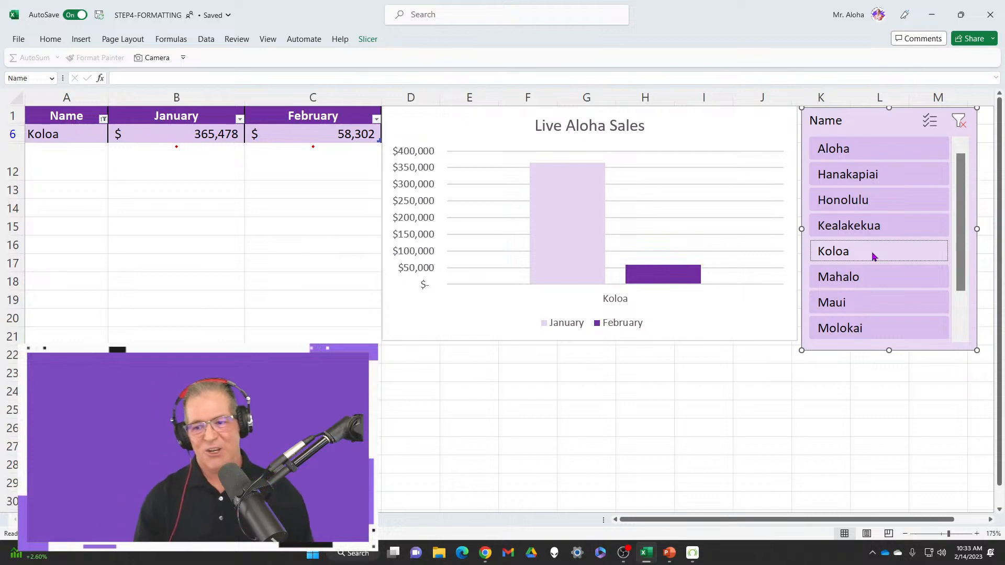
Filter the Live Aloha Sales table to Koloa and open the worksheet with the companies' quarterly figures
{"action": "left_click", "coordinate": [873, 256]}
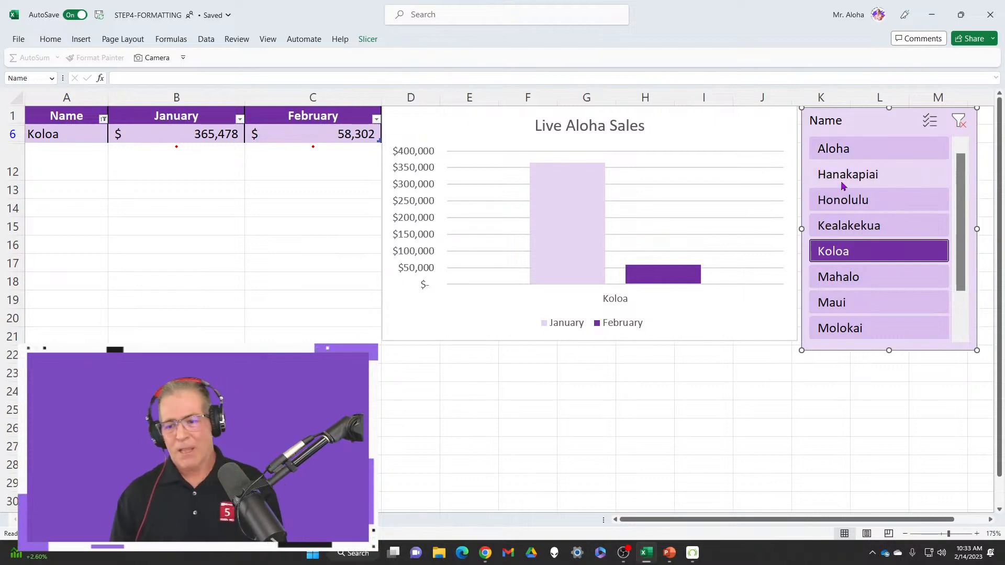
{"action": "left_click", "coordinate": [251, 520]}
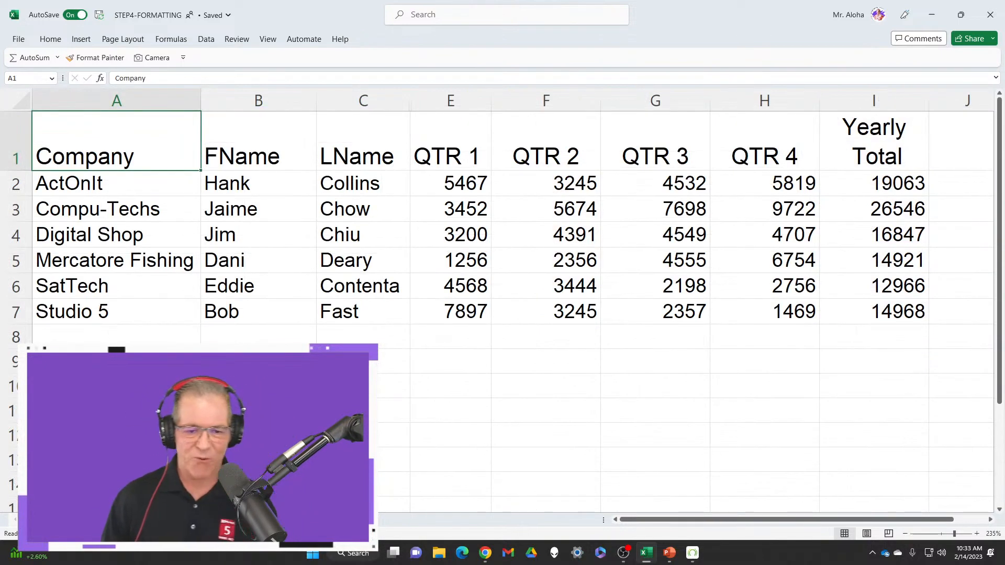
{"action": "scroll", "coordinate": [375, 438], "scroll_direction": "up", "scroll_amount": 5}
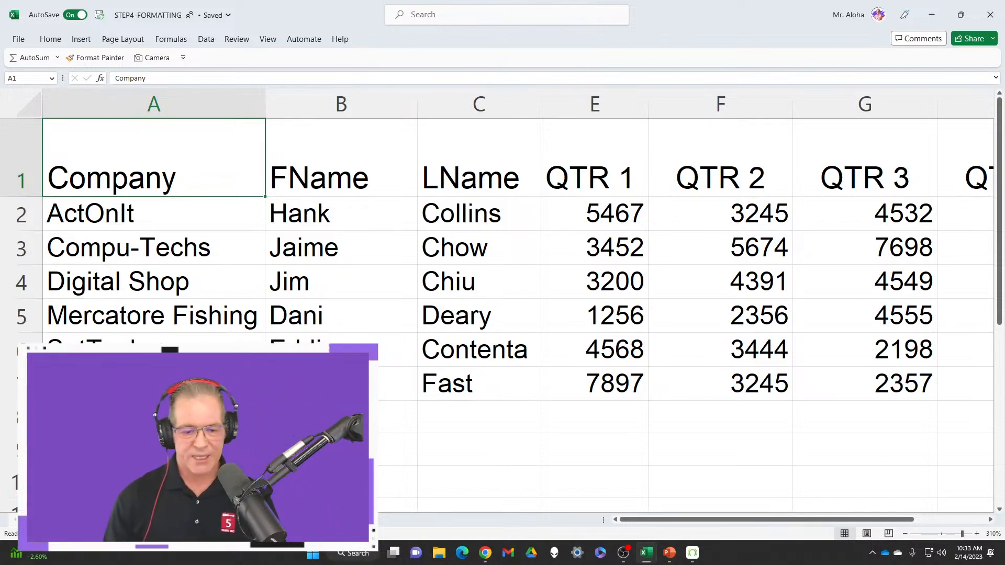
{"action": "left_click_drag", "start_coordinate": [702, 519], "coordinate": [657, 518]}
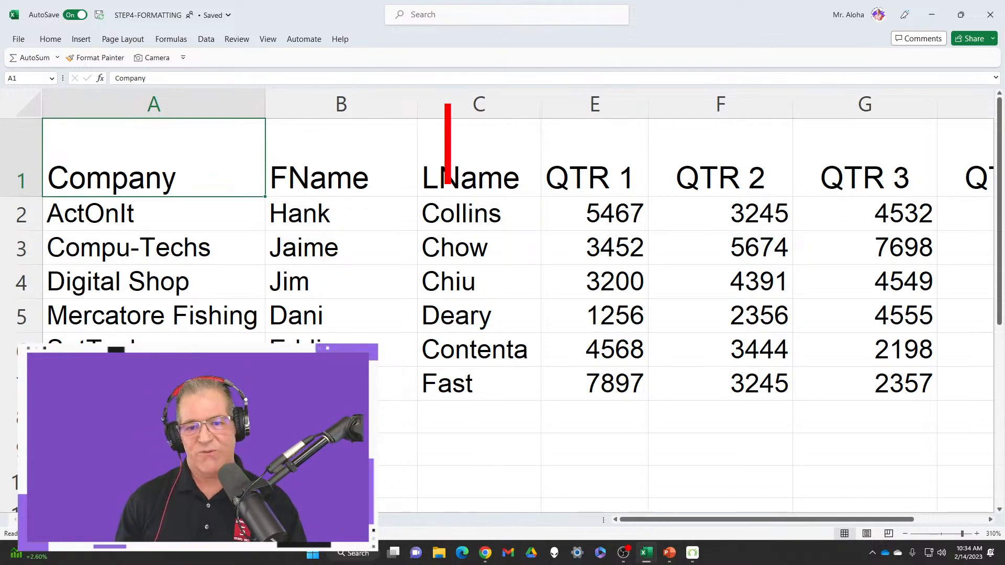
{"action": "type", "text": "Ctrl"}
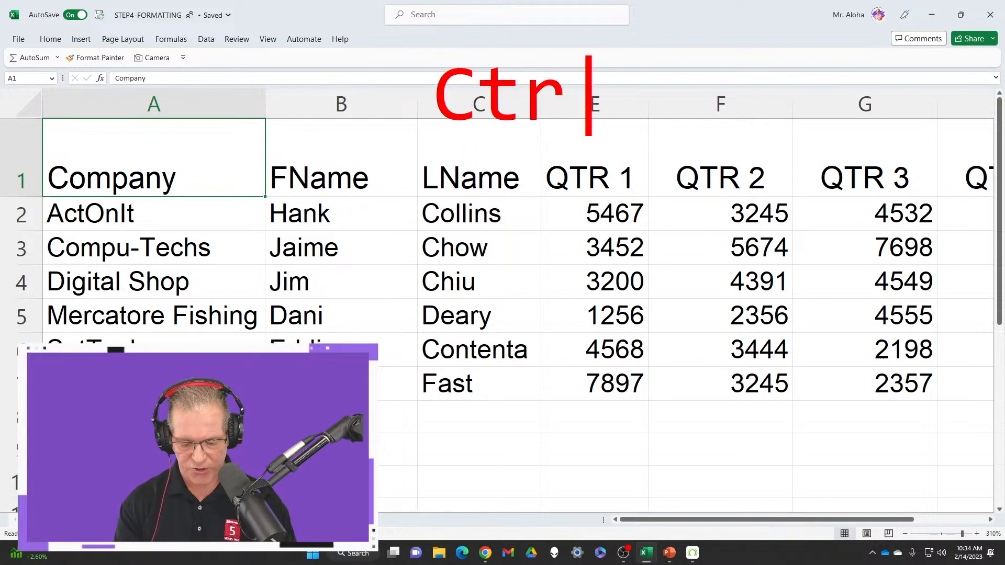
{"action": "type", "text": "+A"}
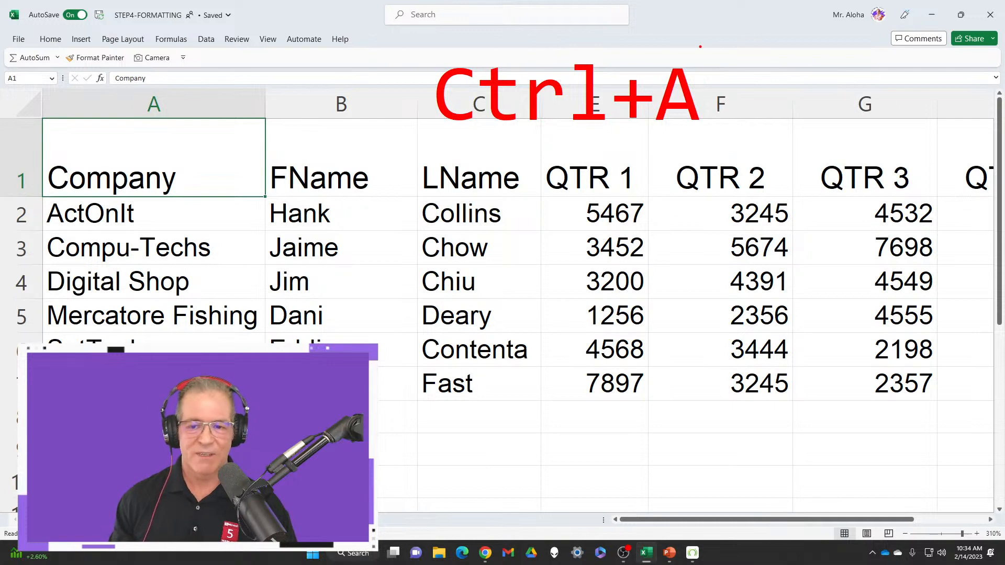
{"action": "key", "text": "Escape"}
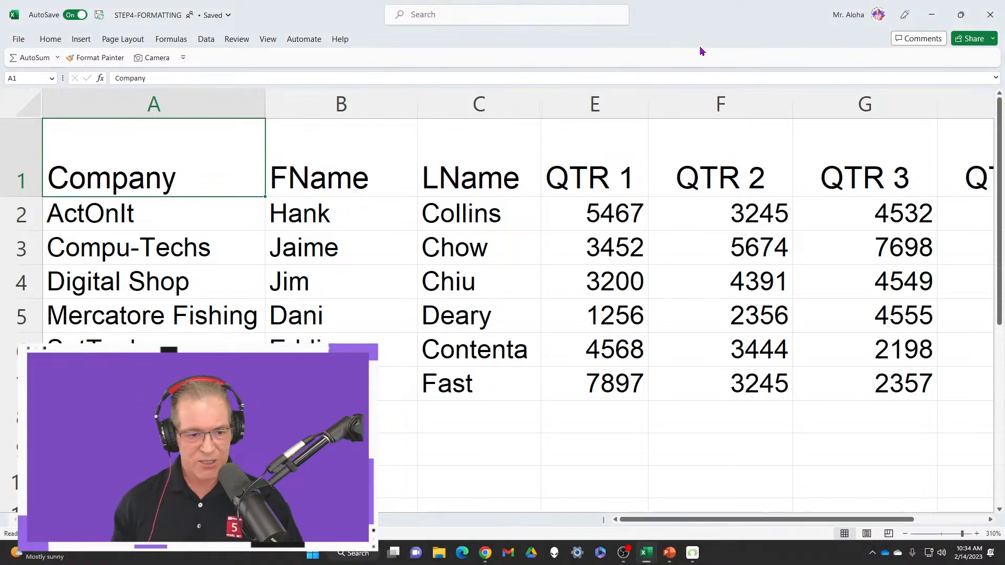
Select the whole data range A1:I7 and fit it to the window with Zoom to Selection
{"action": "left_click", "coordinate": [493, 254]}
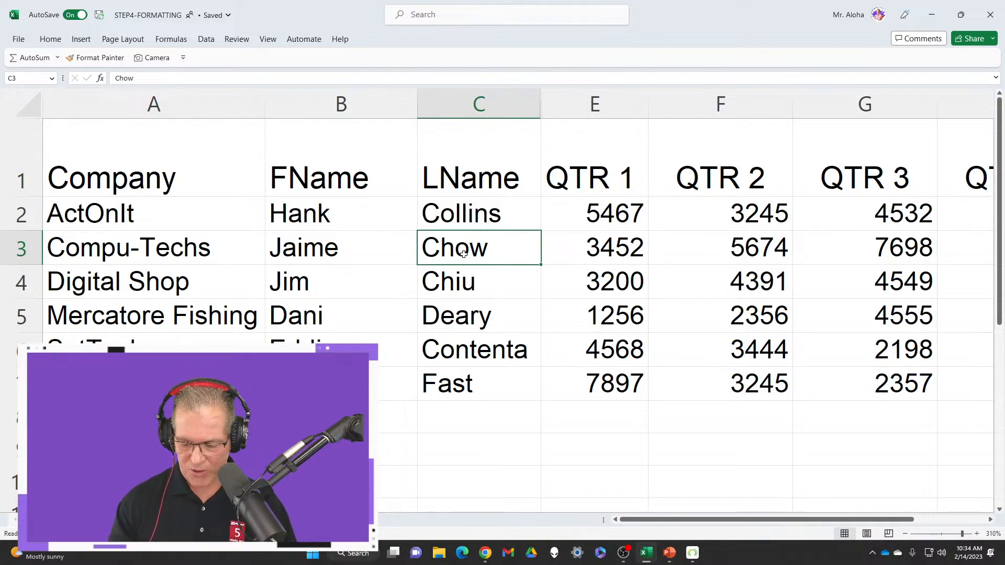
{"action": "key", "text": "ctrl+Home"}
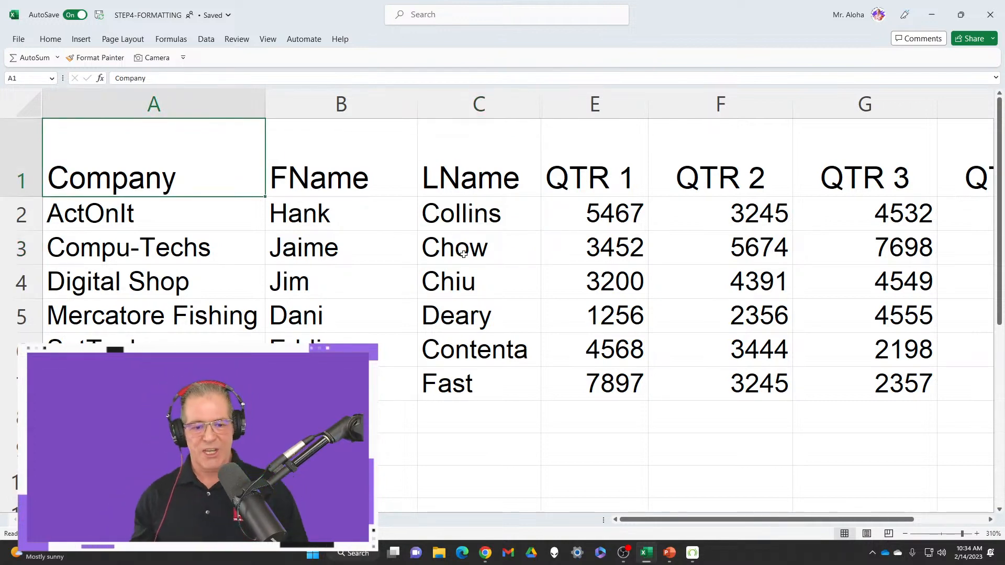
{"action": "key", "text": "ctrl+shift+End"}
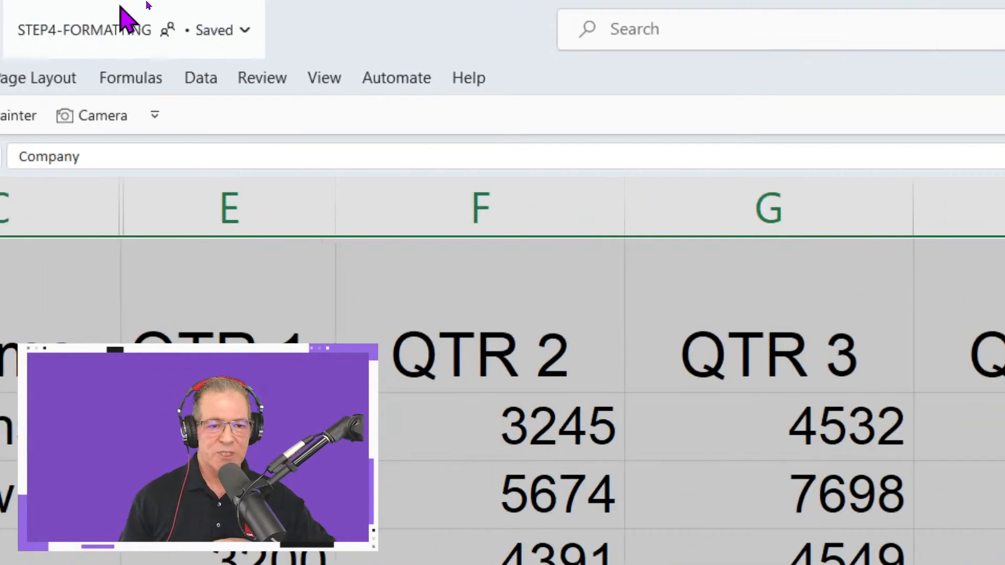
{"action": "left_click", "coordinate": [323, 79]}
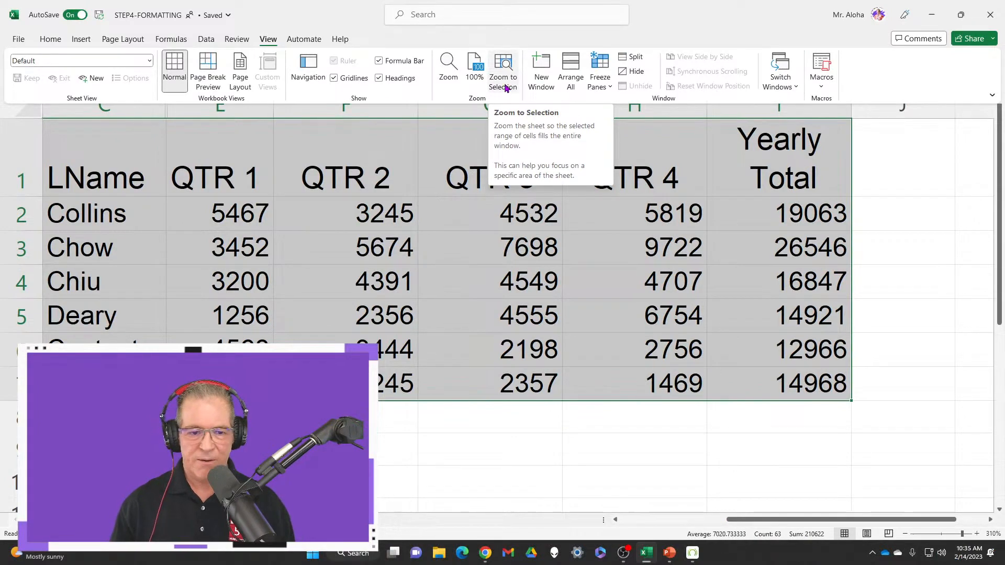
{"action": "left_click", "coordinate": [506, 88]}
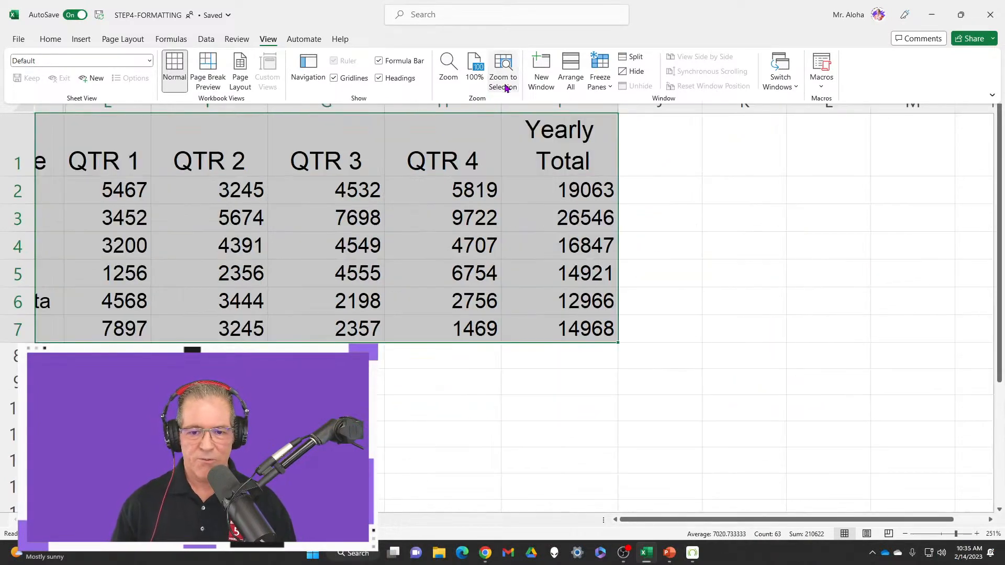
{"action": "left_click", "coordinate": [675, 524]}
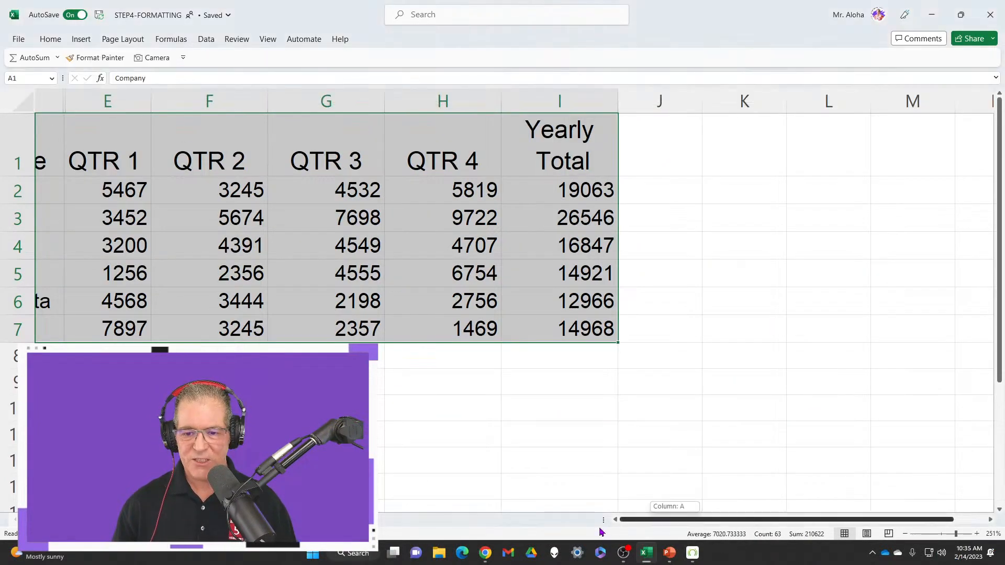
{"action": "scroll", "coordinate": [478, 303], "scroll_direction": "left", "scroll_amount": 5}
{"action": "scroll", "coordinate": [464, 288], "scroll_direction": "up", "scroll_amount": 2}
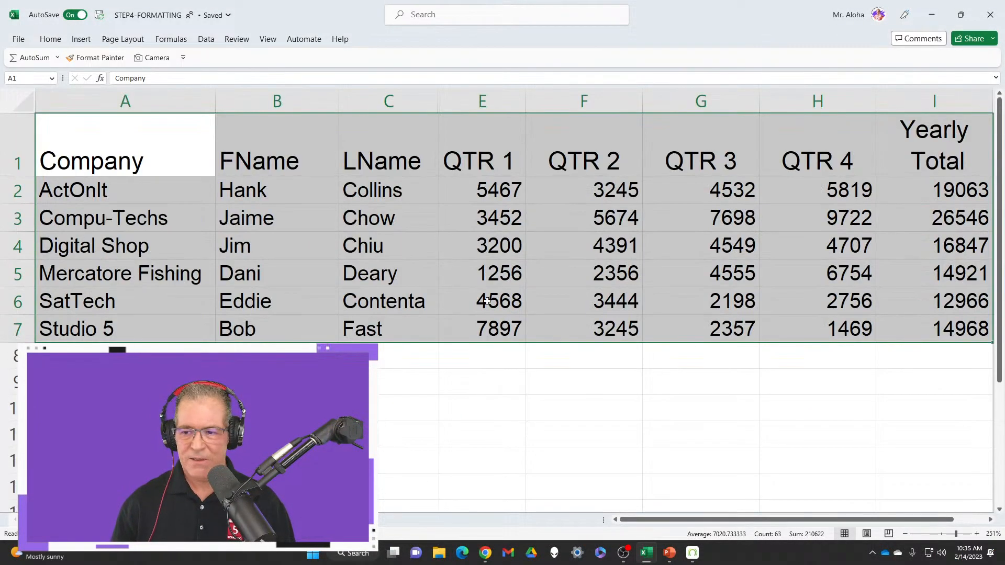
Enlarge the sheet to 310%, reselect the data range from A1, and apply Zoom to Selection again
{"action": "left_click", "coordinate": [143, 152]}
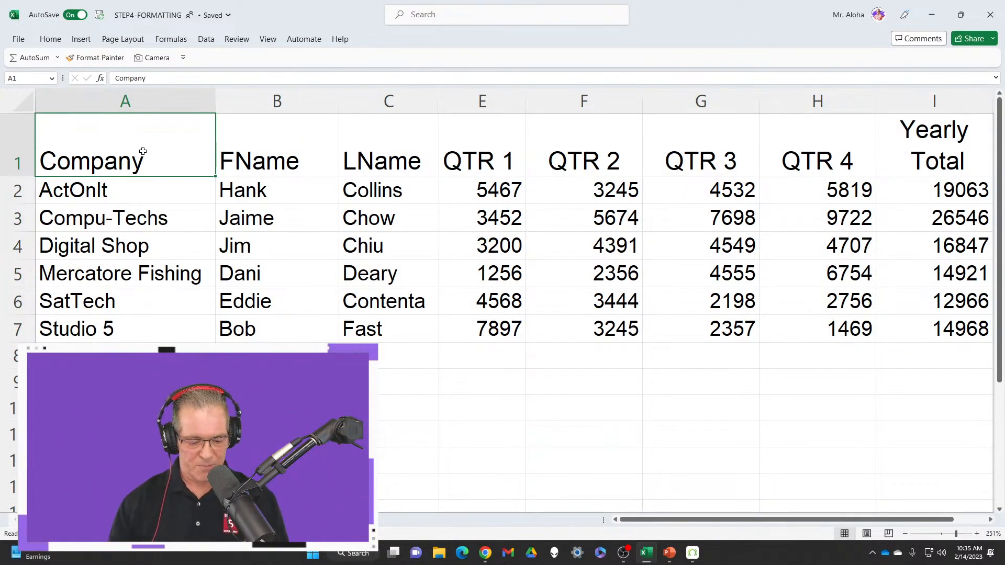
{"action": "key", "text": "ctrl+a"}
{"action": "scroll", "coordinate": [143, 151], "scroll_direction": "up", "scroll_amount": 4}
{"action": "left_click", "coordinate": [143, 151]}
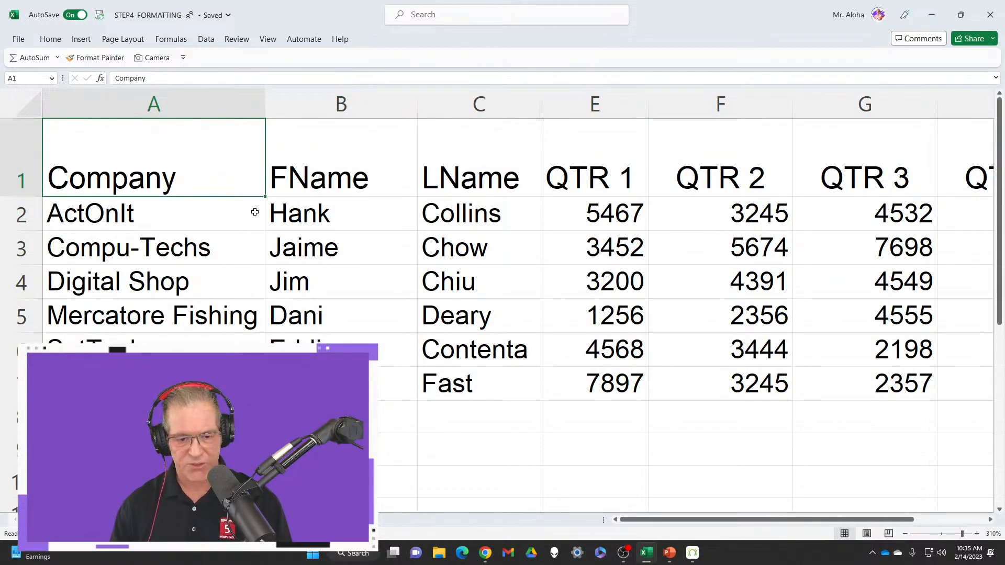
{"action": "key", "text": "ctrl+shift+End"}
{"action": "left_click", "coordinate": [268, 39]}
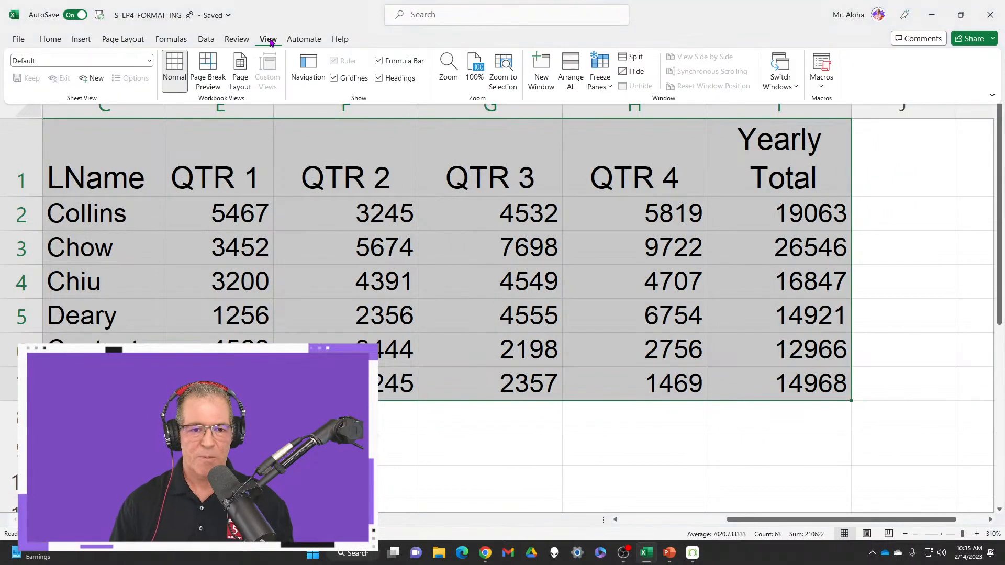
{"action": "left_click", "coordinate": [509, 79]}
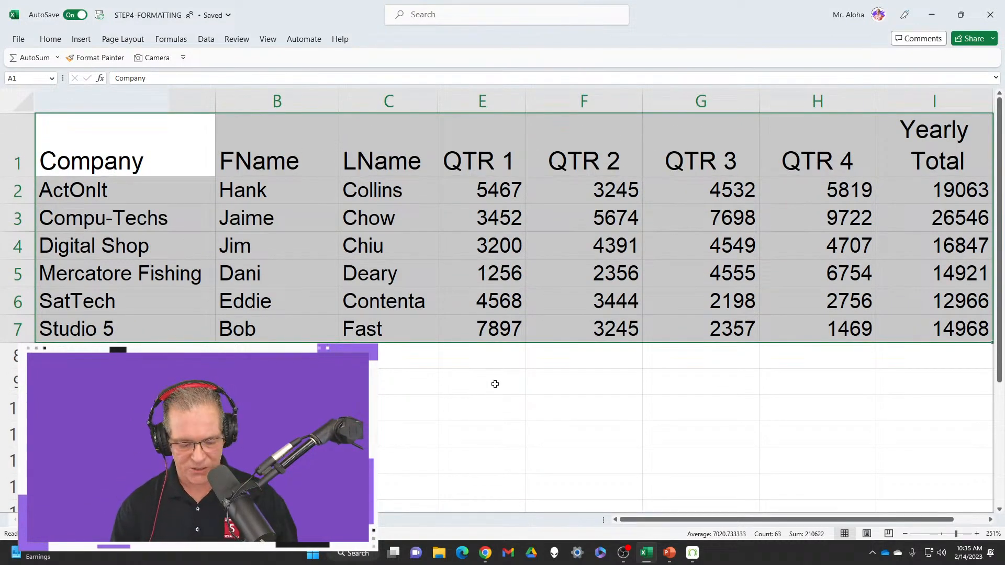
{"action": "mouse_move", "coordinate": [713, 522]}
{"action": "left_mouse_down"}
{"action": "mouse_move", "coordinate": [740, 522]}
{"action": "mouse_move", "coordinate": [699, 523]}
{"action": "left_mouse_up"}
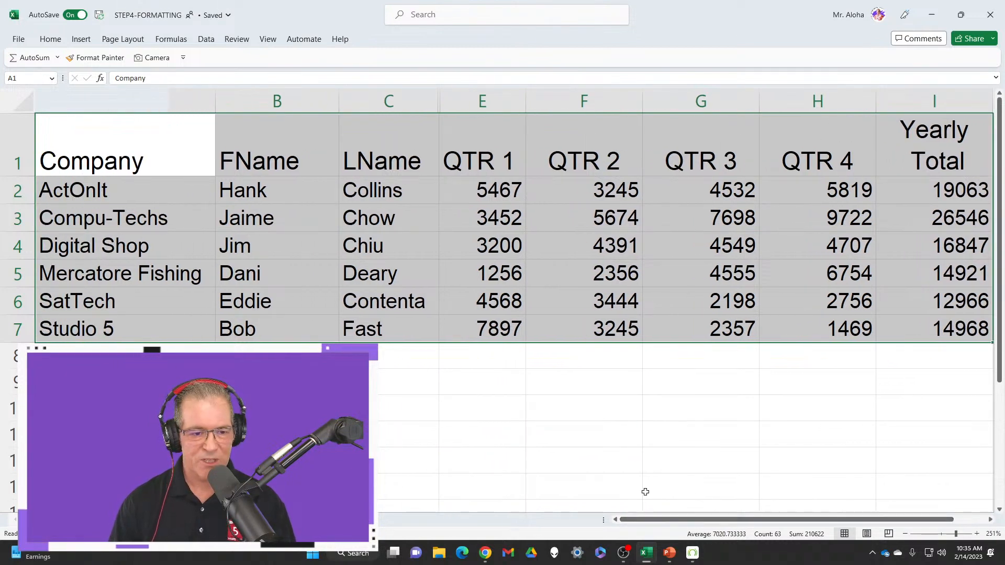
Select the header row and the figures in E2:I7 in turn, ending with the whole data range A1:I7 selected
{"action": "left_click", "coordinate": [131, 143]}
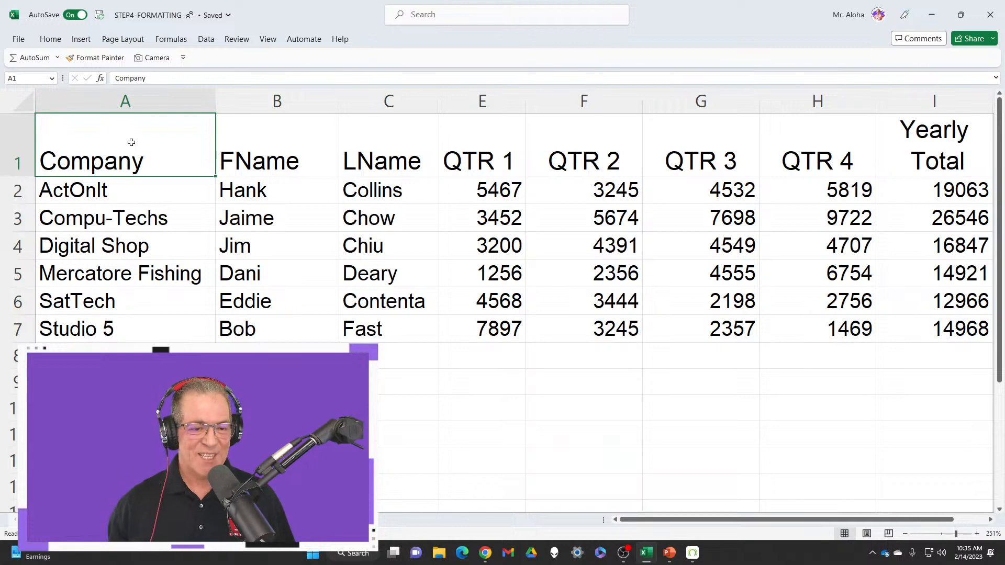
{"action": "left_click_drag", "start_coordinate": [205, 149], "coordinate": [906, 136]}
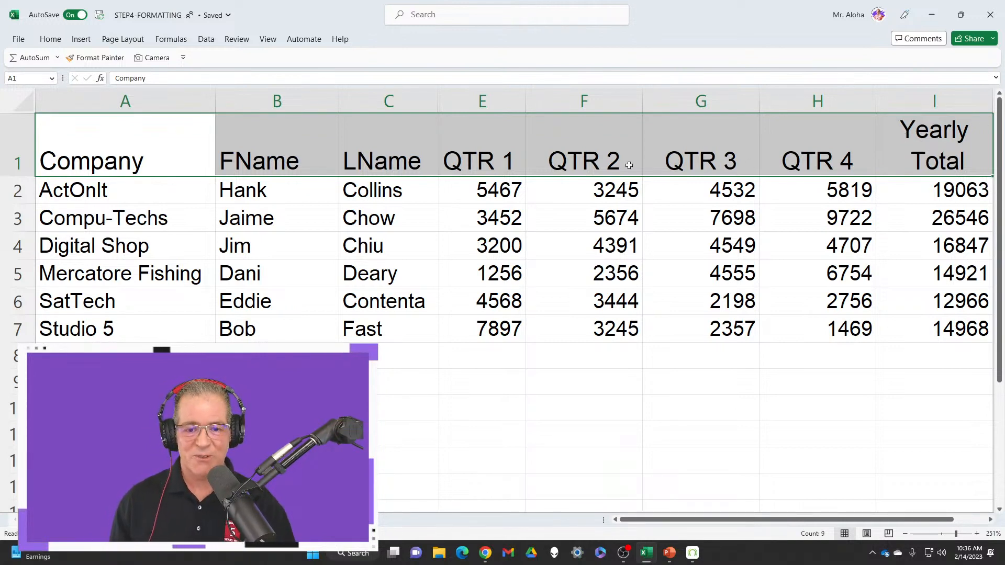
{"action": "left_click_drag", "start_coordinate": [501, 193], "coordinate": [921, 320]}
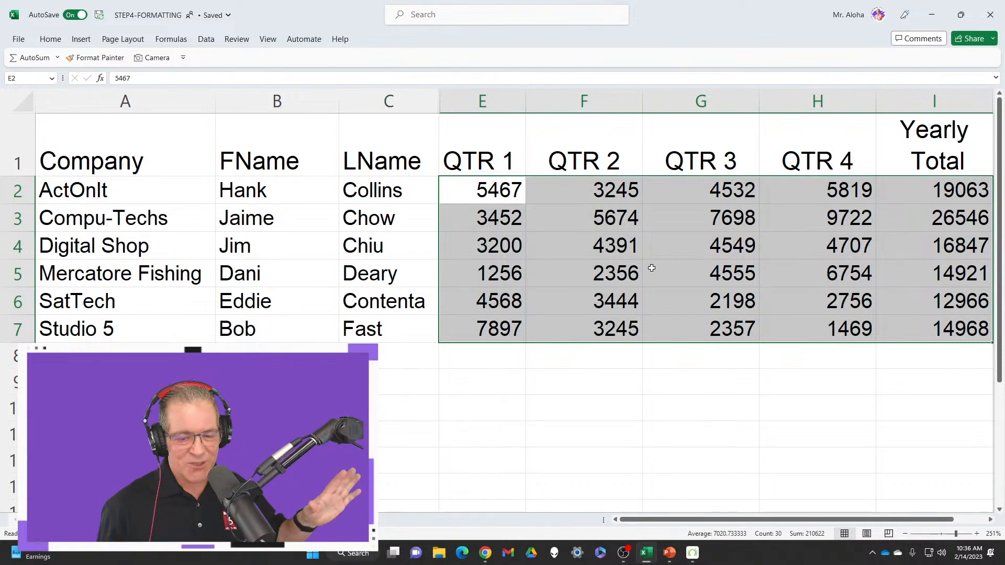
{"action": "left_click", "coordinate": [566, 247]}
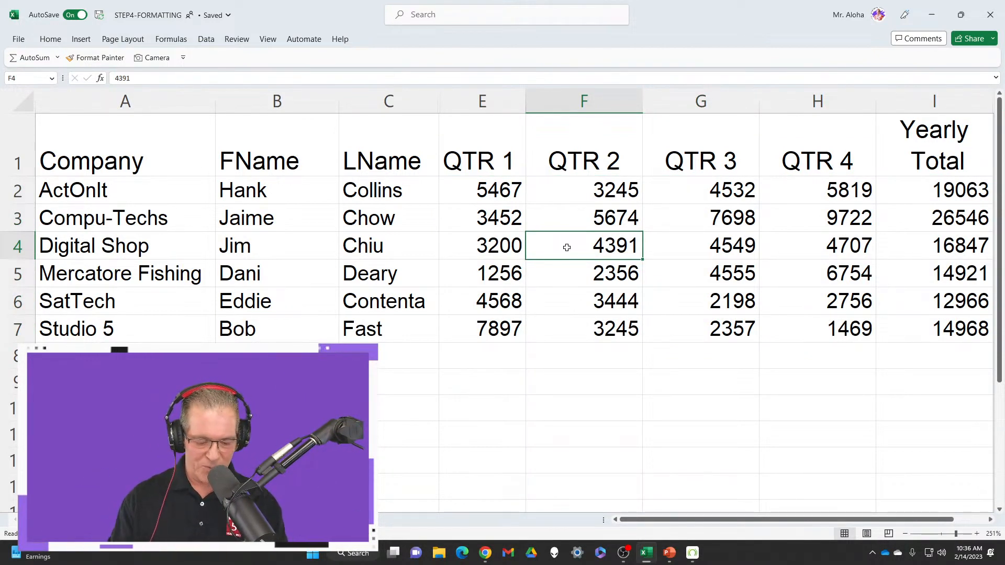
{"action": "key", "text": "ctrl+a"}
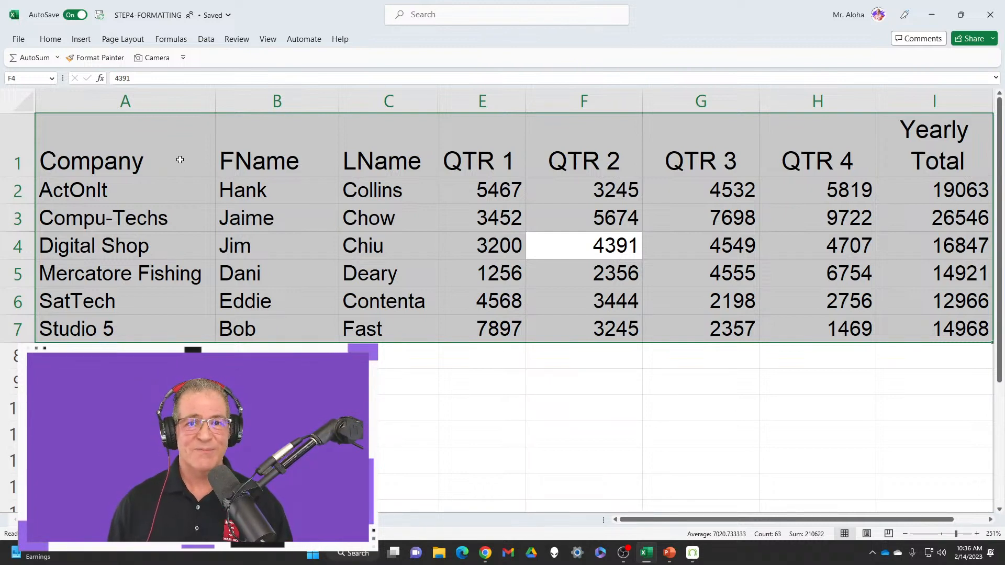
{"action": "left_click", "coordinate": [59, 42]}
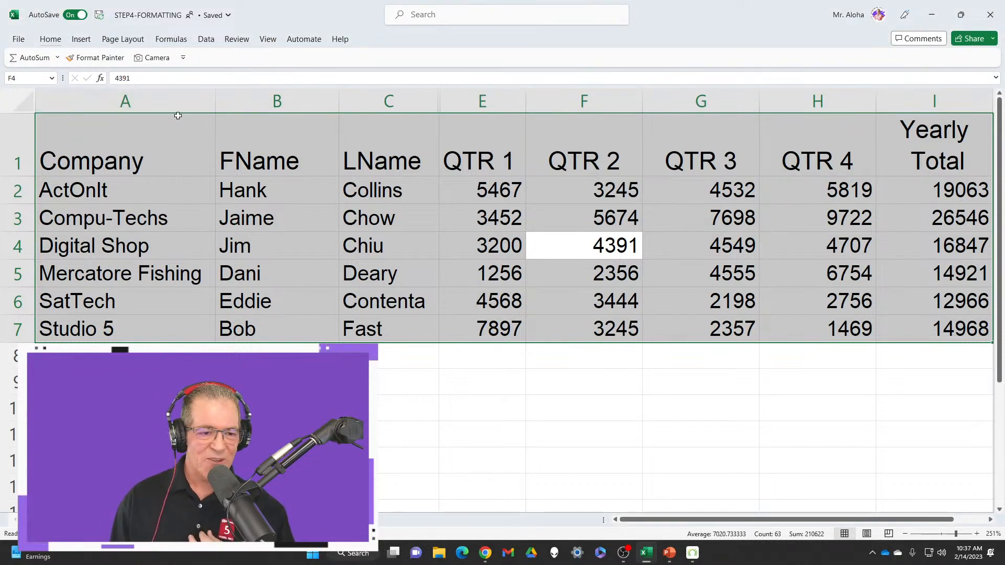
{"action": "left_click", "coordinate": [58, 46]}
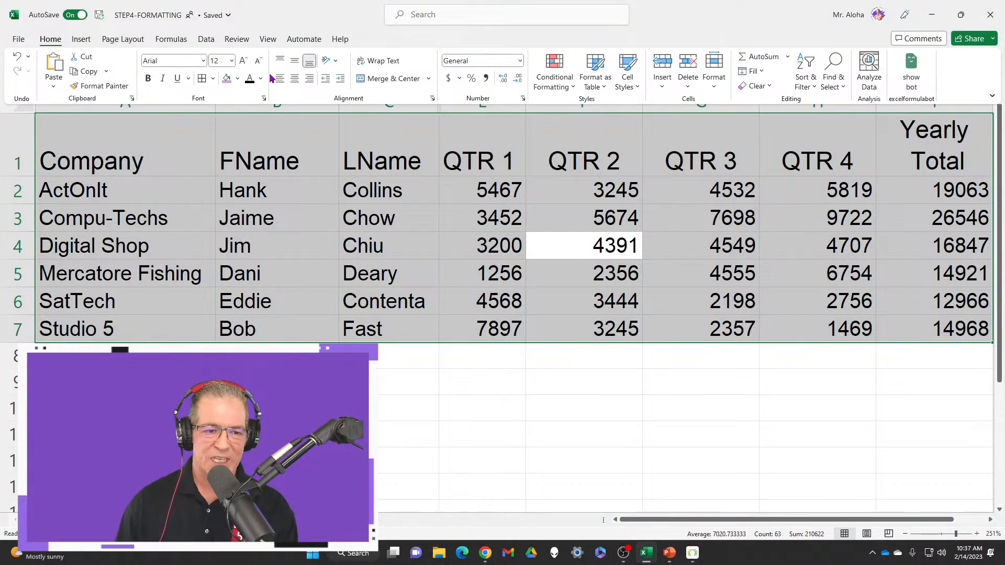
{"action": "left_click", "coordinate": [202, 80]}
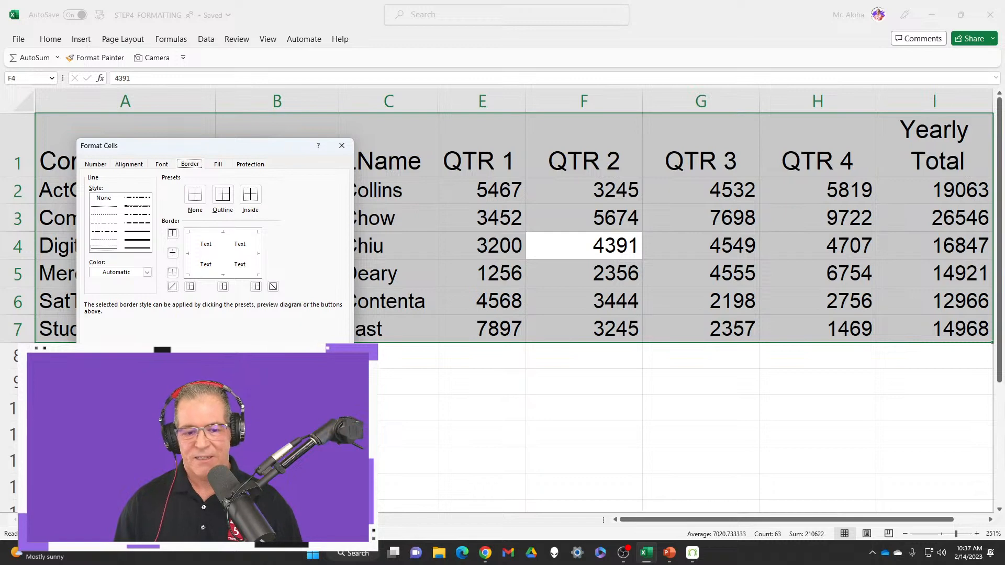
{"action": "key", "text": "Escape"}
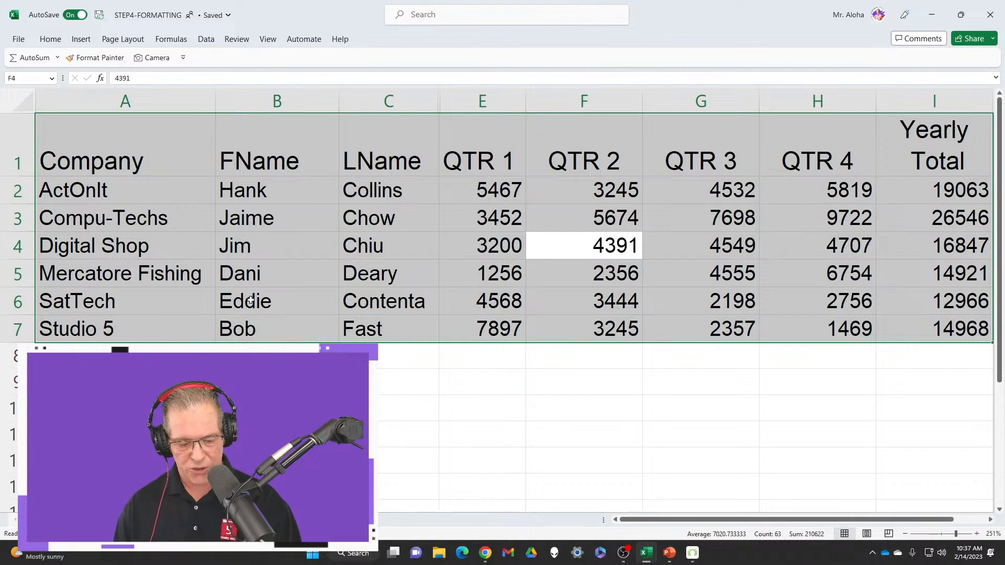
Keep the full ribbon displayed and apply All Borders to the selected data range
{"action": "key", "text": "ctrl+F1"}
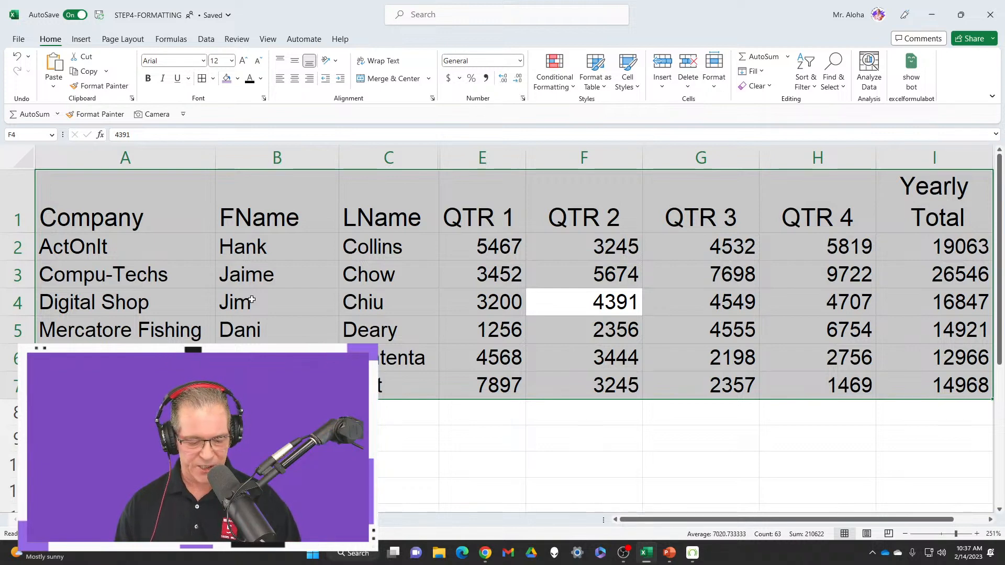
{"action": "key", "text": "ctrl+F1"}
{"action": "key", "text": "ctrl+F1"}
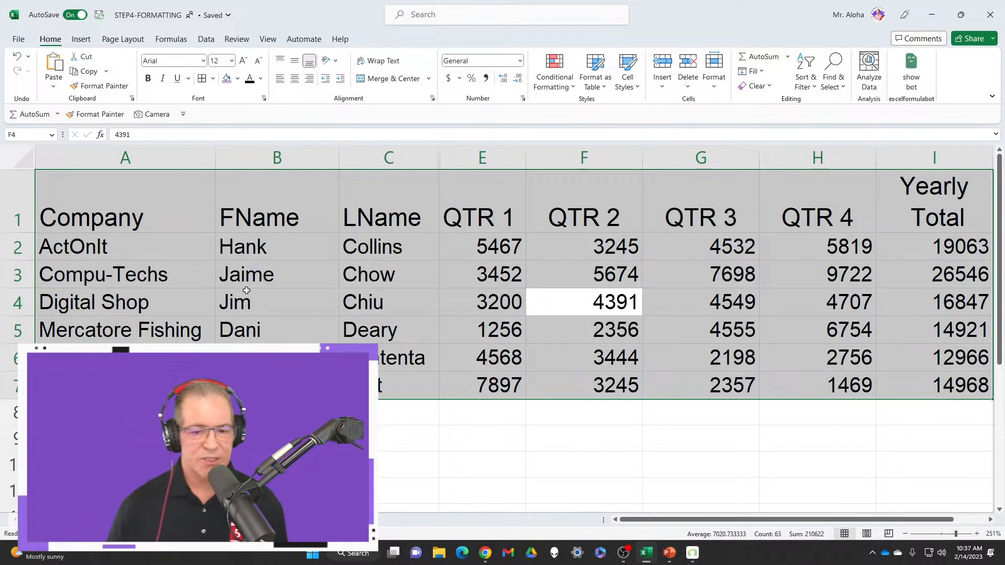
{"action": "left_click", "coordinate": [213, 79]}
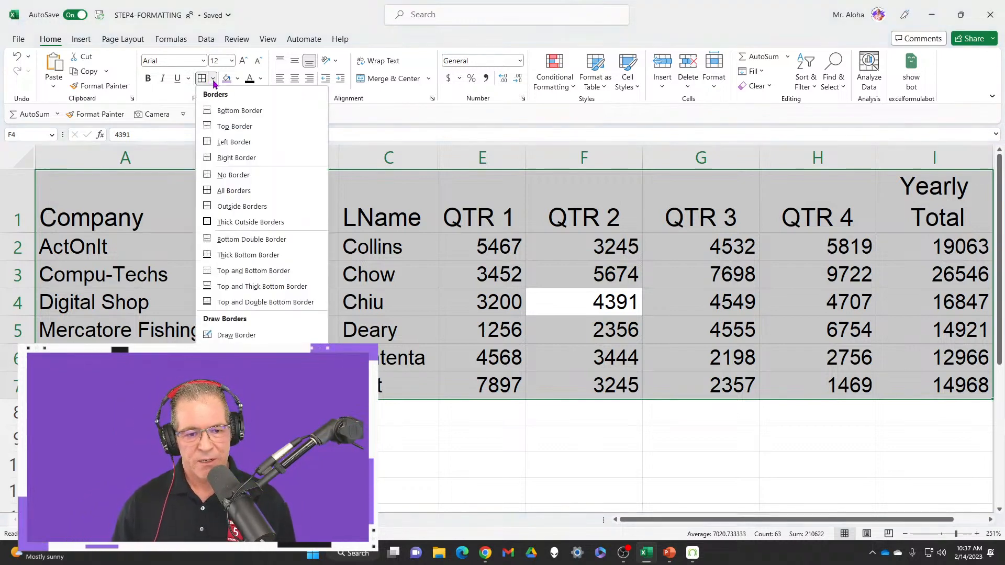
{"action": "left_click", "coordinate": [234, 190]}
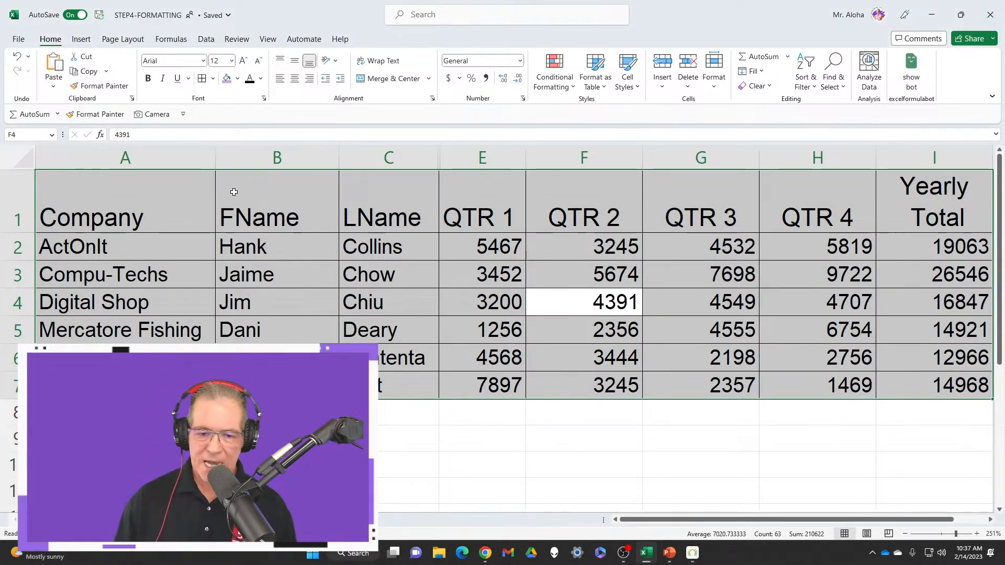
Make the text of the header row A1:I1 bold and deselect the row
{"action": "left_click", "coordinate": [149, 194]}
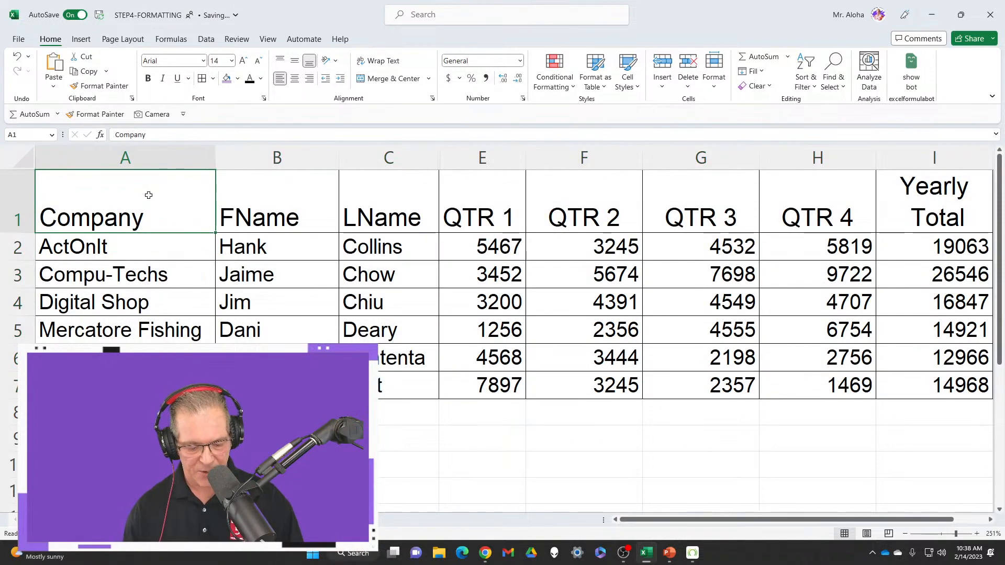
{"action": "key", "text": "ctrl+shift+Right"}
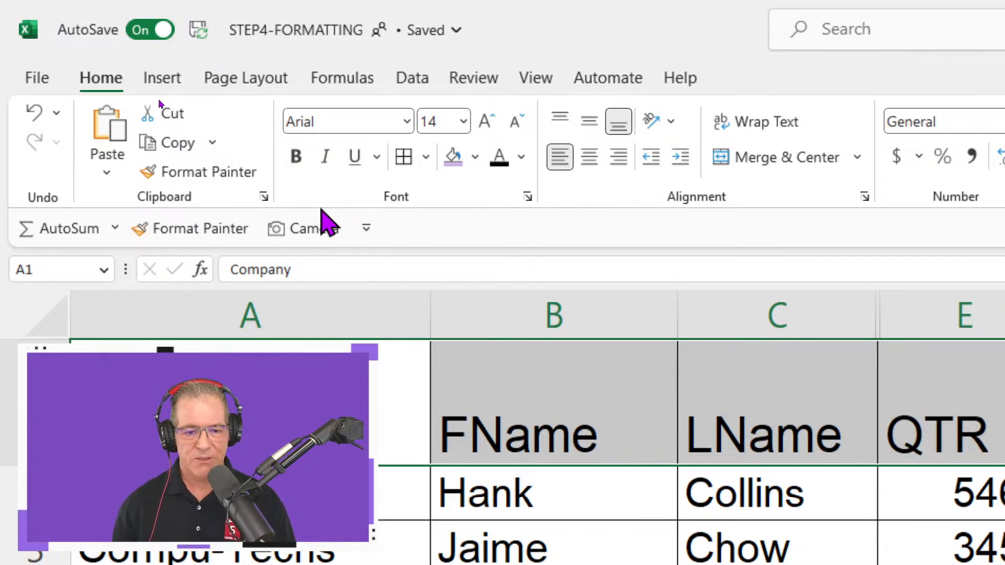
{"action": "left_click", "coordinate": [326, 364]}
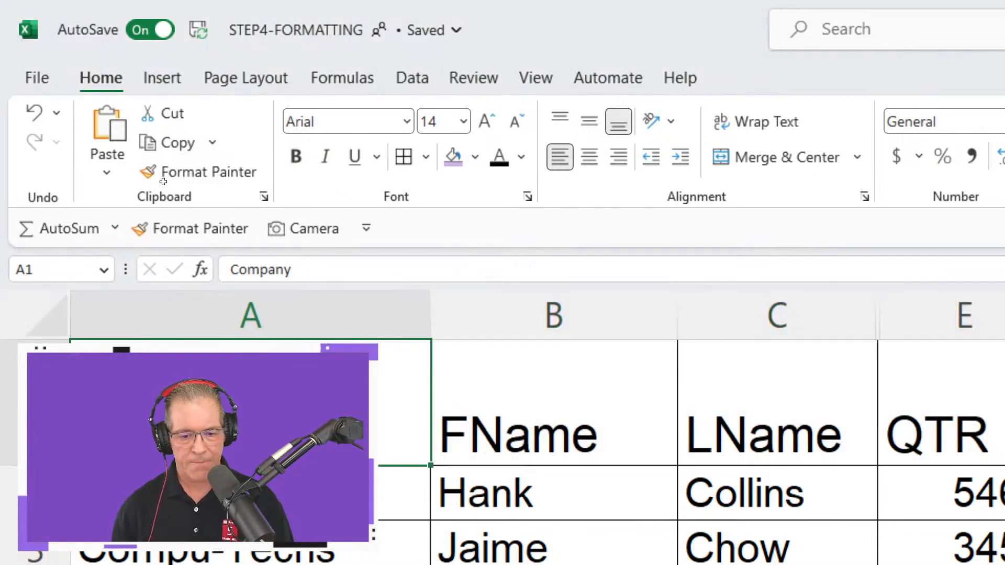
{"action": "left_click_drag", "start_coordinate": [327, 364], "coordinate": [1002, 397]}
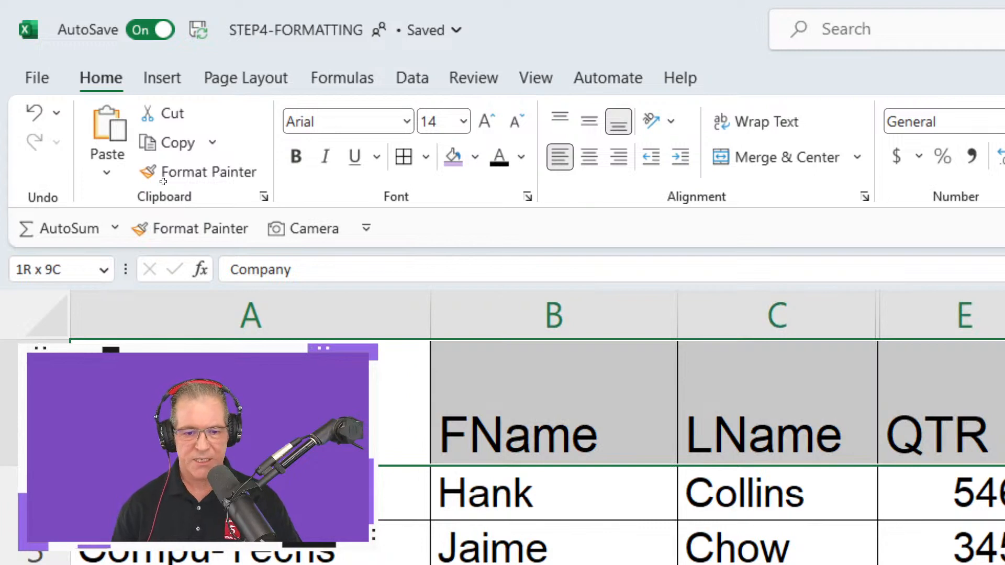
{"action": "key", "text": "ctrl+b"}
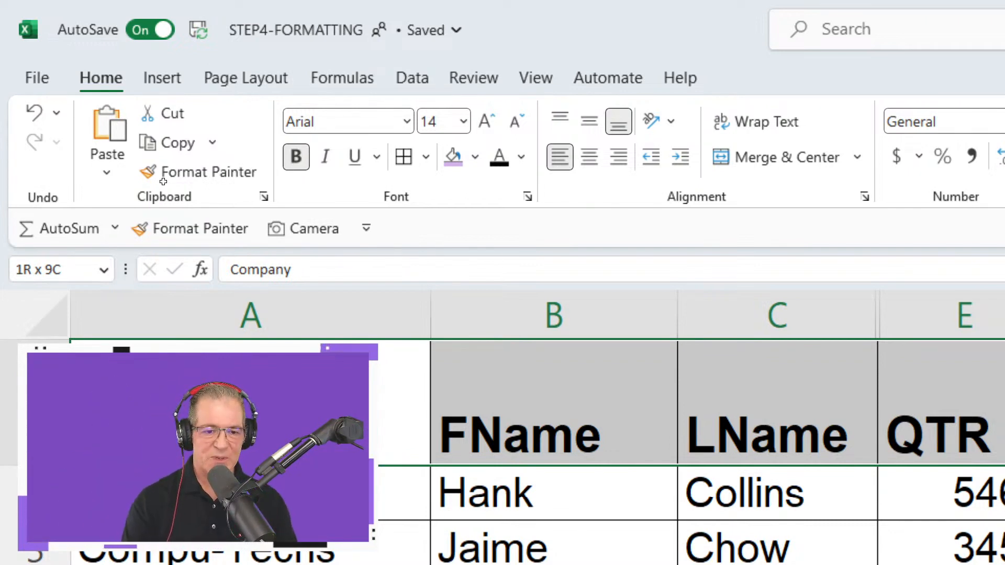
{"action": "key", "text": "ctrl+b"}
{"action": "key", "text": "ctrl+b"}
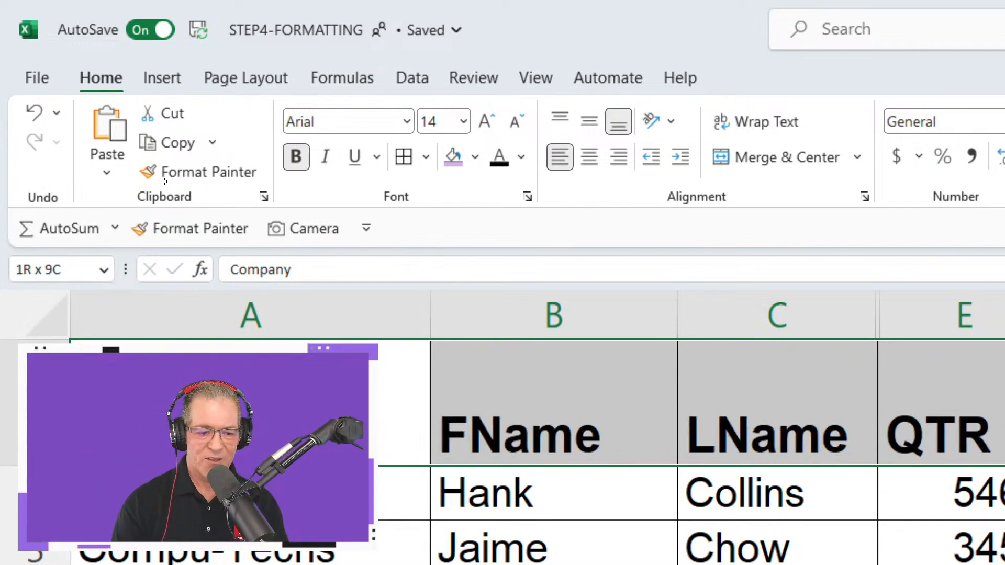
{"action": "key", "text": "ctrl+b"}
{"action": "key", "text": "ctrl+b"}
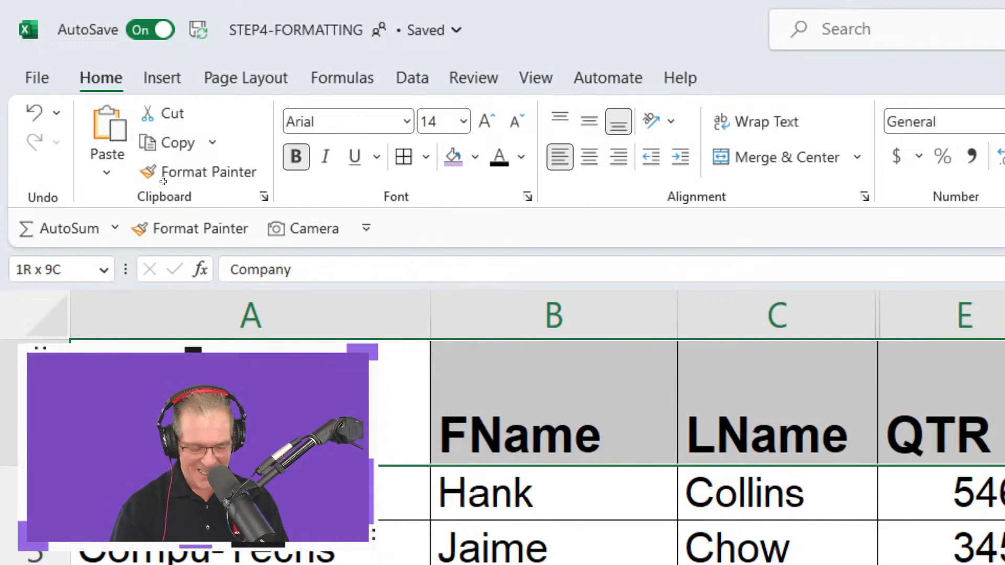
{"action": "key", "text": "ctrl+b"}
{"action": "key", "text": "ctrl+b"}
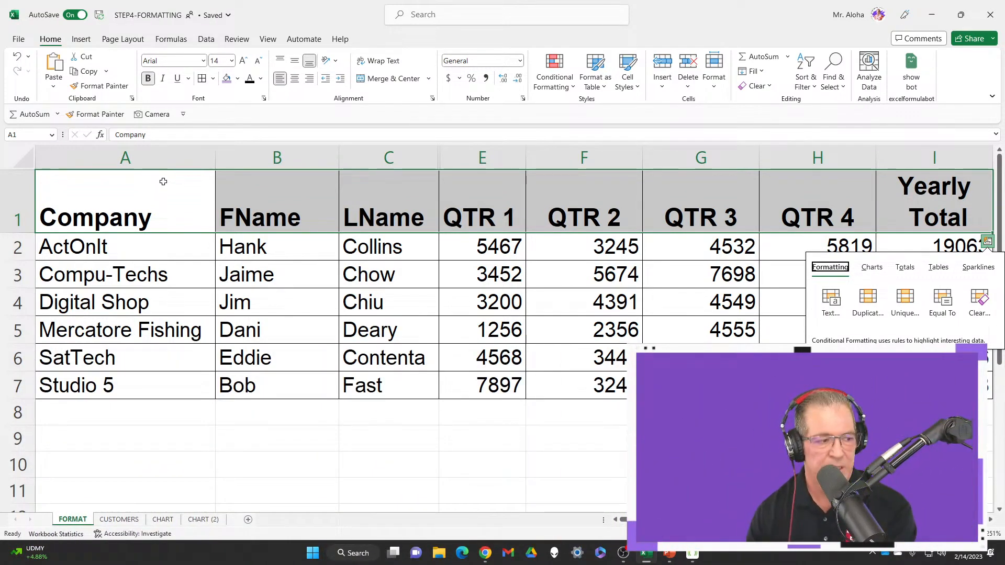
{"action": "left_click", "coordinate": [413, 279]}
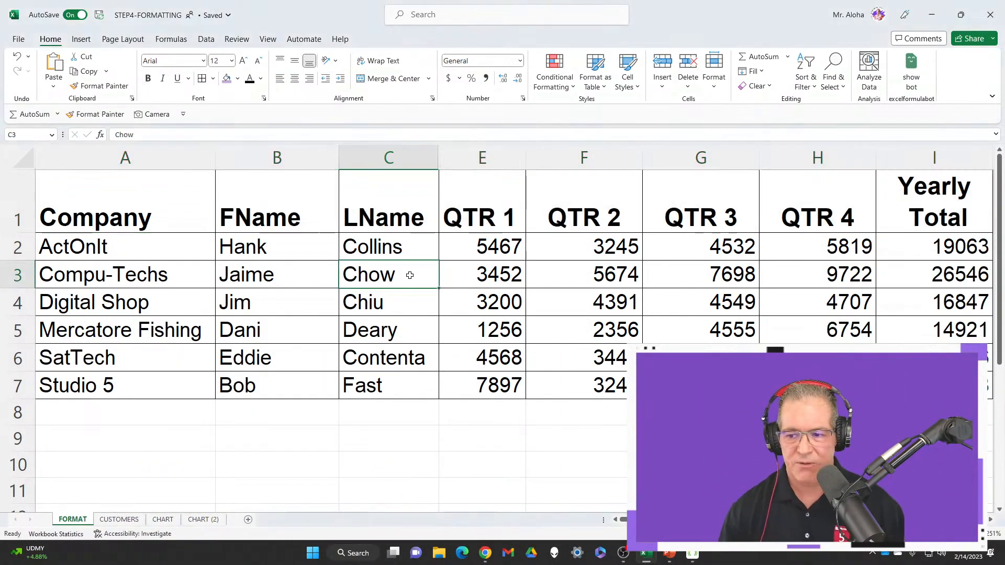
Fill the header row A1:I1 with the standard purple color
{"action": "left_click", "coordinate": [139, 202]}
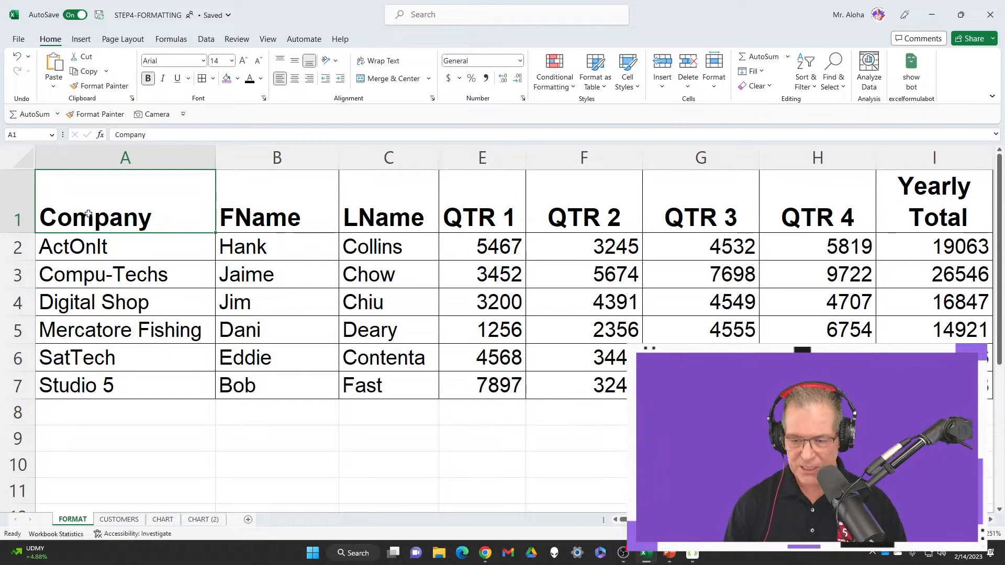
{"action": "key", "text": "ctrl+shift+Right"}
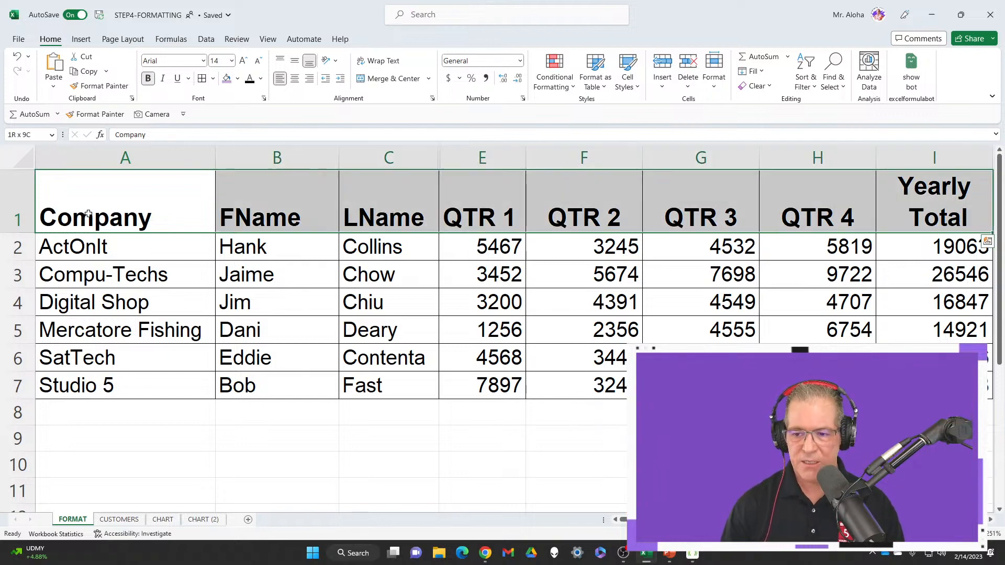
{"action": "left_click", "coordinate": [183, 203]}
{"action": "right_click", "coordinate": [187, 202]}
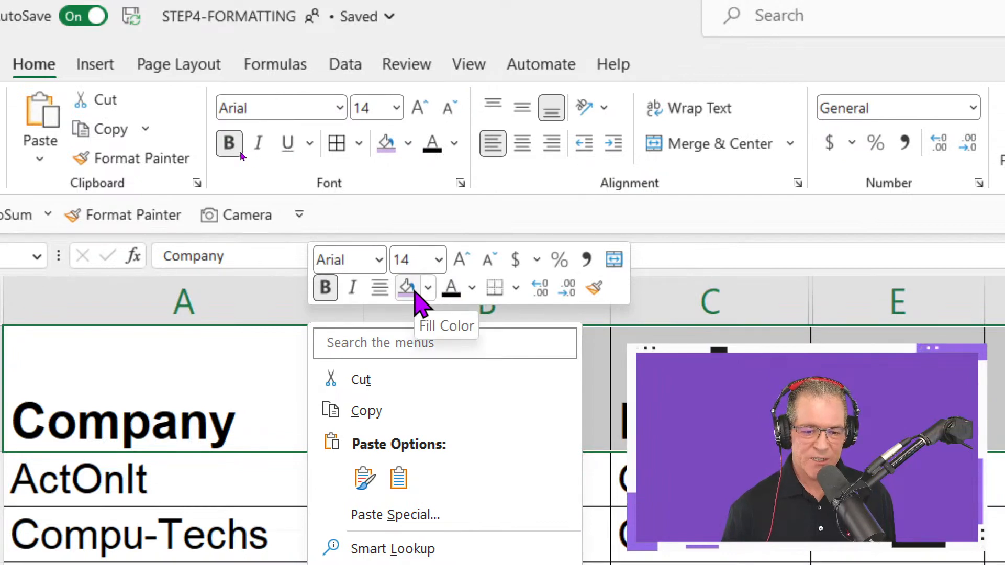
{"action": "left_click", "coordinate": [427, 289]}
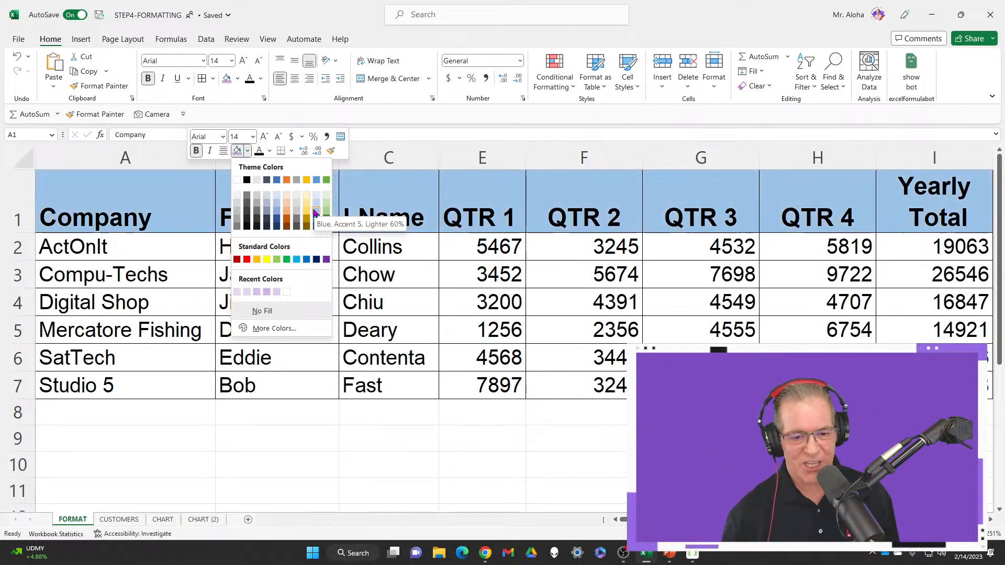
{"action": "left_click", "coordinate": [326, 259]}
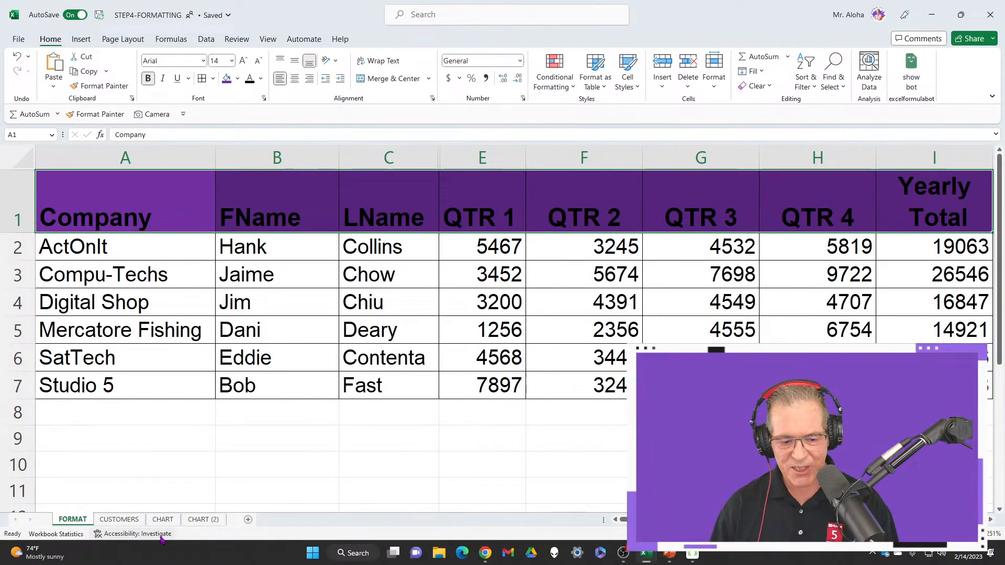
Inspect the workbook's accessibility issues and preview the recommended cell styles for the Hard-to-Read Text Contrast warning on the header row
{"action": "left_click", "coordinate": [161, 538]}
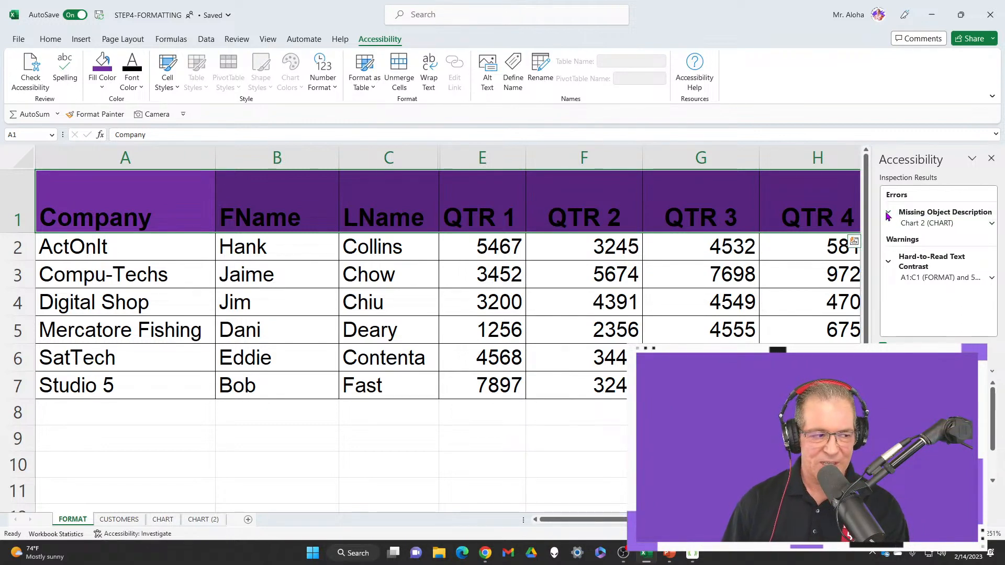
{"action": "left_click", "coordinate": [968, 281]}
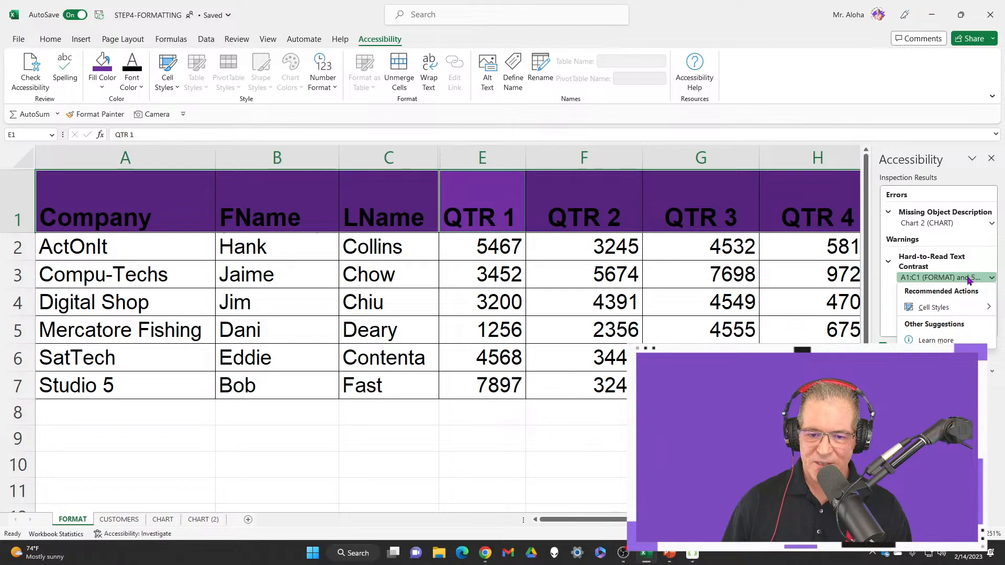
{"action": "mouse_move", "coordinate": [974, 312]}
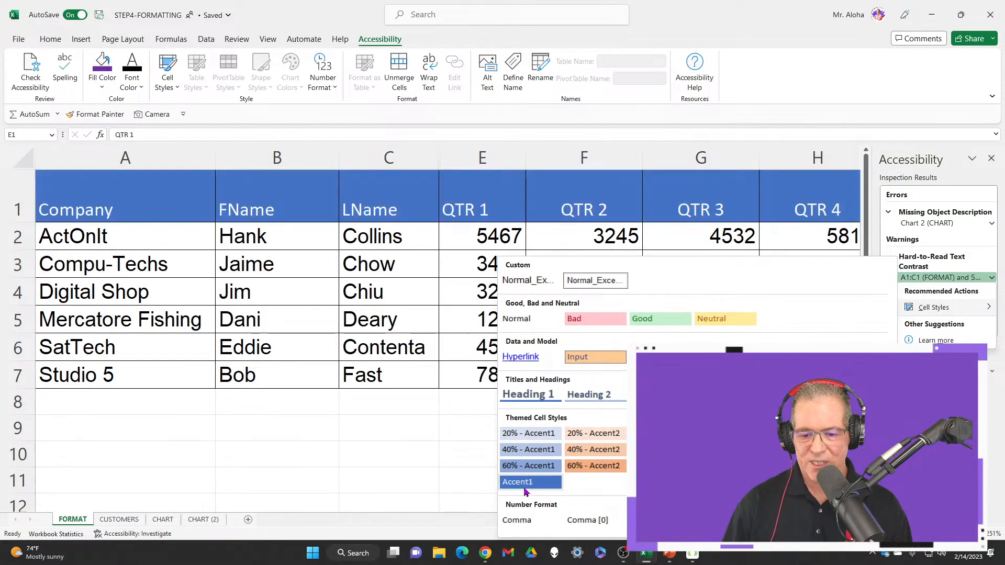
{"action": "left_click", "coordinate": [400, 462]}
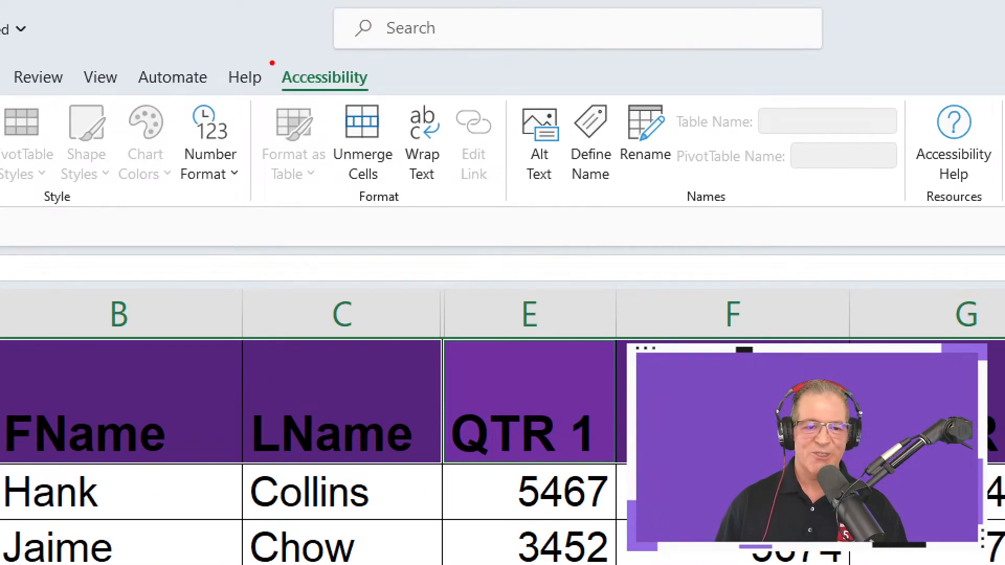
Set the header row's font color to white and close the accessibility results
{"action": "mouse_move", "coordinate": [272, 42]}
{"action": "left_mouse_down"}
{"action": "mouse_move", "coordinate": [276, 75]}
{"action": "mouse_move", "coordinate": [376, 113]}
{"action": "mouse_move", "coordinate": [439, 82]}
{"action": "left_mouse_up"}
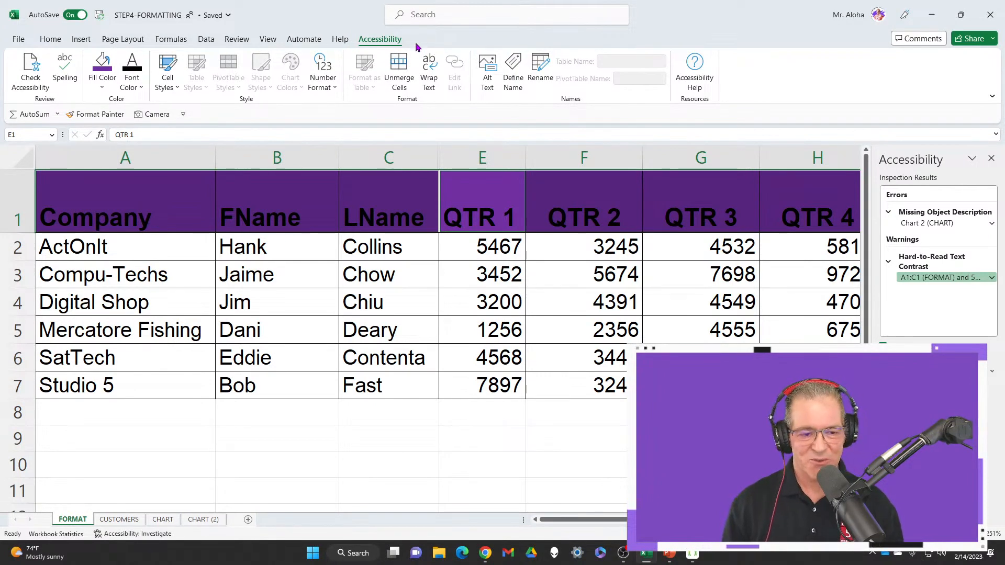
{"action": "left_click", "coordinate": [140, 88]}
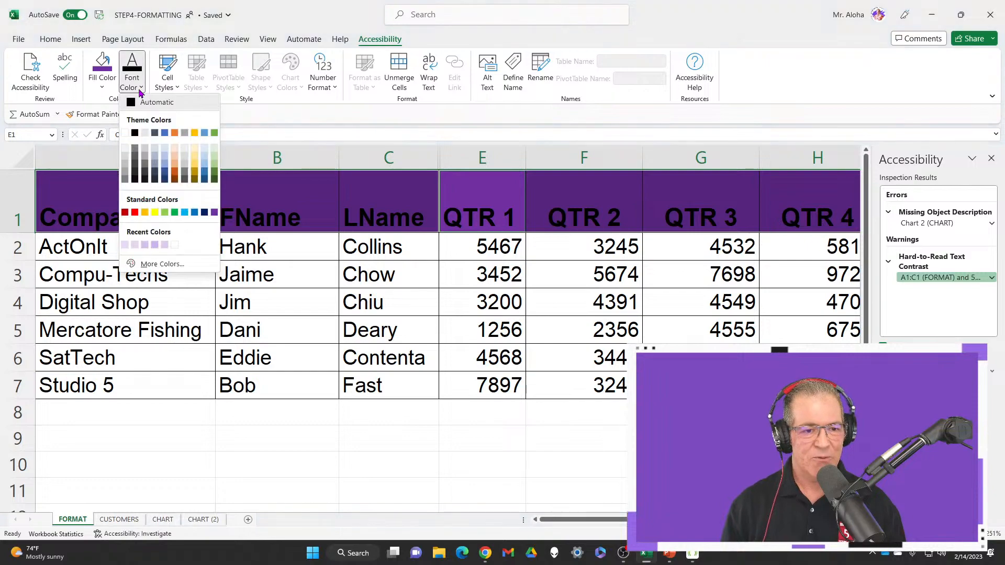
{"action": "left_click", "coordinate": [126, 132]}
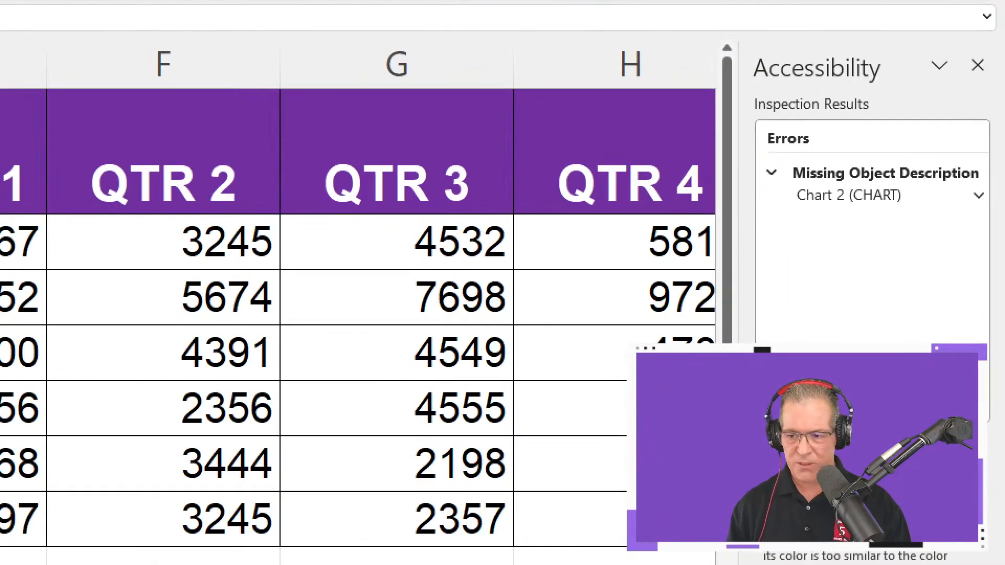
{"action": "left_click_drag", "start_coordinate": [778, 185], "coordinate": [1001, 285]}
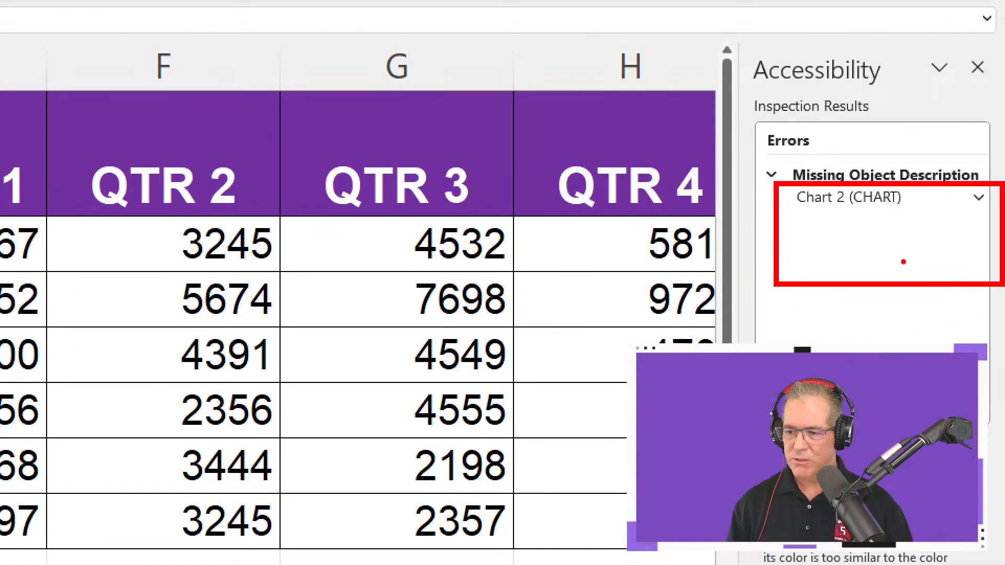
{"action": "left_click_drag", "start_coordinate": [903, 262], "coordinate": [917, 361]}
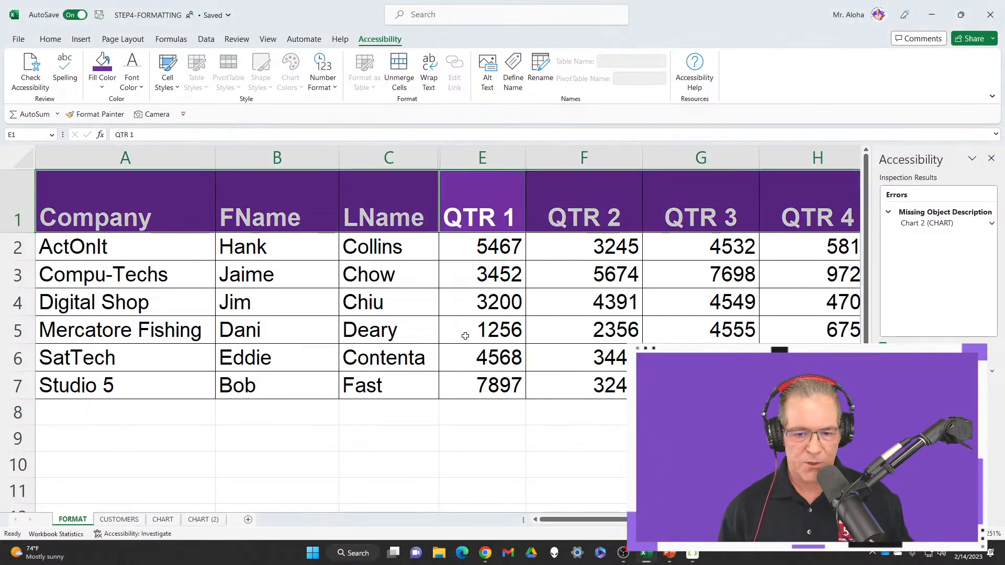
{"action": "left_click", "coordinate": [150, 208]}
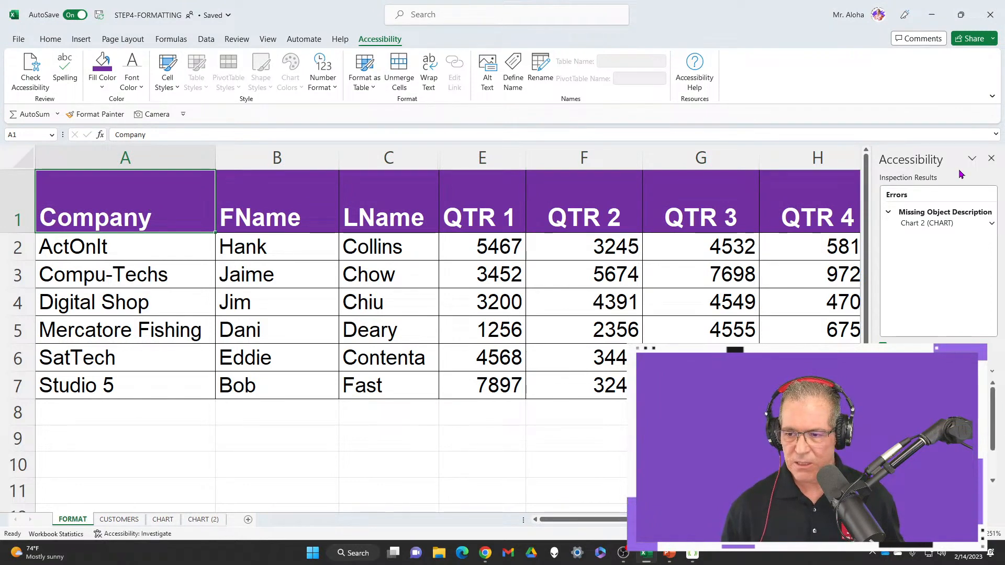
{"action": "left_click", "coordinate": [990, 158]}
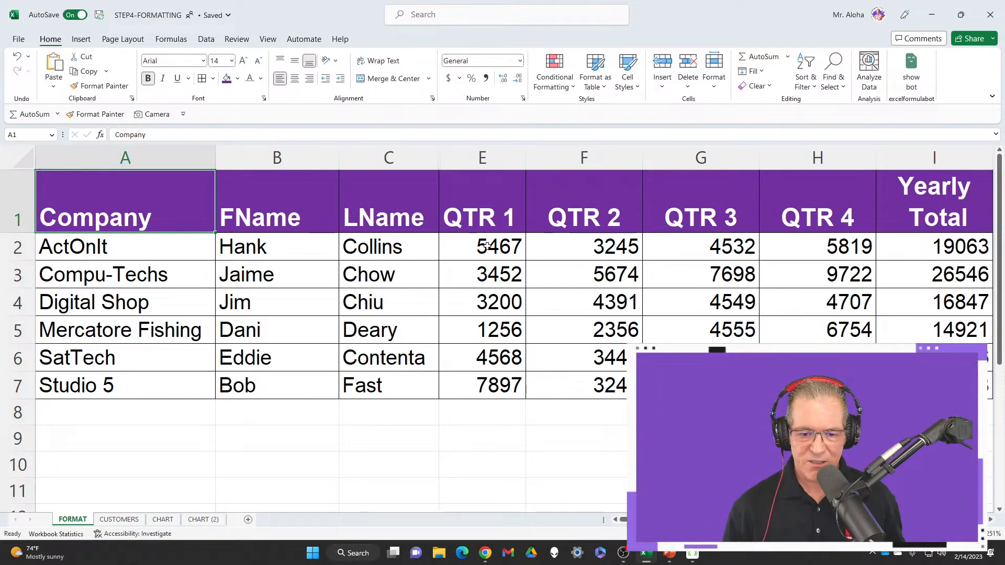
Examine the currency symbols offered by More Accounting Formats for the figures in E2:I7 and leave without applying any
{"action": "left_click_drag", "start_coordinate": [478, 244], "coordinate": [986, 389]}
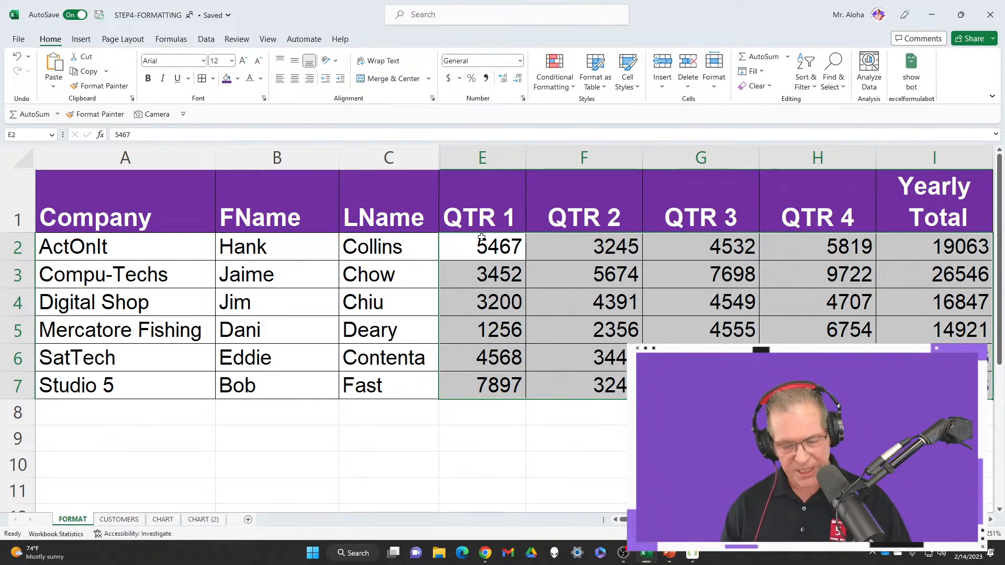
{"action": "left_click_drag", "start_coordinate": [464, 245], "coordinate": [934, 385]}
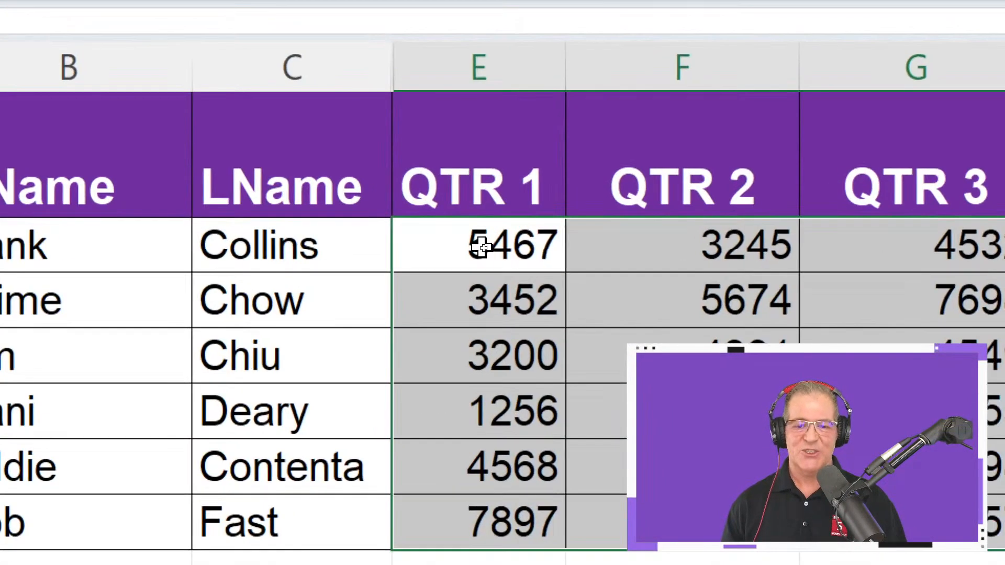
{"action": "right_click", "coordinate": [482, 247]}
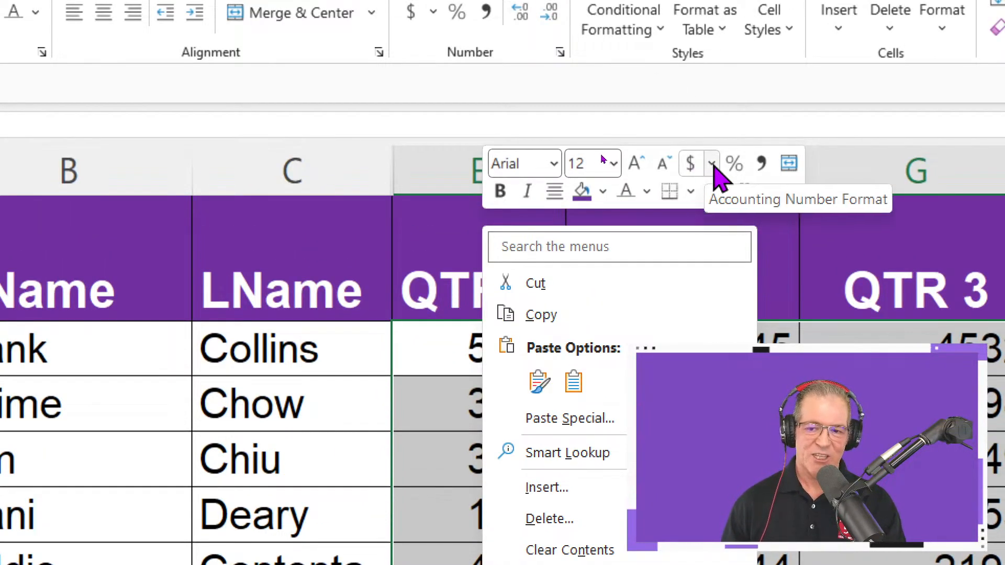
{"action": "left_click", "coordinate": [712, 165]}
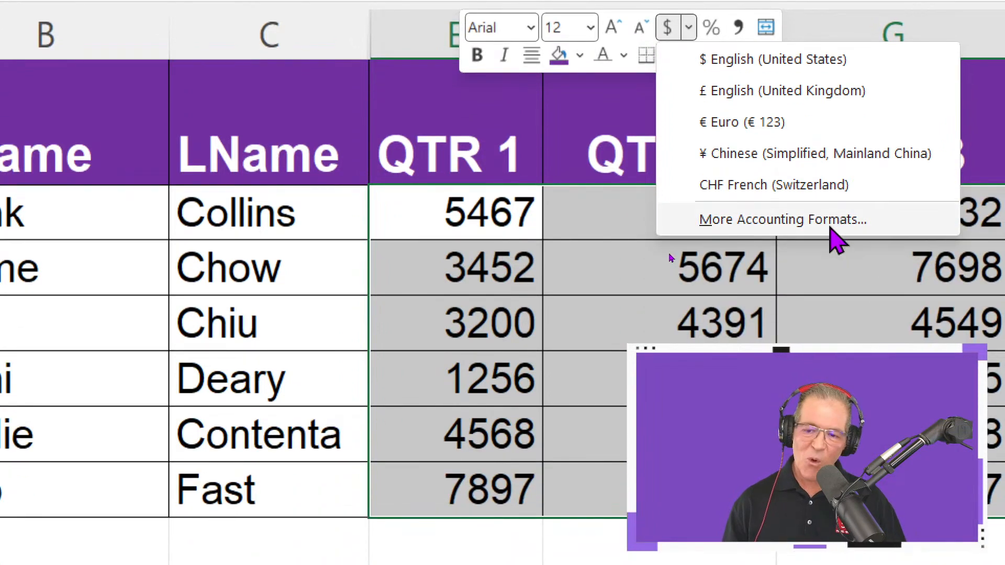
{"action": "left_click", "coordinate": [827, 224]}
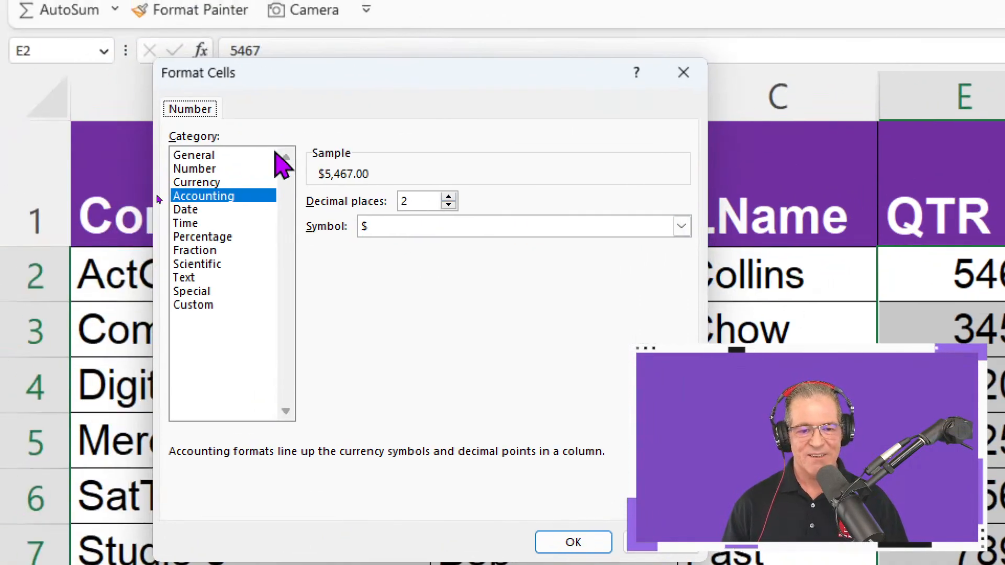
{"action": "left_click", "coordinate": [465, 230]}
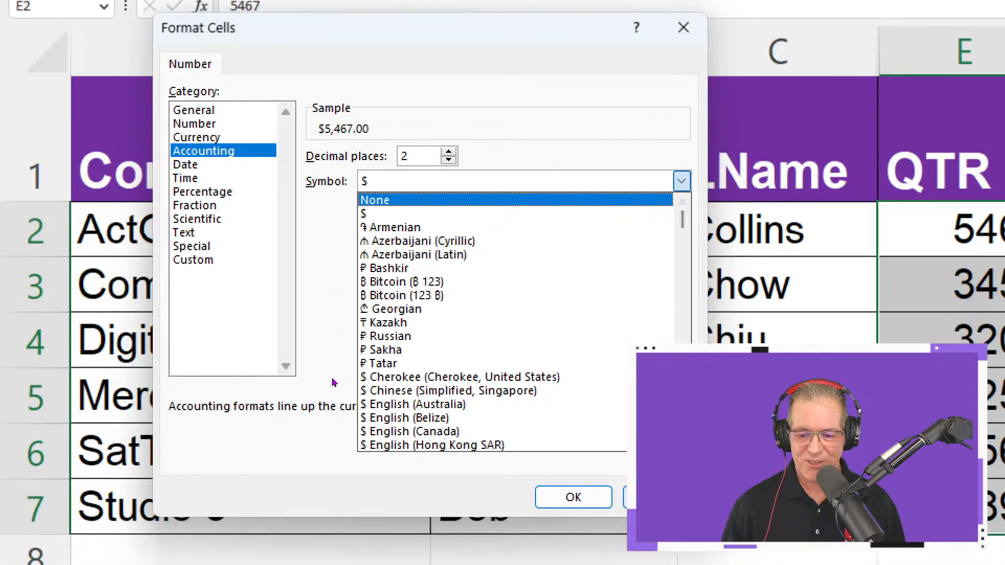
{"action": "key", "text": "Escape"}
{"action": "key", "text": "Escape"}
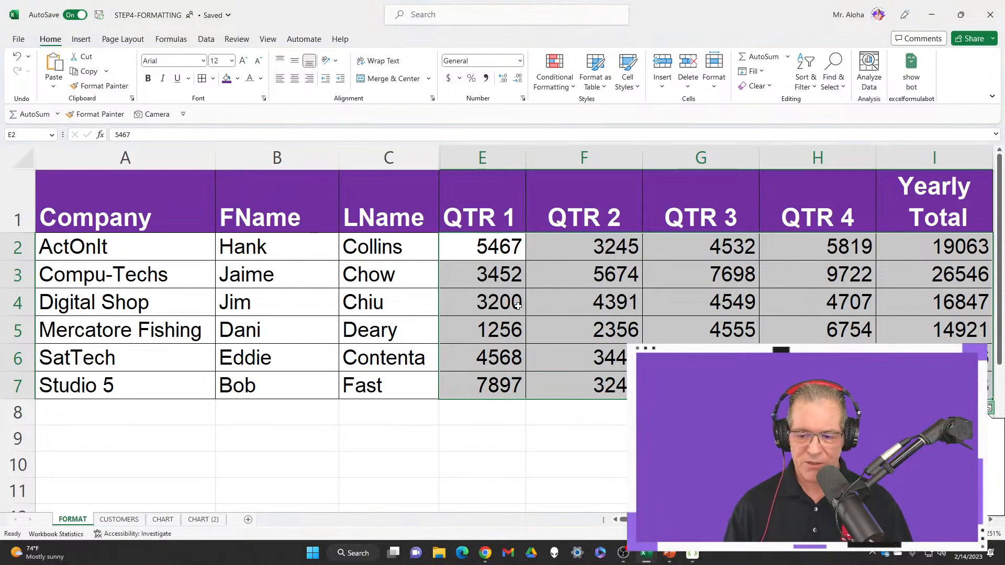
Apply the Accounting number format with the dollar symbol to the figures in E2:I7
{"action": "left_click", "coordinate": [503, 441]}
{"action": "left_click_drag", "start_coordinate": [481, 246], "coordinate": [931, 385]}
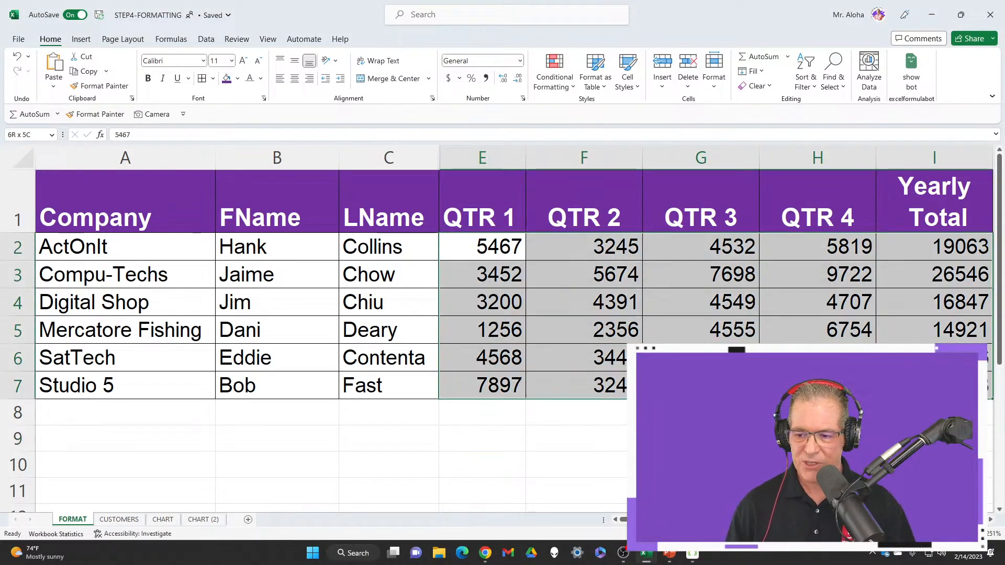
{"action": "right_click", "coordinate": [484, 264]}
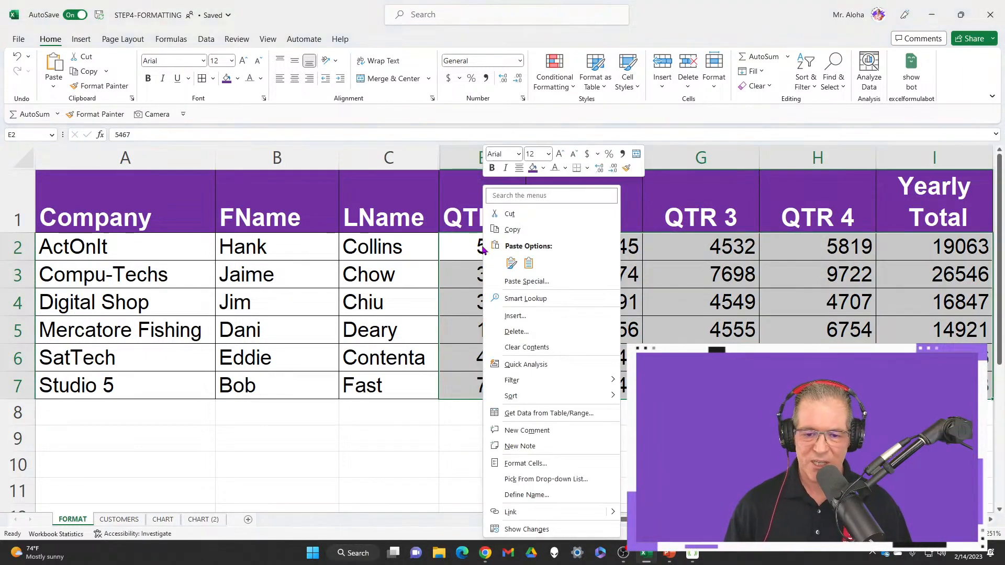
{"action": "left_click", "coordinate": [586, 155]}
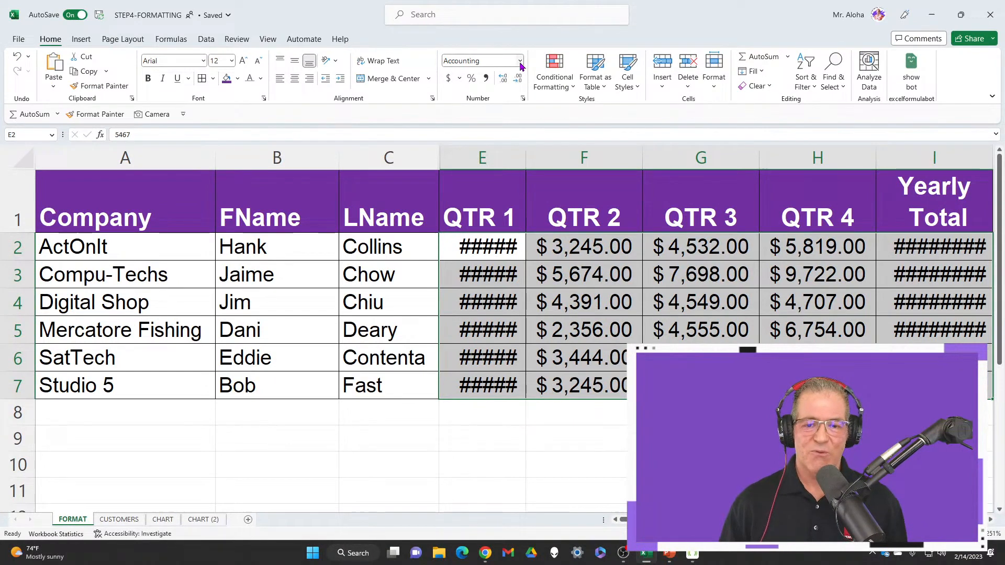
Choose the Accounting format from the available number formats for the figures in E2:I7
{"action": "left_click", "coordinate": [520, 62]}
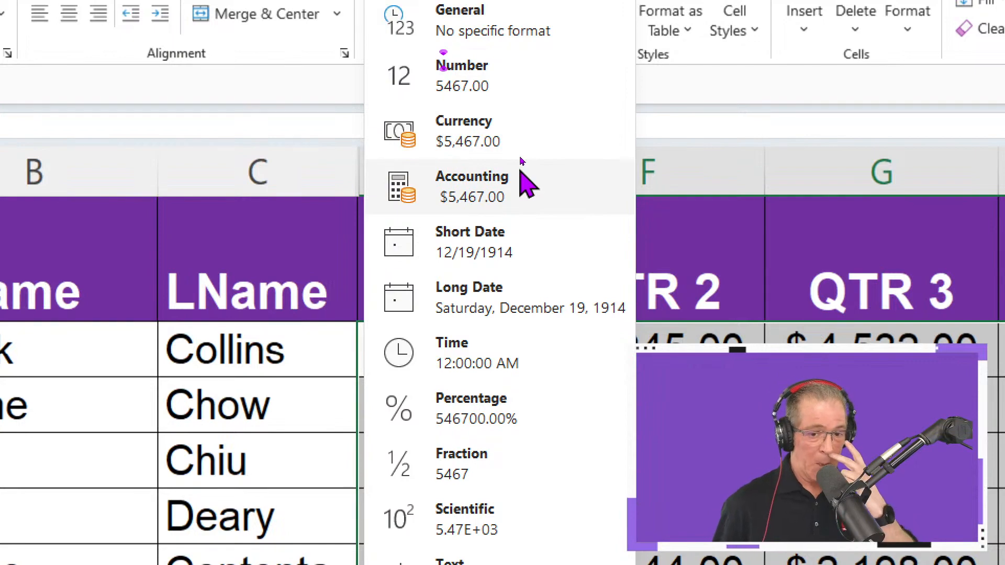
{"action": "left_click", "coordinate": [526, 173]}
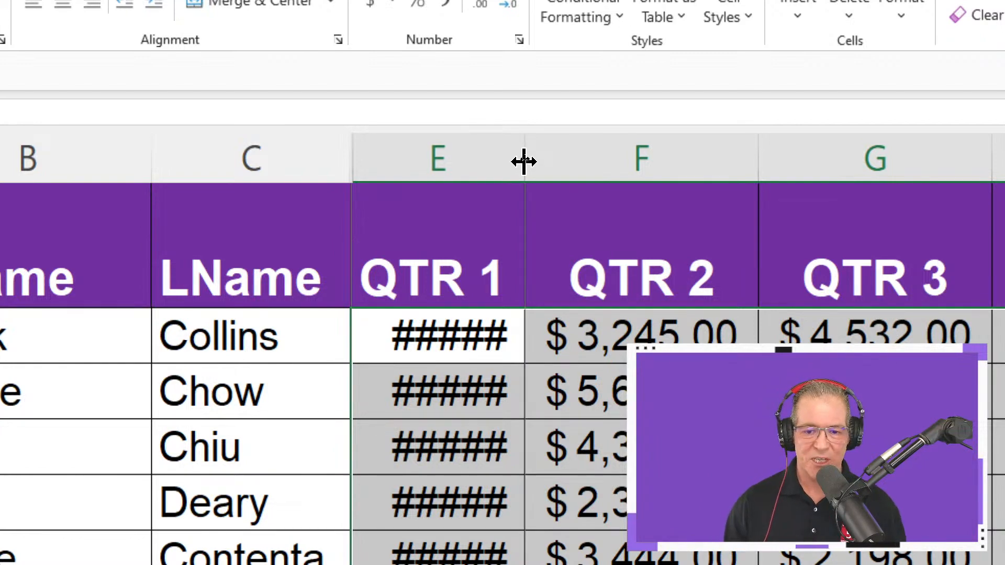
Try to fit the width of column E to its figures, and undo the width change
{"action": "double_click", "coordinate": [524, 162]}
{"action": "left_click", "coordinate": [524, 155]}
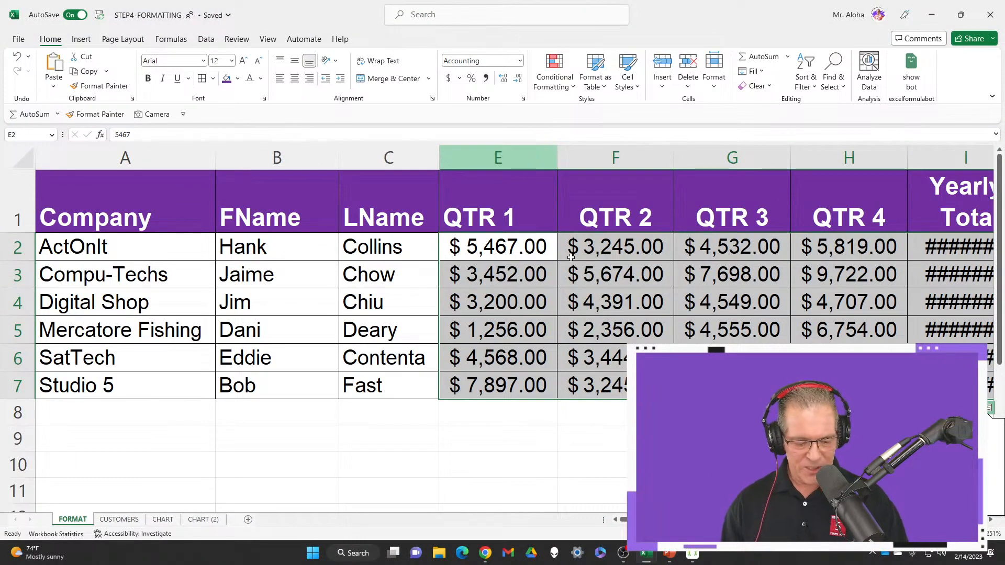
{"action": "mouse_move", "coordinate": [508, 230]}
{"action": "left_mouse_down"}
{"action": "mouse_move", "coordinate": [535, 233]}
{"action": "mouse_move", "coordinate": [565, 402]}
{"action": "left_mouse_up"}
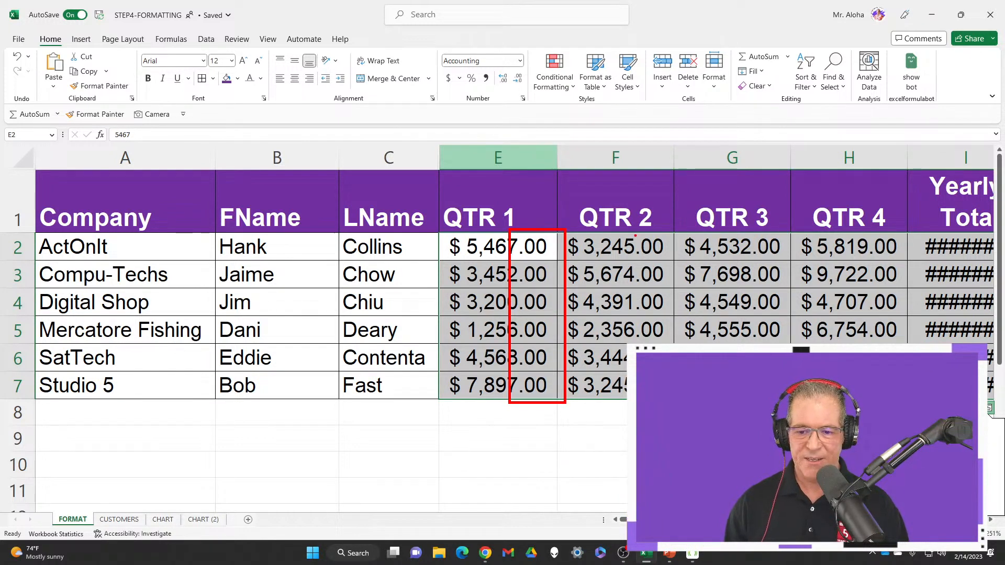
{"action": "mouse_move", "coordinate": [628, 231]}
{"action": "left_mouse_down"}
{"action": "mouse_move", "coordinate": [667, 262]}
{"action": "mouse_move", "coordinate": [673, 343]}
{"action": "left_mouse_up"}
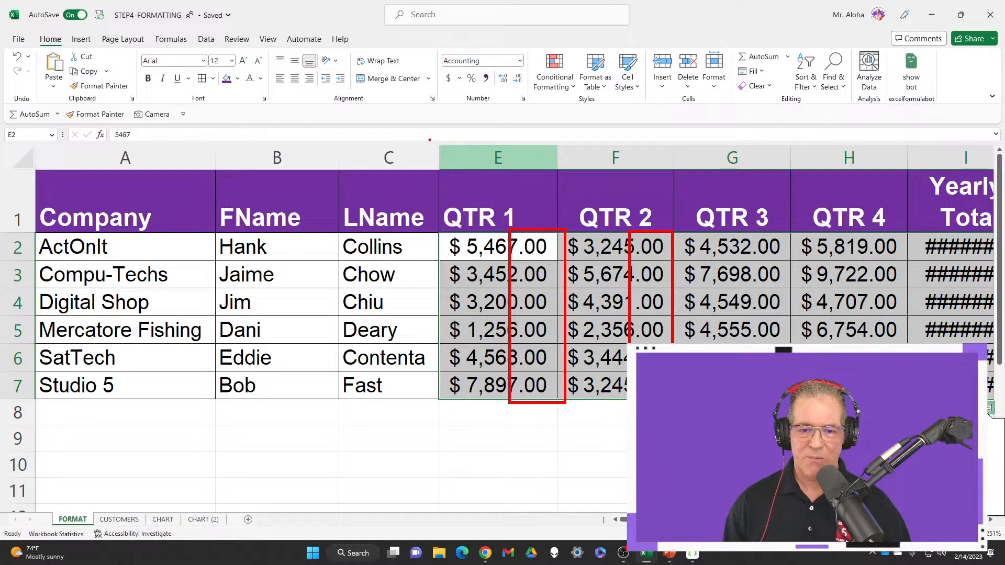
{"action": "left_click_drag", "start_coordinate": [449, 87], "coordinate": [437, 173]}
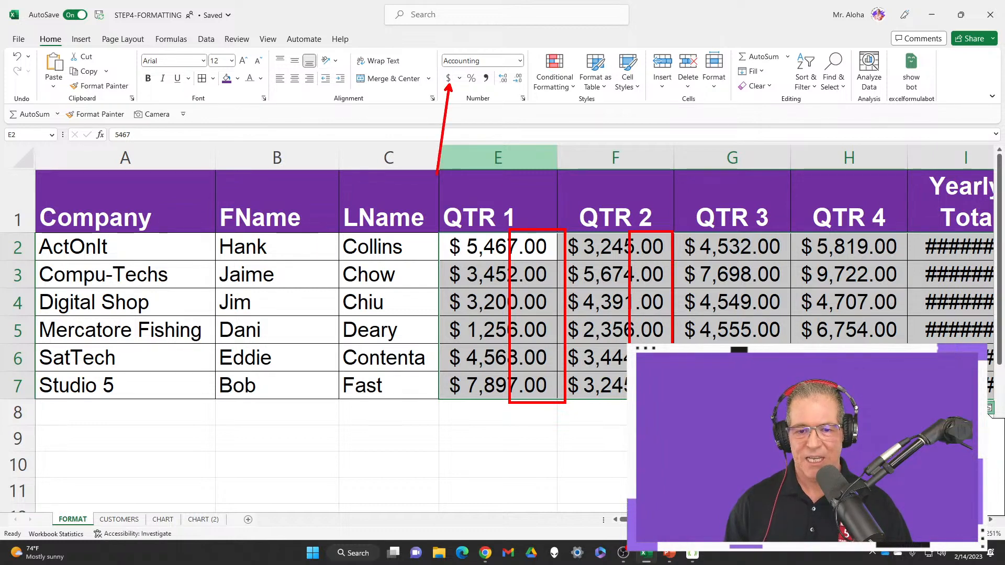
{"action": "key", "text": "Escape"}
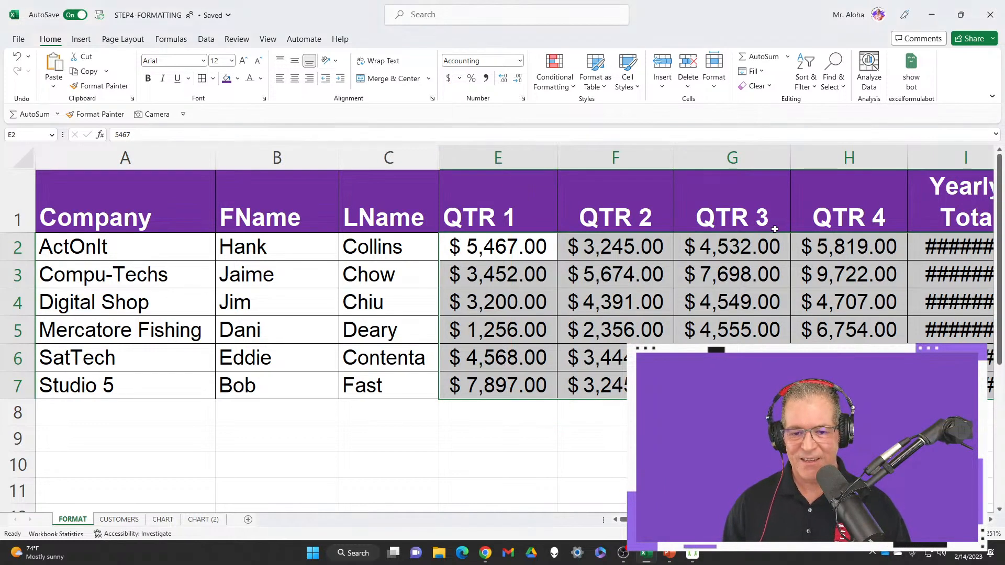
{"action": "key", "text": "ctrl+z"}
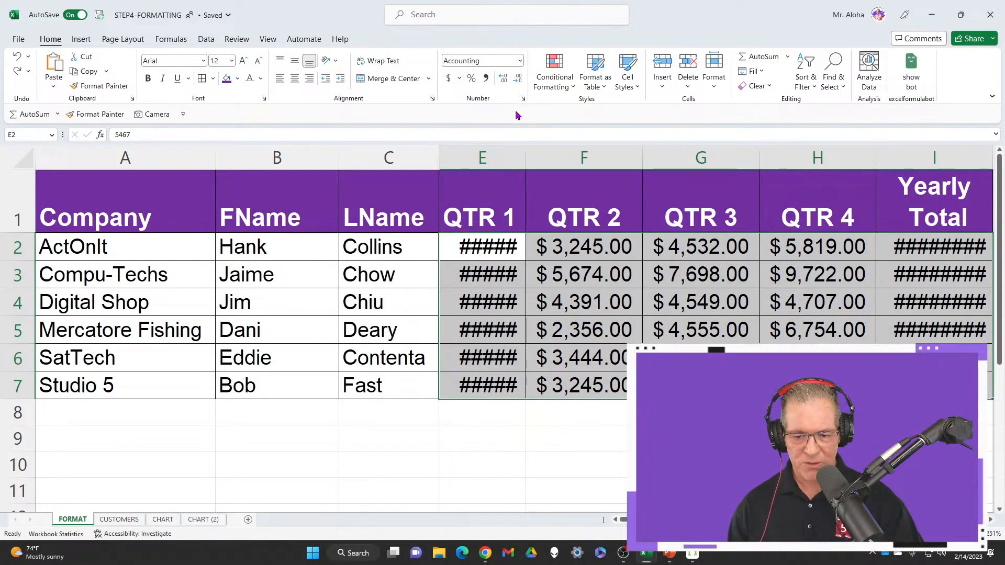
Remove both decimal places from the accounting figures in E2:I7
{"action": "key", "text": "ctrl+2"}
{"action": "left_click_drag", "start_coordinate": [606, 236], "coordinate": [645, 415]}
{"action": "key", "text": "Escape"}
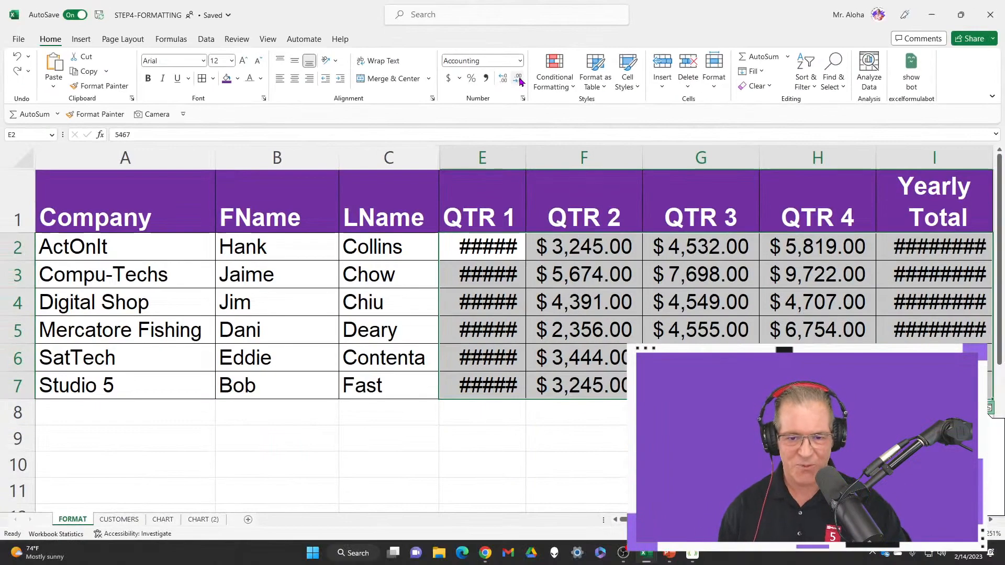
{"action": "left_click", "coordinate": [542, 113]}
{"action": "left_click", "coordinate": [518, 78]}
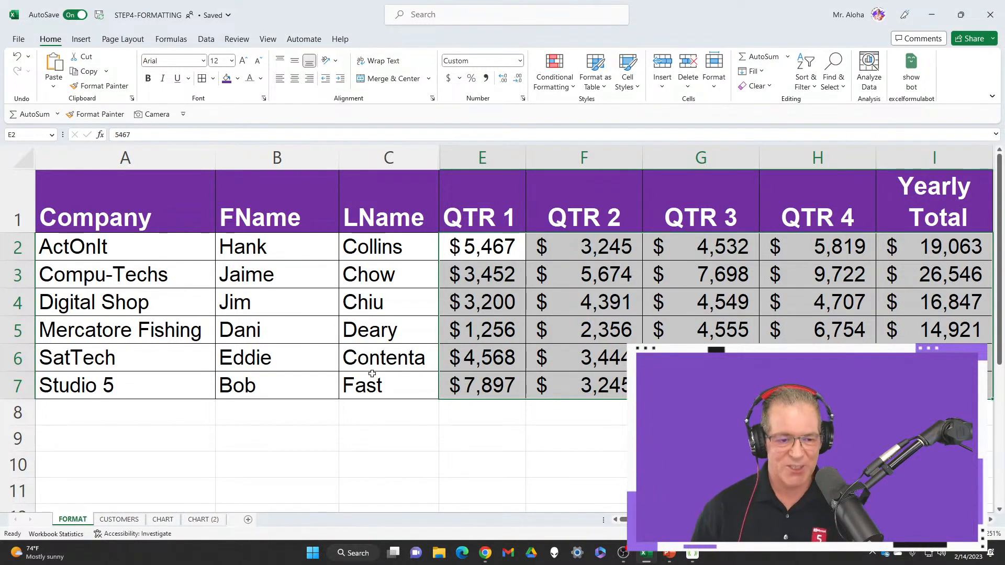
Fill the company names in A2:A7 with the recently used Lavender color
{"action": "left_click", "coordinate": [170, 253]}
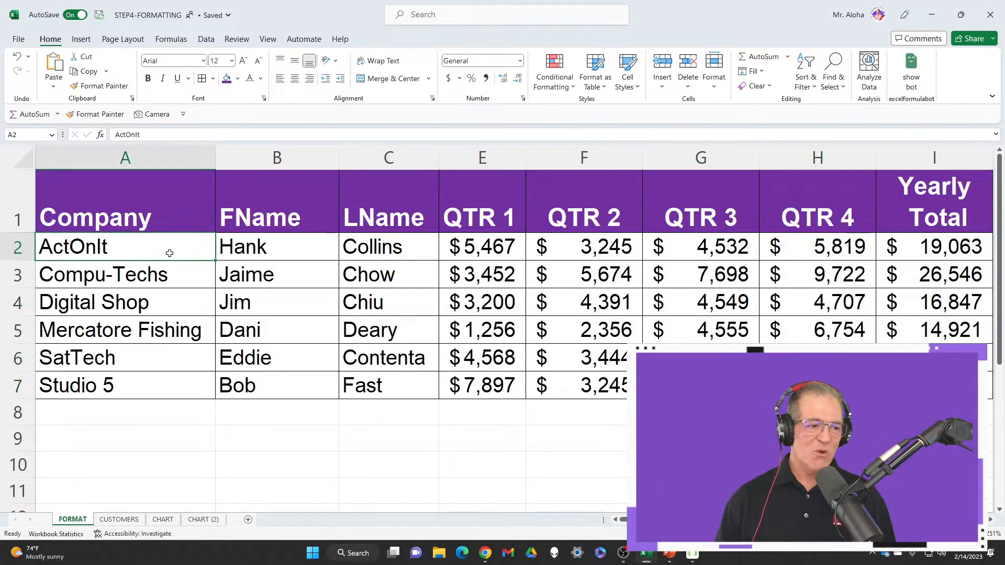
{"action": "left_click_drag", "start_coordinate": [160, 252], "coordinate": [142, 371]}
{"action": "left_click", "coordinate": [238, 79]}
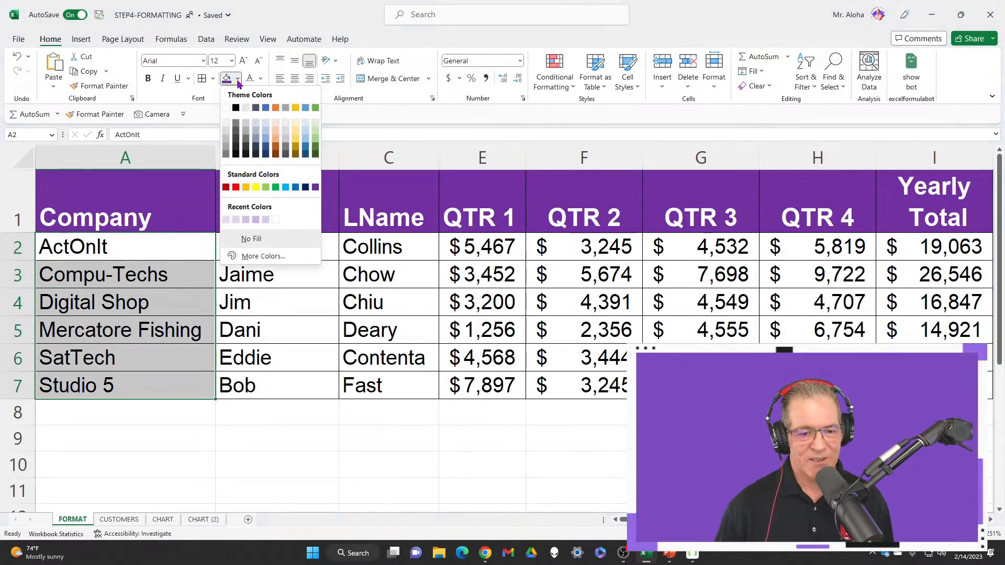
{"action": "left_click", "coordinate": [267, 221]}
Center the header labels in A1:I1 horizontally and align them to the vertical middle of the row
{"action": "left_click", "coordinate": [141, 212]}
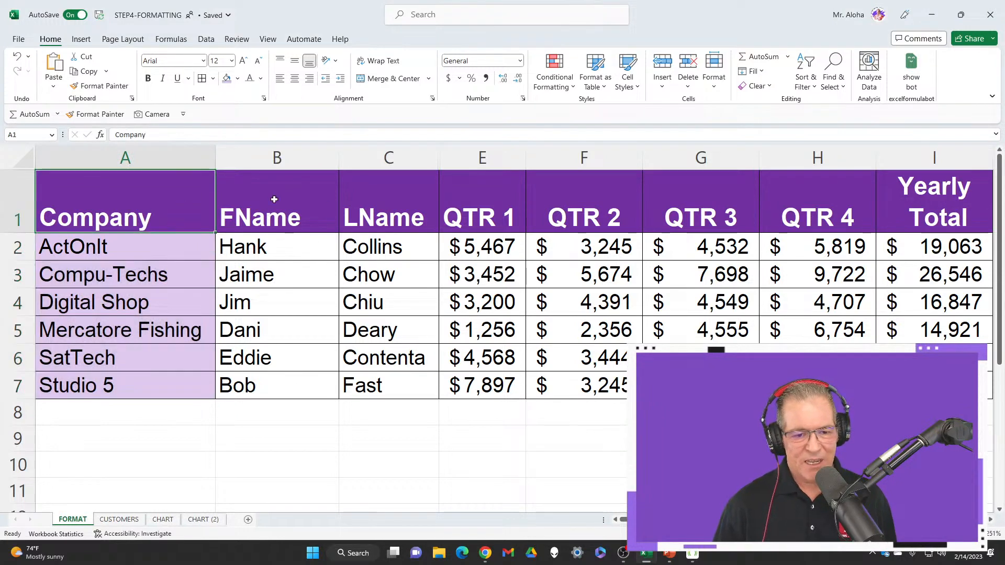
{"action": "left_click_drag", "start_coordinate": [273, 199], "coordinate": [915, 217]}
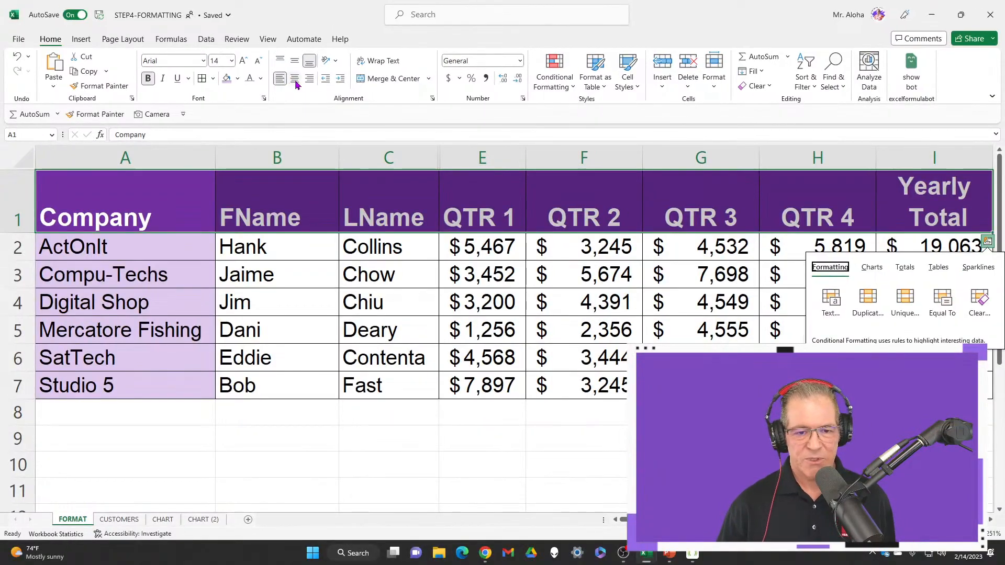
{"action": "left_click", "coordinate": [296, 79]}
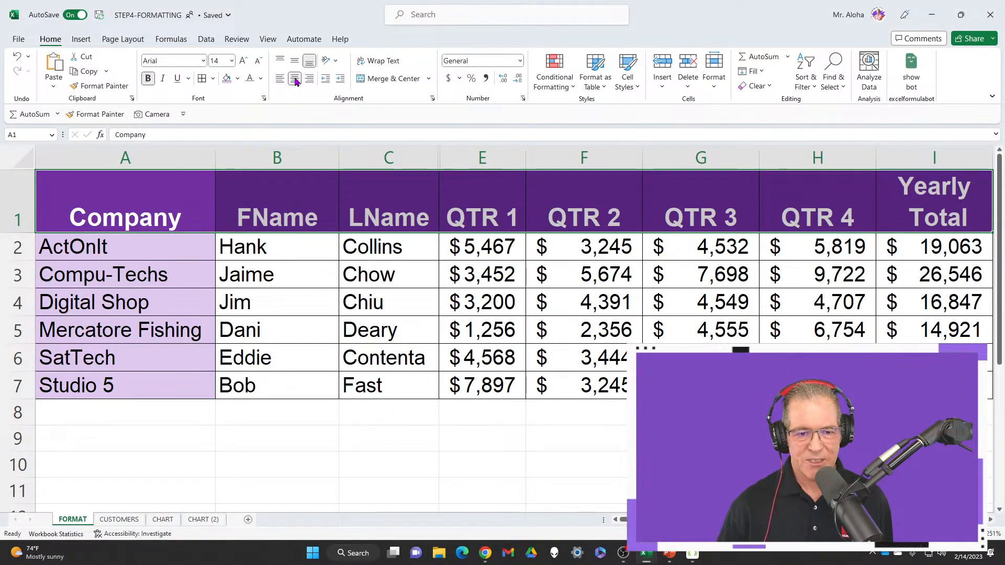
{"action": "left_click", "coordinate": [294, 61]}
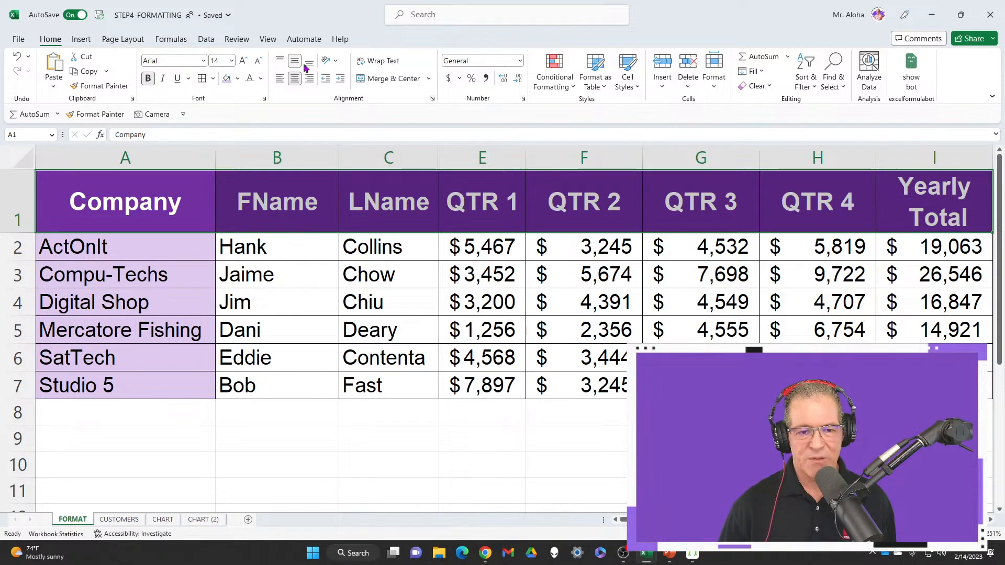
{"action": "left_click", "coordinate": [310, 62]}
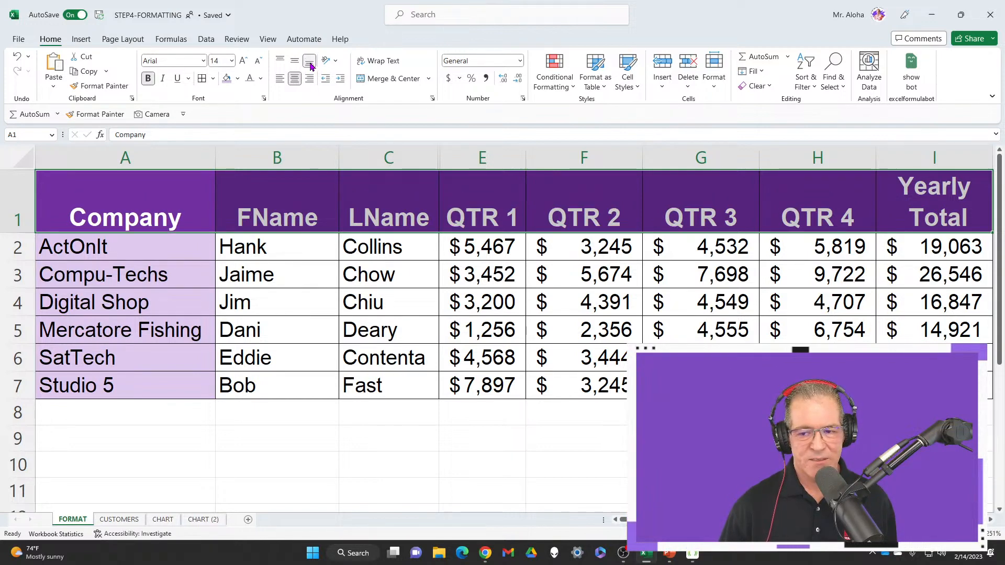
{"action": "left_click", "coordinate": [297, 63]}
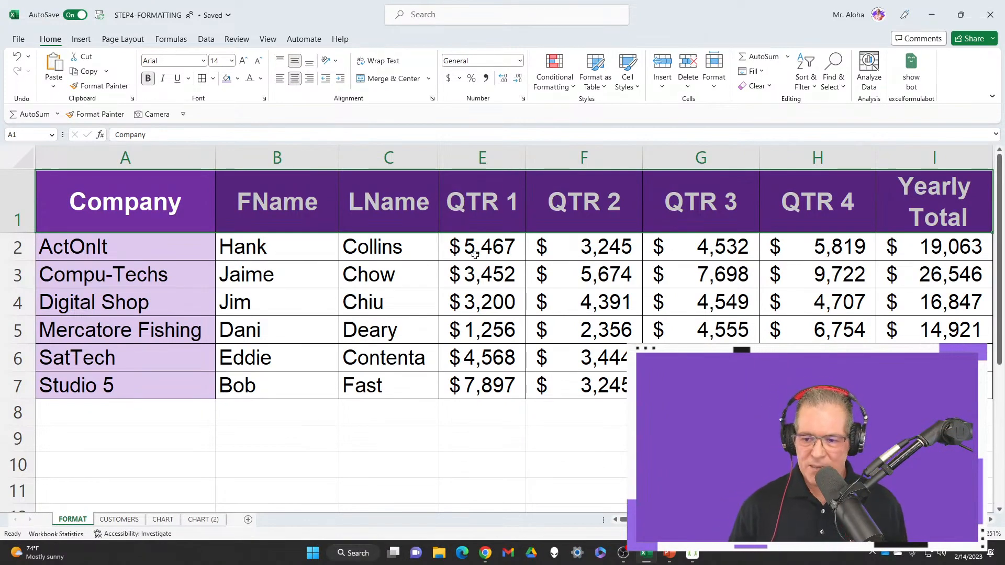
{"action": "left_click_drag", "start_coordinate": [158, 251], "coordinate": [154, 391]}
{"action": "left_click", "coordinate": [145, 250]}
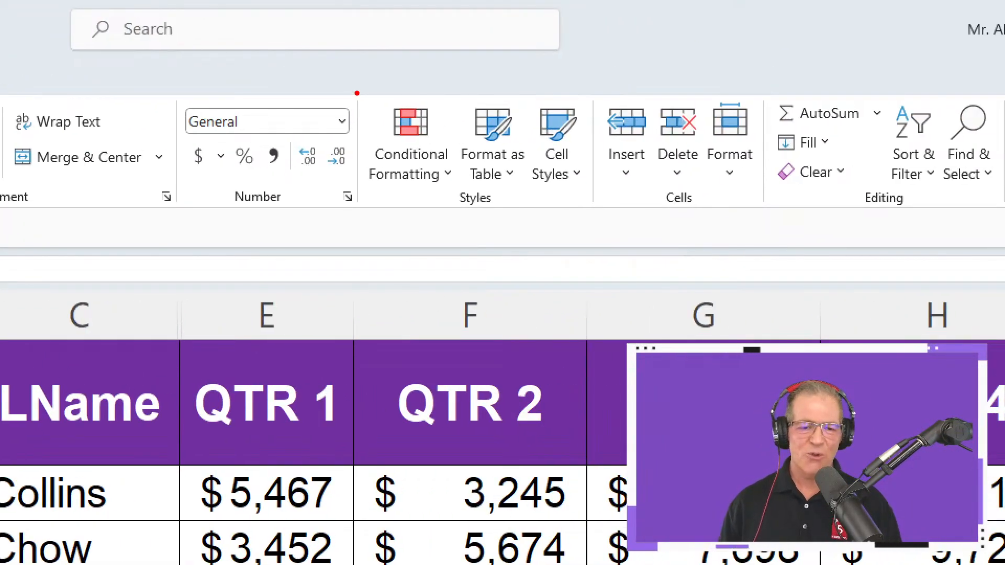
{"action": "mouse_move", "coordinate": [351, 83]}
{"action": "left_mouse_down"}
{"action": "mouse_move", "coordinate": [392, 199]}
{"action": "mouse_move", "coordinate": [482, 213]}
{"action": "mouse_move", "coordinate": [461, 216]}
{"action": "mouse_move", "coordinate": [480, 289]}
{"action": "left_mouse_up"}
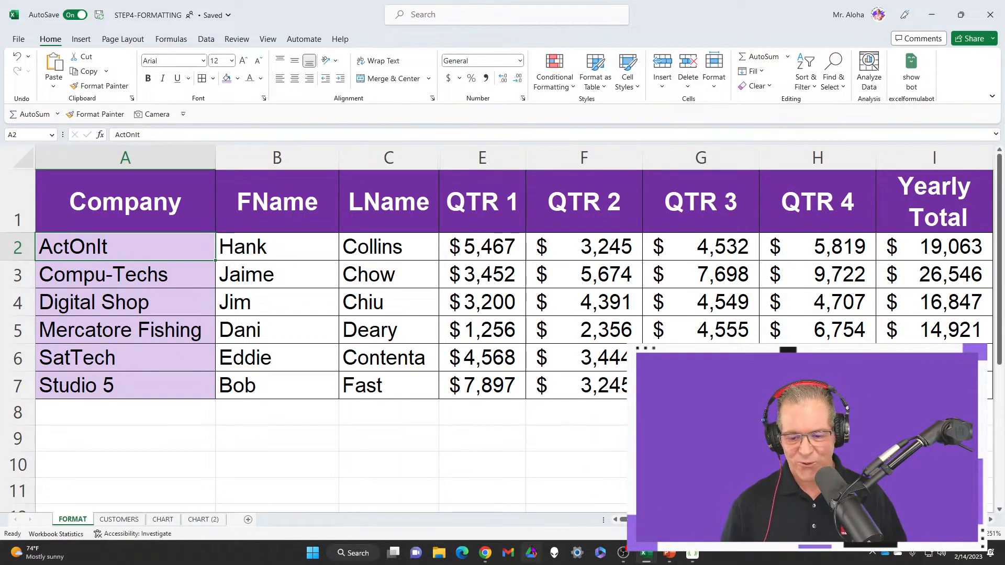
{"action": "mouse_move", "coordinate": [485, 553]}
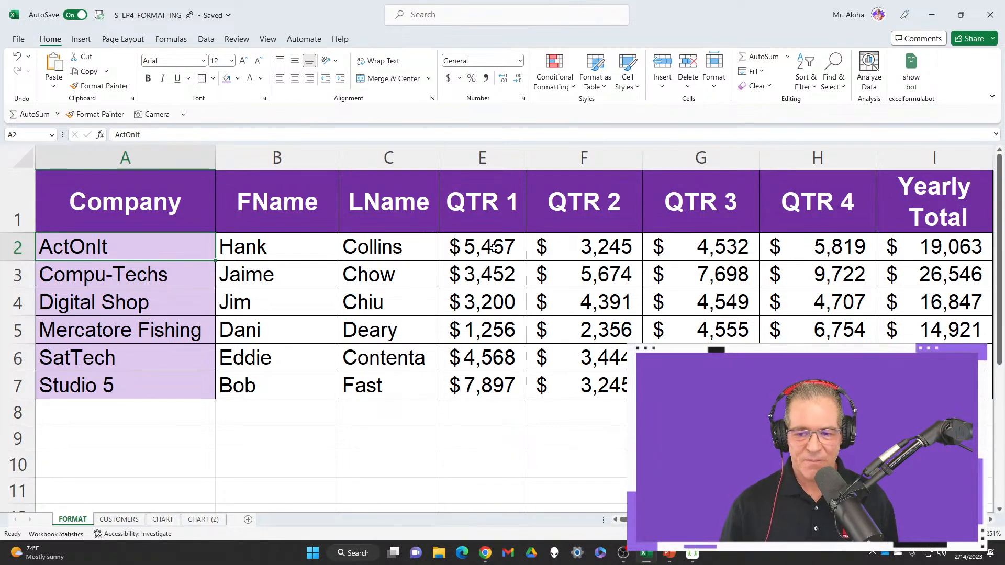
{"action": "left_click_drag", "start_coordinate": [493, 248], "coordinate": [816, 387]}
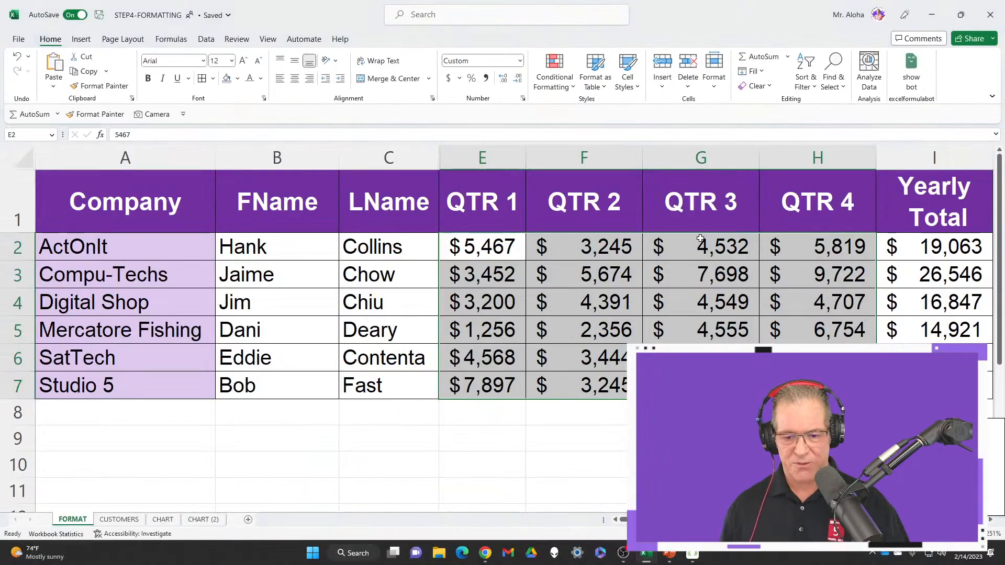
{"action": "left_click", "coordinate": [673, 254]}
Examine the Quick Analysis formatting options for the sales figures in E2:I7
{"action": "left_click_drag", "start_coordinate": [482, 248], "coordinate": [934, 387]}
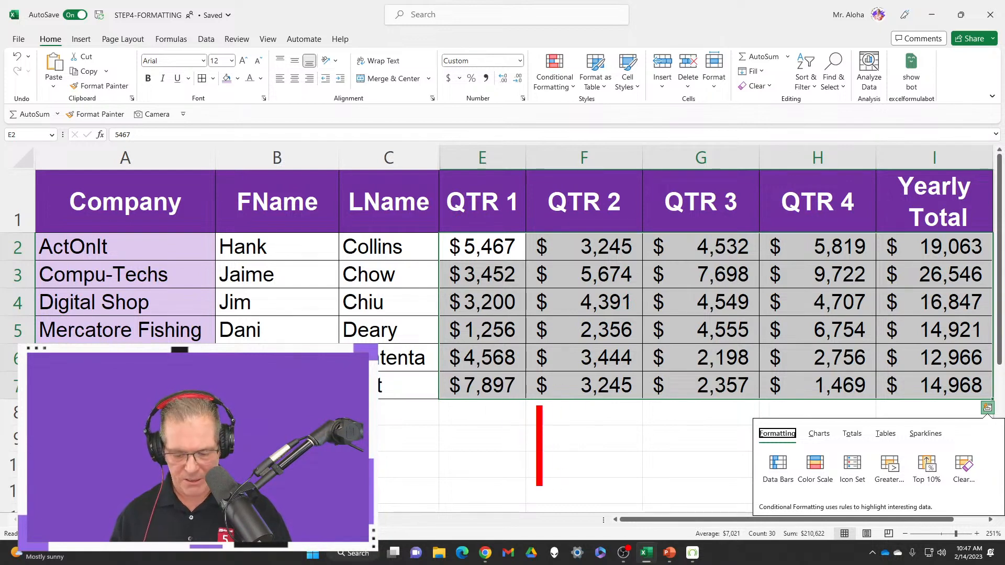
{"action": "type", "text": "Ct"}
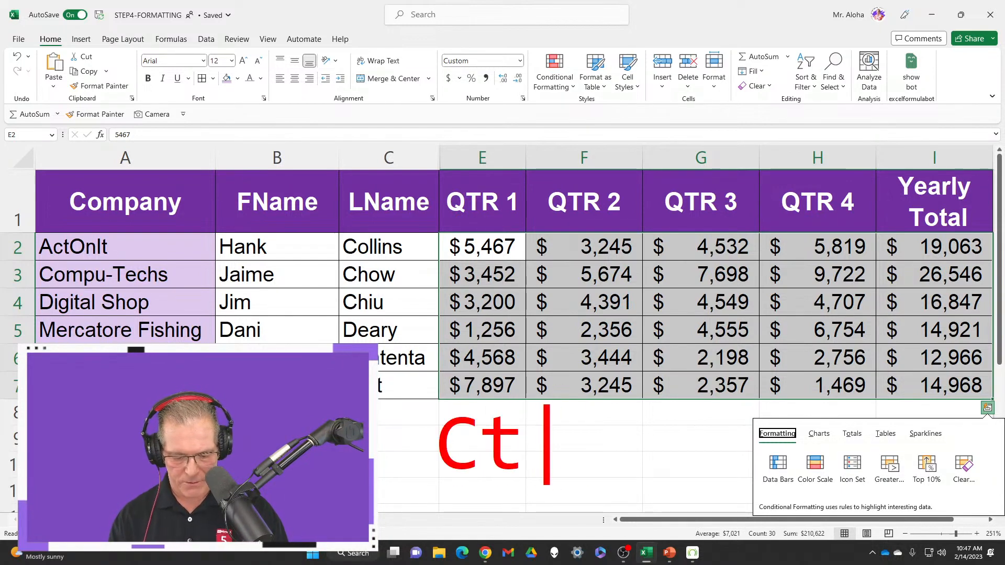
{"action": "type", "text": "rl+Q"}
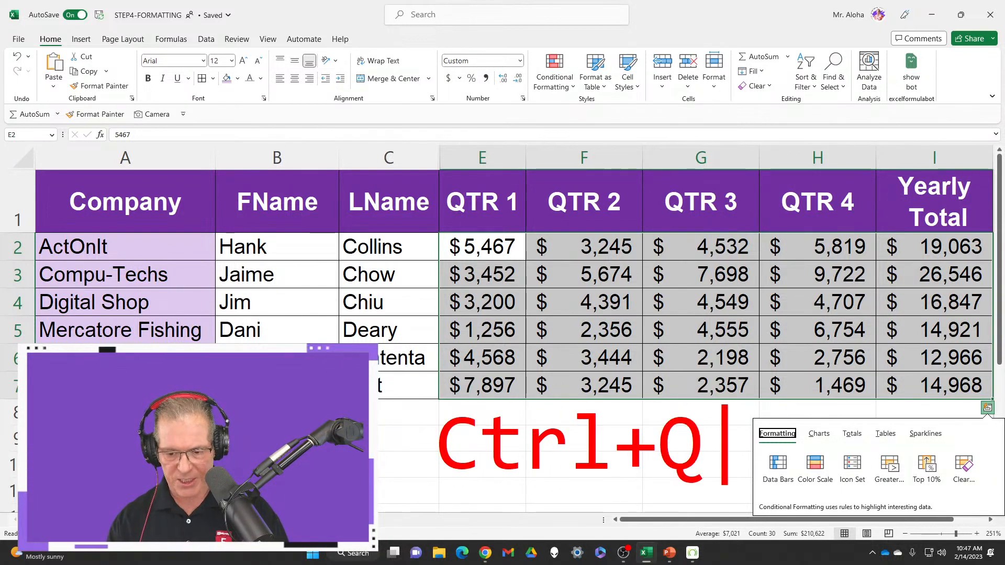
{"action": "key", "text": "Escape"}
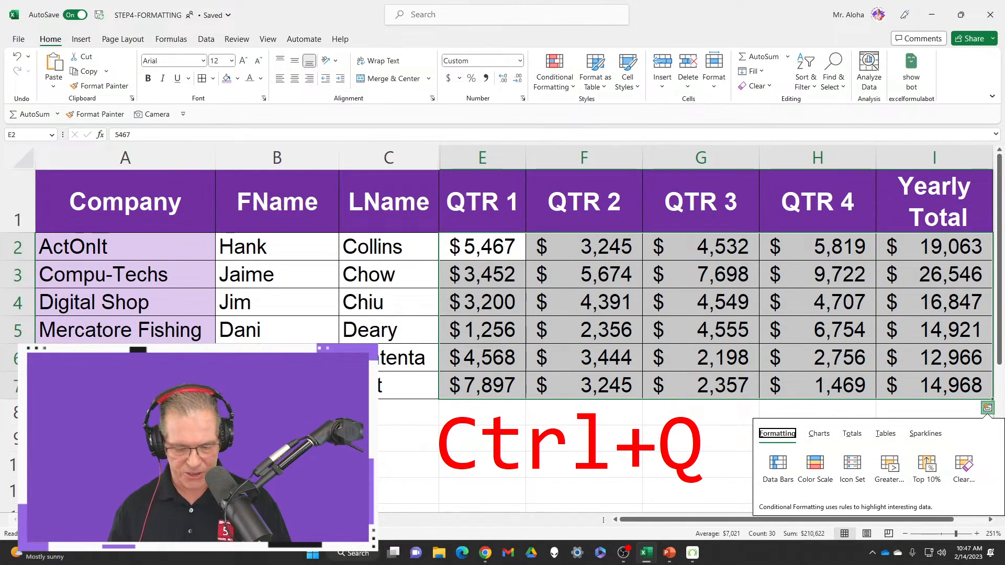
{"action": "mouse_move", "coordinate": [735, 402]}
{"action": "left_mouse_down"}
{"action": "mouse_move", "coordinate": [810, 488]}
{"action": "mouse_move", "coordinate": [1002, 523]}
{"action": "left_mouse_up"}
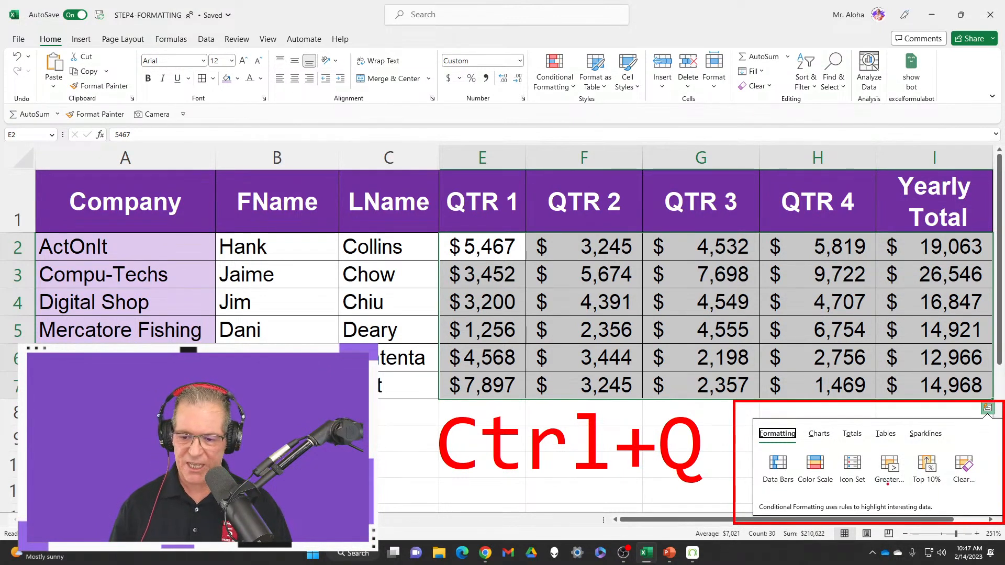
{"action": "left_click_drag", "start_coordinate": [750, 419], "coordinate": [812, 447]}
{"action": "mouse_move", "coordinate": [748, 444]}
{"action": "left_mouse_down"}
{"action": "mouse_move", "coordinate": [813, 491]}
{"action": "mouse_move", "coordinate": [921, 505]}
{"action": "mouse_move", "coordinate": [981, 498]}
{"action": "mouse_move", "coordinate": [837, 485]}
{"action": "mouse_move", "coordinate": [946, 497]}
{"action": "mouse_move", "coordinate": [985, 490]}
{"action": "left_mouse_up"}
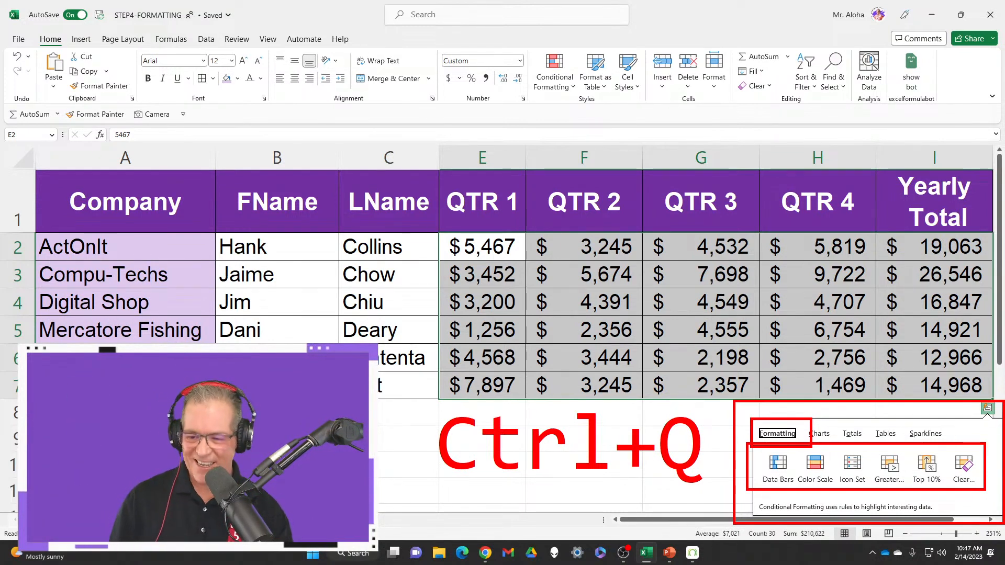
{"action": "key", "text": "Escape"}
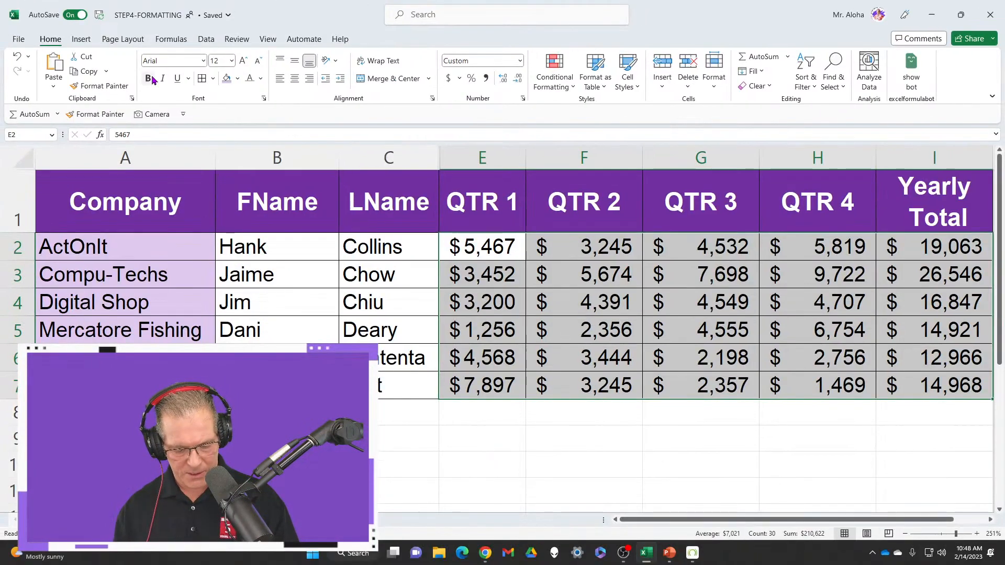
Collapse the ribbon and bring up Quick Analysis for the sales figures in E2:I7
{"action": "key", "text": "ctrl+F1"}
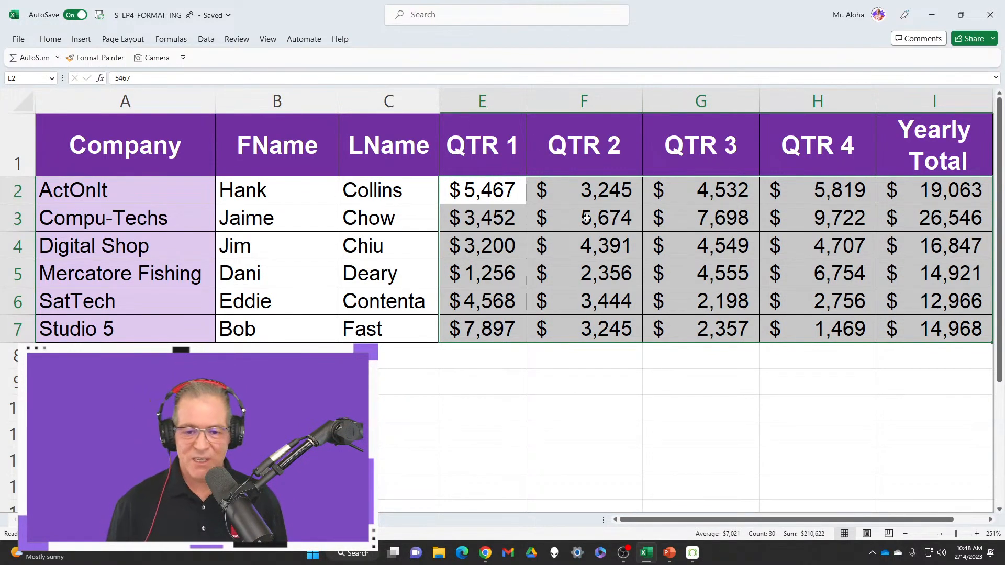
{"action": "left_click_drag", "start_coordinate": [511, 194], "coordinate": [930, 327]}
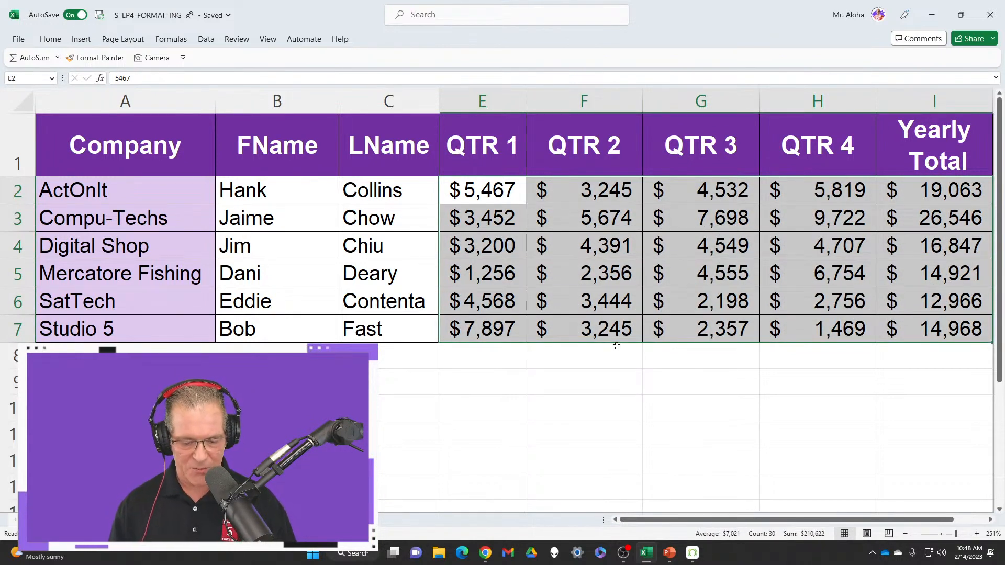
{"action": "key", "text": "ctrl+q"}
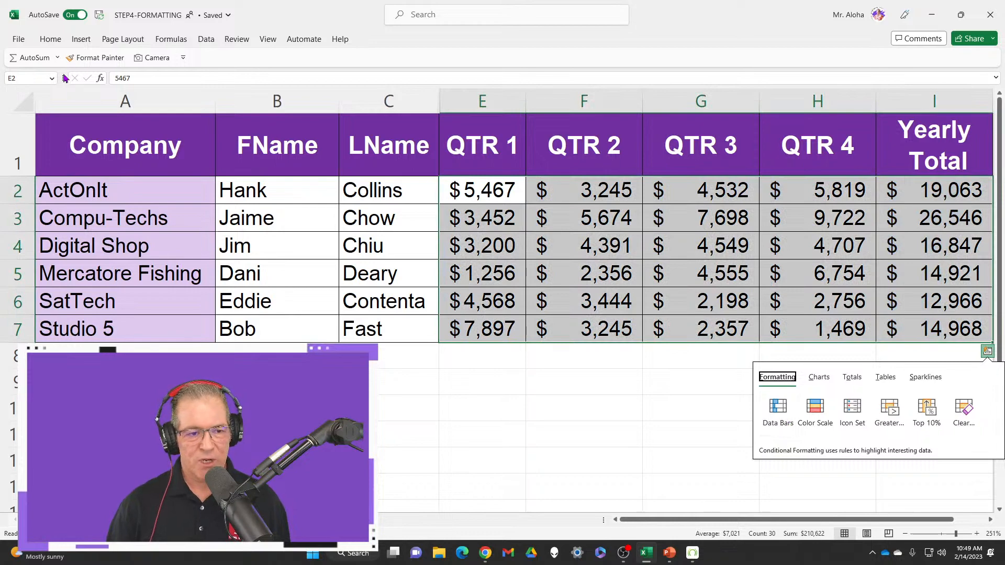
Restore the collapsed ribbon so that the Home commands stay displayed
{"action": "left_click", "coordinate": [49, 40]}
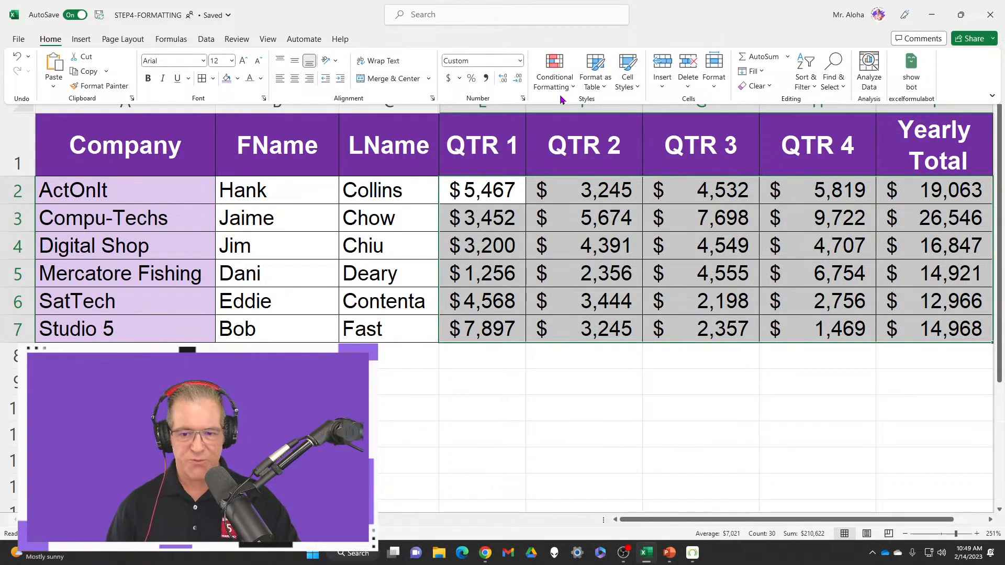
{"action": "key", "text": "ctrl+4"}
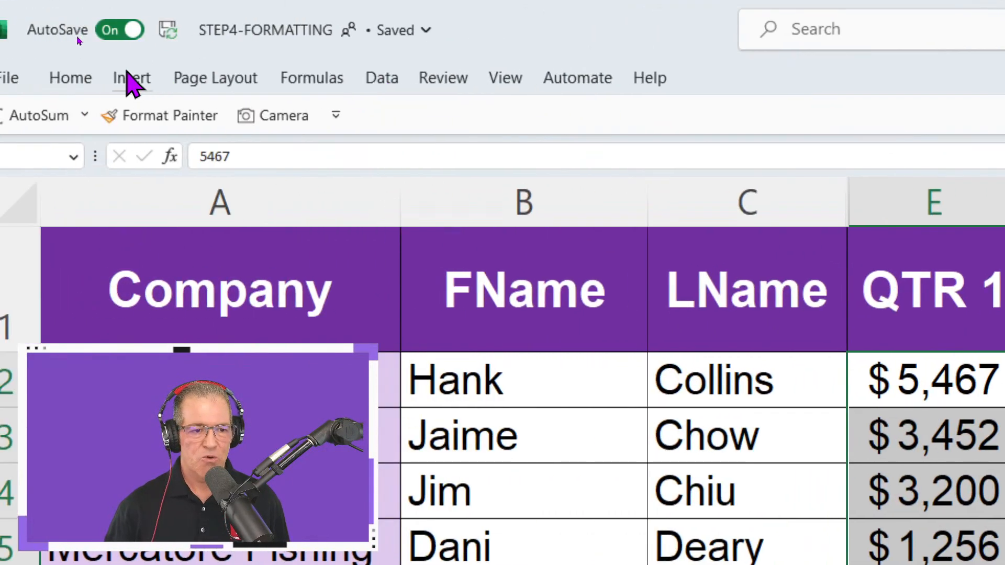
{"action": "left_click", "coordinate": [123, 79]}
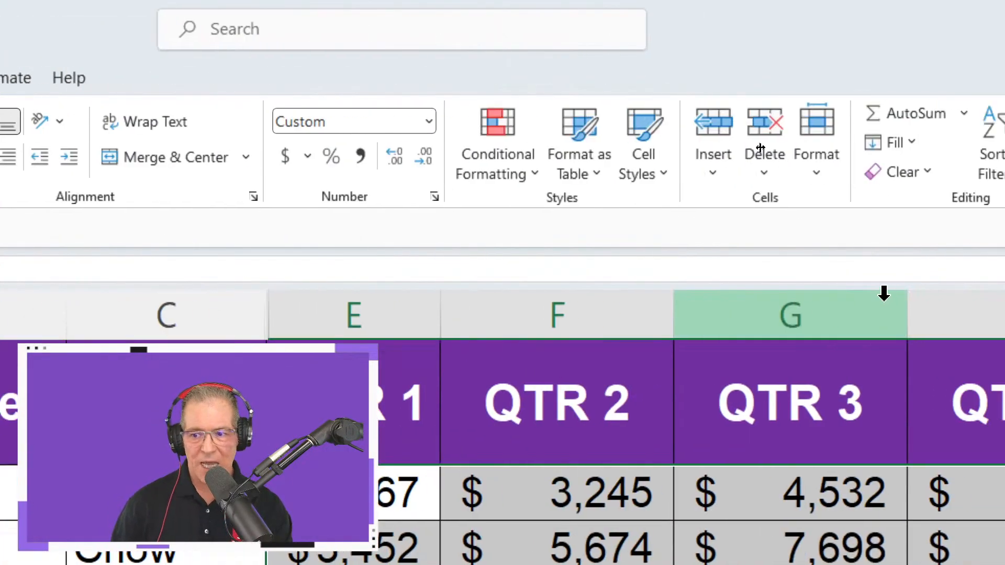
Examine the Conditional Formatting categories for E2:I7, from Highlight Cells Rules and Top/Bottom Rules through Data Bars, Color Scales and Icon Sets
{"action": "left_click", "coordinate": [409, 175]}
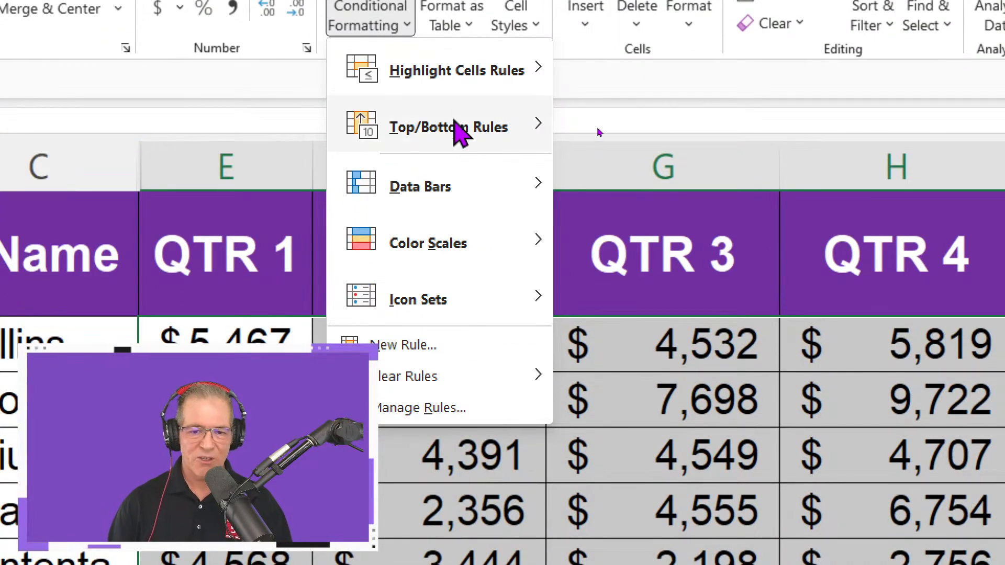
{"action": "mouse_move", "coordinate": [473, 78]}
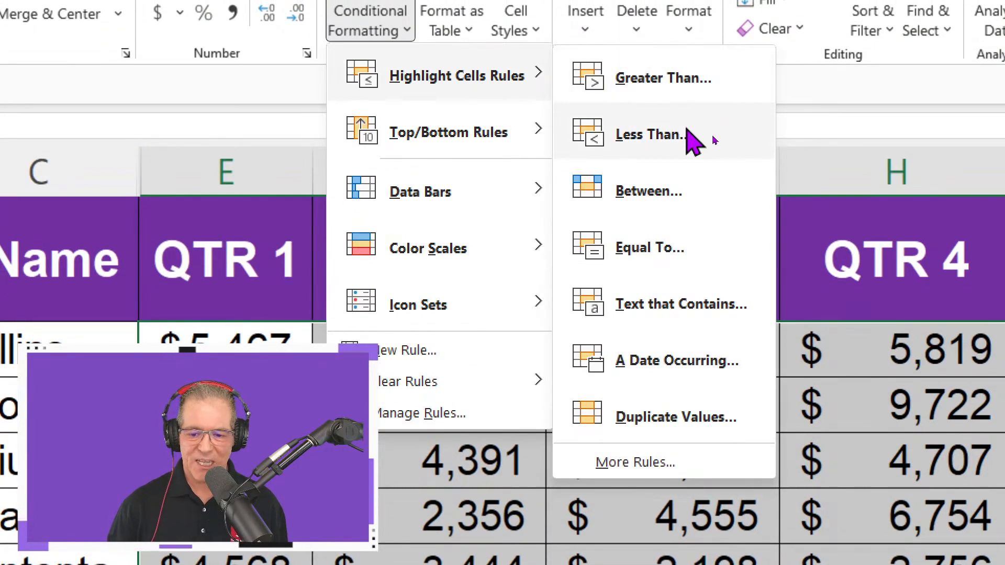
{"action": "mouse_move", "coordinate": [531, 146]}
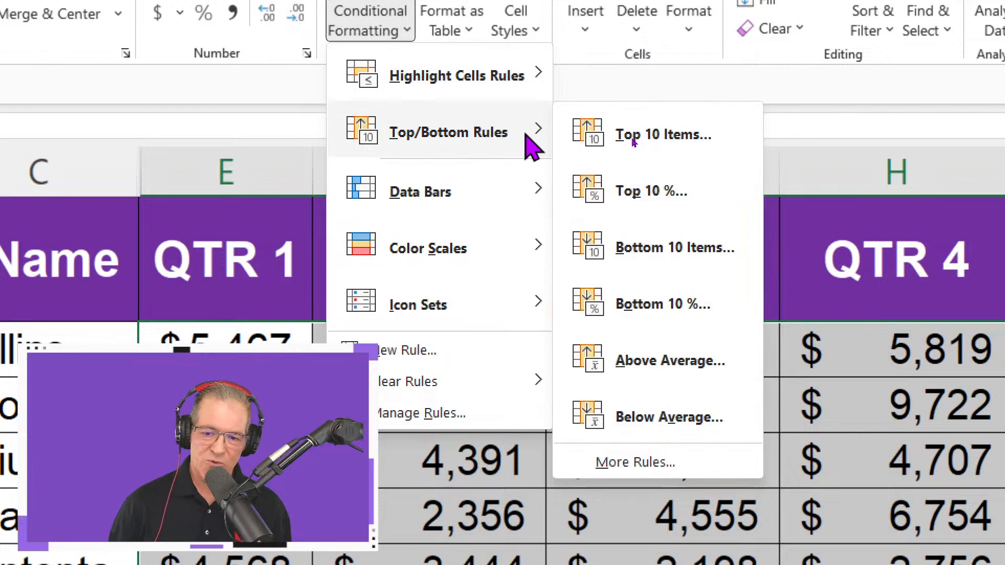
{"action": "mouse_move", "coordinate": [484, 194]}
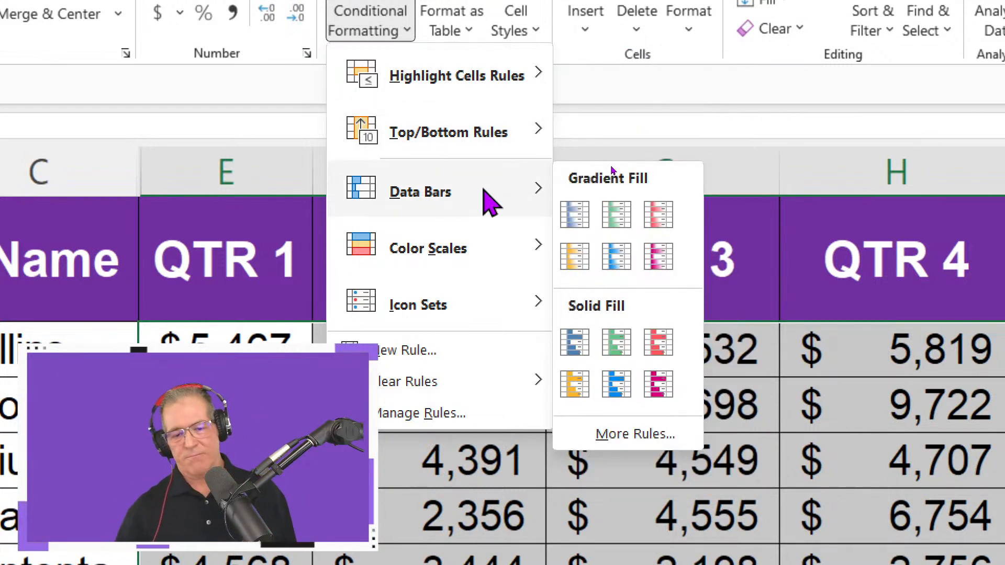
{"action": "mouse_move", "coordinate": [435, 247]}
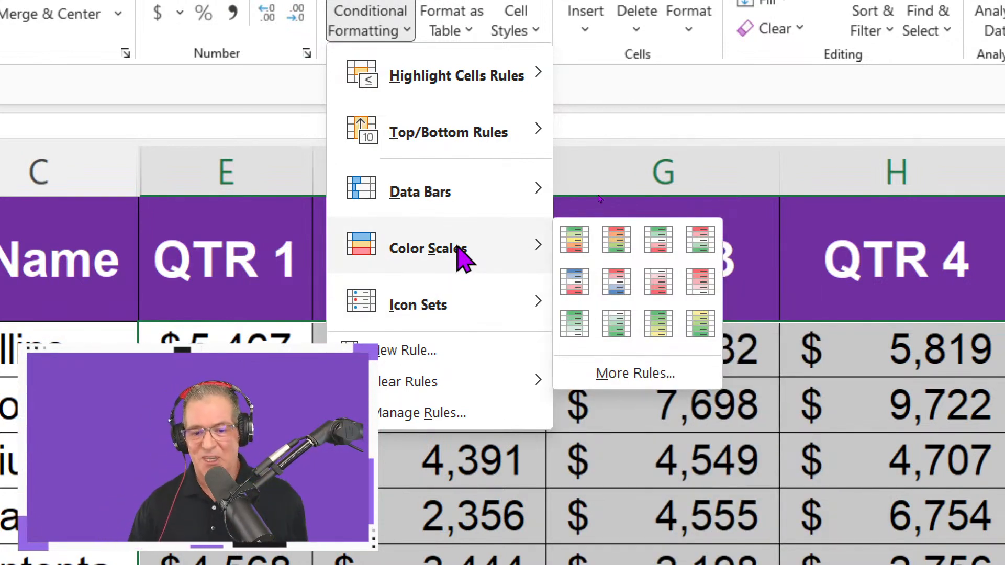
{"action": "mouse_move", "coordinate": [466, 313]}
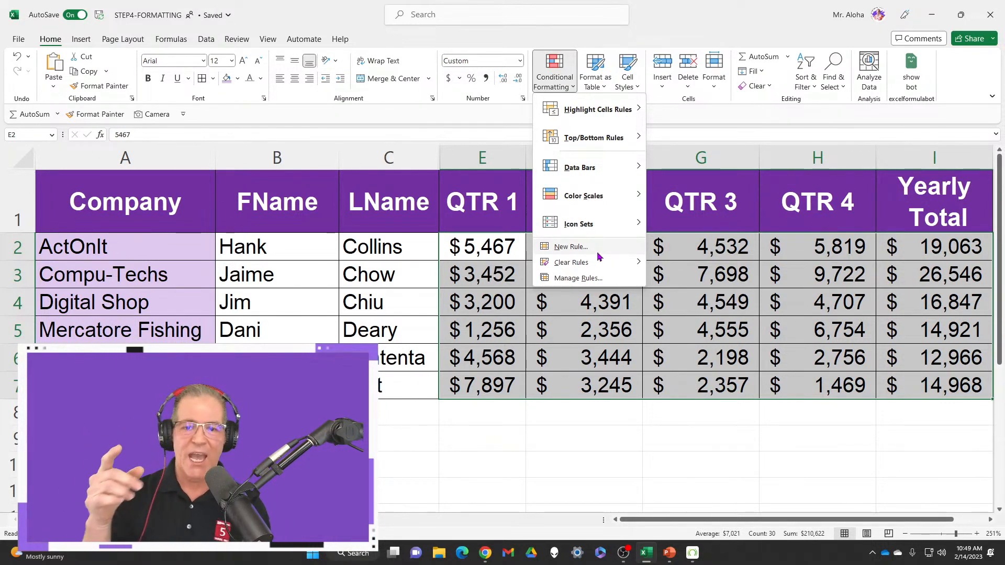
Set up a Greater Than highlight rule for the sales figures in E2:I7 with 6480 as the threshold
{"action": "mouse_move", "coordinate": [614, 111]}
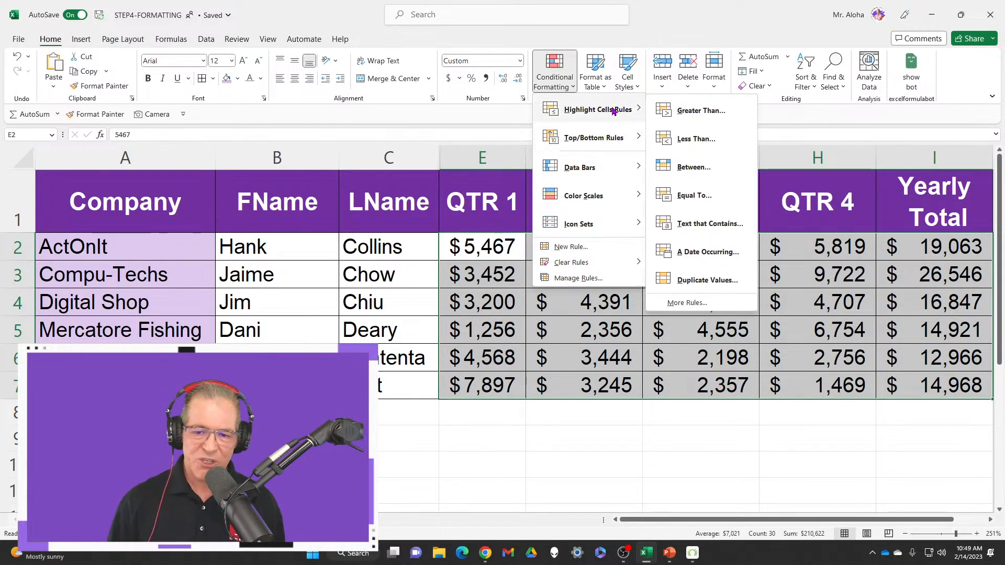
{"action": "left_click", "coordinate": [713, 109]}
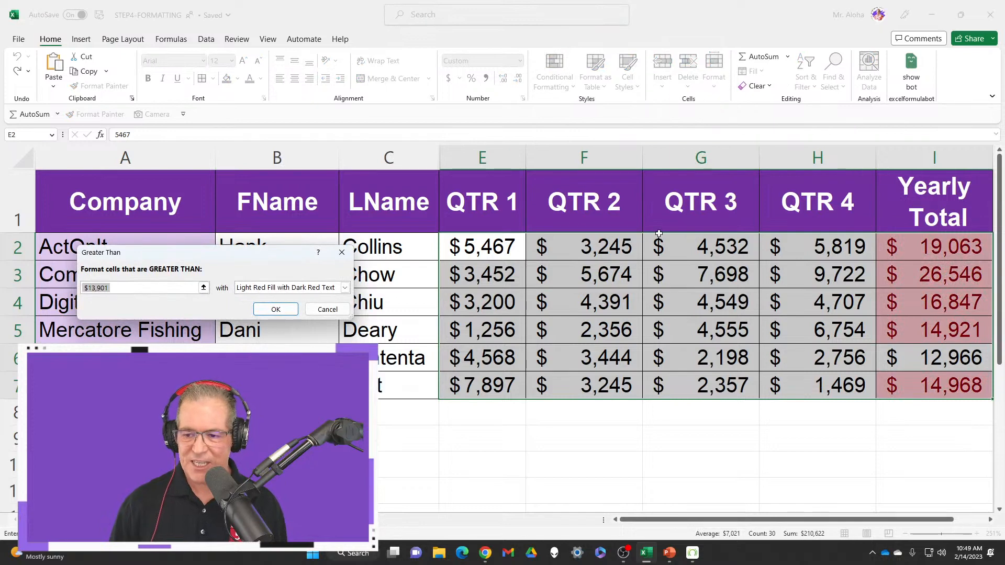
{"action": "left_click_drag", "start_coordinate": [257, 253], "coordinate": [493, 141]}
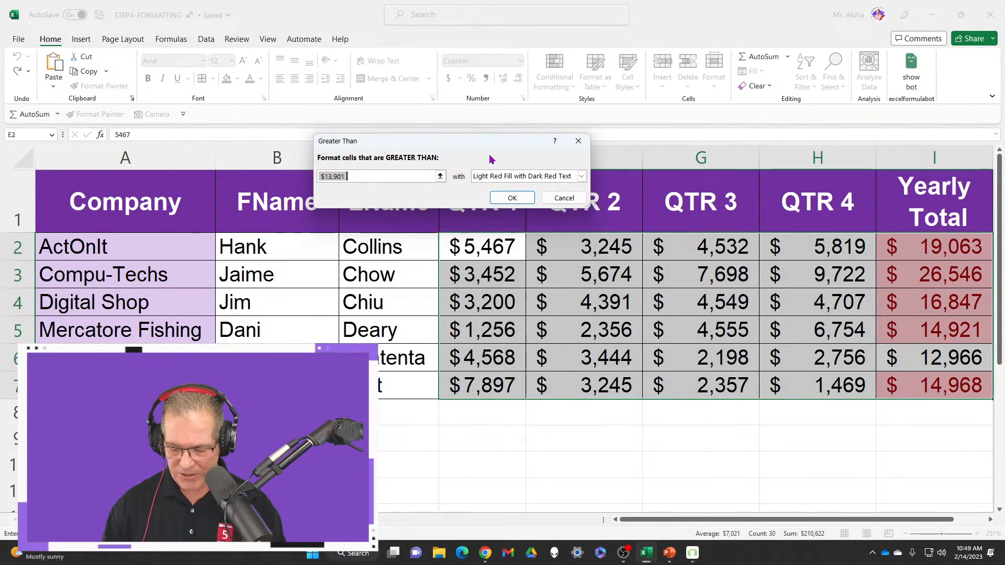
{"action": "type", "text": "8000"}
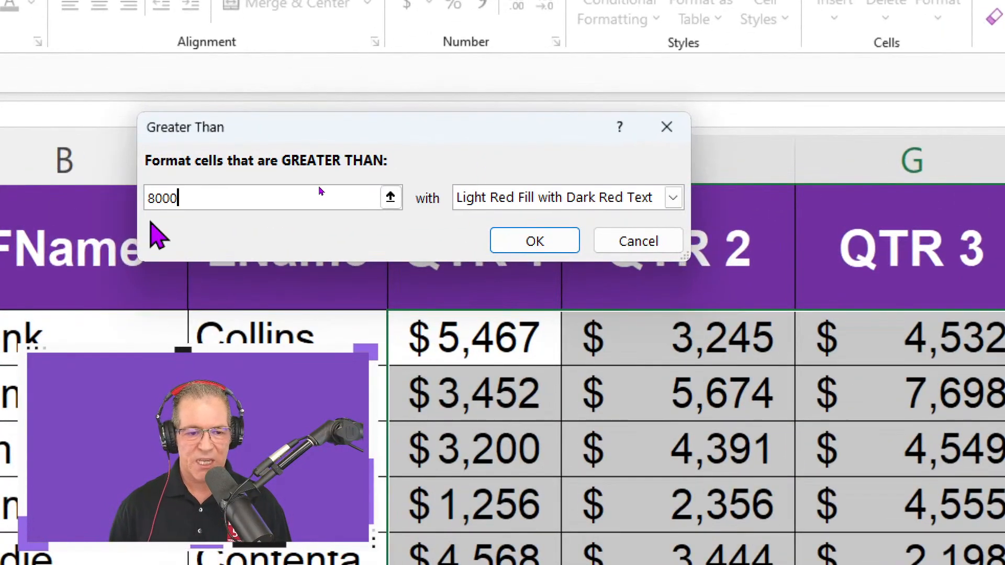
{"action": "left_click_drag", "start_coordinate": [181, 199], "coordinate": [157, 198]}
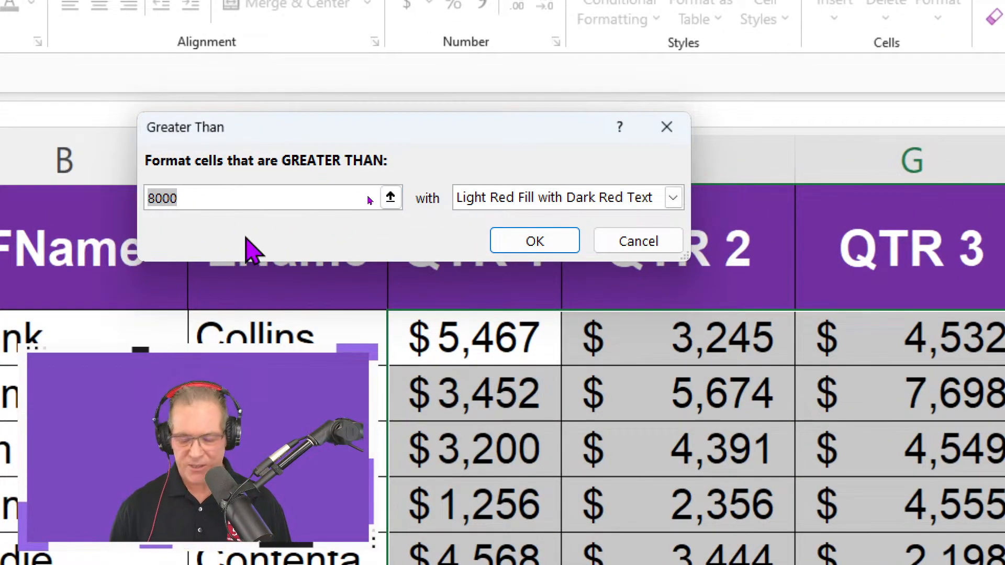
{"action": "type", "text": "6"}
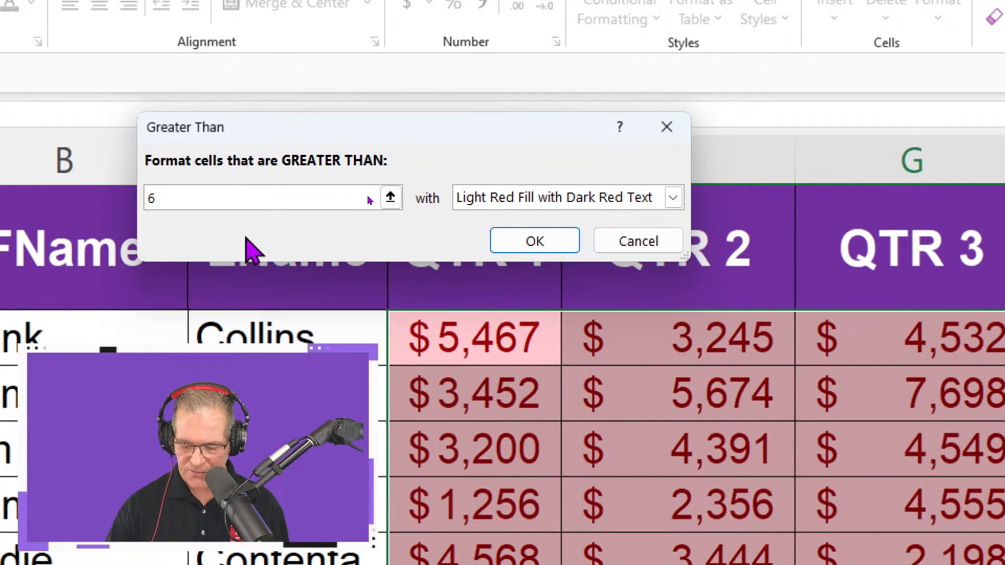
{"action": "type", "text": "480"}
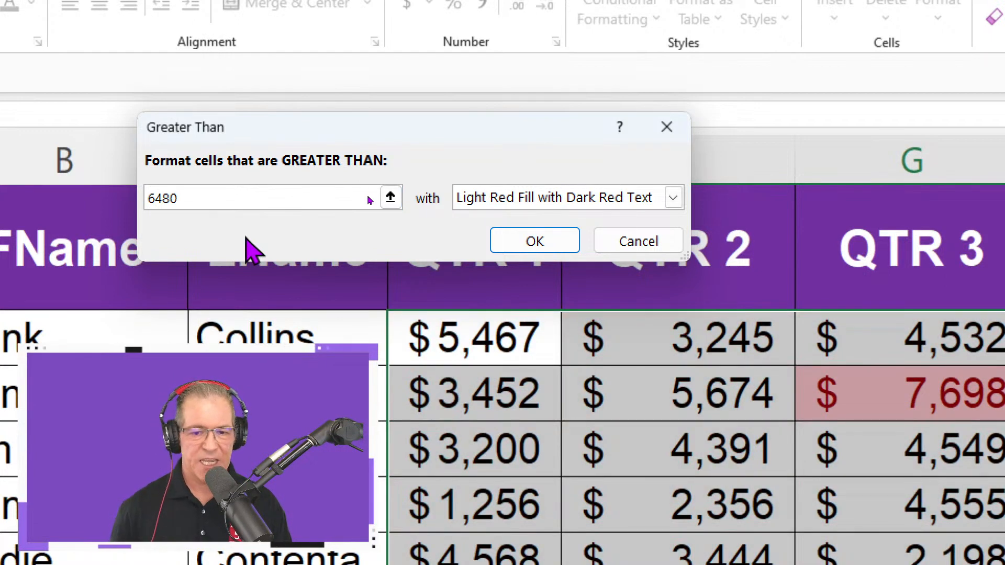
Give the Greater Than rule a custom format with a lightened purple fill, apply it and deselect the range
{"action": "left_click", "coordinate": [672, 198]}
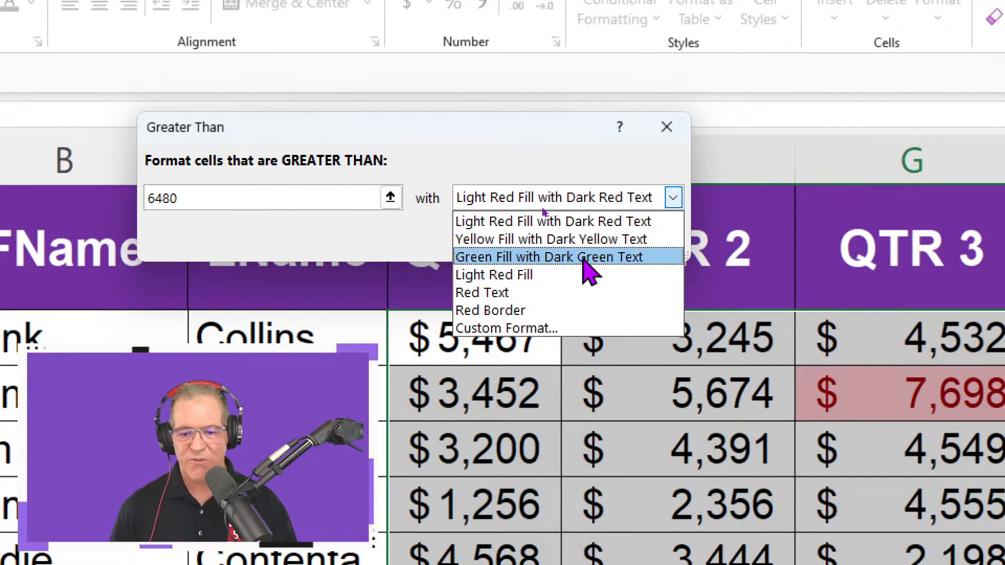
{"action": "left_click", "coordinate": [566, 329]}
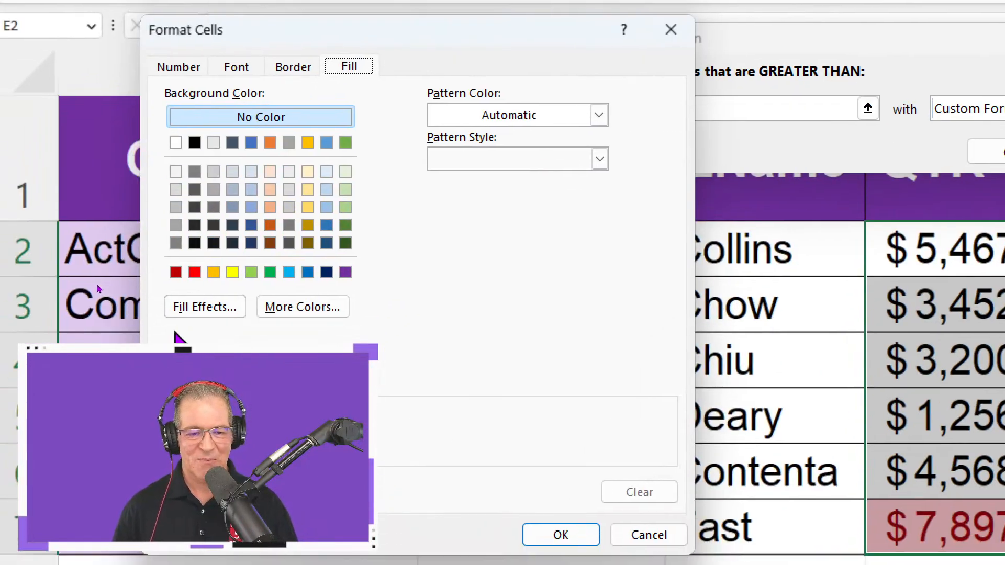
{"action": "left_click", "coordinate": [345, 272]}
{"action": "left_click", "coordinate": [335, 309]}
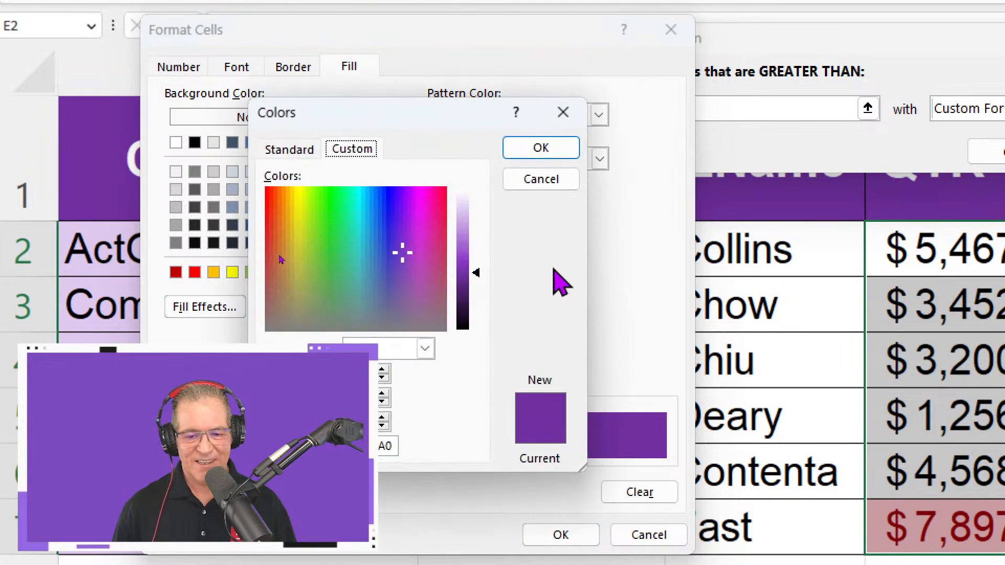
{"action": "left_click_drag", "start_coordinate": [476, 273], "coordinate": [475, 207]}
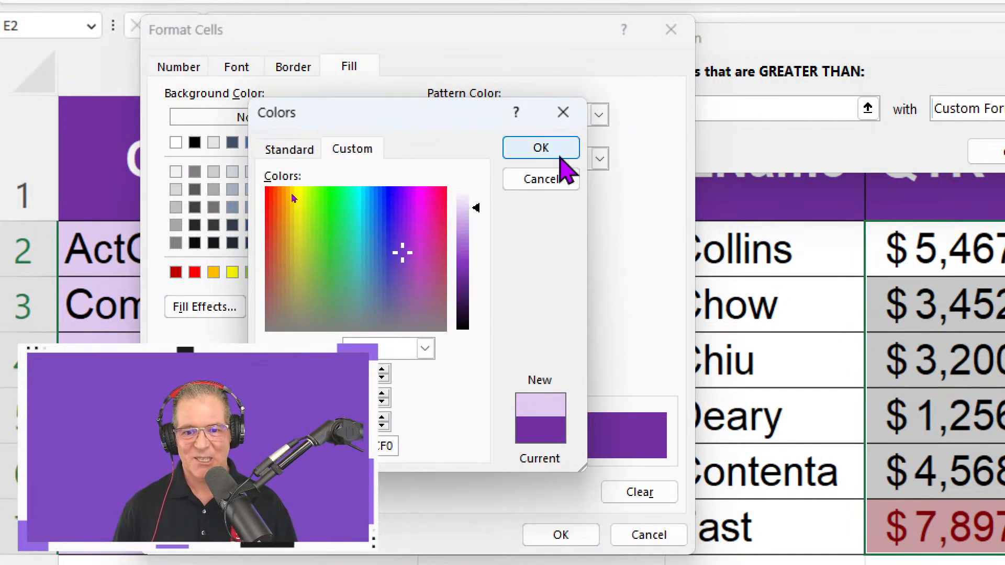
{"action": "left_click", "coordinate": [541, 148]}
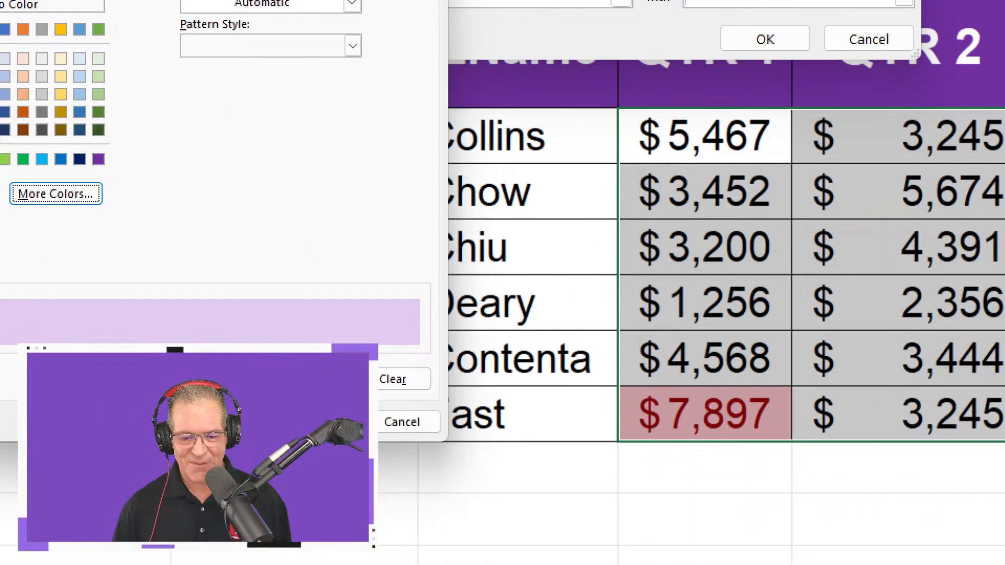
{"action": "left_click", "coordinate": [319, 422]}
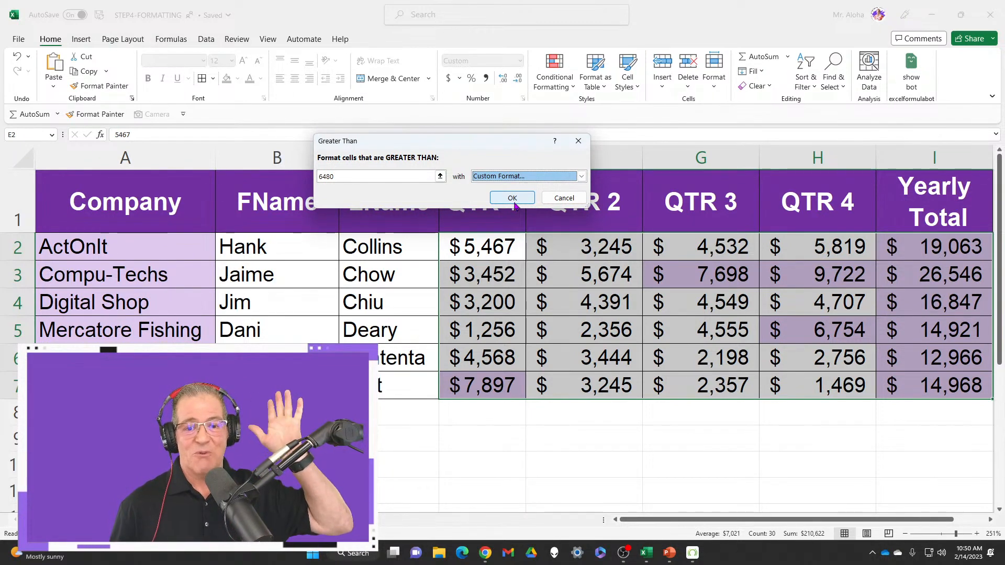
{"action": "left_click", "coordinate": [513, 201]}
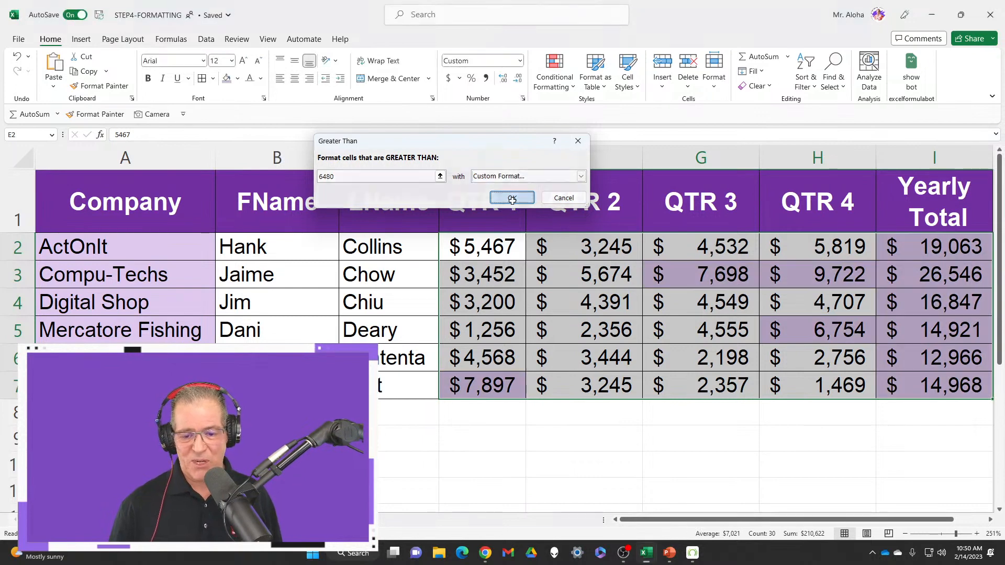
{"action": "left_click", "coordinate": [711, 459]}
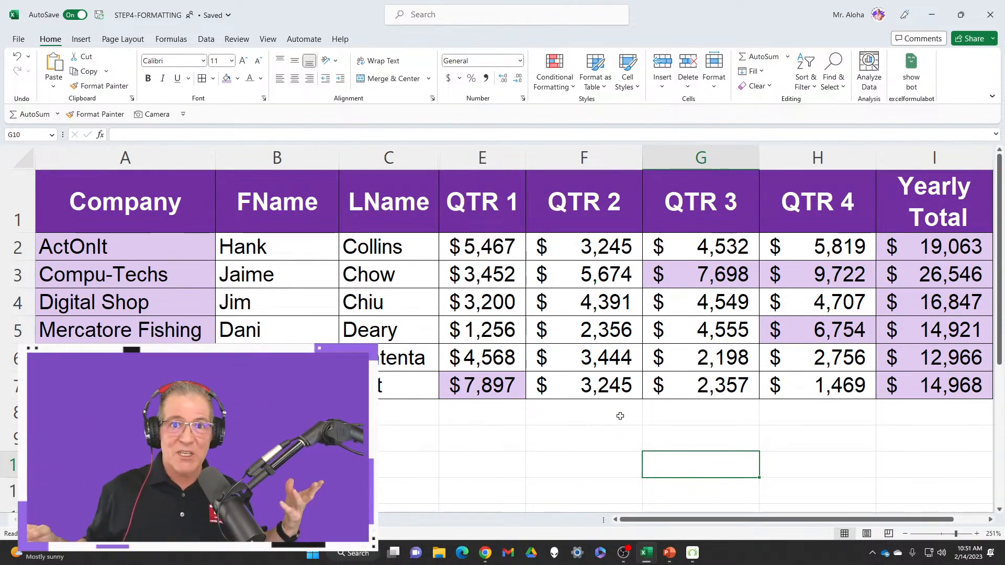
Switch to the Current Customers worksheet and collapse the ribbon to make room for more rows
{"action": "left_click_drag", "start_coordinate": [408, 438], "coordinate": [752, 435]}
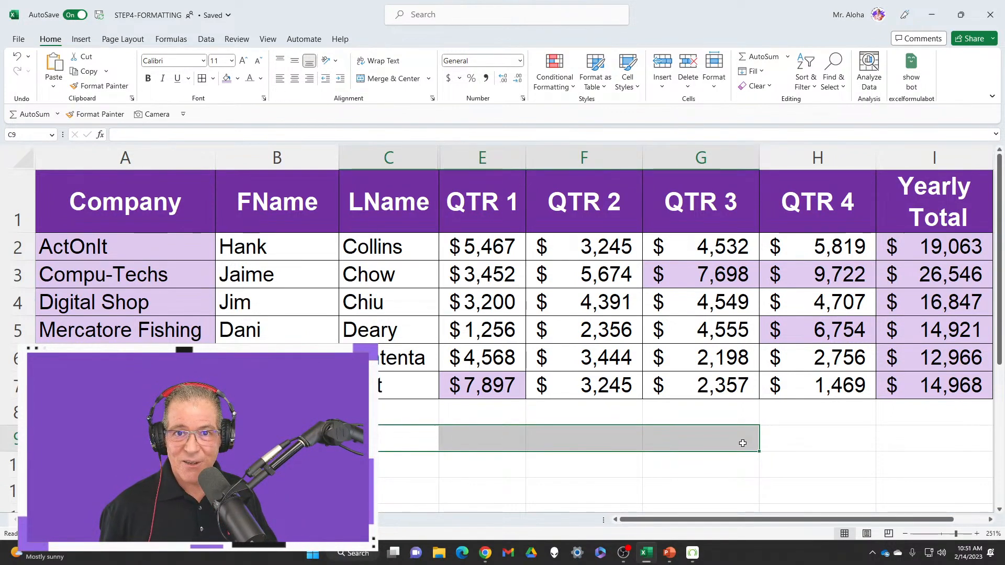
{"action": "left_click", "coordinate": [500, 390]}
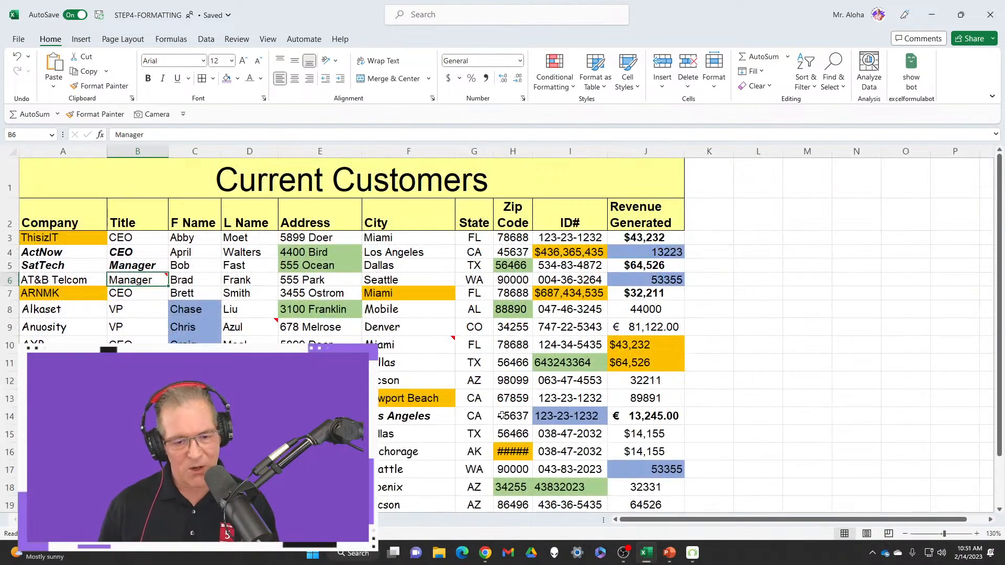
{"action": "double_click", "coordinate": [61, 43]}
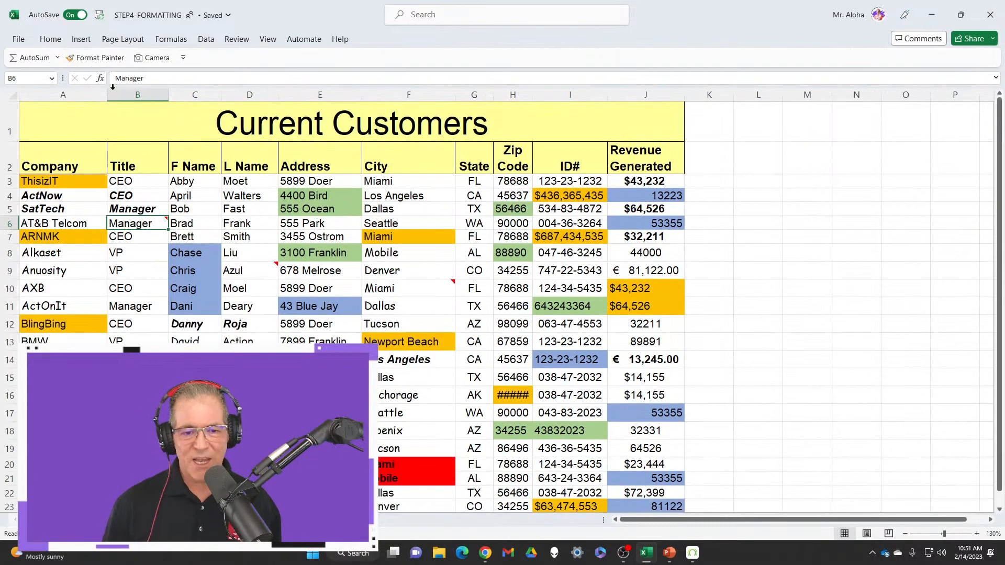
Look over the whole customer list and examine the cells carrying notes, including D9 and F10
{"action": "scroll", "coordinate": [498, 251], "scroll_direction": "down", "scroll_amount": 3}
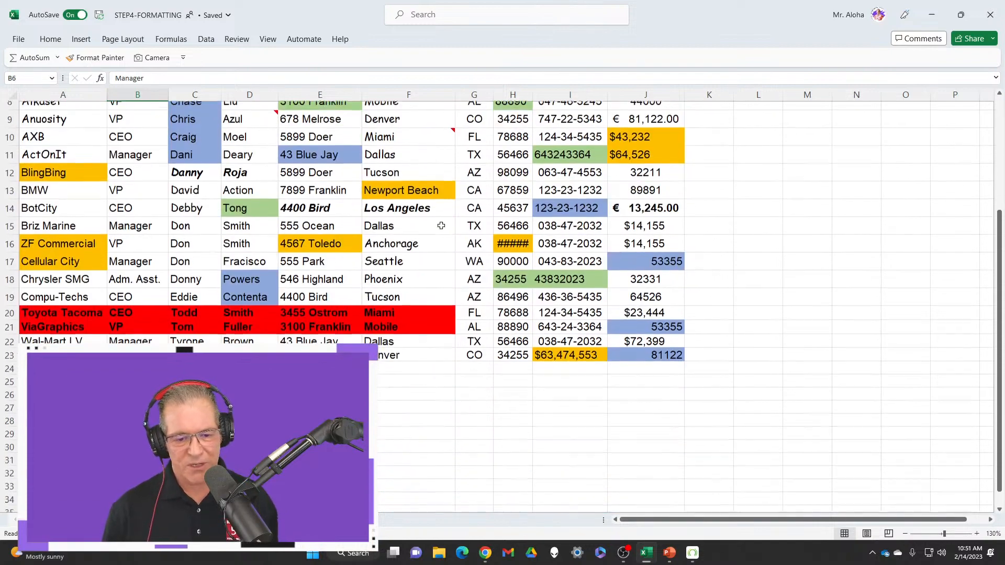
{"action": "scroll", "coordinate": [433, 237], "scroll_direction": "up", "scroll_amount": 3}
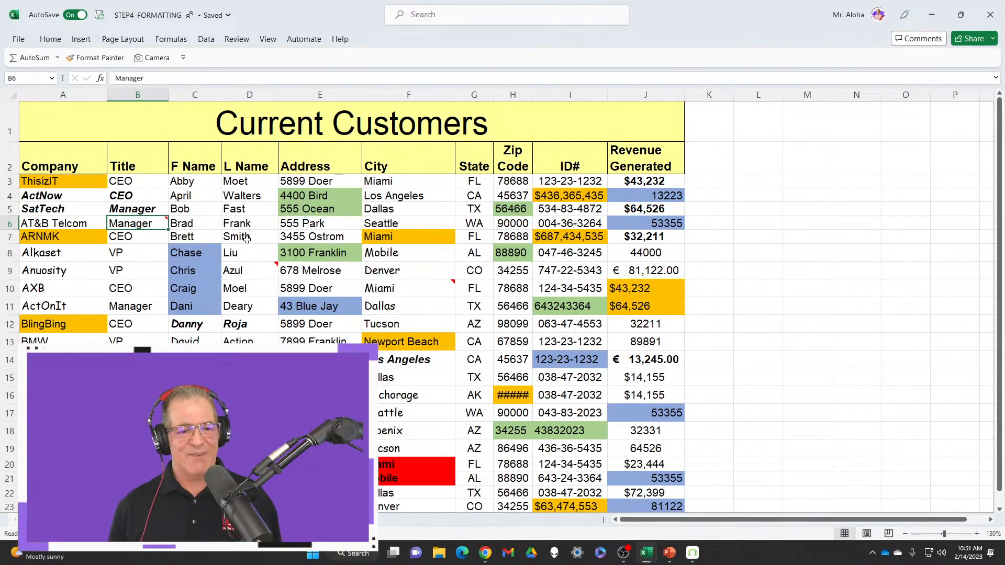
{"action": "mouse_move", "coordinate": [145, 224]}
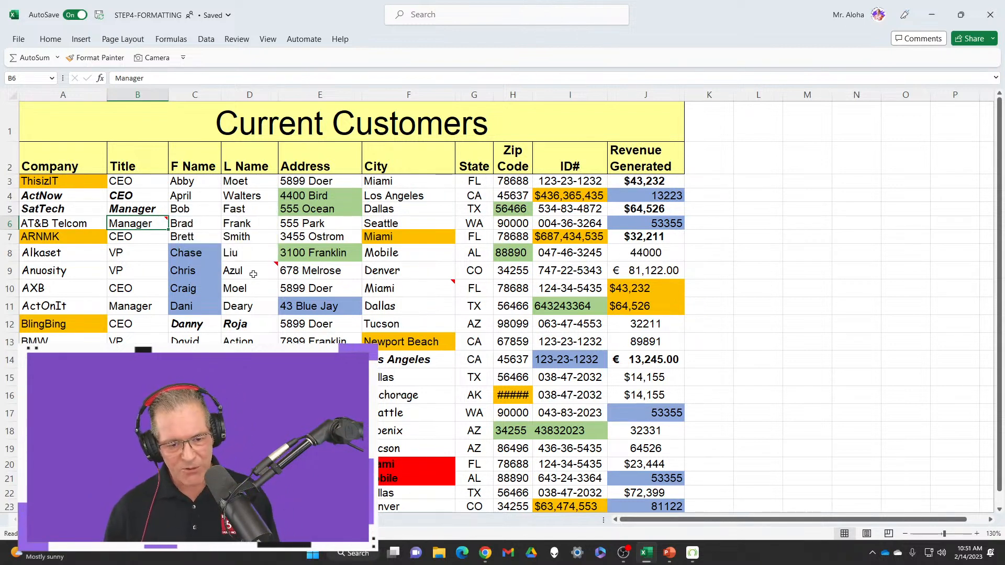
{"action": "mouse_move", "coordinate": [253, 273]}
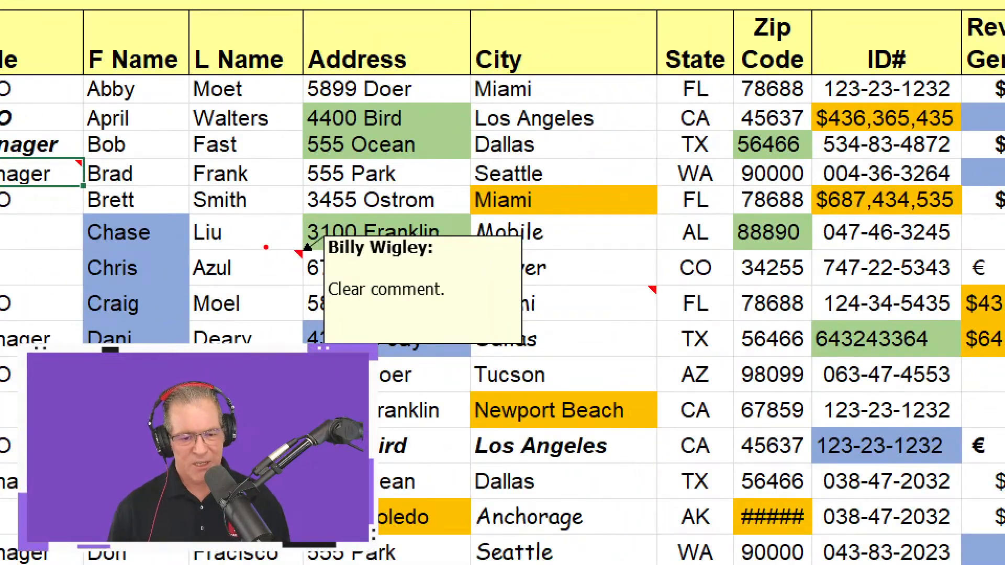
{"action": "left_click_drag", "start_coordinate": [277, 230], "coordinate": [320, 275]}
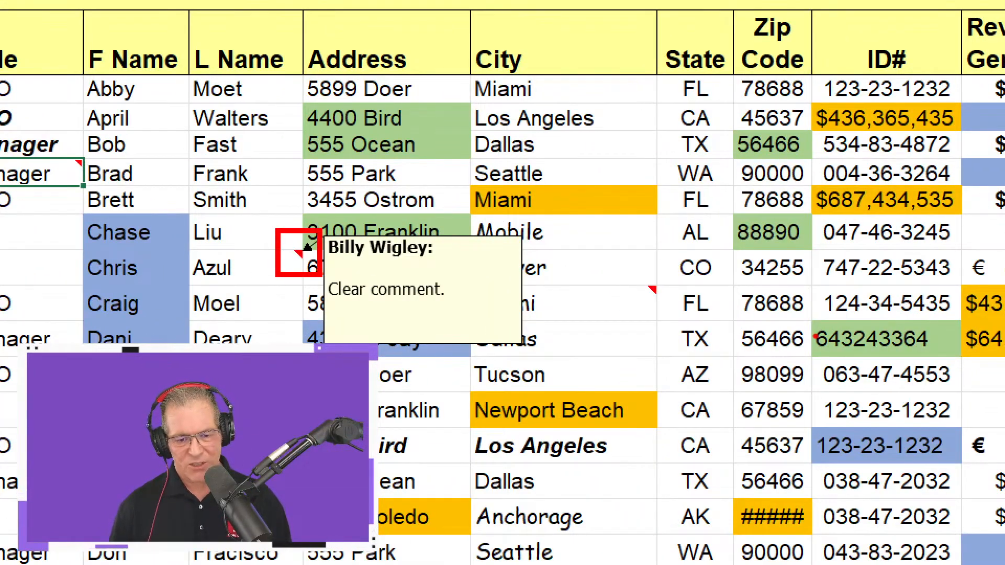
{"action": "mouse_move", "coordinate": [632, 266]}
{"action": "left_mouse_down"}
{"action": "mouse_move", "coordinate": [684, 312]}
{"action": "mouse_move", "coordinate": [709, 312]}
{"action": "left_mouse_up"}
{"action": "left_click_drag", "start_coordinate": [649, 285], "coordinate": [706, 269]}
{"action": "key", "text": "Escape"}
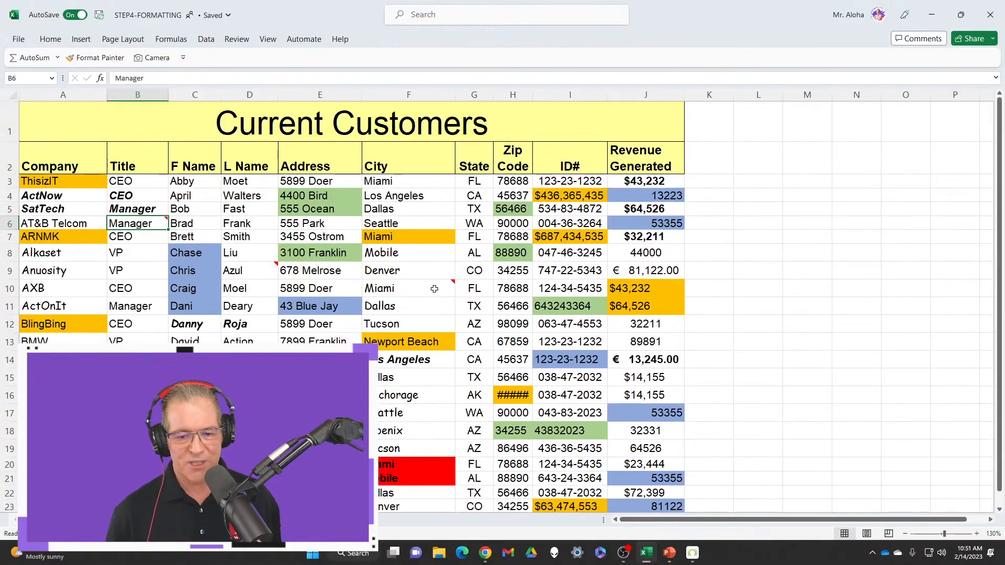
{"action": "mouse_move", "coordinate": [435, 289]}
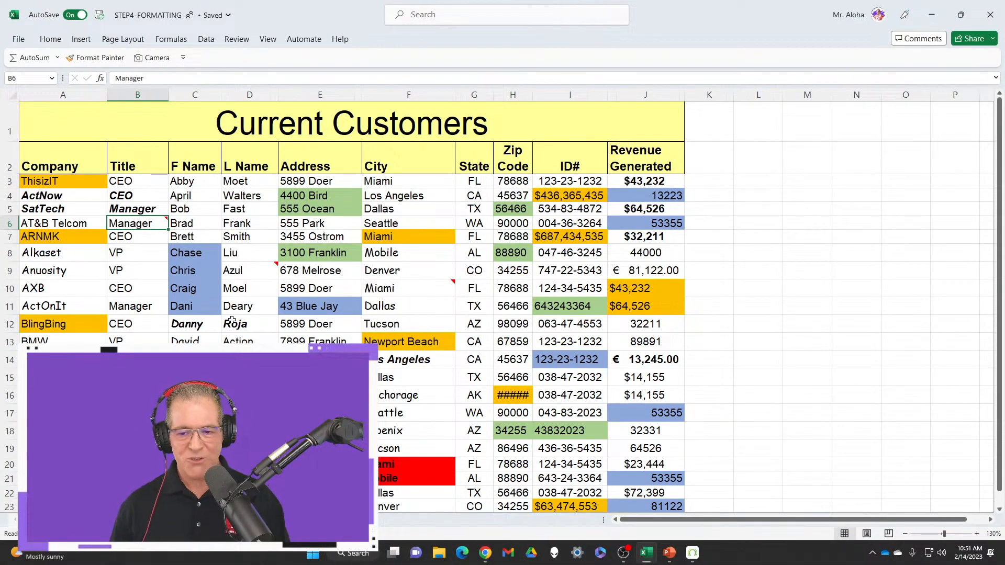
Examine the inconsistent fonts and fills in the Company, Title, F Name, Address and City columns, including the styling of A4:B5
{"action": "scroll", "coordinate": [232, 320], "scroll_direction": "up", "scroll_amount": 2, "text": "ctrl"}
{"action": "scroll", "coordinate": [217, 255], "scroll_direction": "up", "scroll_amount": 1}
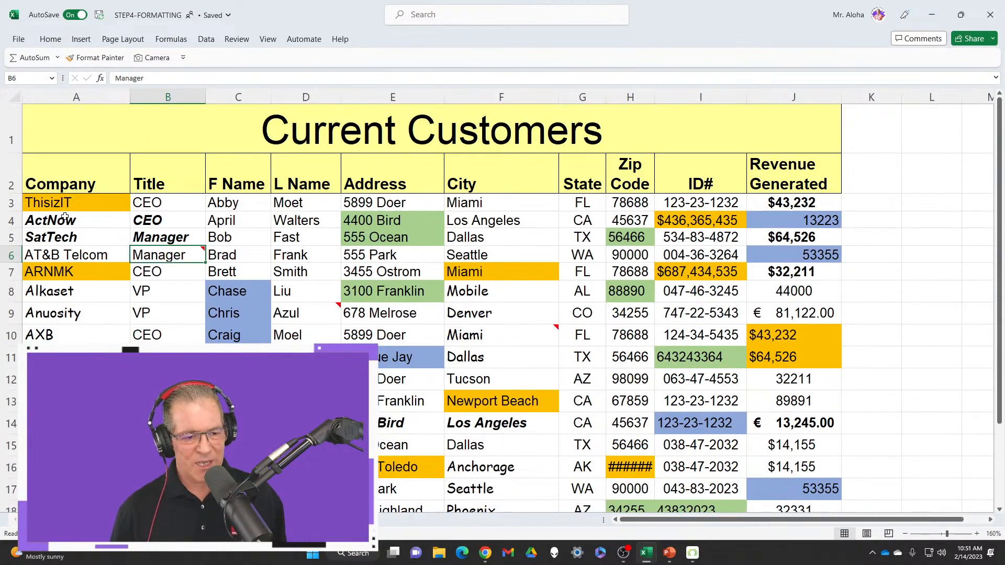
{"action": "mouse_move", "coordinate": [65, 216]}
{"action": "left_mouse_down"}
{"action": "mouse_move", "coordinate": [126, 219]}
{"action": "mouse_move", "coordinate": [180, 250]}
{"action": "mouse_move", "coordinate": [210, 213]}
{"action": "mouse_move", "coordinate": [243, 196]}
{"action": "left_mouse_up"}
{"action": "key", "text": "ctrl+1"}
{"action": "left_click", "coordinate": [176, 237]}
{"action": "left_click_drag", "start_coordinate": [218, 319], "coordinate": [375, 374], "text": "ctrl"}
{"action": "left_click_drag", "start_coordinate": [489, 163], "coordinate": [696, 280], "text": "ctrl"}
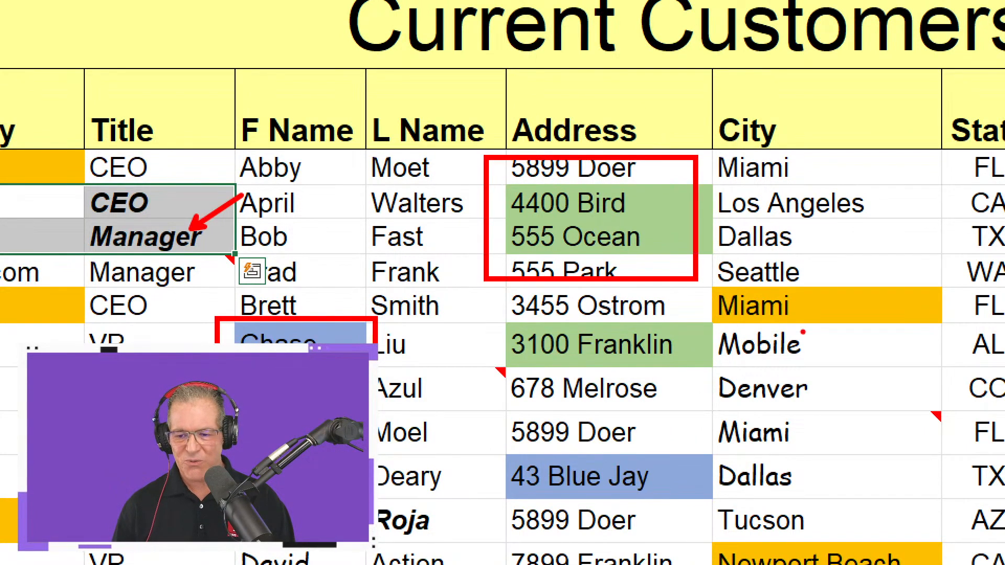
{"action": "left_click_drag", "start_coordinate": [850, 322], "coordinate": [909, 402], "text": "ctrl+shift"}
{"action": "key", "text": "Escape"}
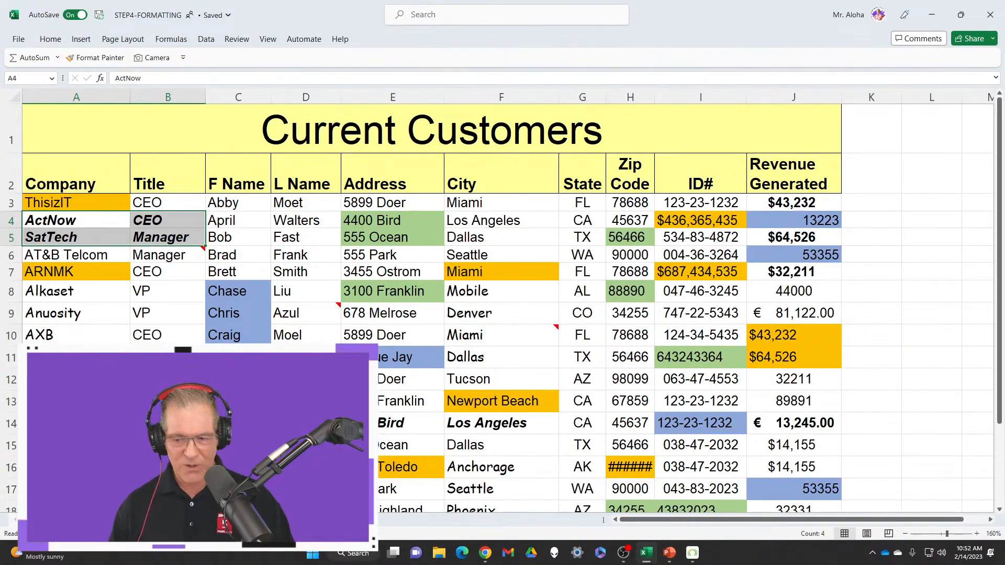
Examine the mixed number formats in the Revenue Generated column, comparing currency symbols and their placement in J3 and J9
{"action": "key", "text": "ctrl+1"}
{"action": "left_click_drag", "start_coordinate": [696, 89], "coordinate": [848, 88], "text": "ctrl+shift"}
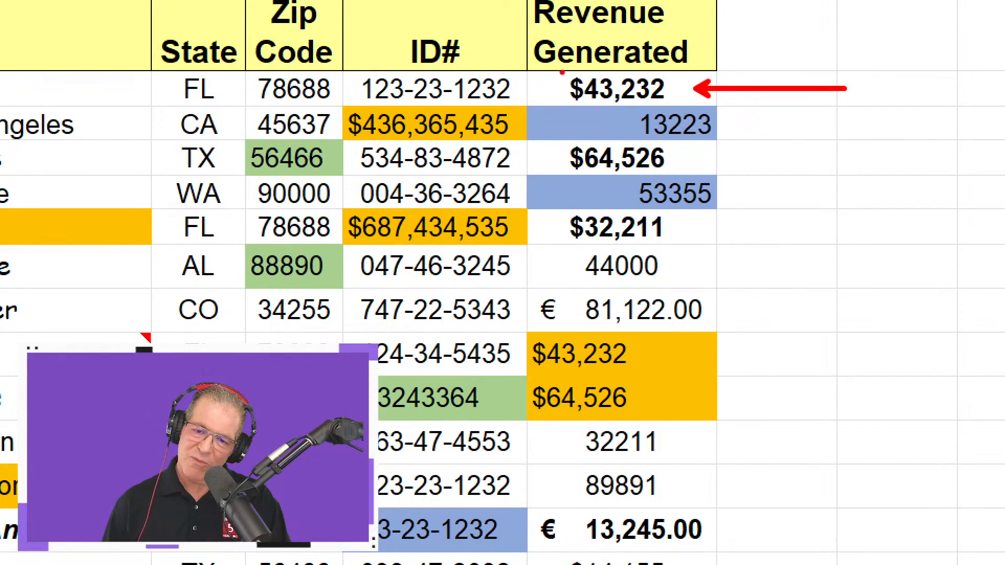
{"action": "mouse_move", "coordinate": [556, 67]}
{"action": "left_mouse_down", "text": "ctrl"}
{"action": "mouse_move", "coordinate": [610, 107]}
{"action": "mouse_move", "coordinate": [678, 110]}
{"action": "left_mouse_up", "text": "ctrl"}
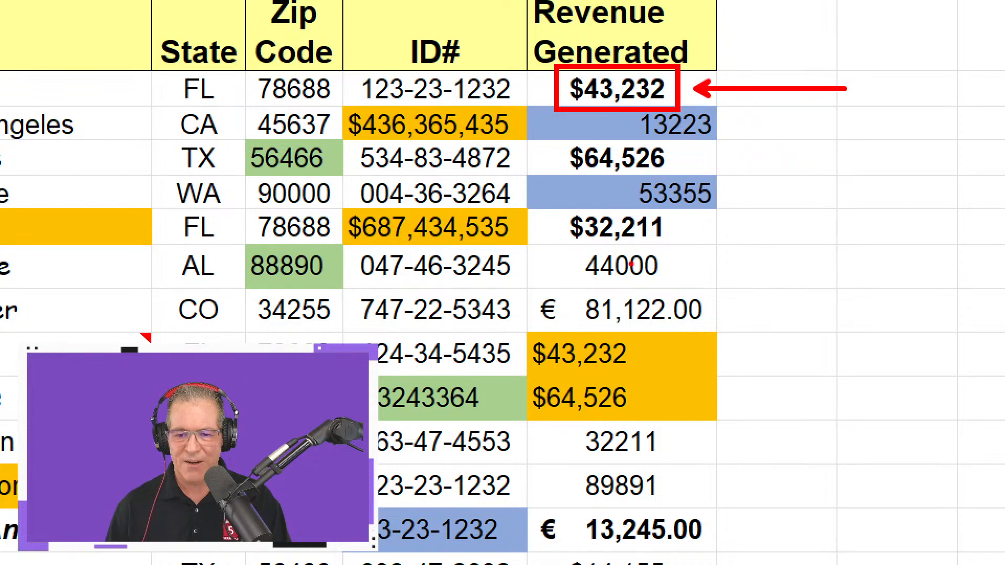
{"action": "left_click_drag", "start_coordinate": [588, 99], "coordinate": [588, 145], "text": "ctrl+shift"}
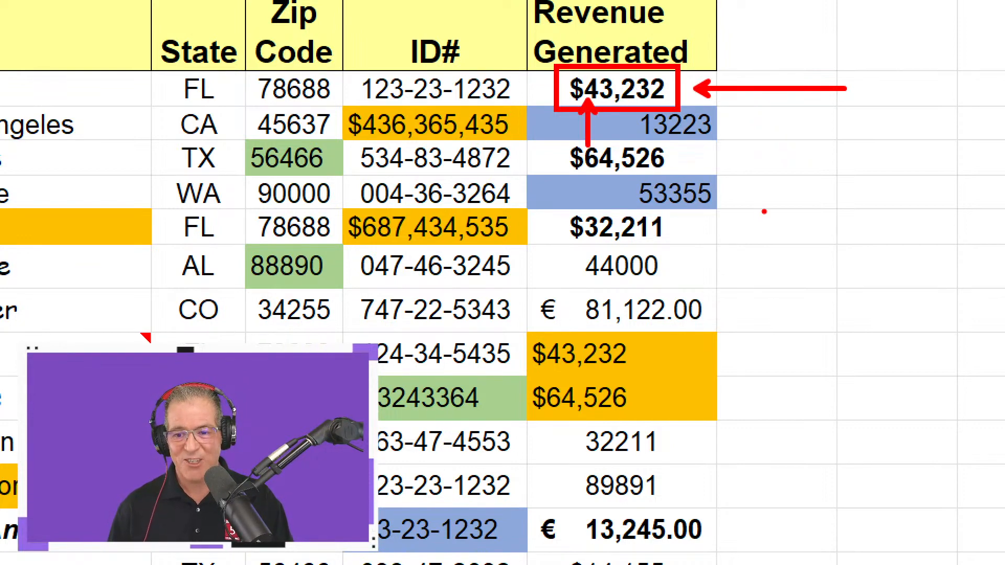
{"action": "mouse_move", "coordinate": [520, 280]}
{"action": "left_mouse_down"}
{"action": "mouse_move", "coordinate": [620, 320]}
{"action": "mouse_move", "coordinate": [753, 344]}
{"action": "left_mouse_up"}
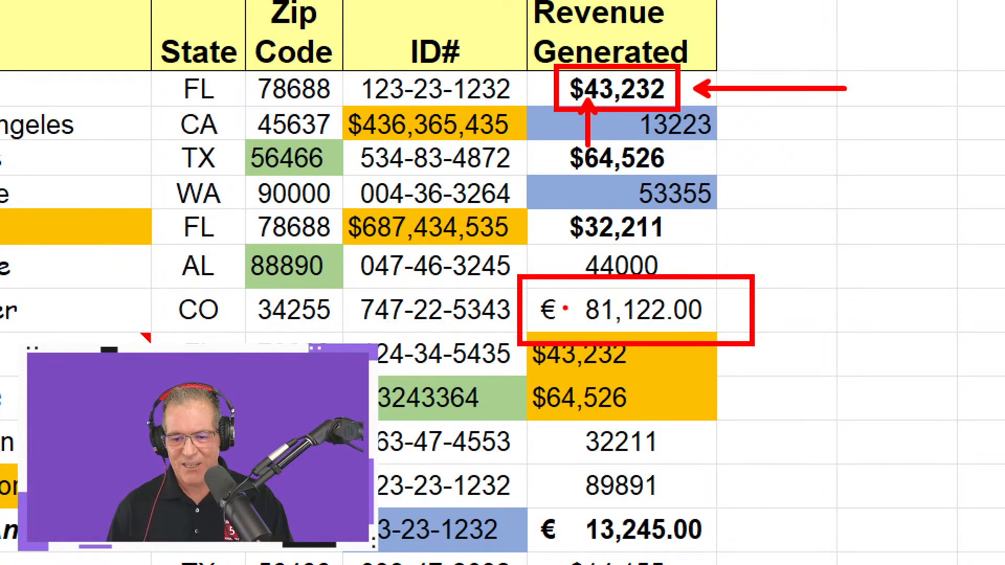
{"action": "mouse_move", "coordinate": [545, 294]}
{"action": "left_mouse_down", "text": "ctrl+shift"}
{"action": "mouse_move", "coordinate": [546, 242]}
{"action": "mouse_move", "coordinate": [531, 294]}
{"action": "mouse_move", "coordinate": [547, 293]}
{"action": "mouse_move", "coordinate": [570, 337]}
{"action": "left_mouse_up", "text": "ctrl+shift"}
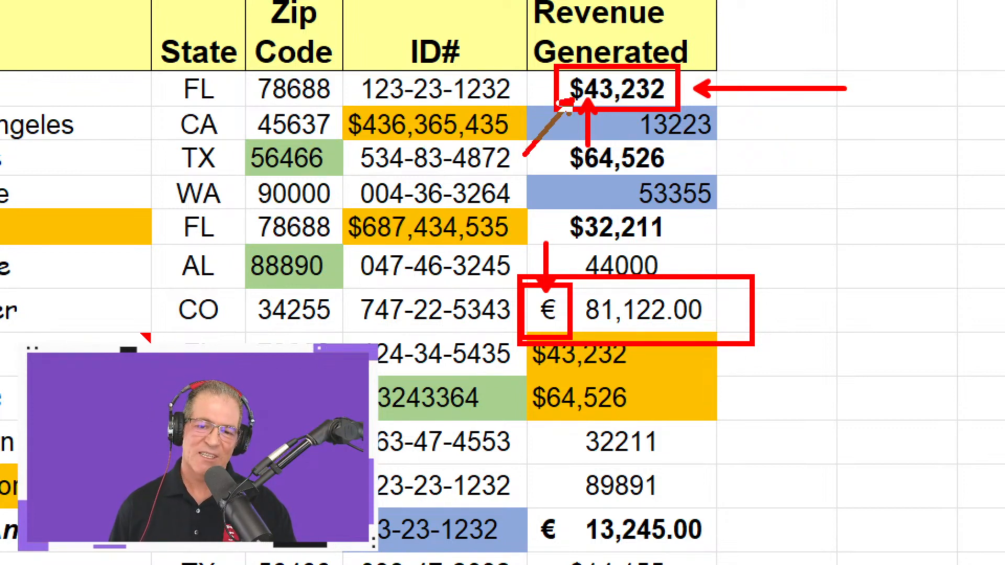
{"action": "left_click_drag", "start_coordinate": [561, 107], "coordinate": [568, 102]}
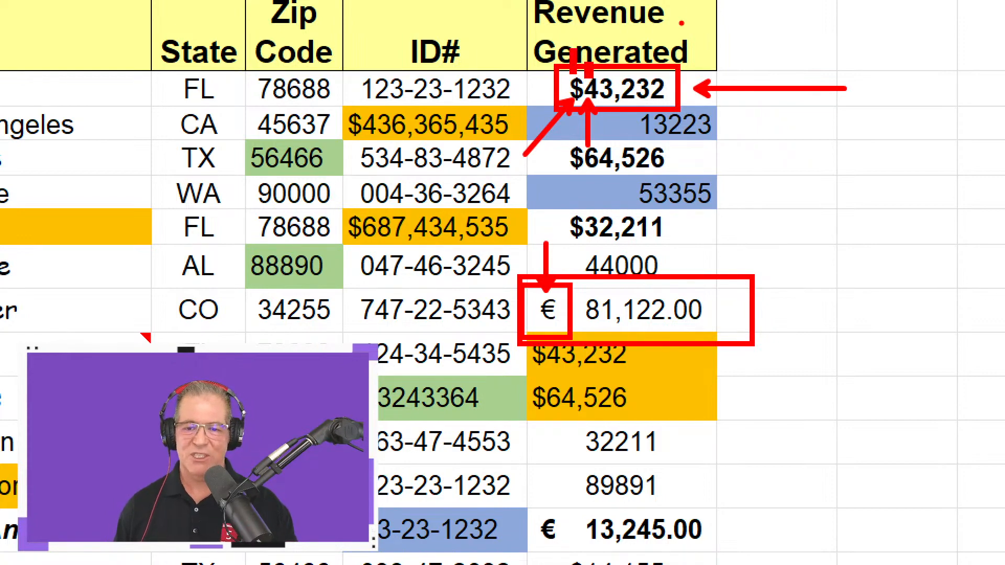
{"action": "key", "text": "Escape"}
Clear all comments and notes from the whole Current Customers list, including the title and header rows, and deselect it
{"action": "scroll", "coordinate": [791, 255], "scroll_direction": "down", "scroll_amount": 2}
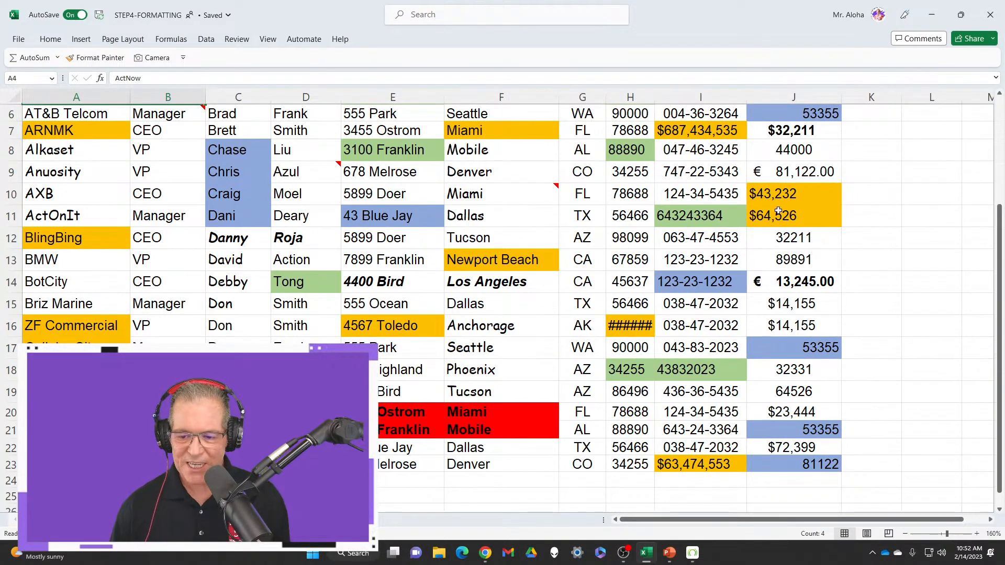
{"action": "scroll", "coordinate": [602, 306], "scroll_direction": "down", "scroll_amount": 1}
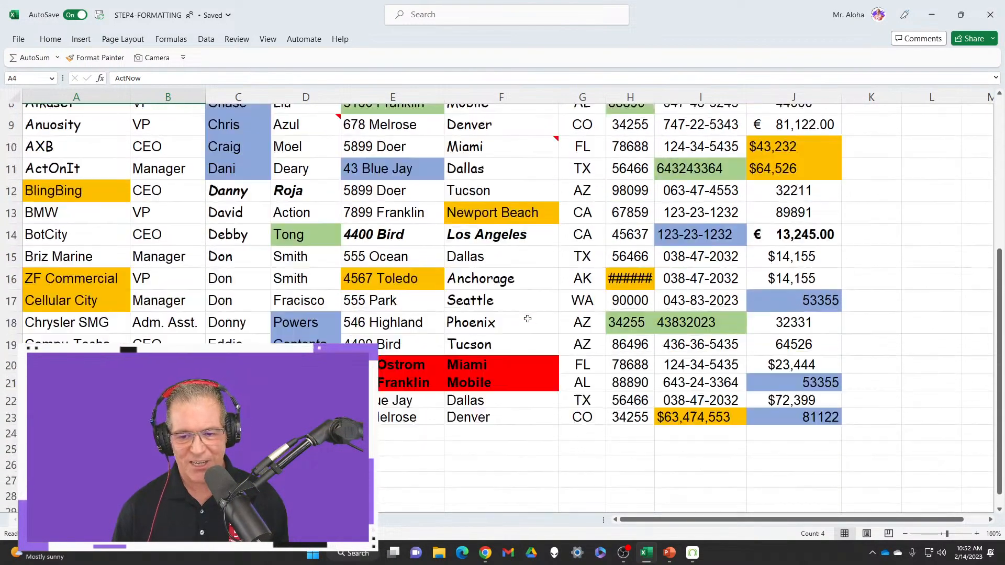
{"action": "scroll", "coordinate": [527, 319], "scroll_direction": "up", "scroll_amount": 3}
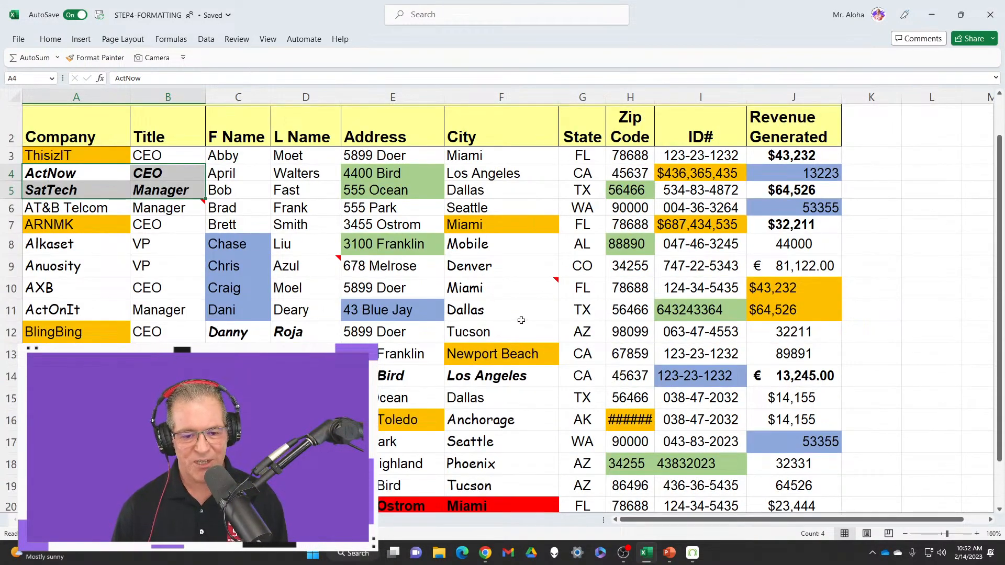
{"action": "scroll", "coordinate": [521, 319], "scroll_direction": "up", "scroll_amount": 1}
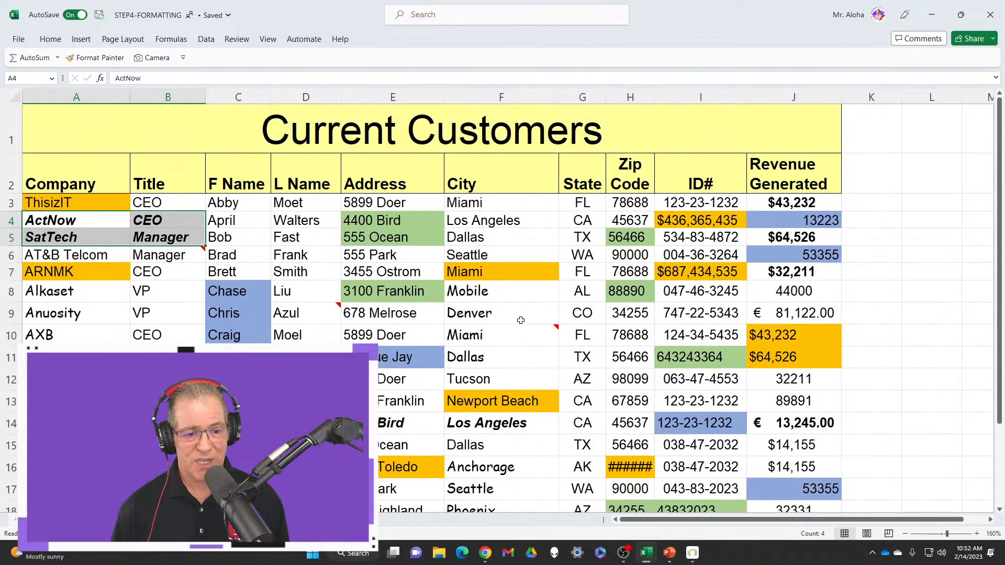
{"action": "left_click", "coordinate": [66, 127]}
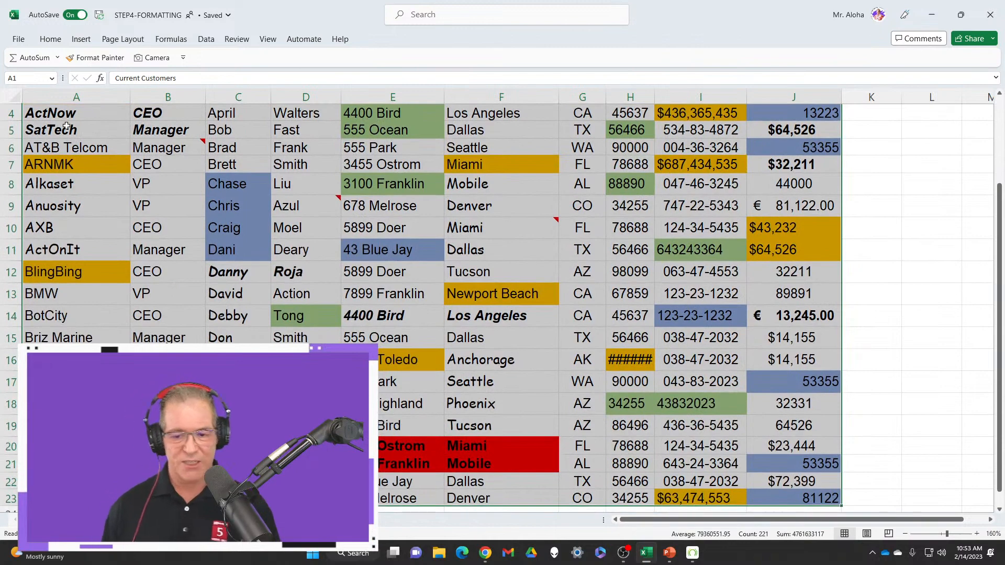
{"action": "double_click", "coordinate": [48, 40]}
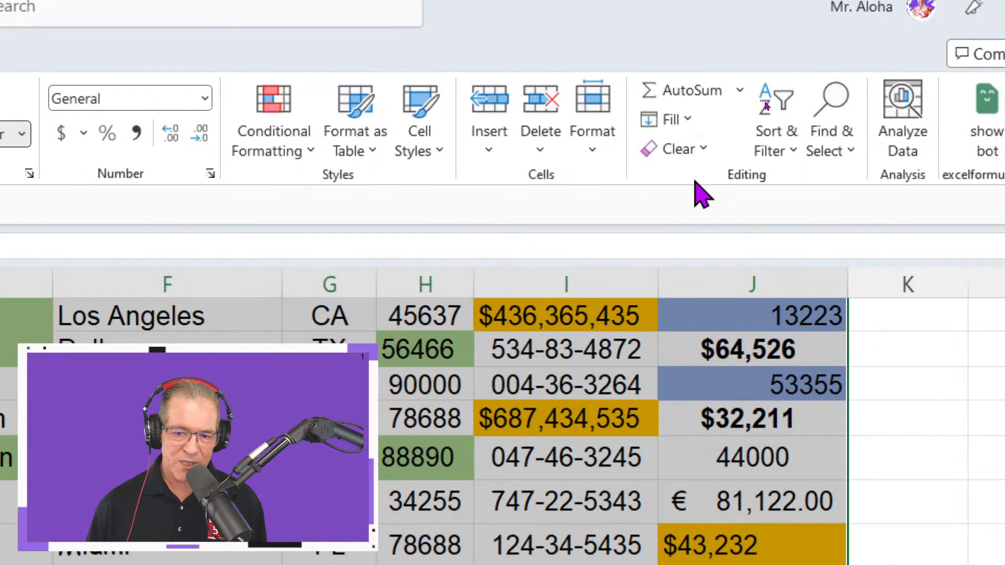
{"action": "left_click", "coordinate": [702, 150]}
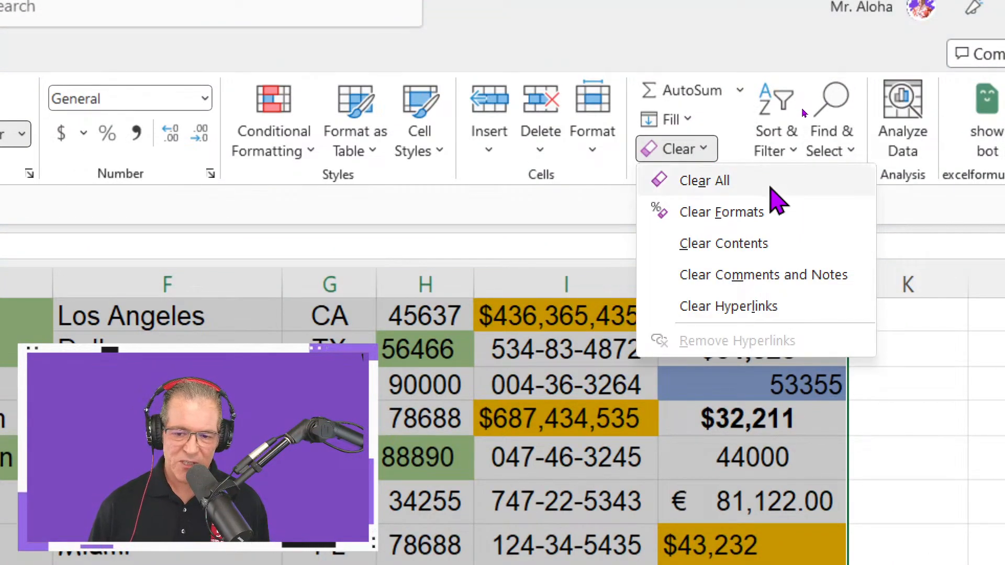
{"action": "left_click", "coordinate": [790, 276]}
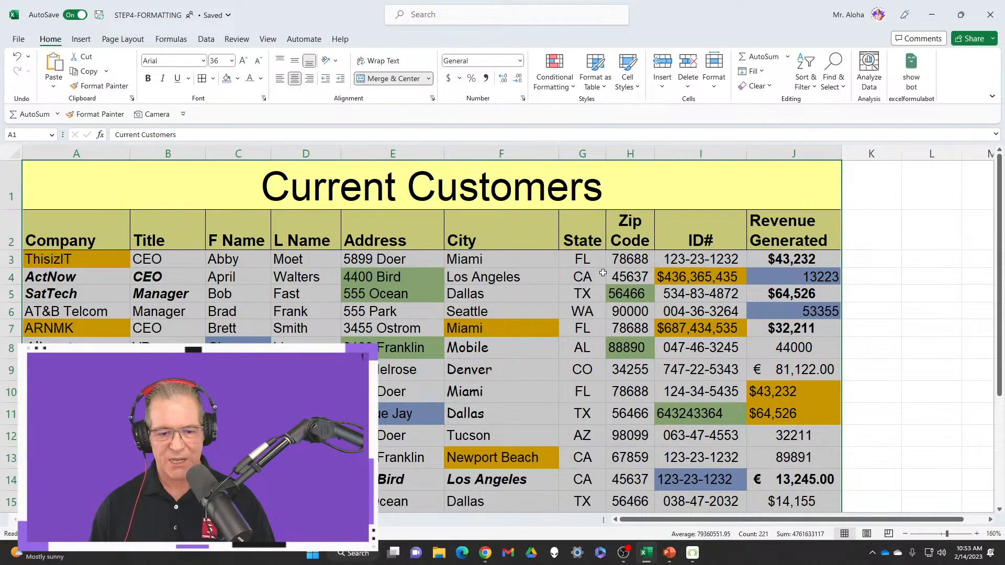
{"action": "left_click", "coordinate": [307, 514]}
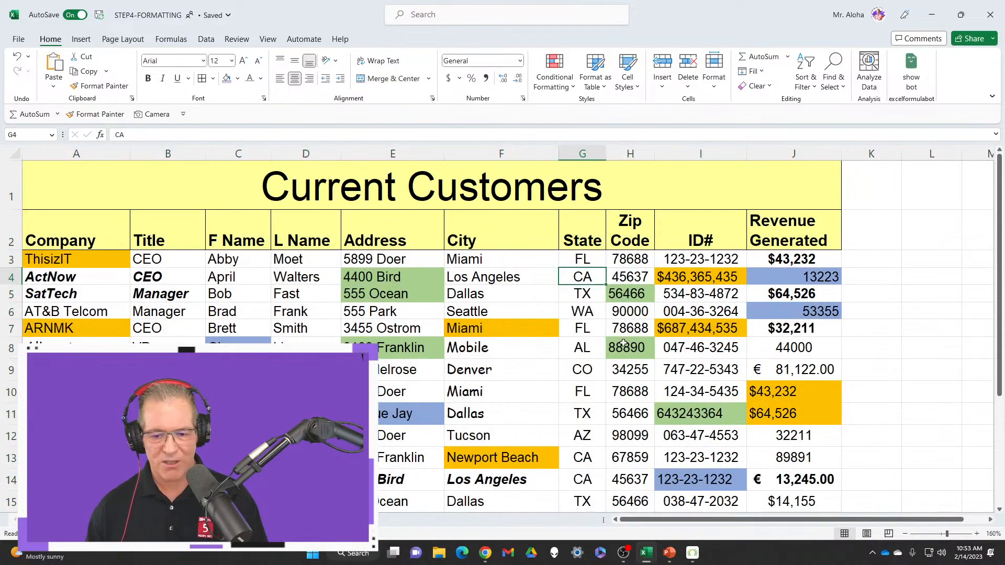
Auto-fit the width of the Zip Code column to its contents and check the entry in H16
{"action": "scroll", "coordinate": [624, 343], "scroll_direction": "down", "scroll_amount": 5}
{"action": "scroll", "coordinate": [626, 329], "scroll_direction": "up", "scroll_amount": 4}
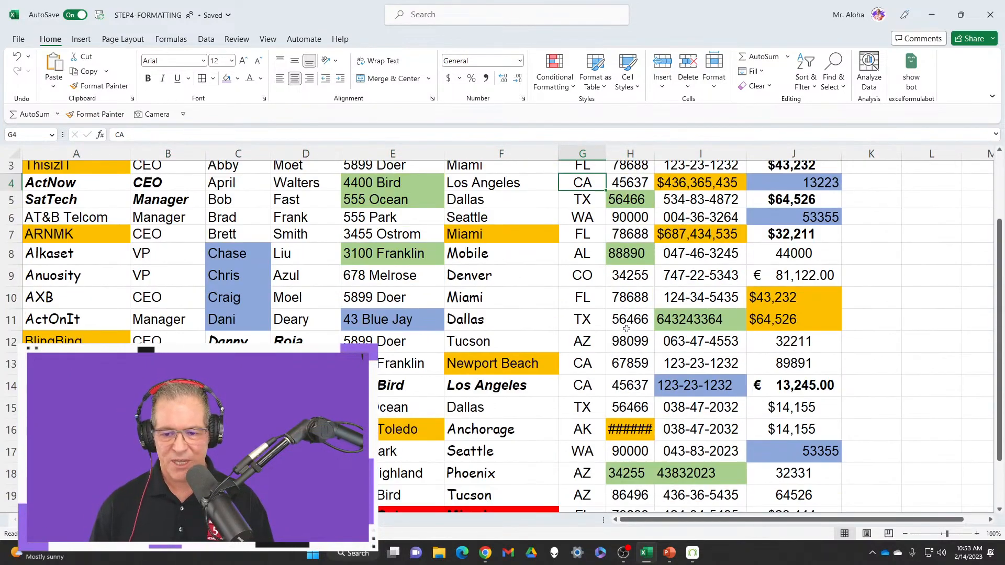
{"action": "scroll", "coordinate": [626, 328], "scroll_direction": "up", "scroll_amount": 1}
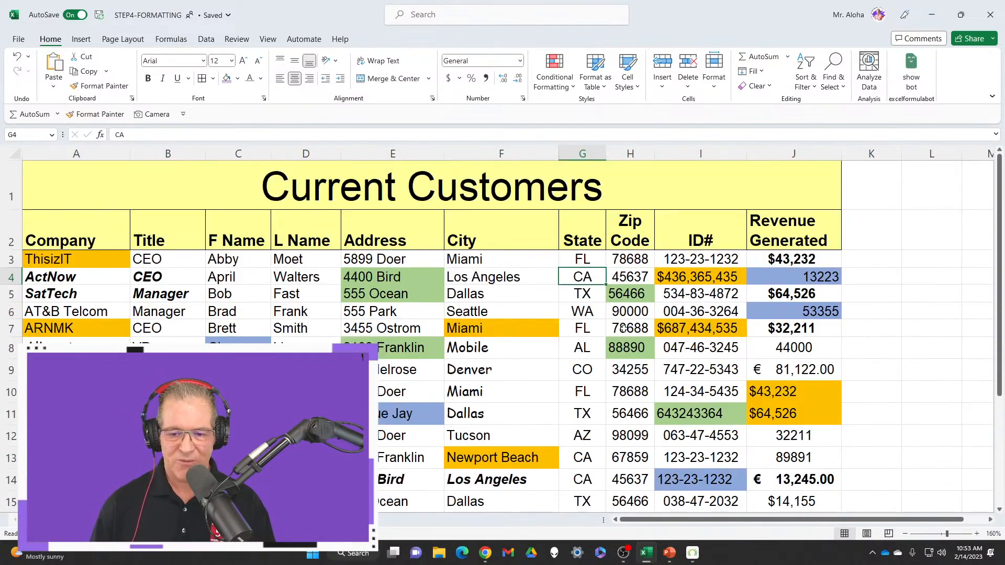
{"action": "double_click", "coordinate": [655, 154]}
{"action": "scroll", "coordinate": [664, 341], "scroll_direction": "down", "scroll_amount": 4}
{"action": "scroll", "coordinate": [665, 340], "scroll_direction": "up", "scroll_amount": 1}
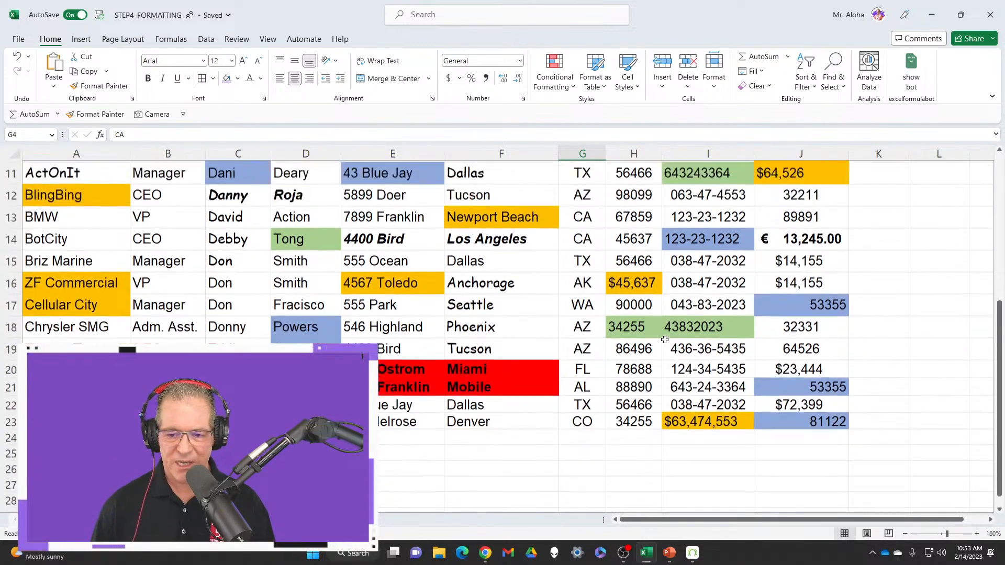
{"action": "scroll", "coordinate": [664, 339], "scroll_direction": "up", "scroll_amount": 1}
{"action": "left_click", "coordinate": [649, 336]}
{"action": "scroll", "coordinate": [657, 421], "scroll_direction": "up", "scroll_amount": 3}
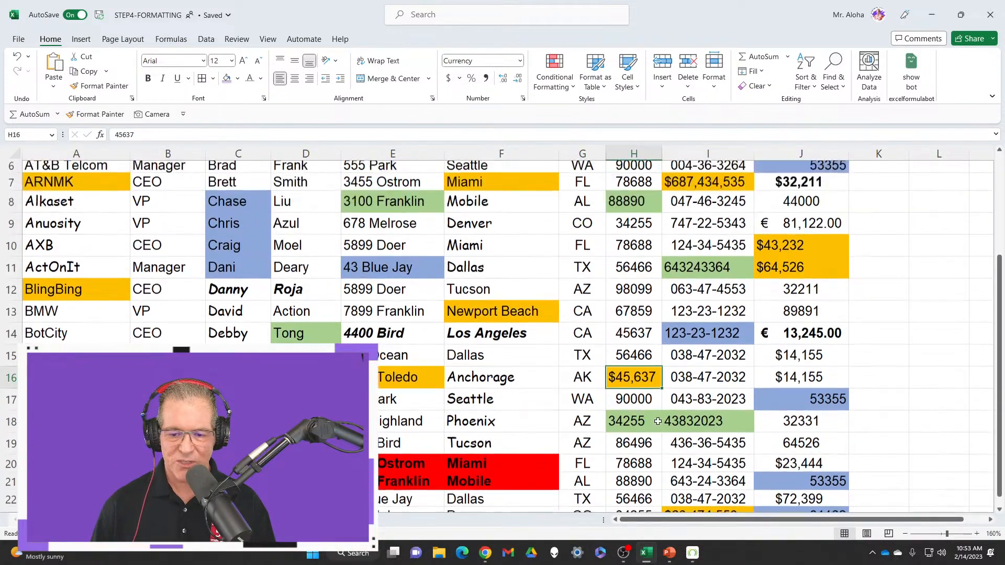
{"action": "scroll", "coordinate": [643, 417], "scroll_direction": "down", "scroll_amount": 4}
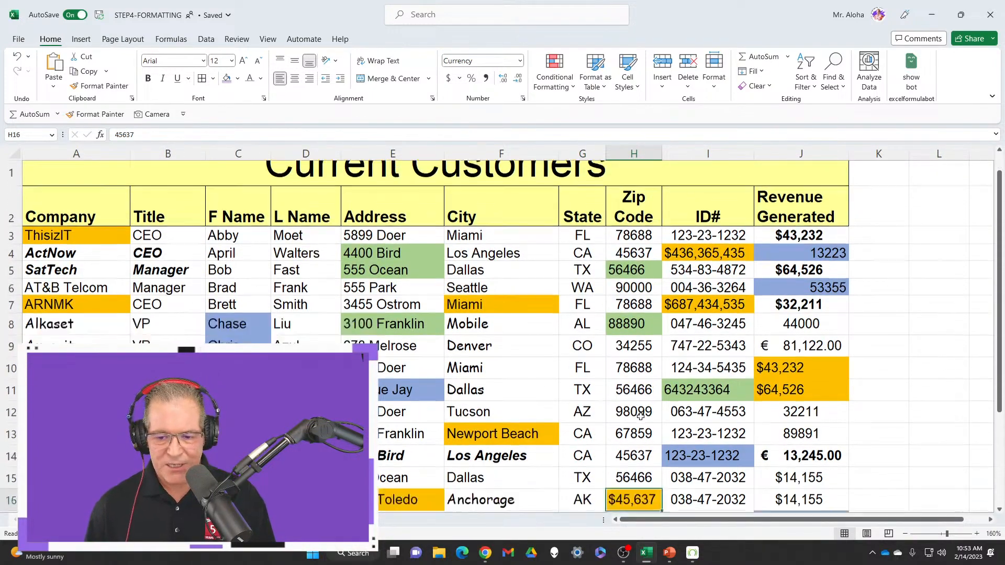
{"action": "scroll", "coordinate": [643, 417], "scroll_direction": "up", "scroll_amount": 4}
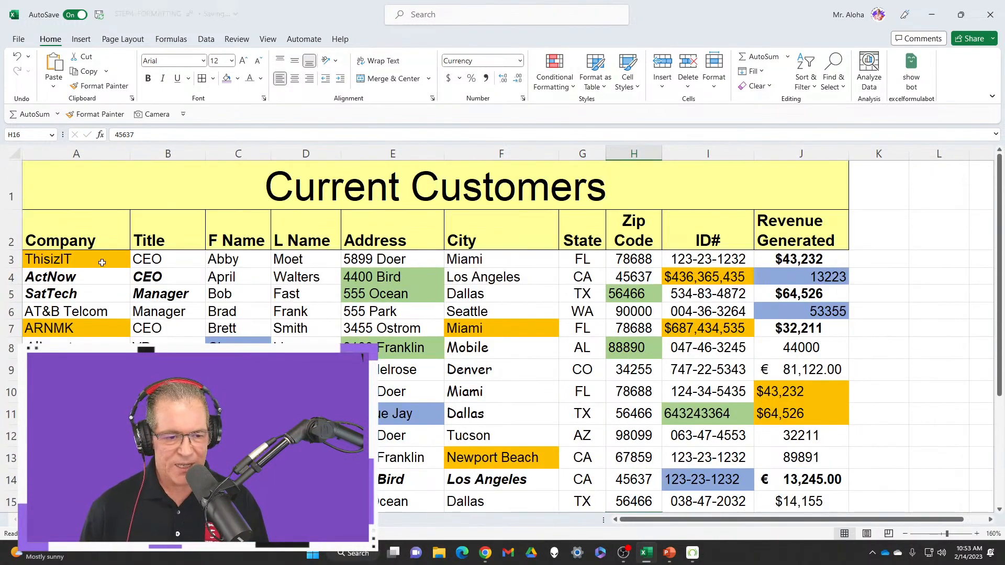
Clear the formats from all customer records in A3:J23, leaving out the title and header rows, and check the list
{"action": "left_click", "coordinate": [98, 259]}
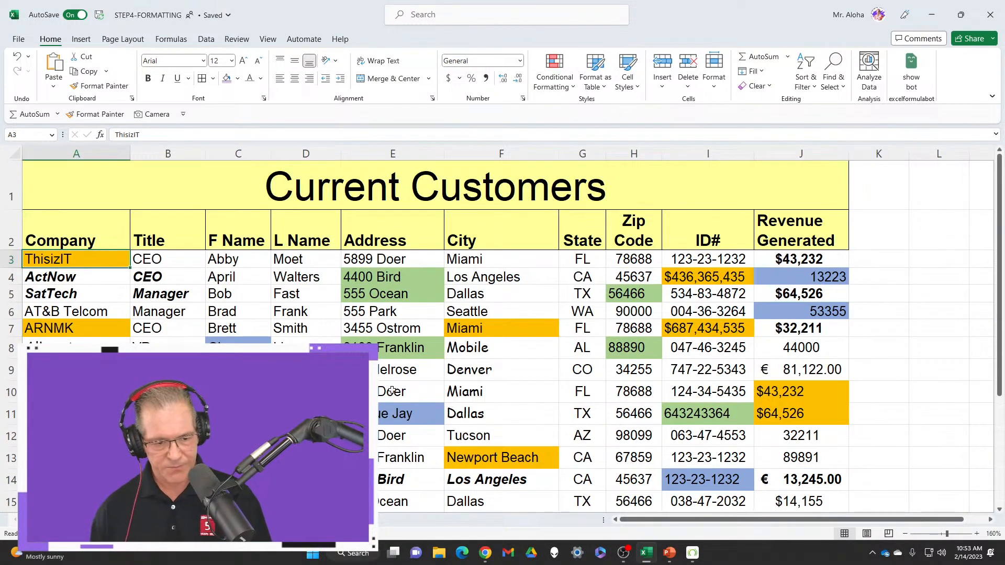
{"action": "scroll", "coordinate": [517, 406], "scroll_direction": "down", "scroll_amount": 5}
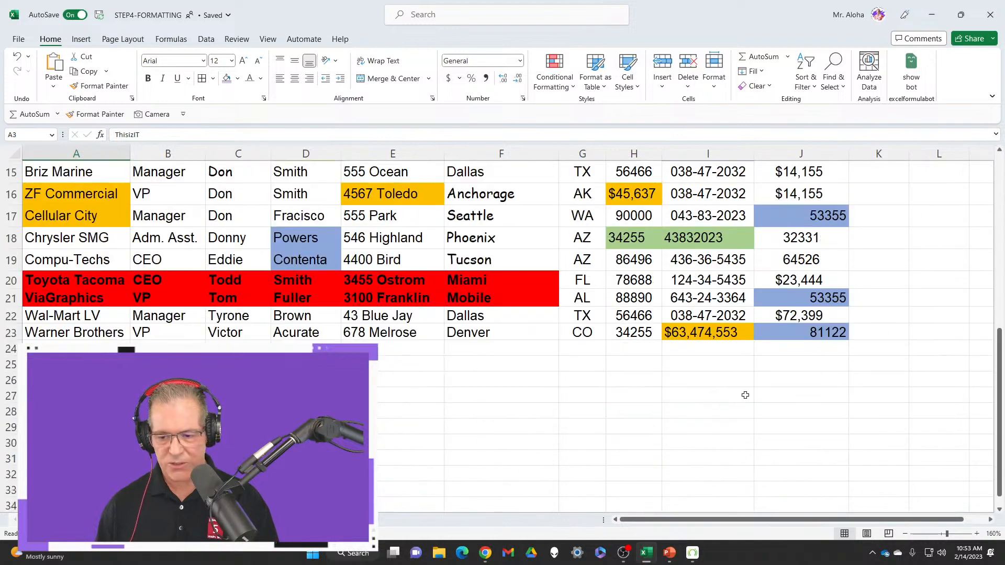
{"action": "left_click", "coordinate": [794, 338], "text": "shift"}
{"action": "scroll", "coordinate": [795, 337], "scroll_direction": "up", "scroll_amount": 5}
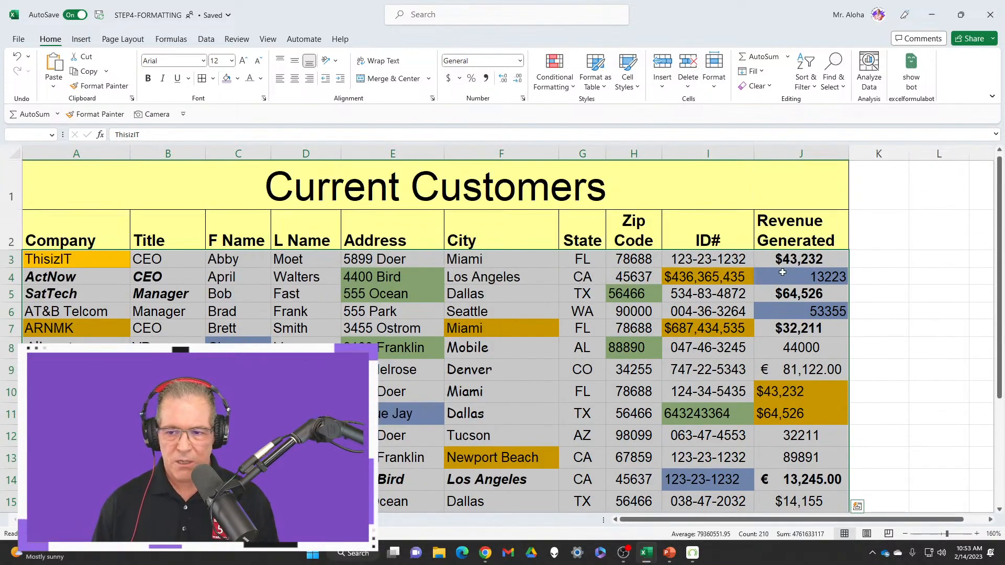
{"action": "left_click", "coordinate": [769, 86]}
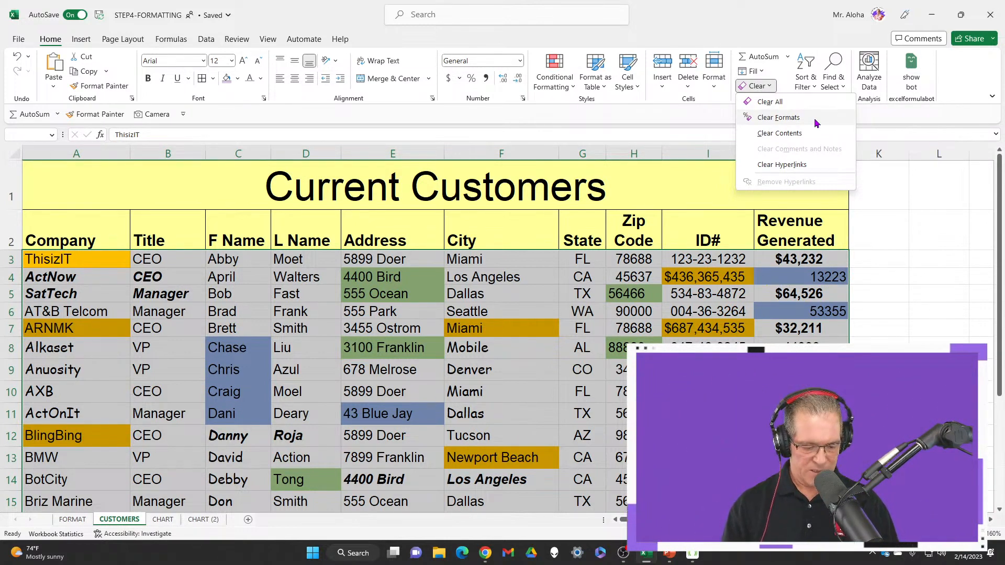
{"action": "key", "text": "Escape"}
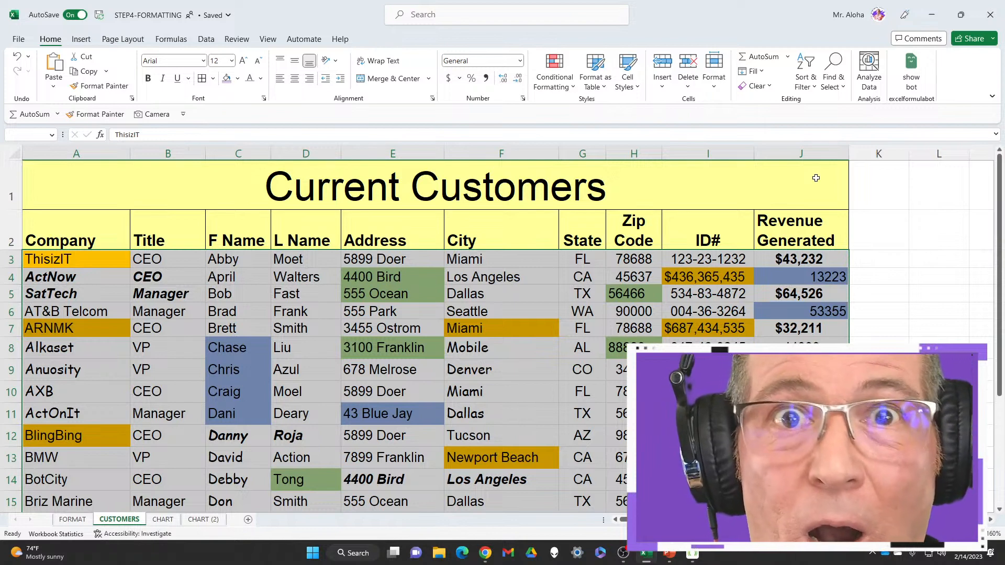
{"action": "left_click", "coordinate": [765, 87]}
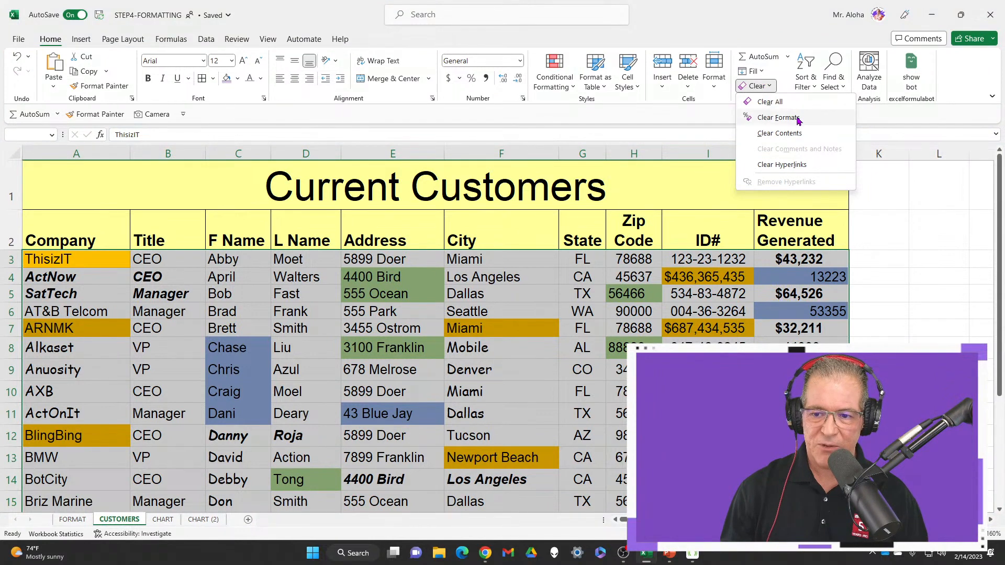
{"action": "left_click", "coordinate": [798, 121]}
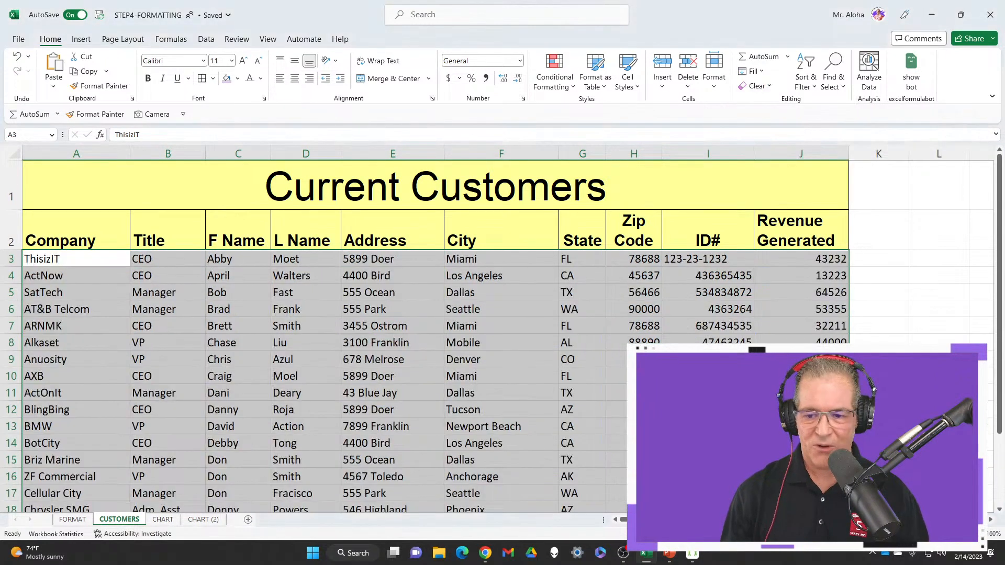
{"action": "scroll", "coordinate": [921, 327], "scroll_direction": "down", "scroll_amount": 1}
{"action": "left_click", "coordinate": [151, 295]}
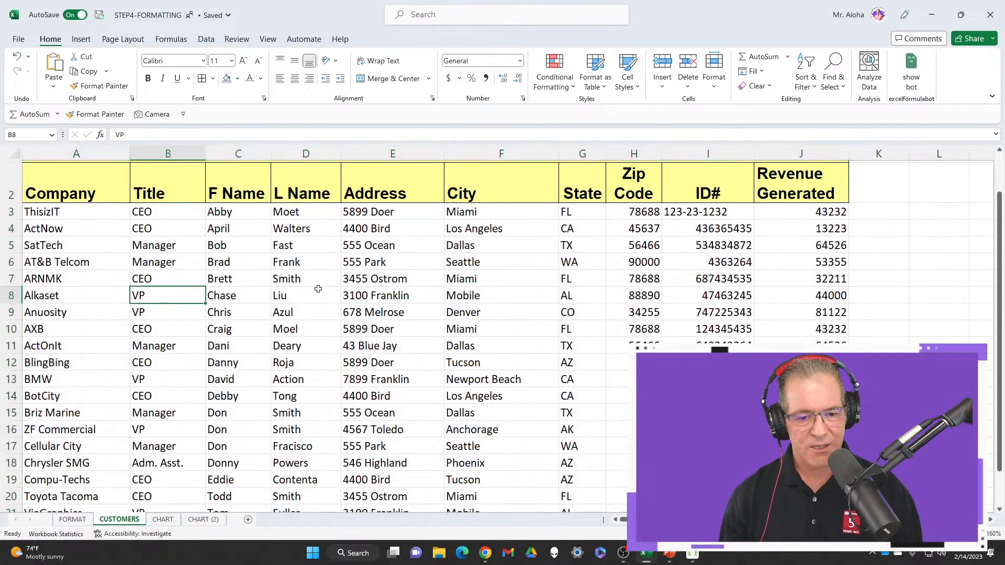
{"action": "scroll", "coordinate": [91, 207], "scroll_direction": "up", "scroll_amount": 1}
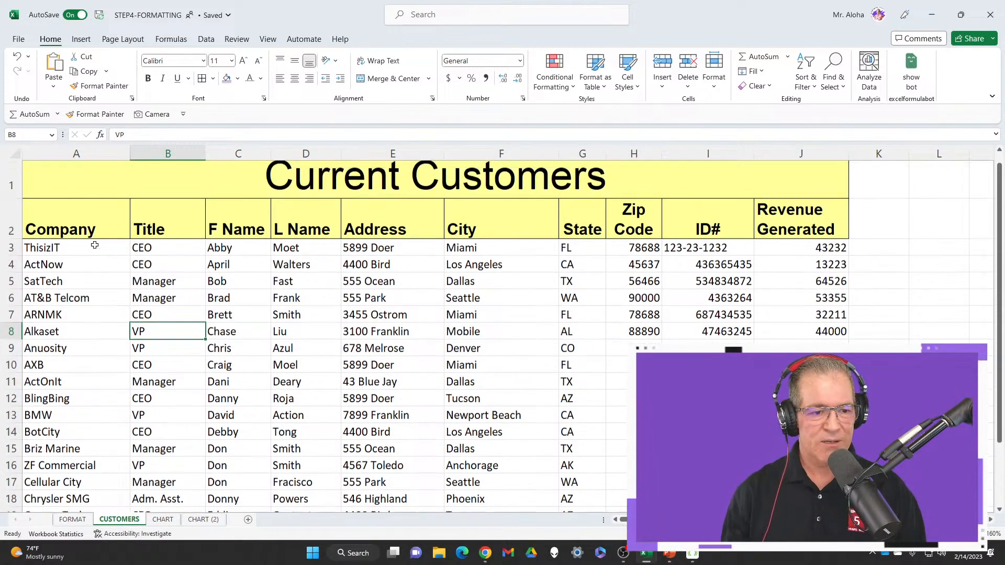
Set the font of all customer records below the header row to Calibri (Body) and check the list
{"action": "left_click", "coordinate": [84, 262]}
{"action": "key", "text": "ctrl+End"}
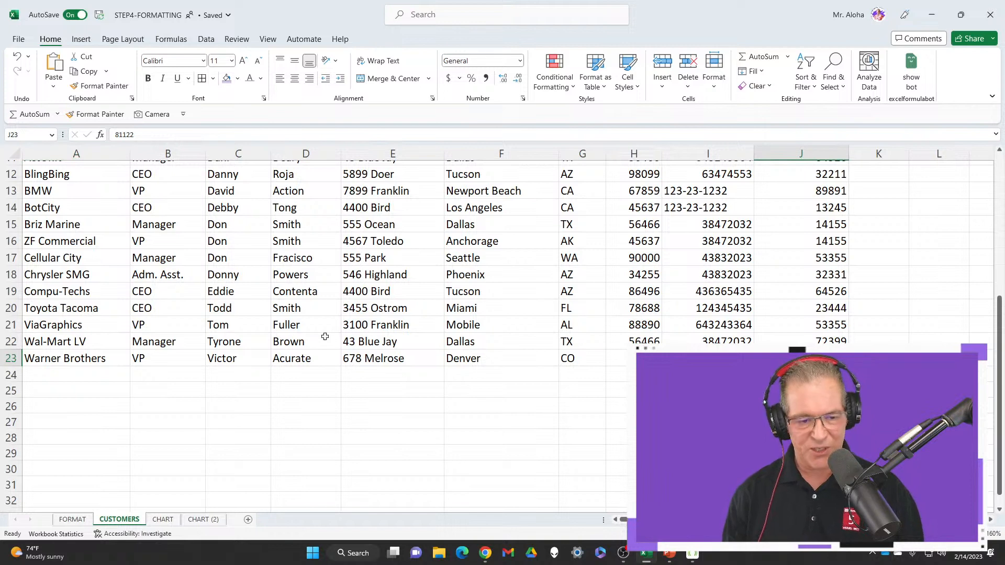
{"action": "scroll", "coordinate": [118, 292], "scroll_direction": "up", "scroll_amount": 4}
{"action": "left_click", "coordinate": [94, 263], "text": "shift"}
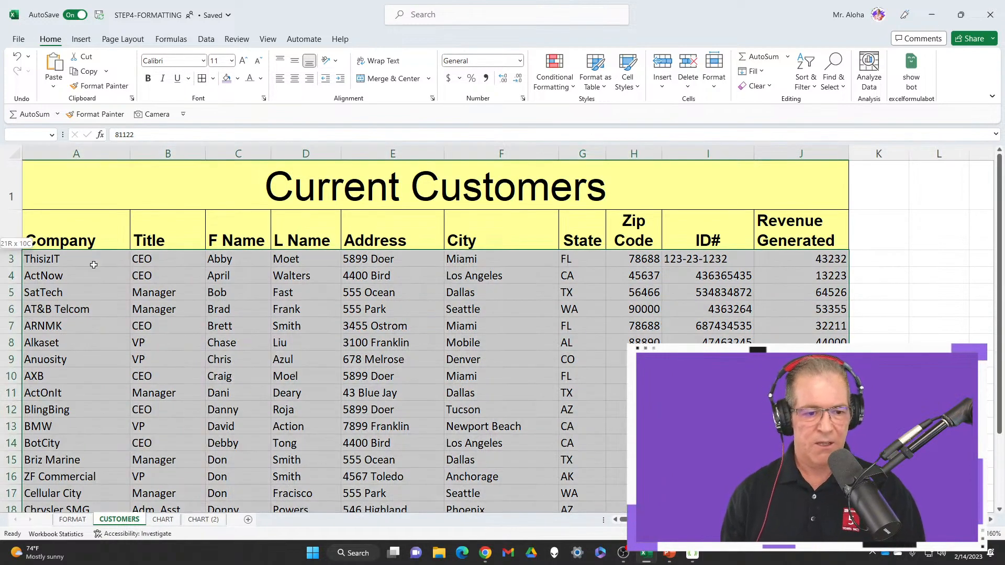
{"action": "left_click", "coordinate": [203, 61]}
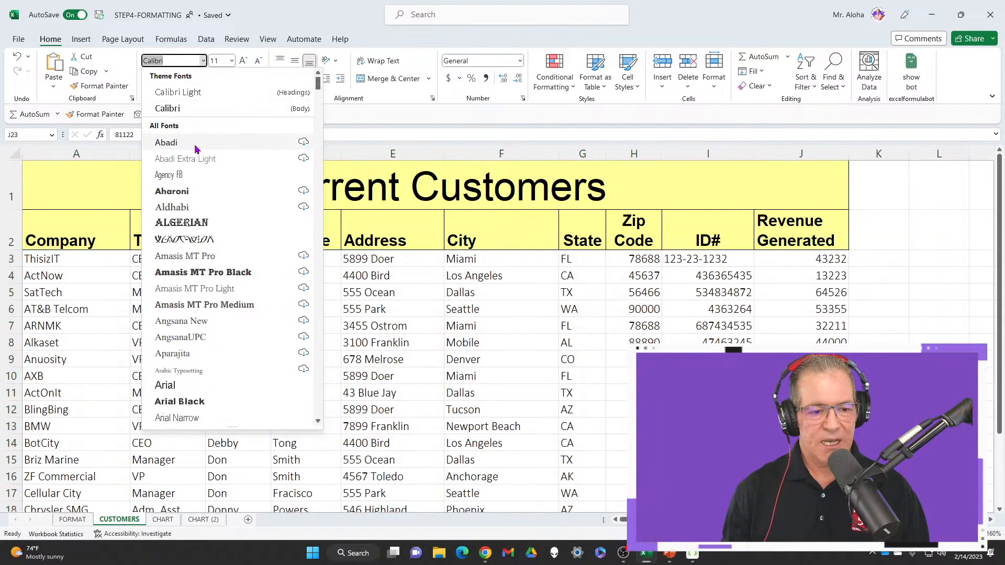
{"action": "left_click", "coordinate": [199, 110]}
{"action": "scroll", "coordinate": [325, 285], "scroll_direction": "up", "scroll_amount": 4}
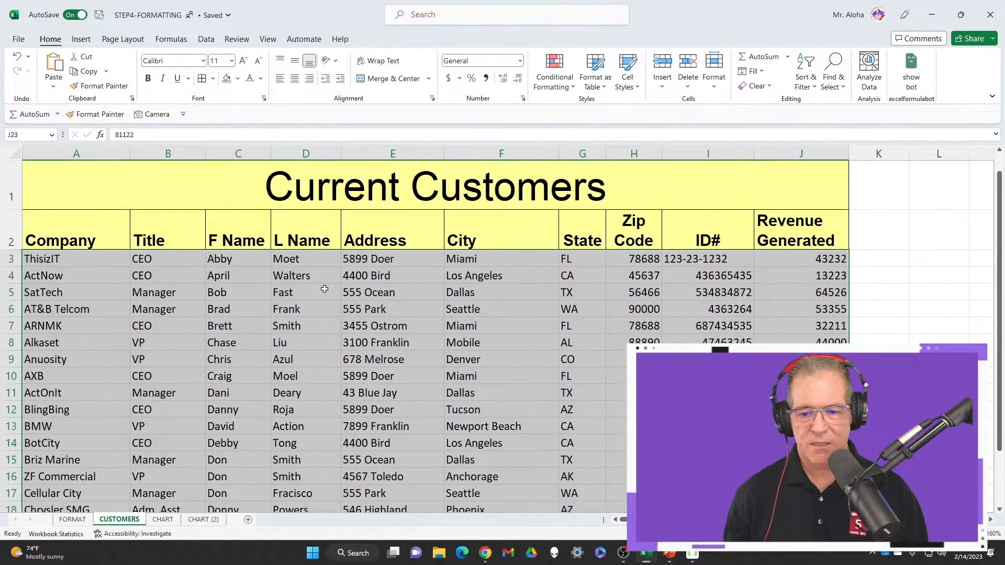
{"action": "left_click", "coordinate": [145, 278]}
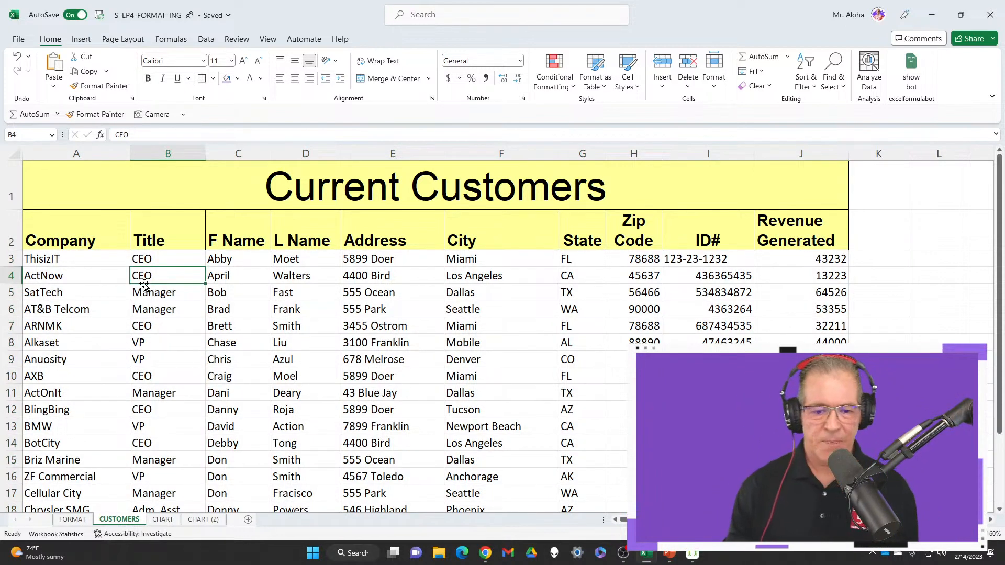
{"action": "scroll", "coordinate": [364, 280], "scroll_direction": "down", "scroll_amount": 3}
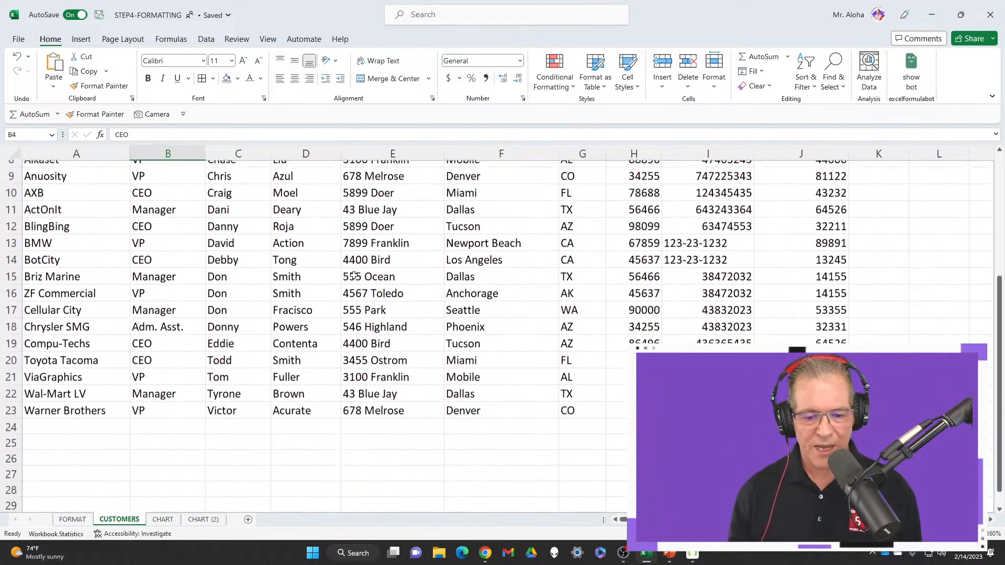
{"action": "scroll", "coordinate": [611, 331], "scroll_direction": "up", "scroll_amount": 3}
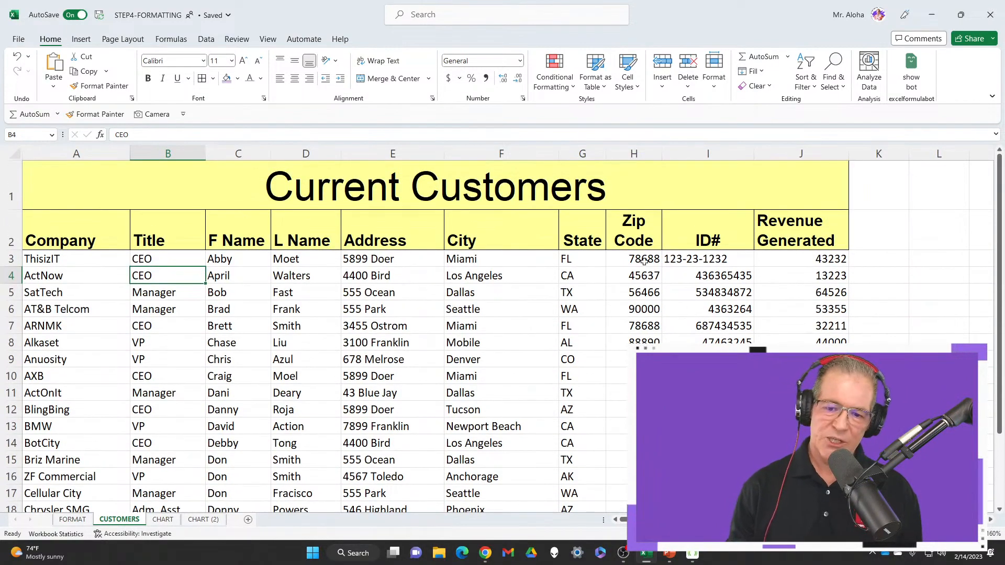
Try the Short Date number format on the whole Zip Code column, and replace it with Currency
{"action": "left_click", "coordinate": [641, 259]}
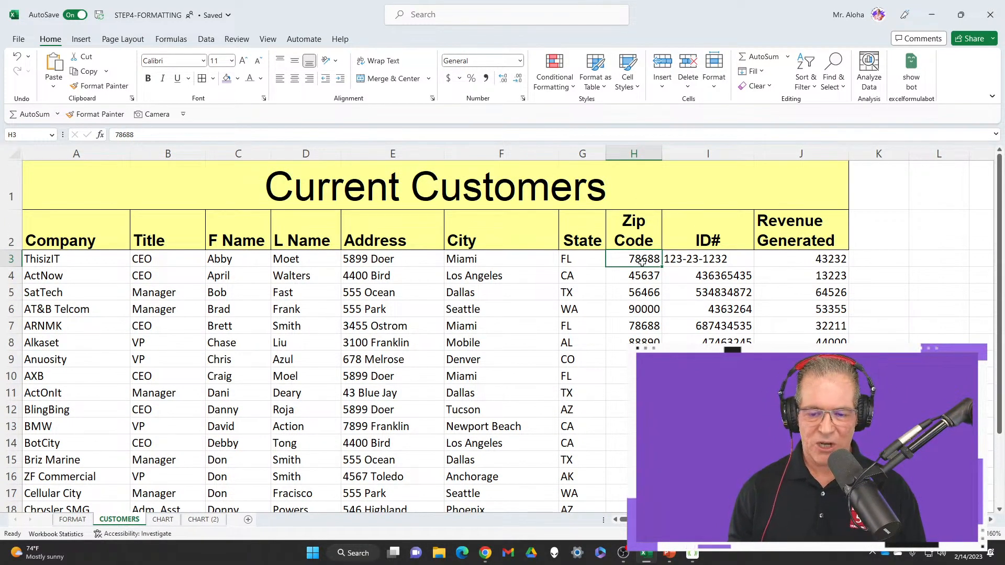
{"action": "left_click", "coordinate": [644, 152]}
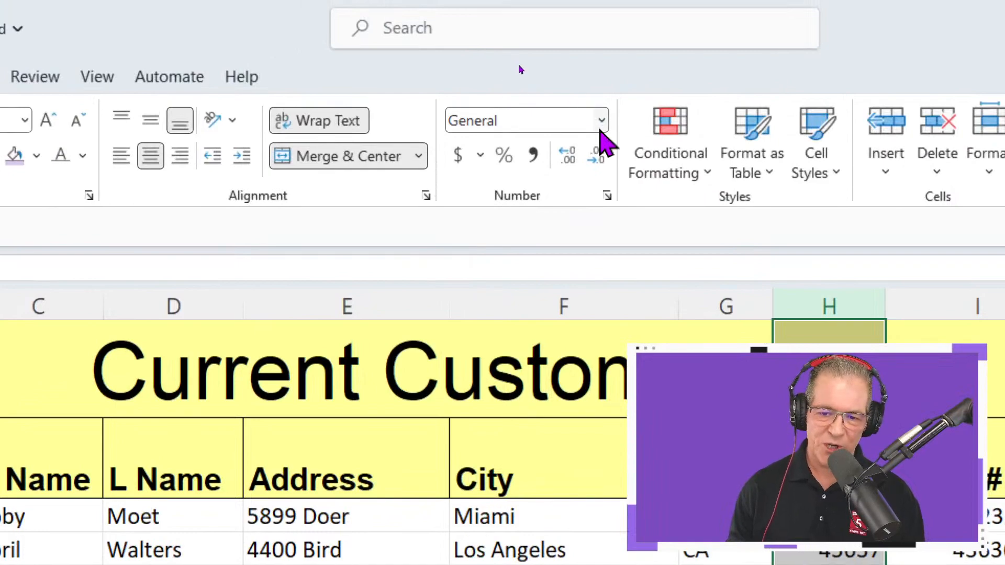
{"action": "left_click", "coordinate": [519, 61]}
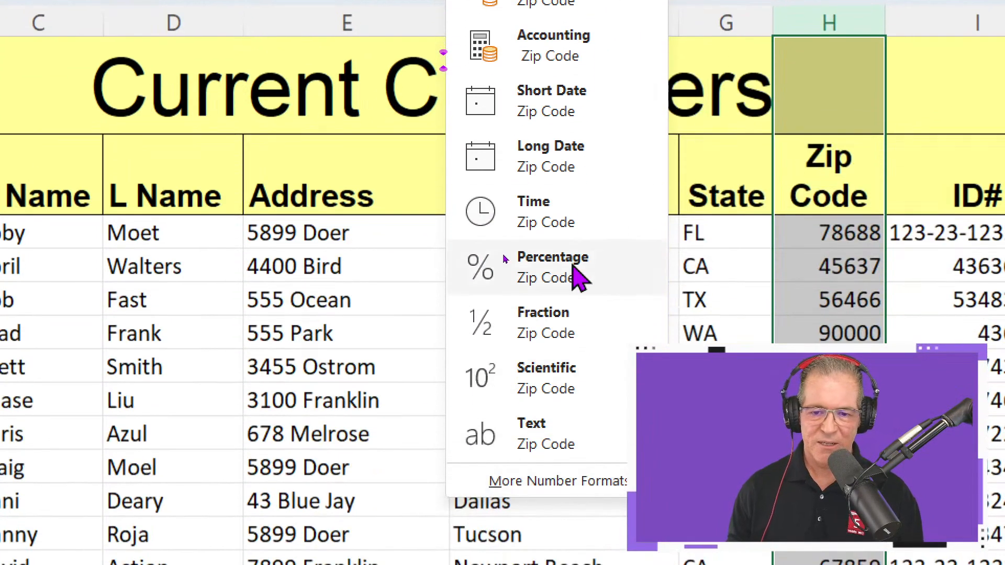
{"action": "left_click", "coordinate": [545, 90]}
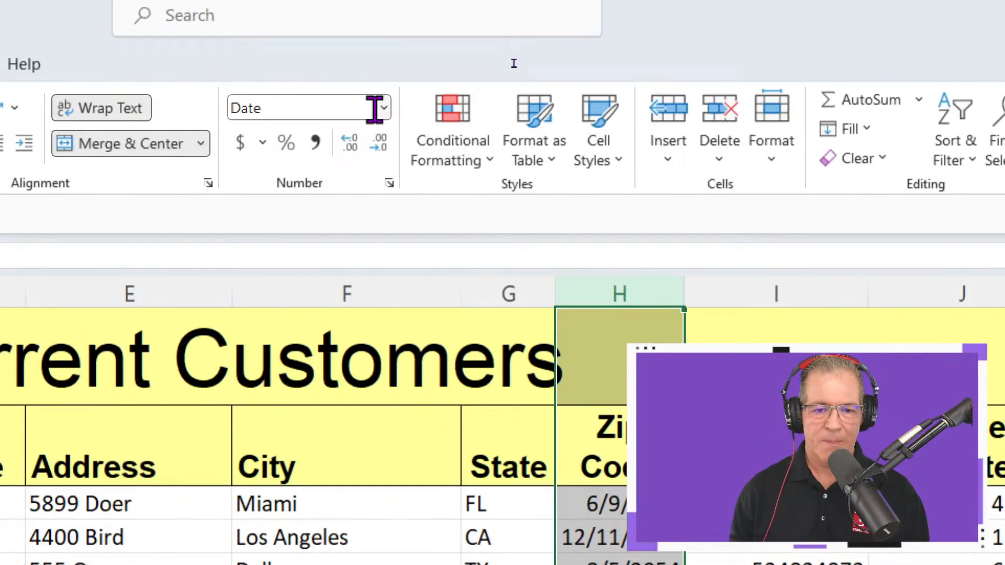
{"action": "left_click", "coordinate": [384, 108]}
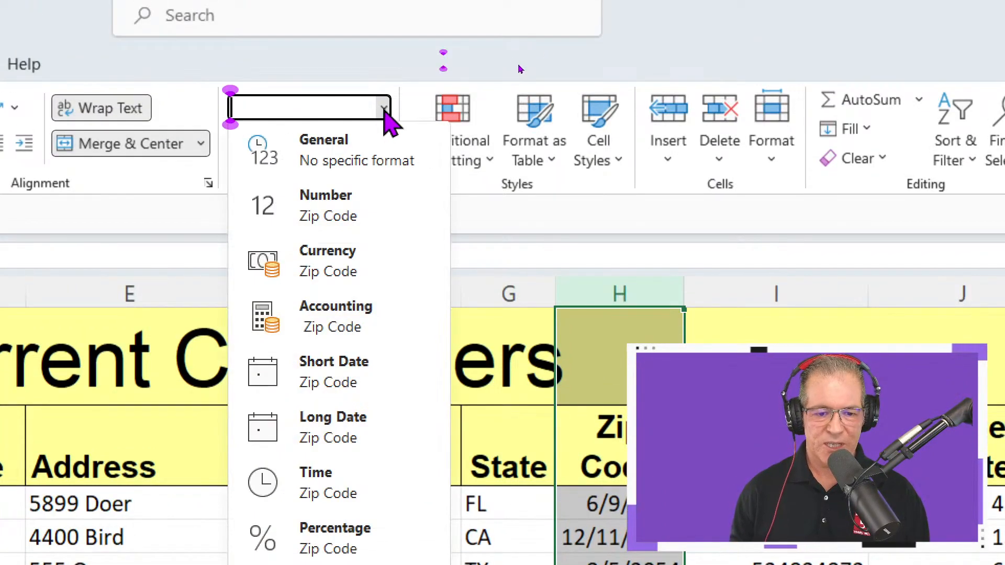
{"action": "left_click", "coordinate": [345, 278]}
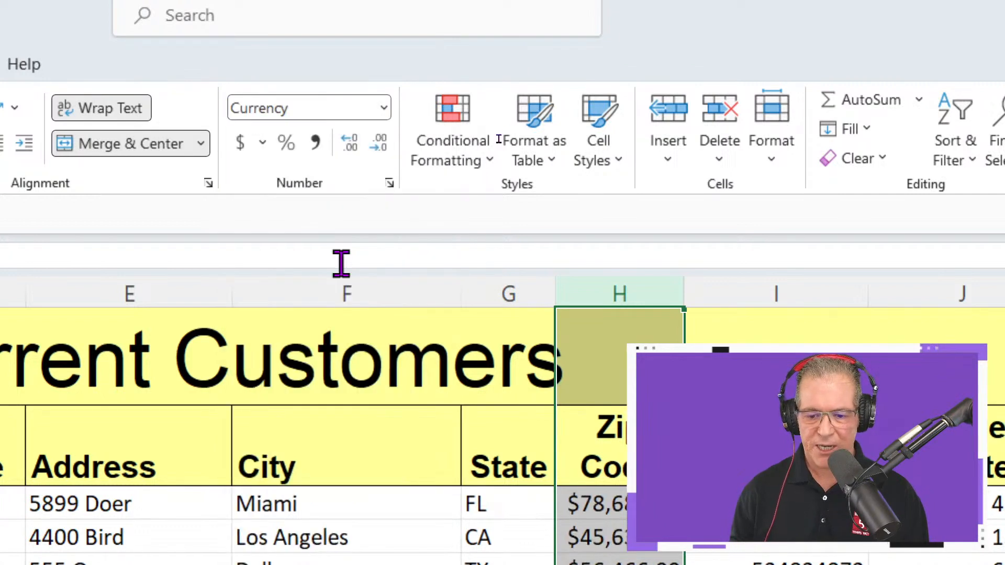
Preview the Special ZIP Code format for the zip codes in H3:H23 and cancel without applying it
{"action": "left_click", "coordinate": [385, 107]}
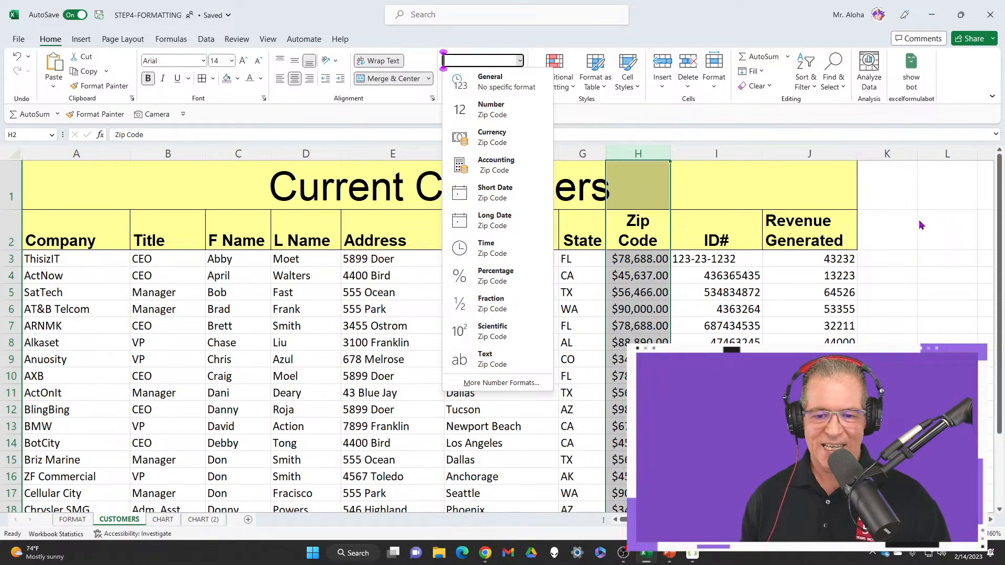
{"action": "left_click", "coordinate": [632, 261]}
{"action": "left_click", "coordinate": [630, 258]}
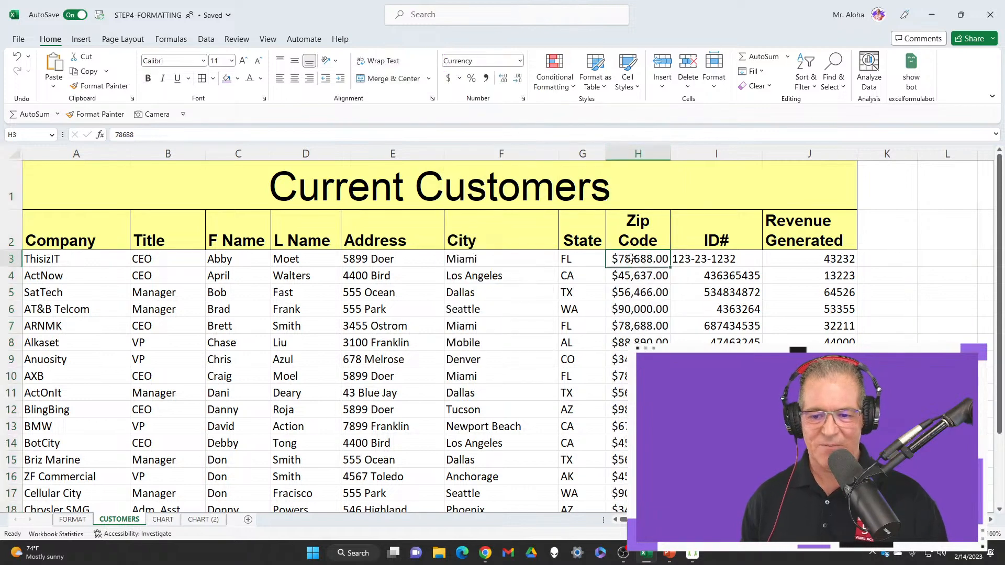
{"action": "key", "text": "ctrl+shift+Down"}
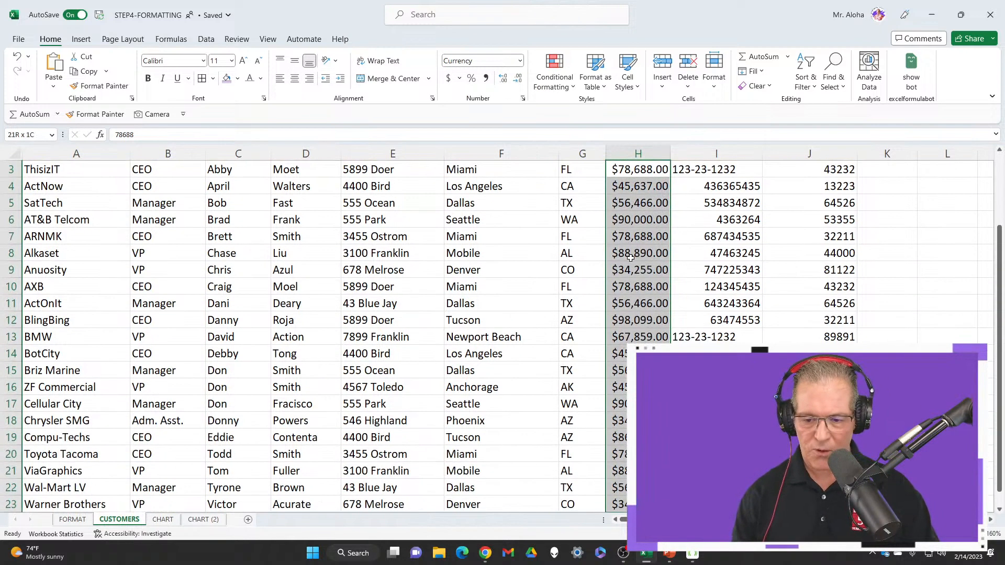
{"action": "scroll", "coordinate": [631, 257], "scroll_direction": "up", "scroll_amount": 1}
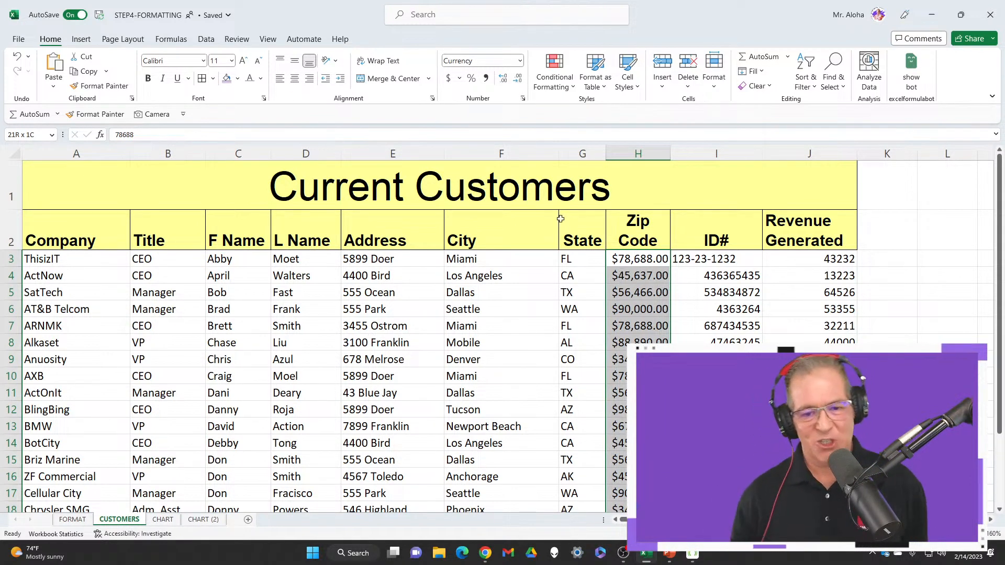
{"action": "left_click", "coordinate": [521, 61]}
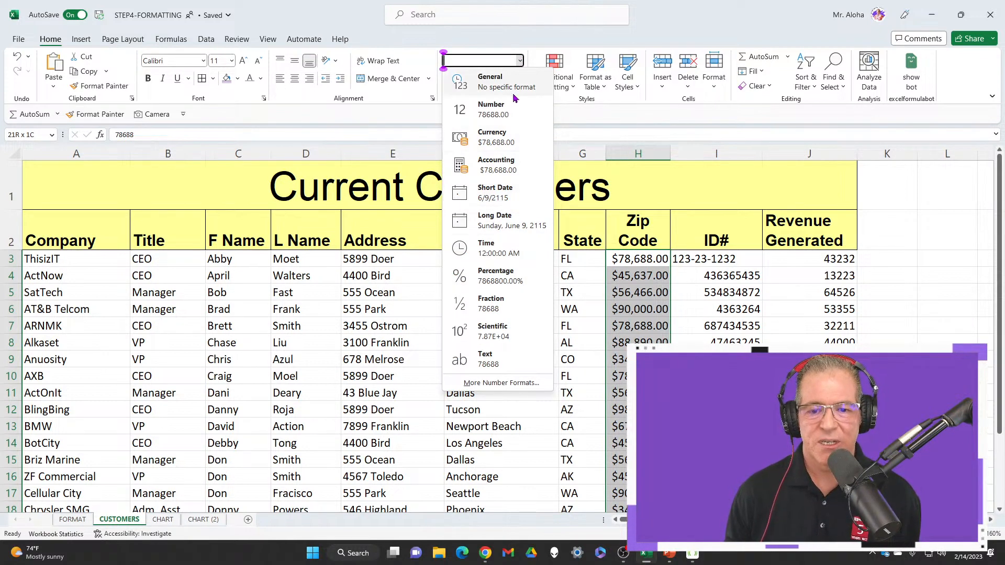
{"action": "left_click", "coordinate": [501, 383]}
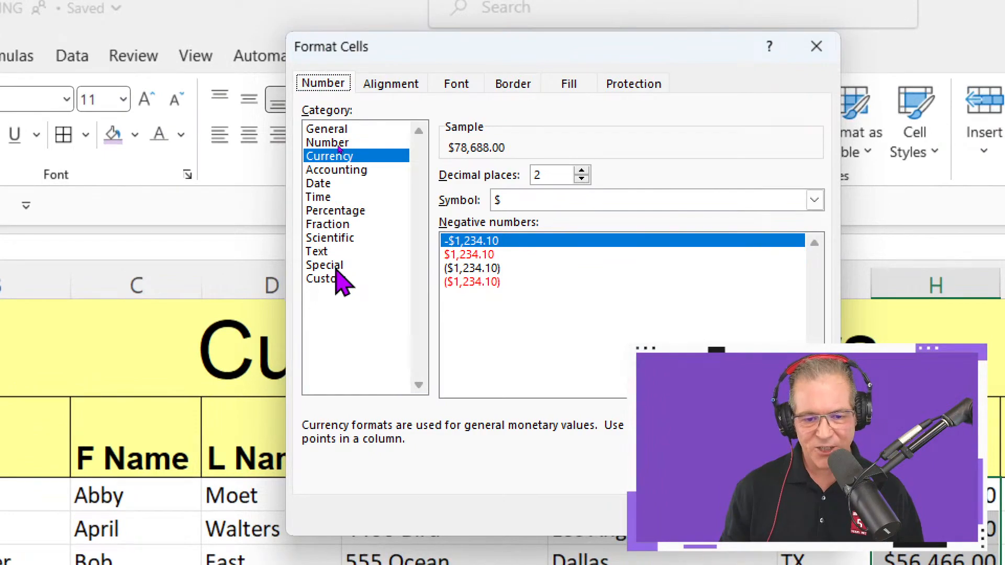
{"action": "left_click", "coordinate": [336, 268]}
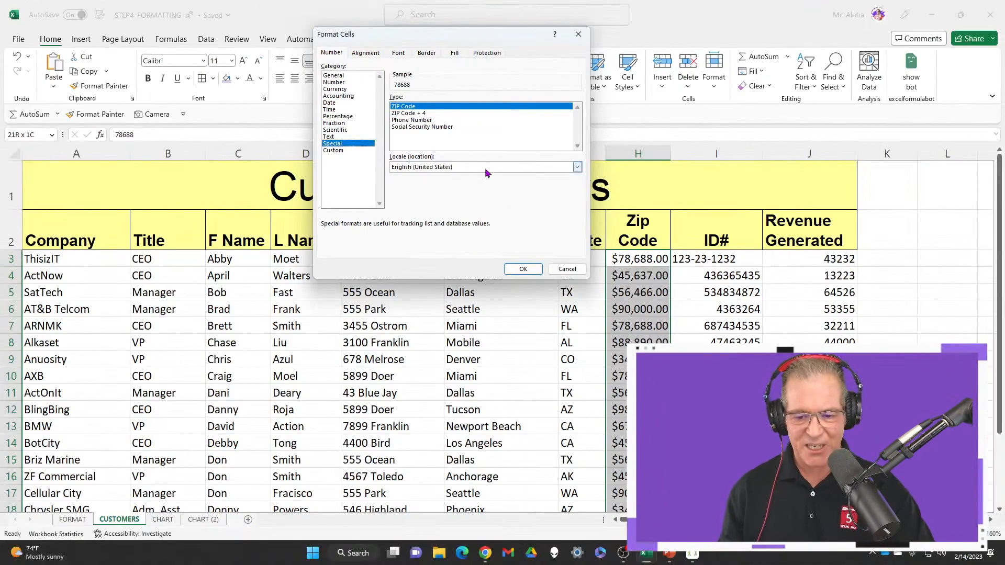
{"action": "left_click", "coordinate": [568, 268]}
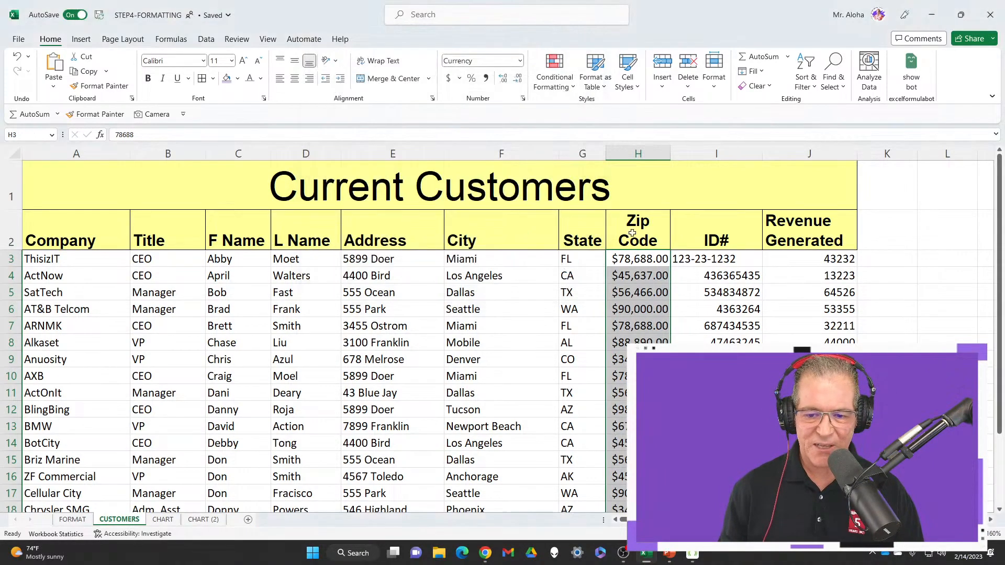
Select the whole Zip Code column, check how far it extends below the records, and dismiss the Format Cells dialog unchanged
{"action": "left_click", "coordinate": [647, 151]}
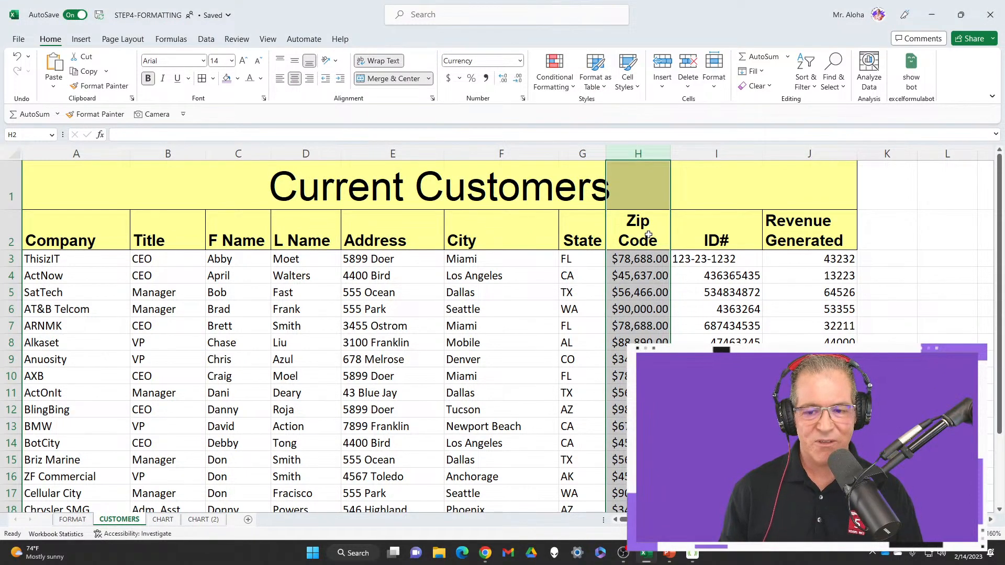
{"action": "scroll", "coordinate": [645, 302], "scroll_direction": "down", "scroll_amount": 5}
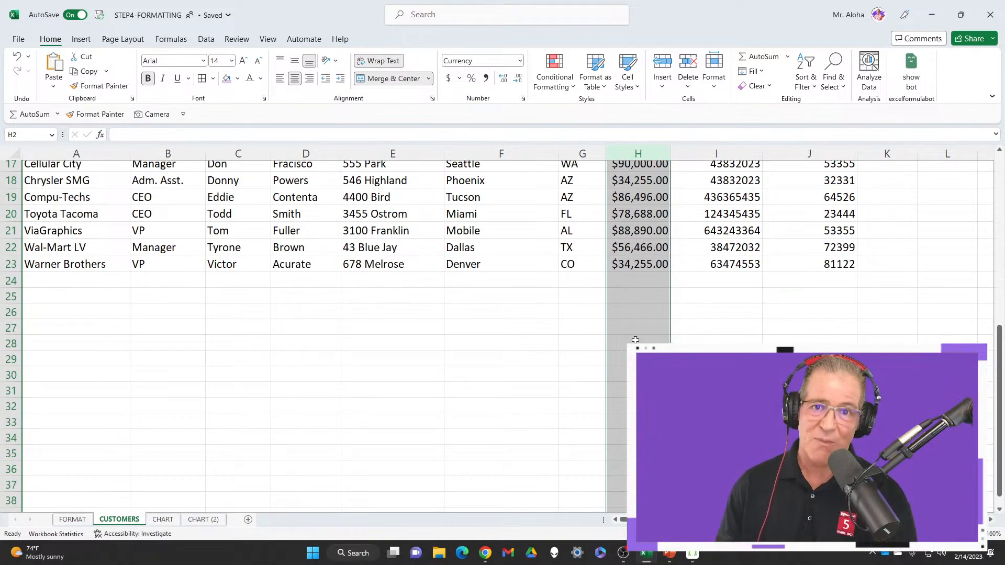
{"action": "scroll", "coordinate": [635, 344], "scroll_direction": "up", "scroll_amount": 5}
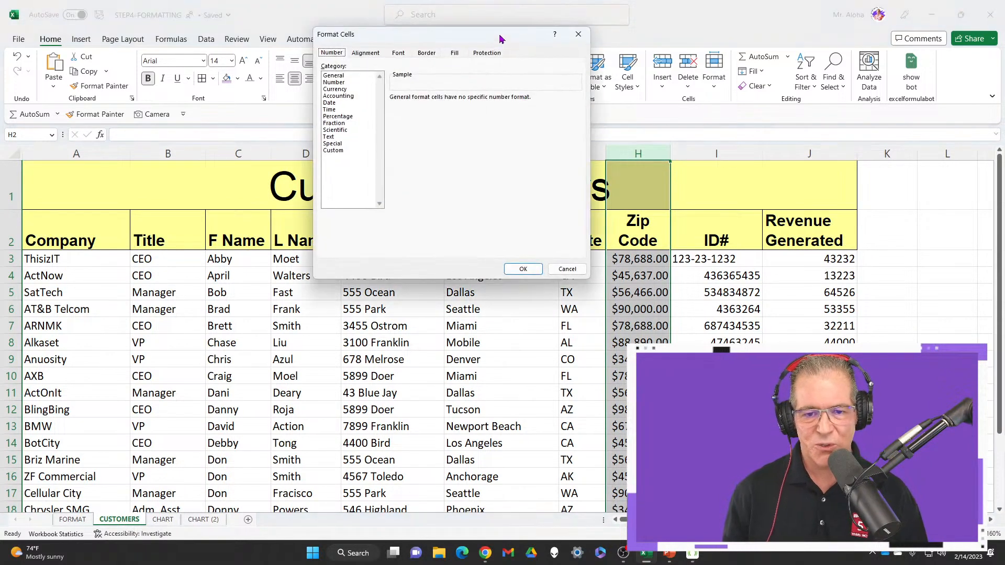
{"action": "left_click_drag", "start_coordinate": [499, 38], "coordinate": [491, 182]}
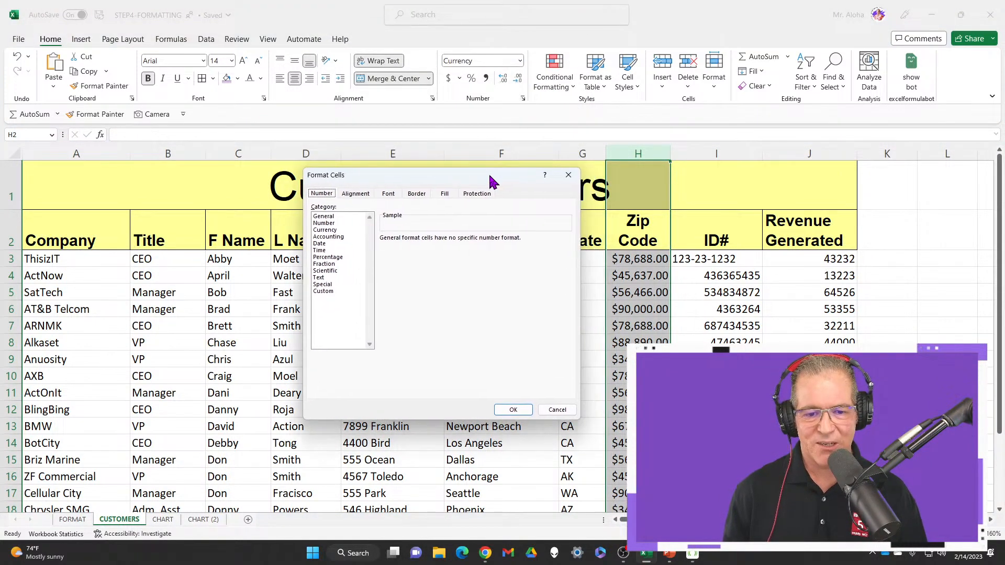
{"action": "left_click", "coordinate": [566, 177]}
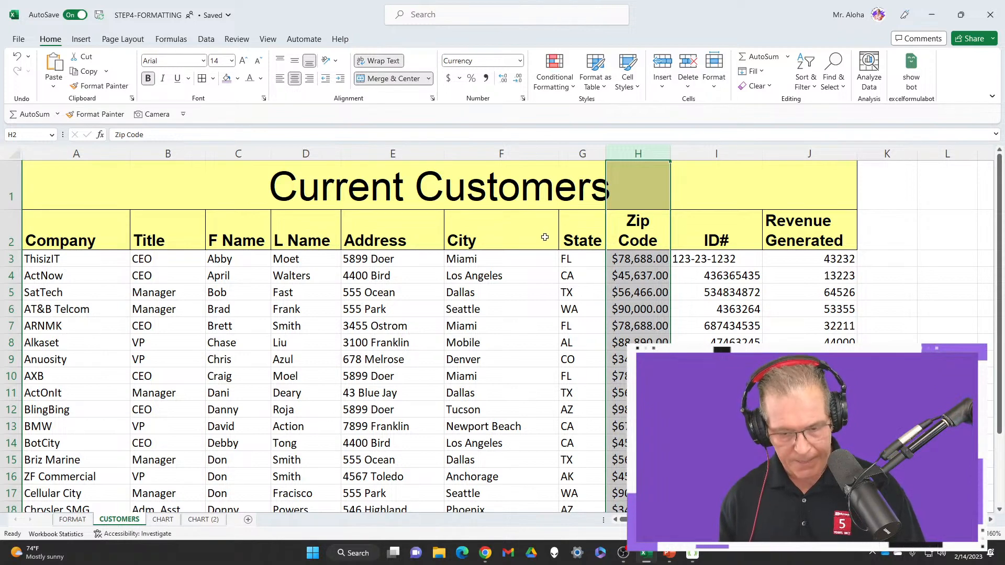
{"action": "key", "text": "ctrl+p"}
{"action": "key", "text": "Escape"}
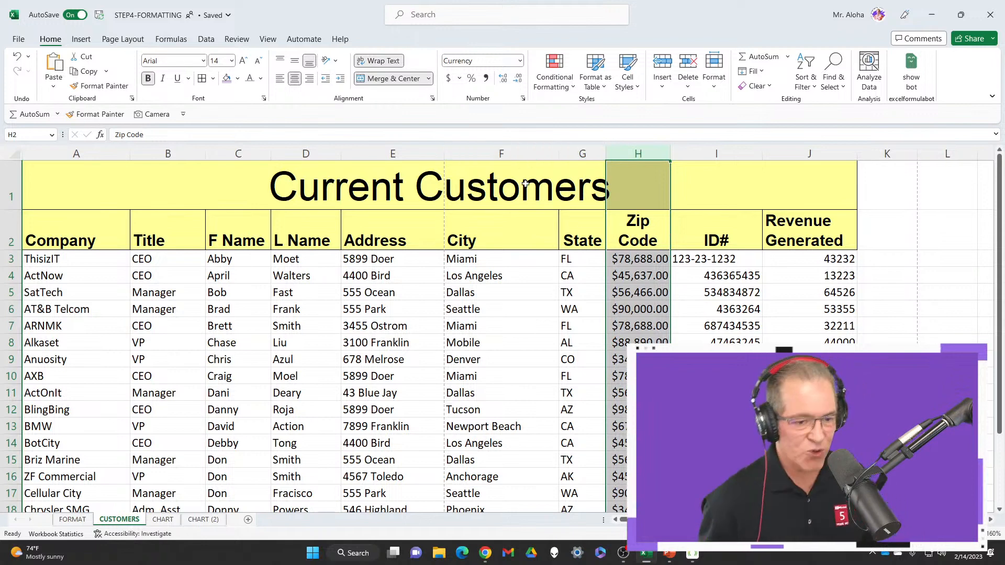
Format the whole Zip Code column with the Special ZIP Code number format, using the English (United States) locale
{"action": "left_click", "coordinate": [522, 99]}
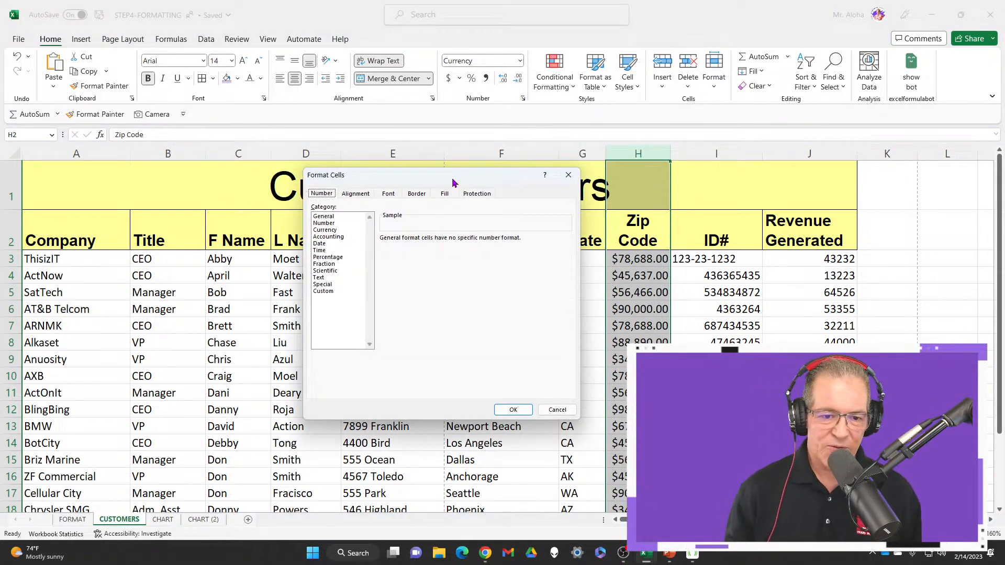
{"action": "left_click_drag", "start_coordinate": [454, 182], "coordinate": [468, 170]}
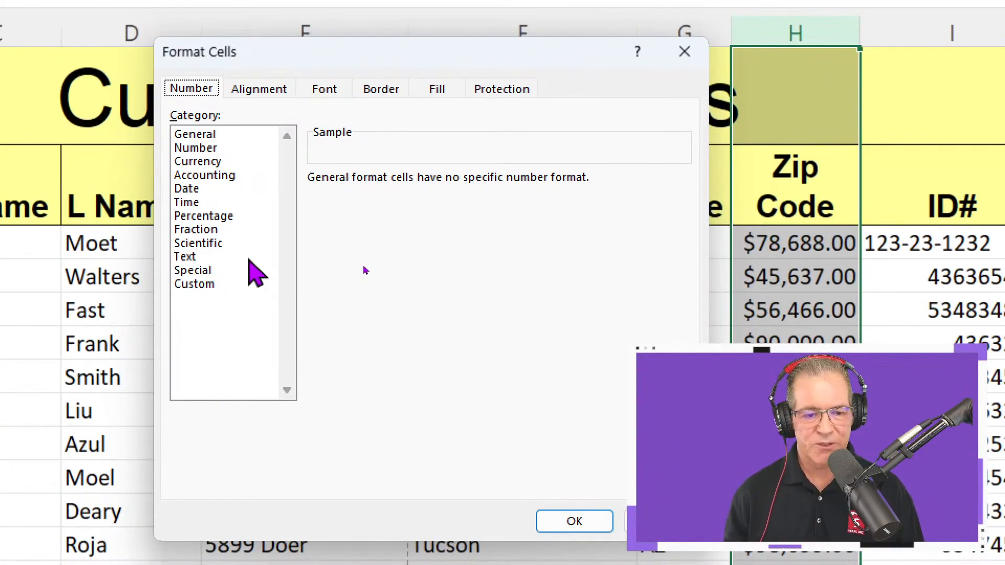
{"action": "left_click", "coordinate": [243, 270]}
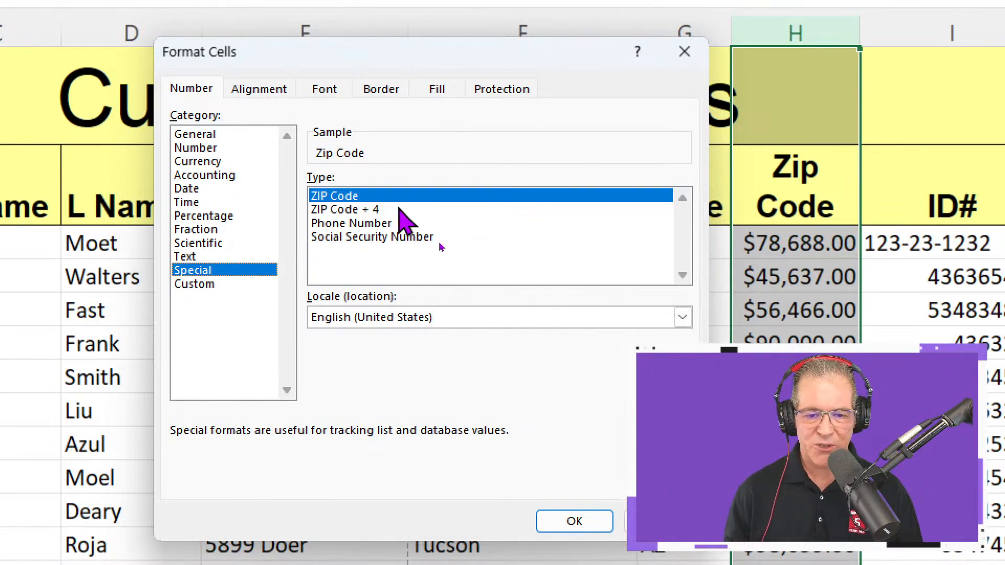
{"action": "left_click", "coordinate": [399, 210]}
{"action": "left_click", "coordinate": [400, 197]}
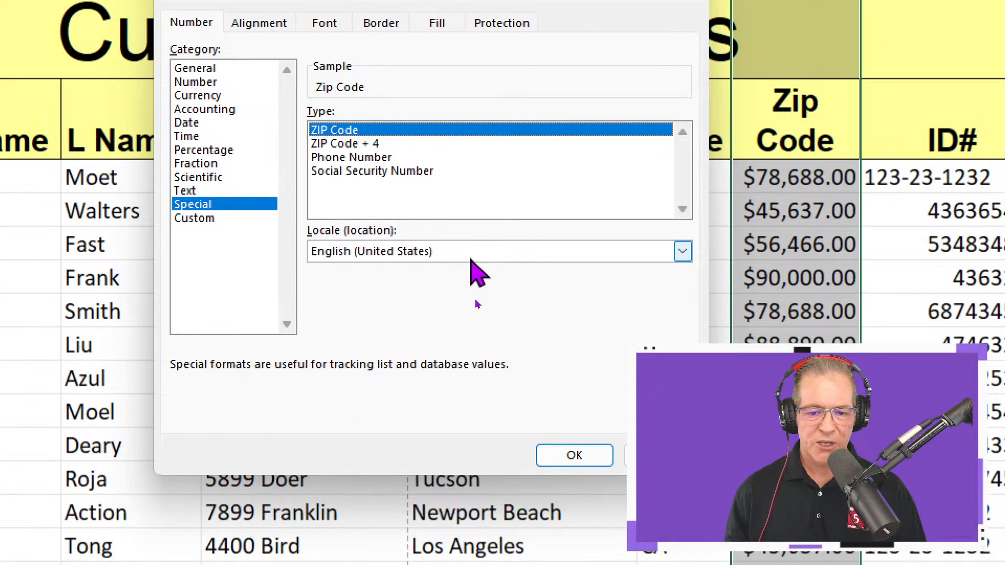
{"action": "left_click", "coordinate": [471, 317]}
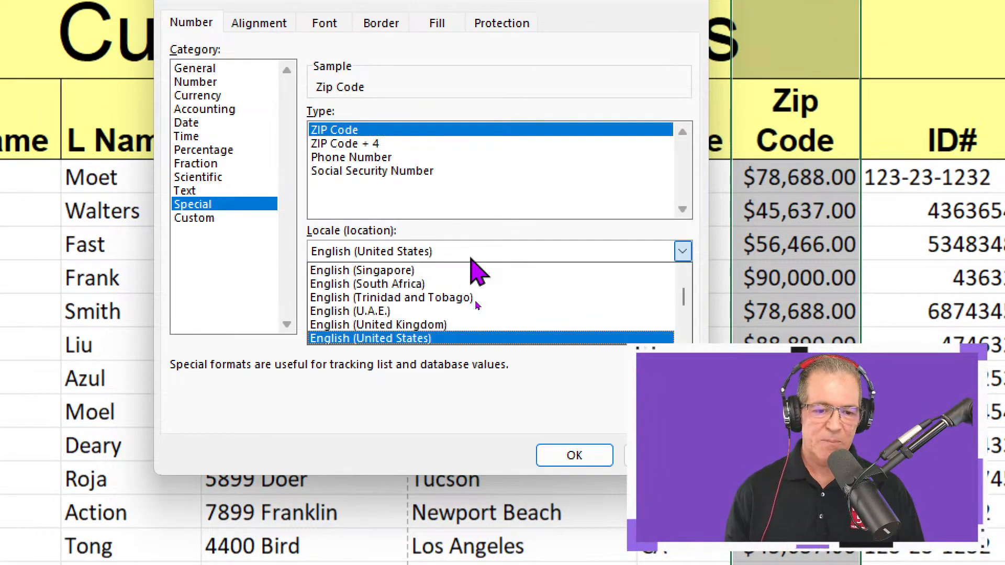
{"action": "scroll", "coordinate": [463, 319], "scroll_direction": "down", "scroll_amount": 3}
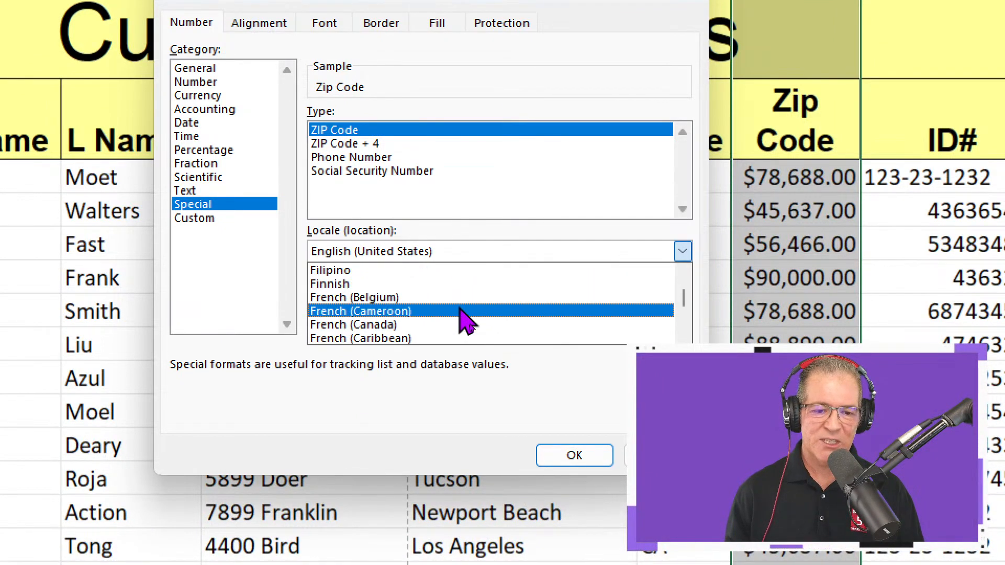
{"action": "scroll", "coordinate": [463, 317], "scroll_direction": "up", "scroll_amount": 3}
{"action": "left_click", "coordinate": [471, 252]}
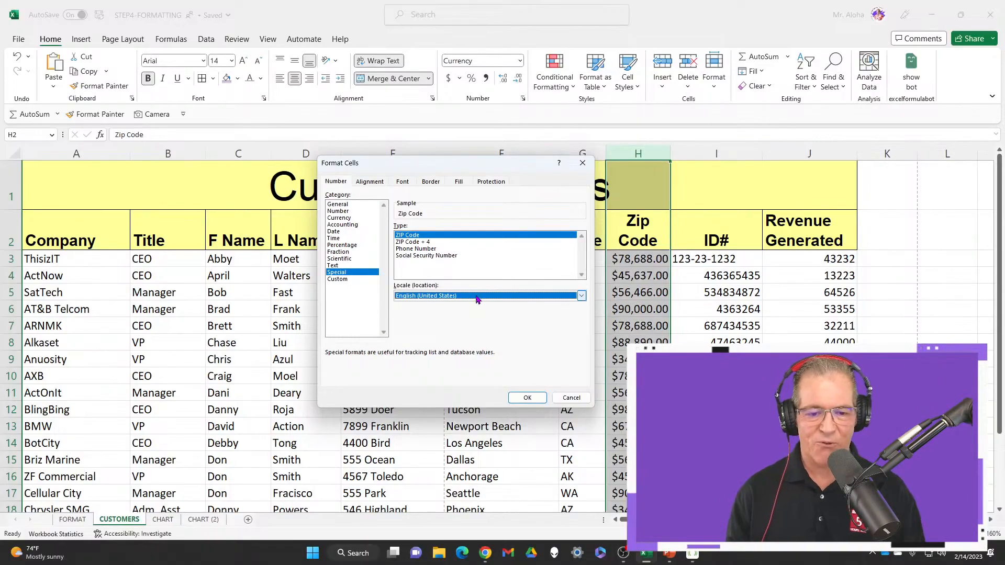
{"action": "left_click", "coordinate": [527, 397]}
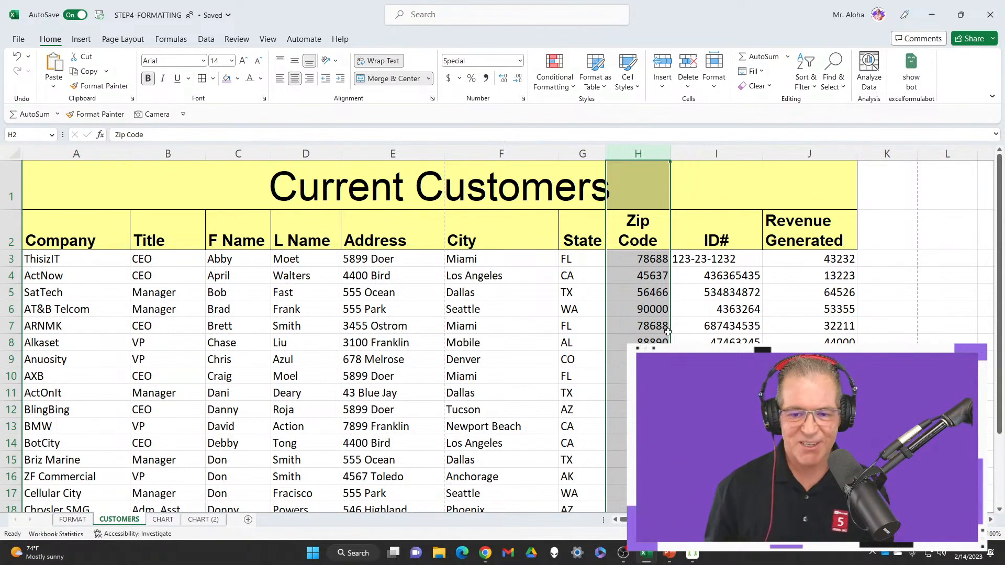
Test the zip code format below the records by entering 23581 in cell H28, and clear the cell
{"action": "left_click", "coordinate": [642, 241]}
{"action": "scroll", "coordinate": [640, 240], "scroll_direction": "down", "scroll_amount": 6}
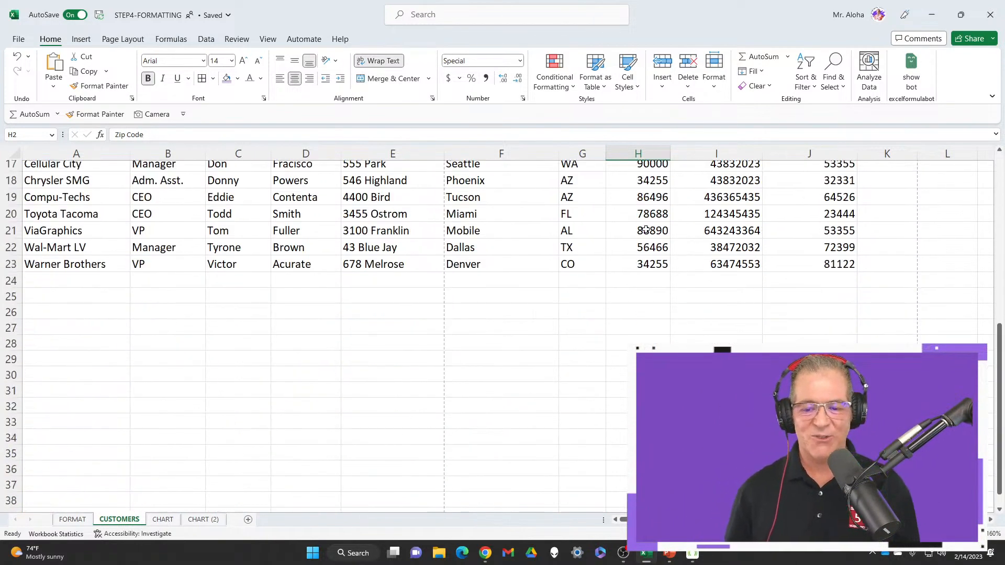
{"action": "left_click_drag", "start_coordinate": [649, 296], "coordinate": [649, 359]}
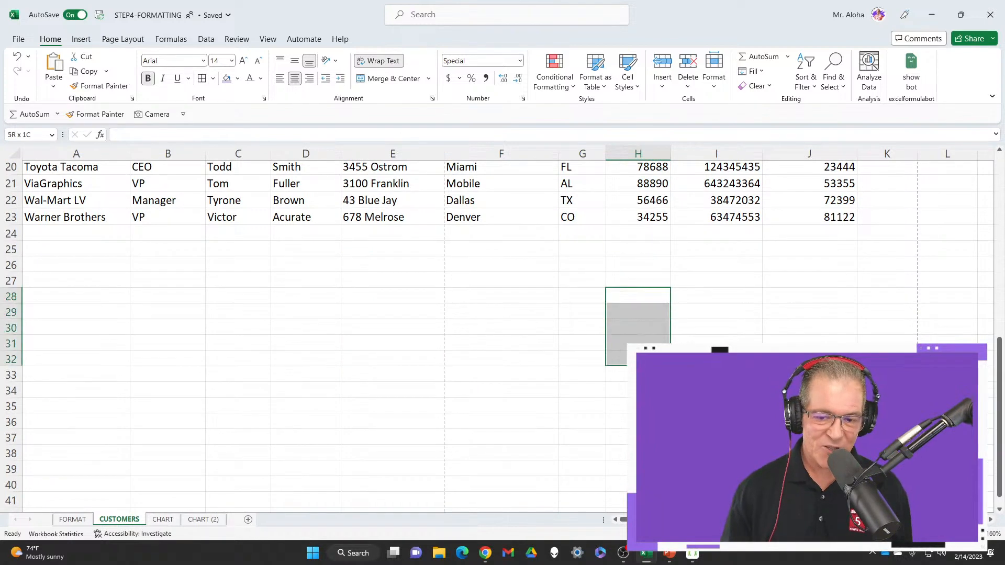
{"action": "left_click", "coordinate": [653, 295]}
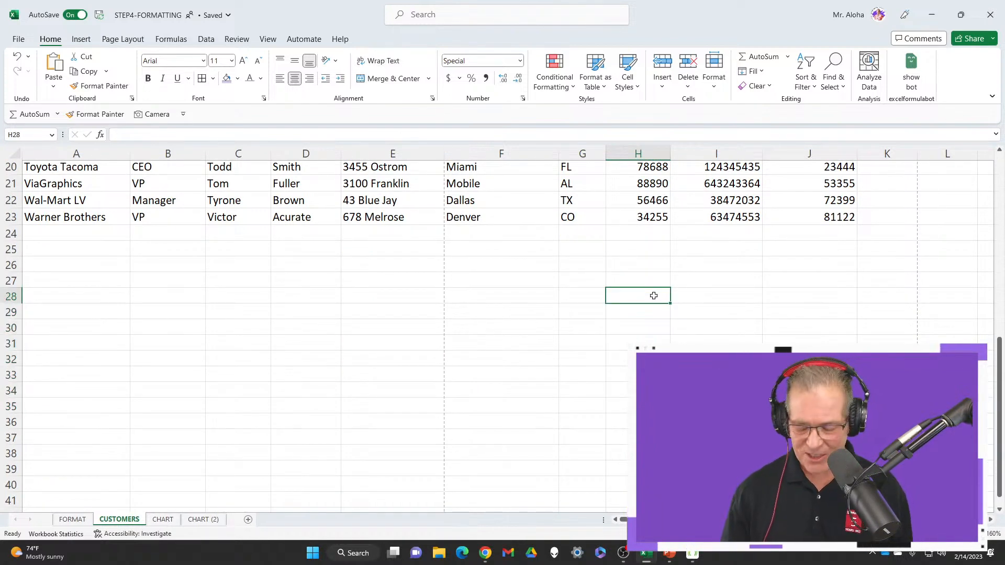
{"action": "type", "text": "2358"}
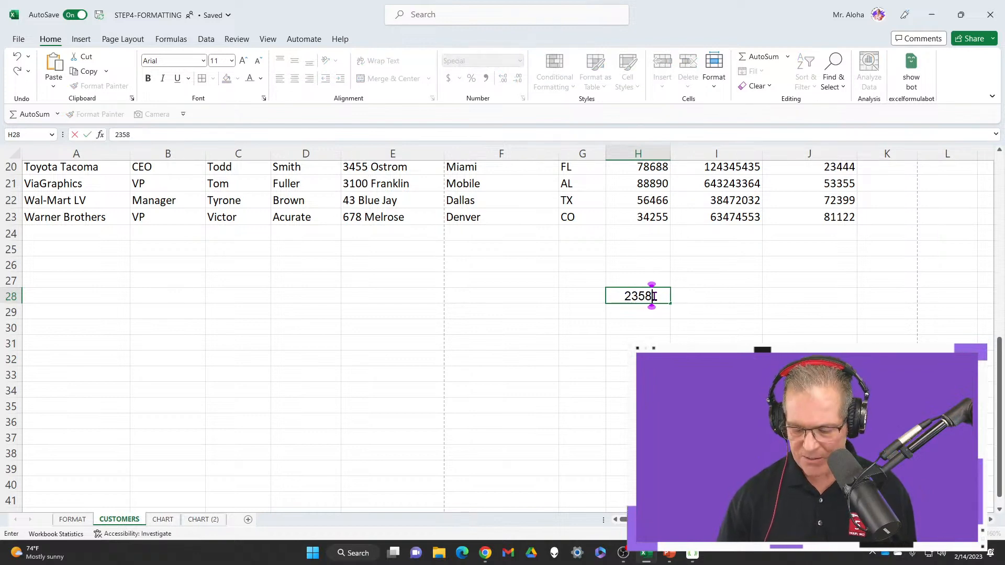
{"action": "type", "text": "1"}
{"action": "key", "text": "Return"}
{"action": "left_click", "coordinate": [672, 283]}
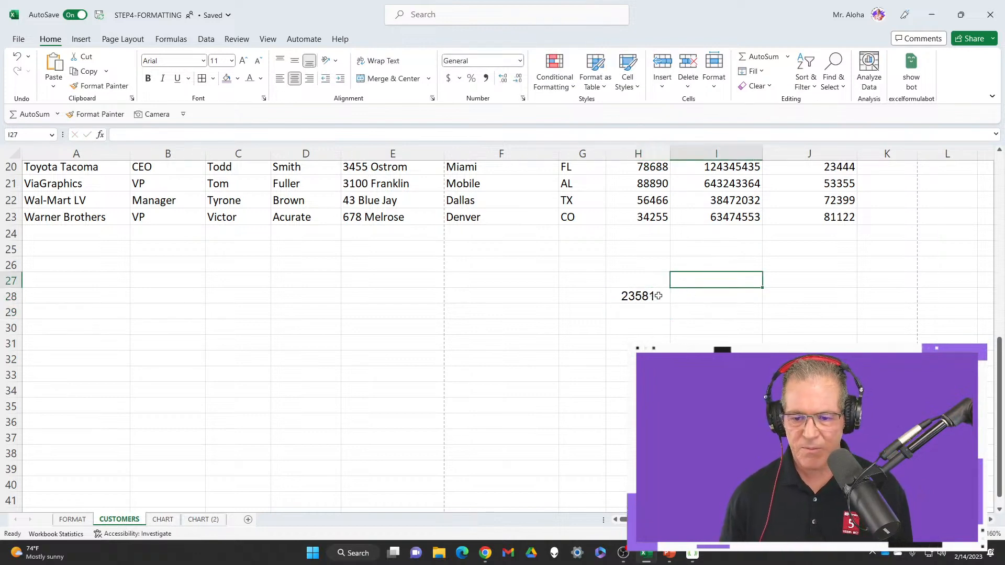
{"action": "left_click", "coordinate": [658, 296]}
{"action": "key", "text": "Delete"}
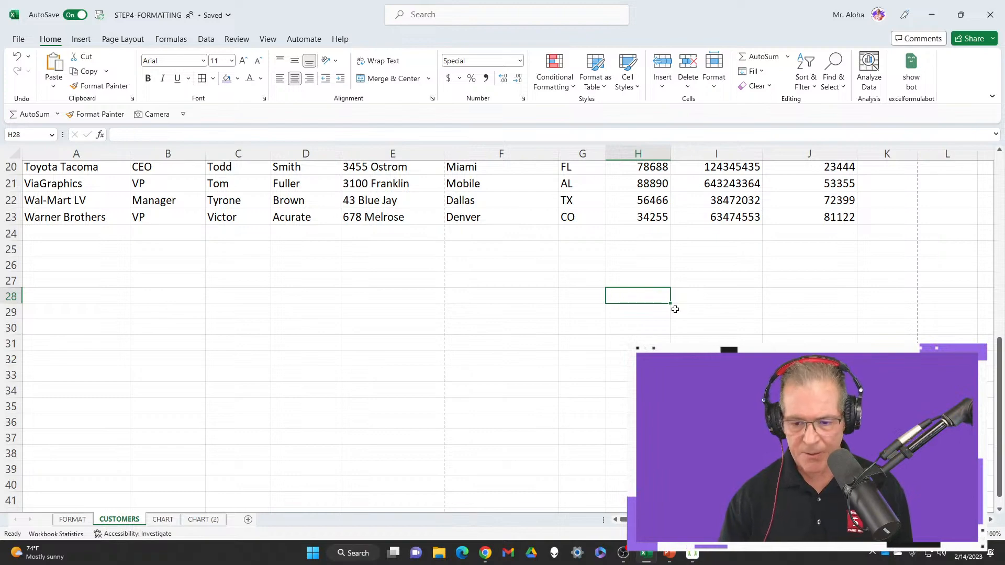
{"action": "scroll", "coordinate": [675, 310], "scroll_direction": "up", "scroll_amount": 7}
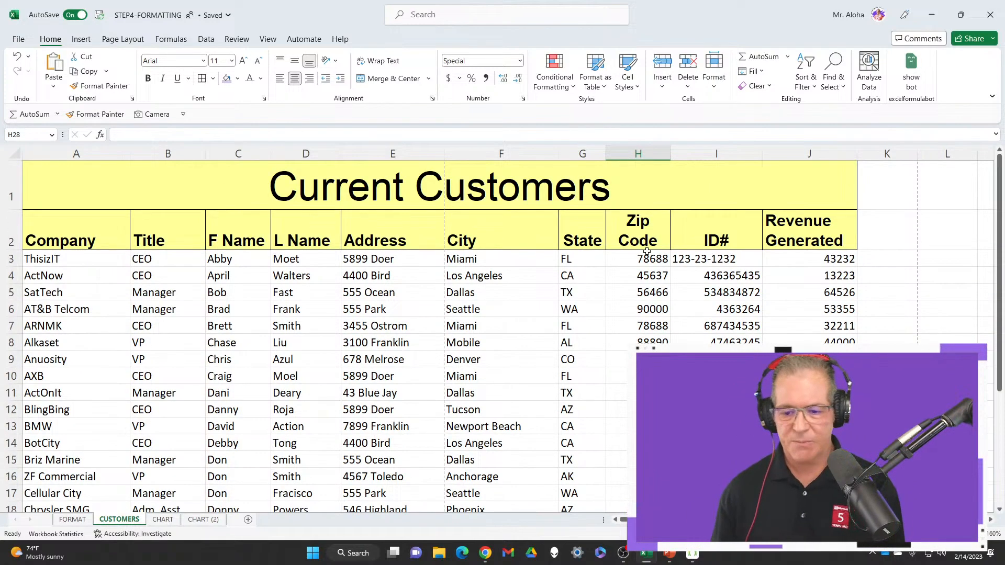
Select the whole ID# column and examine how its entries are formatted and aligned down to the last record
{"action": "left_click", "coordinate": [705, 258]}
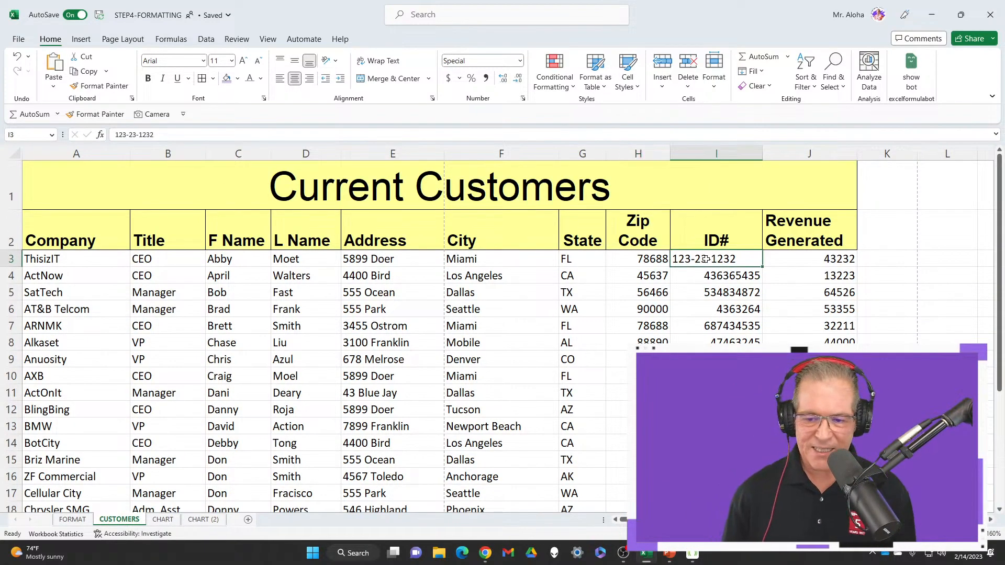
{"action": "left_click", "coordinate": [716, 154]}
{"action": "scroll", "coordinate": [503, 335], "scroll_direction": "down", "scroll_amount": 4}
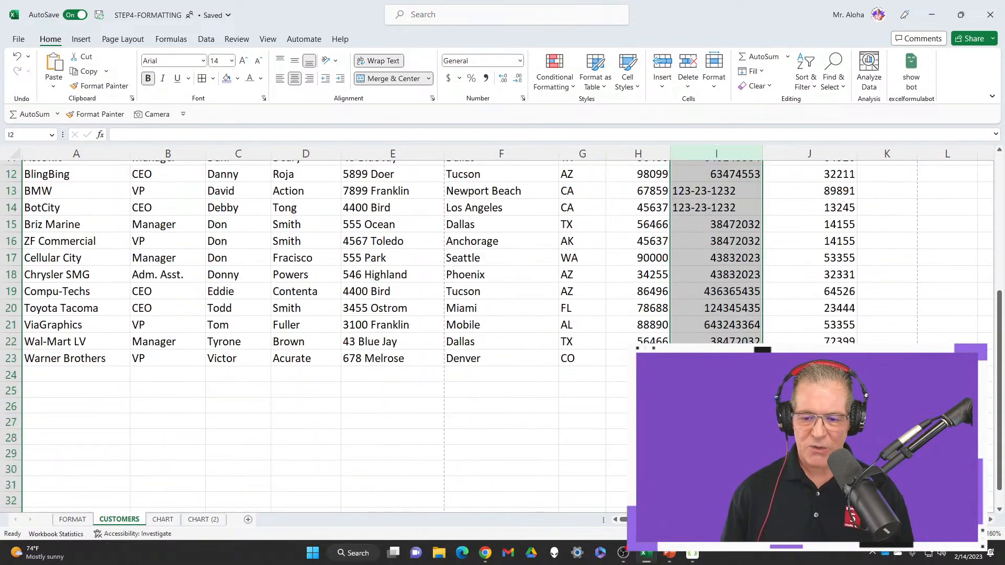
{"action": "scroll", "coordinate": [502, 335], "scroll_direction": "up", "scroll_amount": 4}
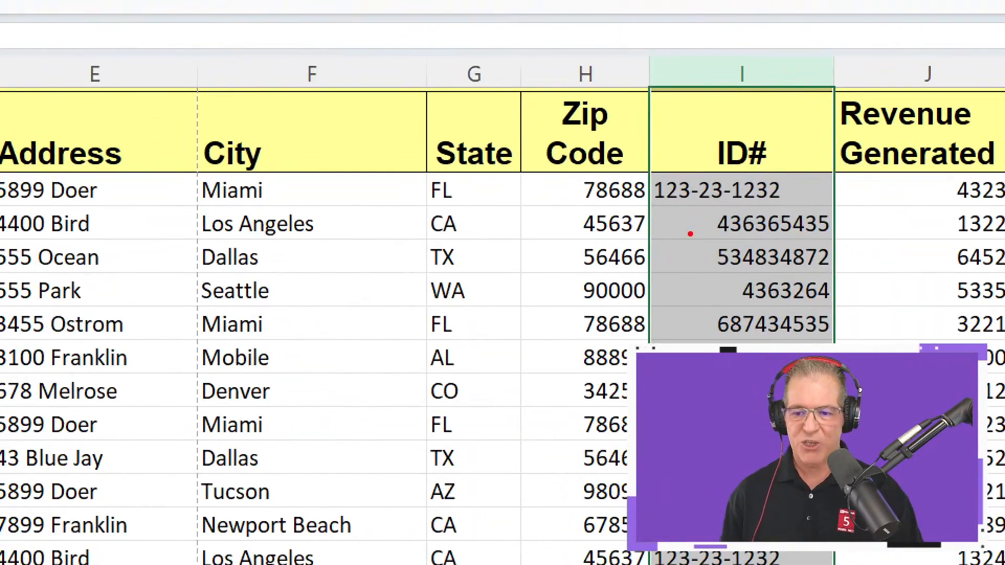
{"action": "mouse_move", "coordinate": [655, 167]}
{"action": "left_mouse_down"}
{"action": "mouse_move", "coordinate": [657, 208]}
{"action": "mouse_move", "coordinate": [690, 222]}
{"action": "left_mouse_up"}
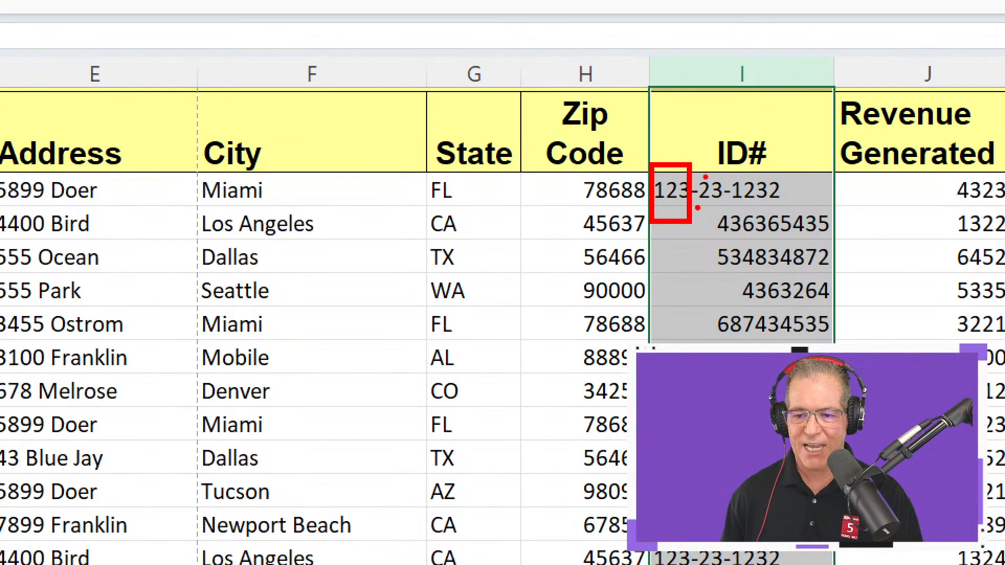
{"action": "left_click_drag", "start_coordinate": [707, 177], "coordinate": [706, 156]}
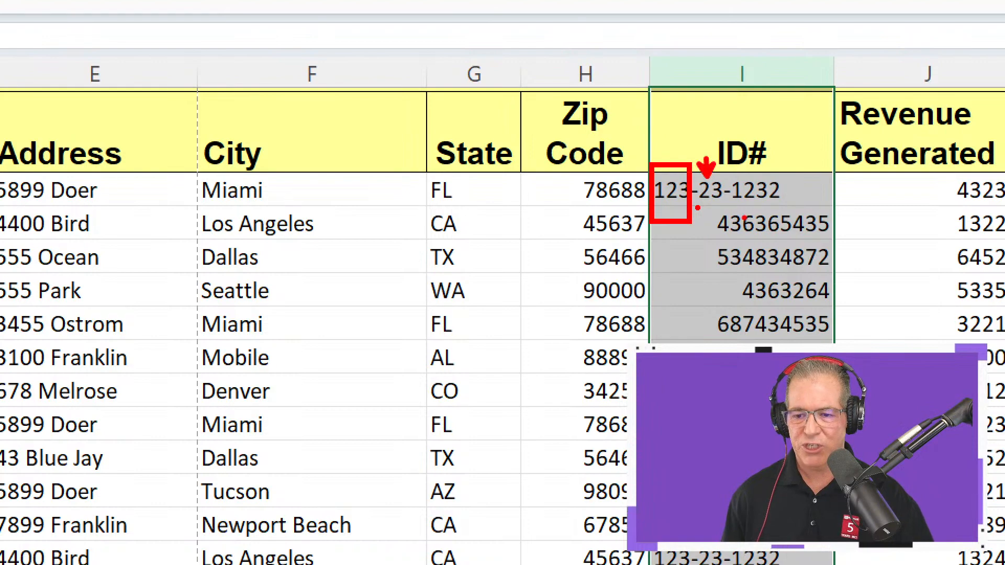
{"action": "key", "text": "Escape"}
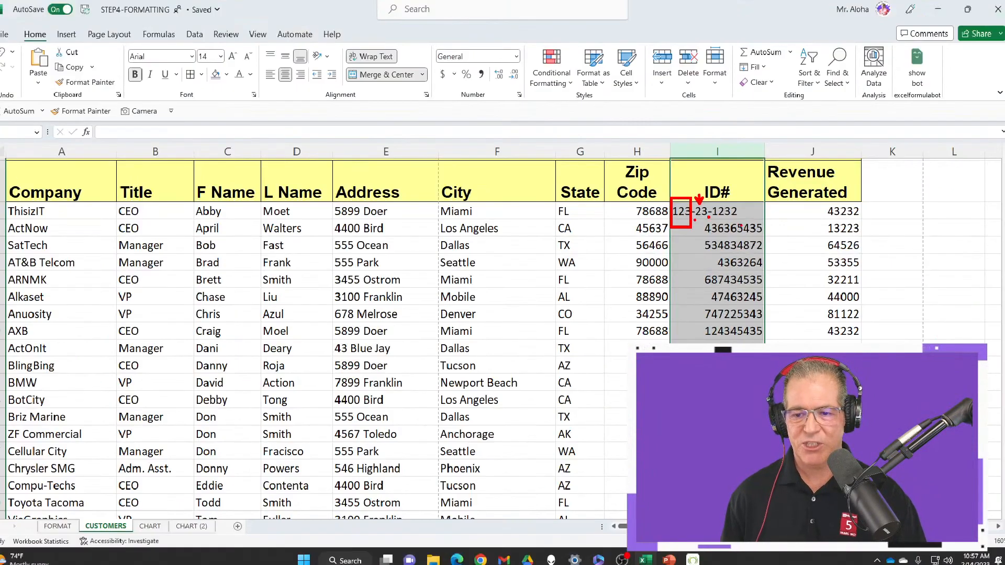
{"action": "left_click", "coordinate": [520, 62]}
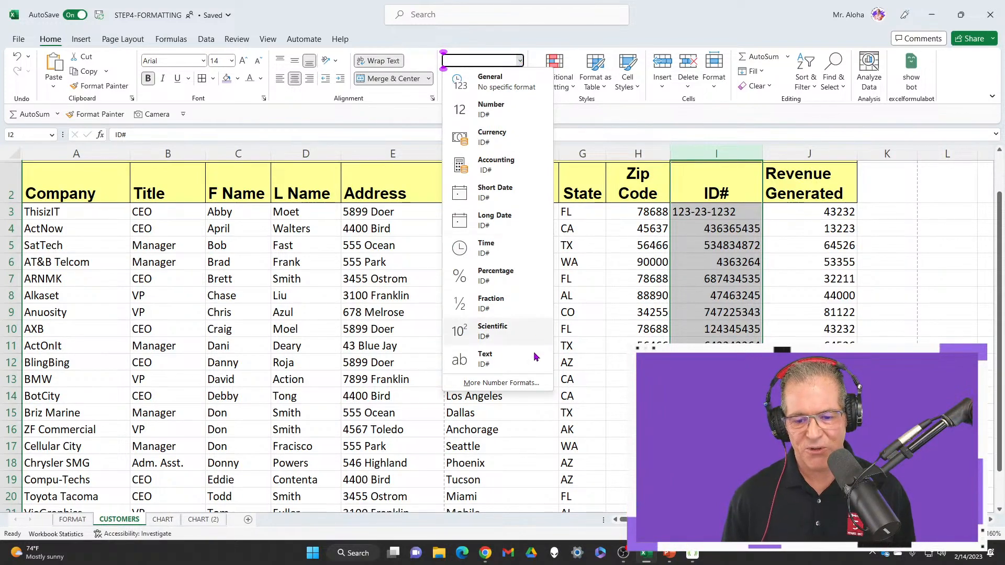
{"action": "left_click", "coordinate": [527, 385]}
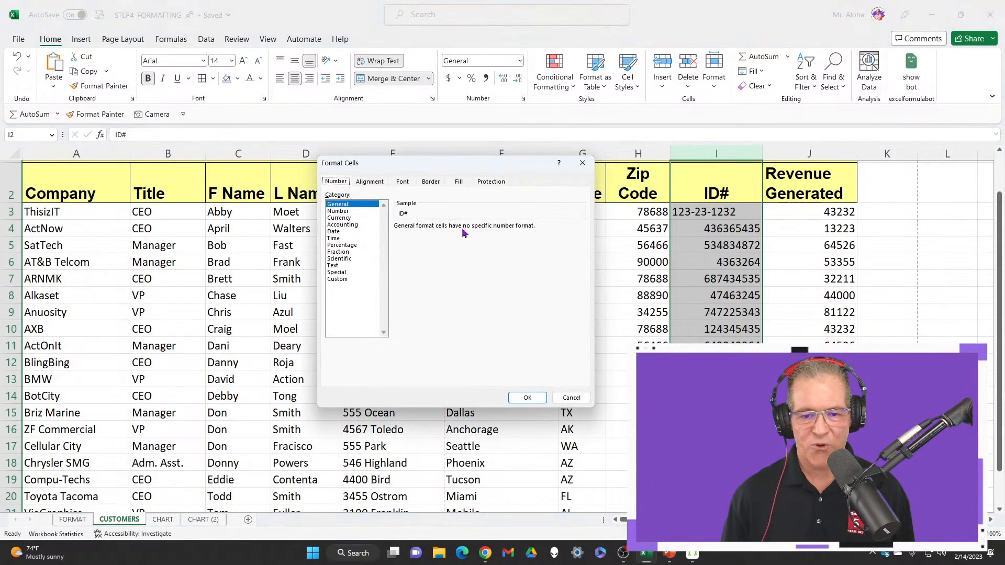
{"action": "left_click_drag", "start_coordinate": [476, 166], "coordinate": [535, 128]}
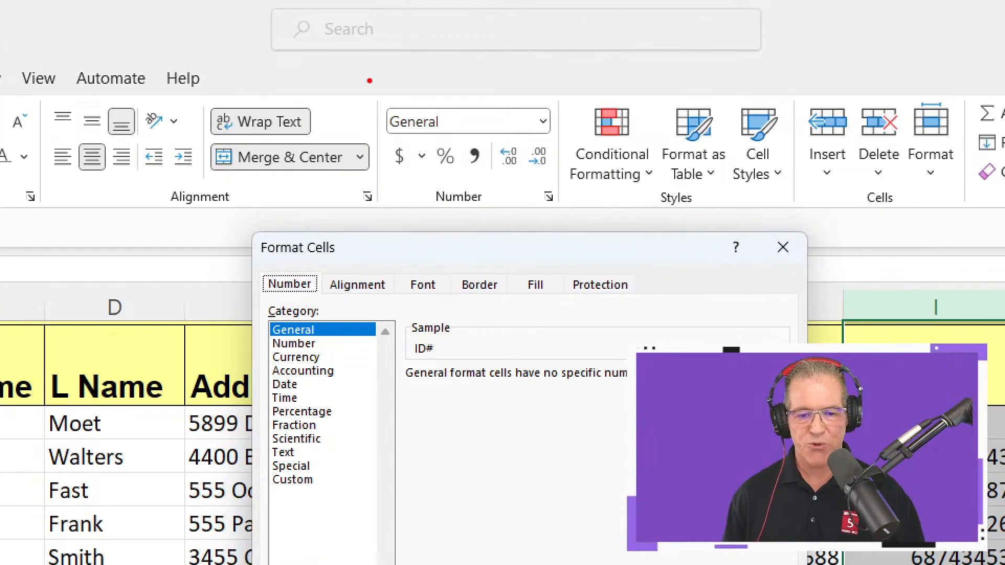
{"action": "left_click_drag", "start_coordinate": [369, 80], "coordinate": [634, 240]}
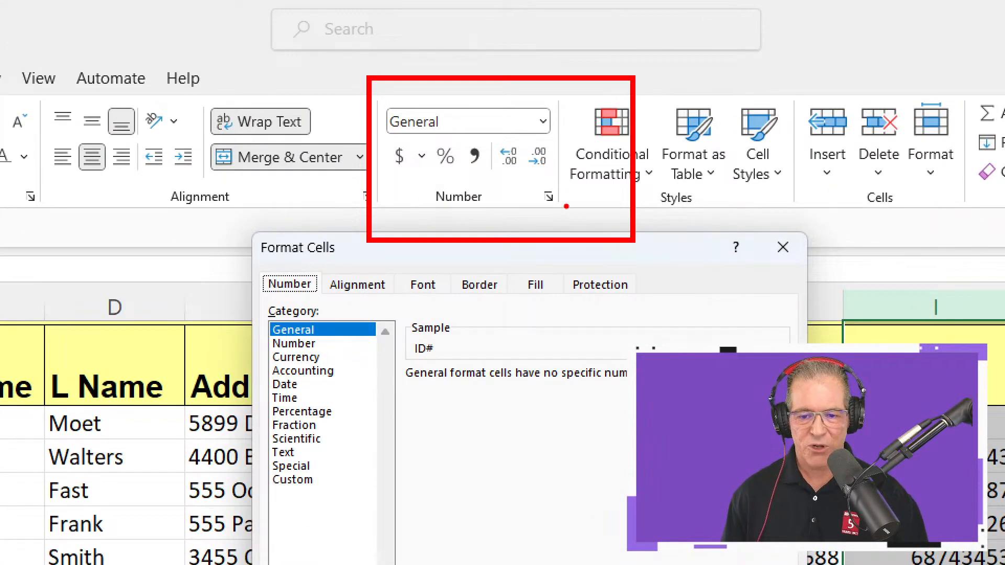
{"action": "left_click_drag", "start_coordinate": [555, 198], "coordinate": [676, 198]}
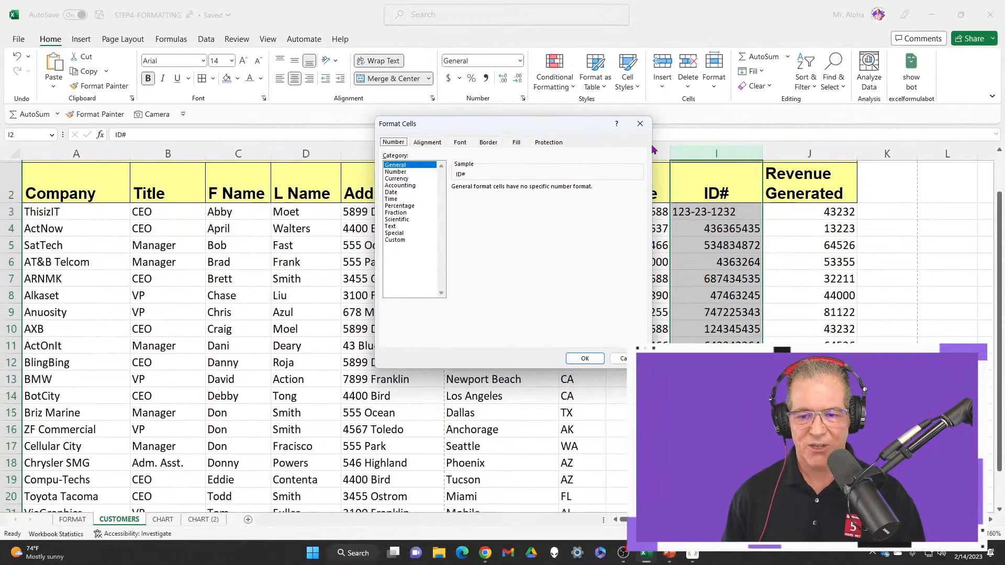
{"action": "left_click", "coordinate": [643, 127]}
Format the whole ID# column with the Special Social Security Number format, and center its entries
{"action": "left_click", "coordinate": [522, 100]}
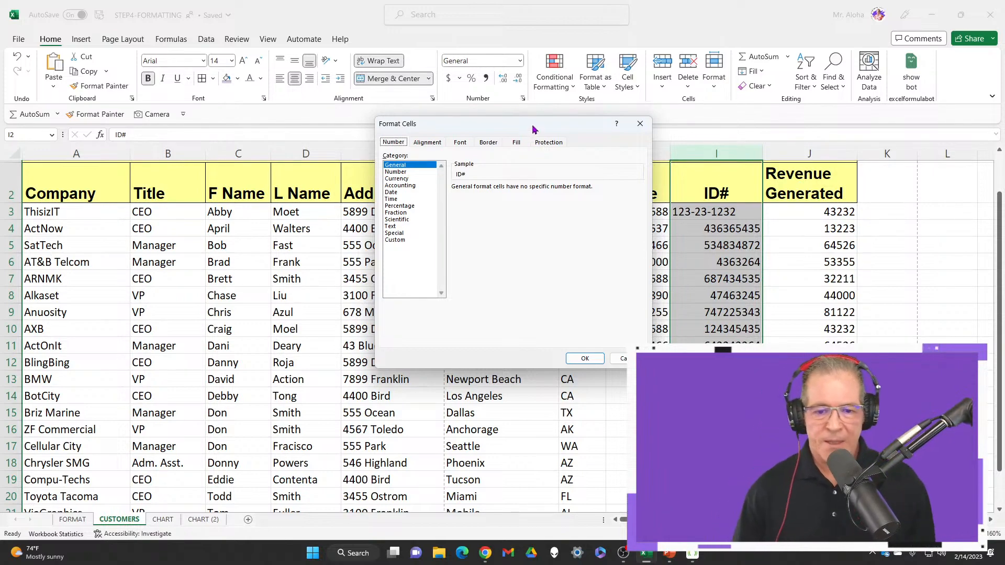
{"action": "left_click_drag", "start_coordinate": [528, 132], "coordinate": [540, 135]}
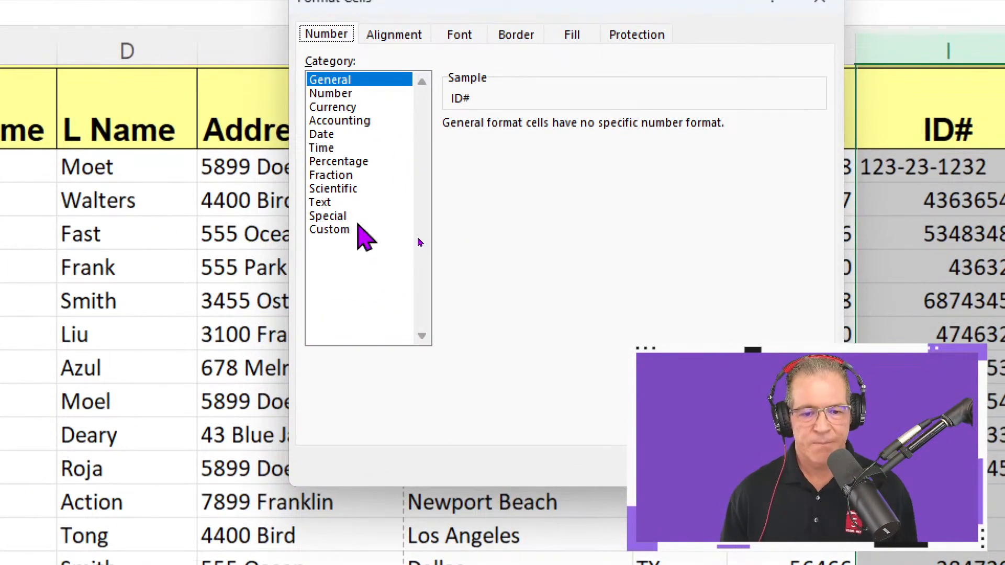
{"action": "left_click", "coordinate": [417, 236]}
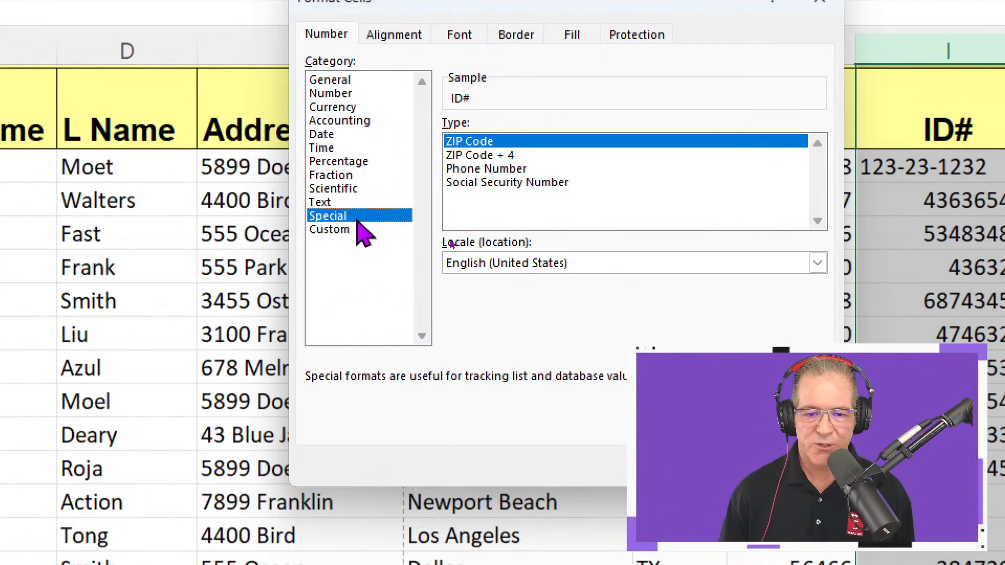
{"action": "left_click", "coordinate": [524, 225]}
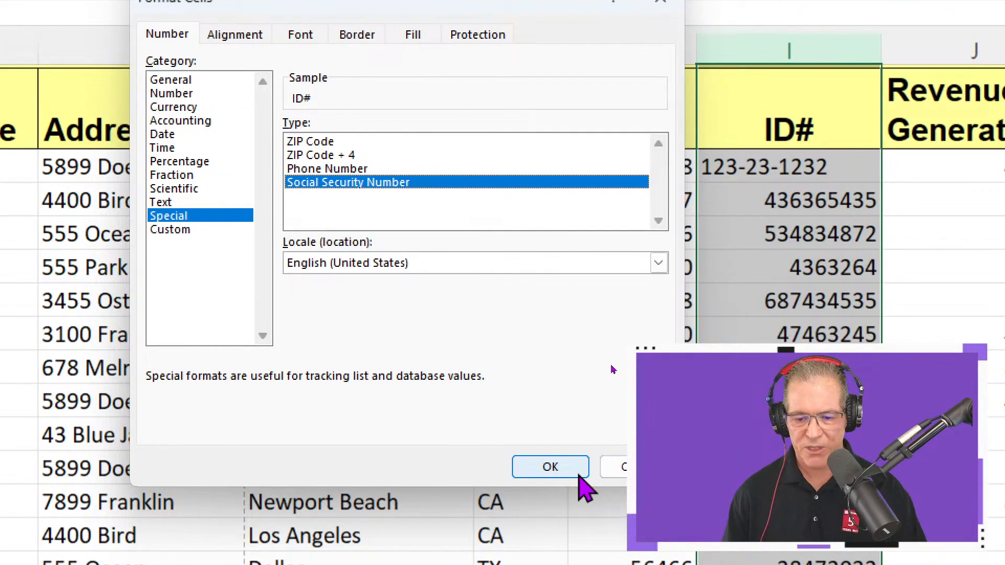
{"action": "left_click", "coordinate": [732, 467]}
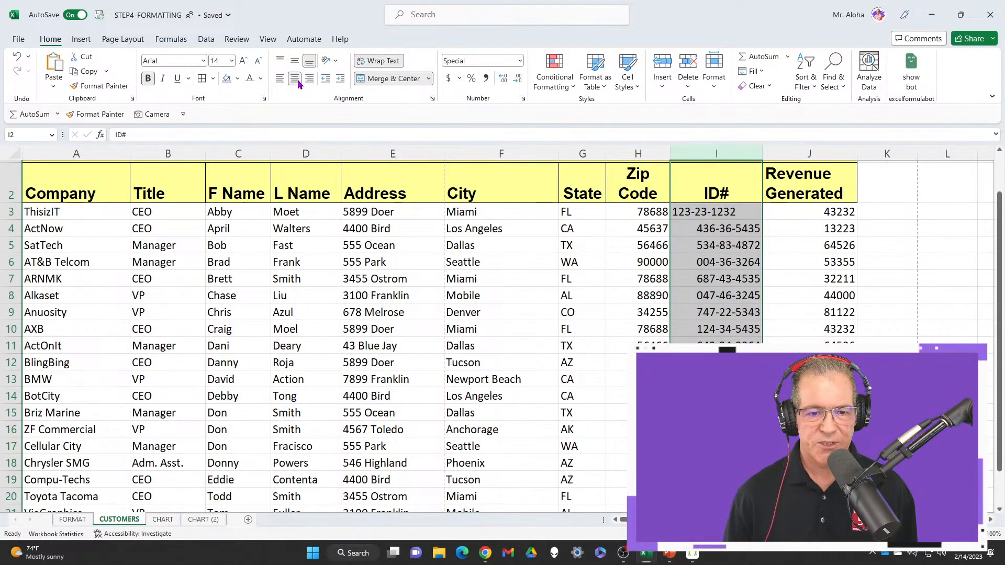
{"action": "left_click", "coordinate": [295, 82]}
{"action": "left_click", "coordinate": [296, 82]}
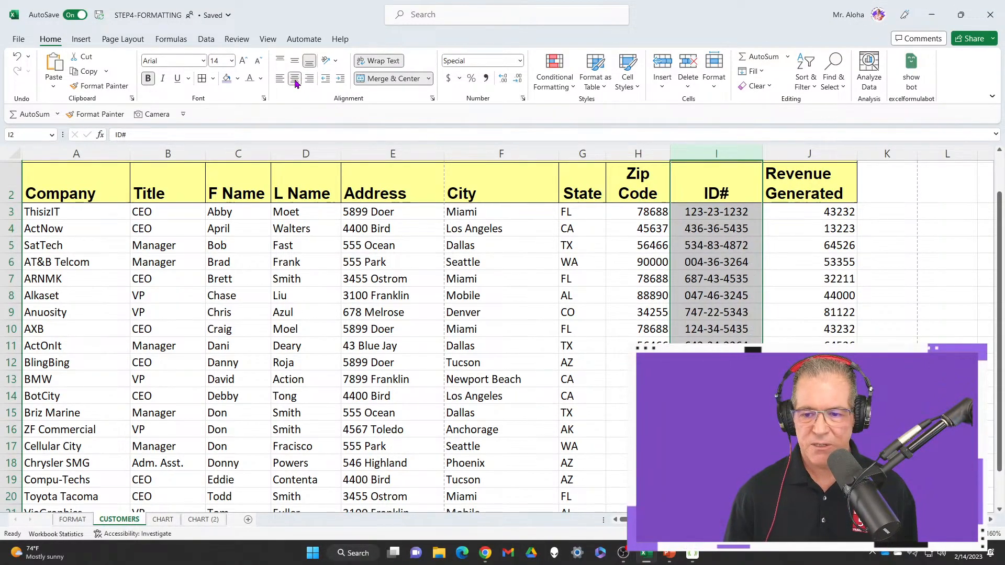
{"action": "left_click", "coordinate": [728, 214]}
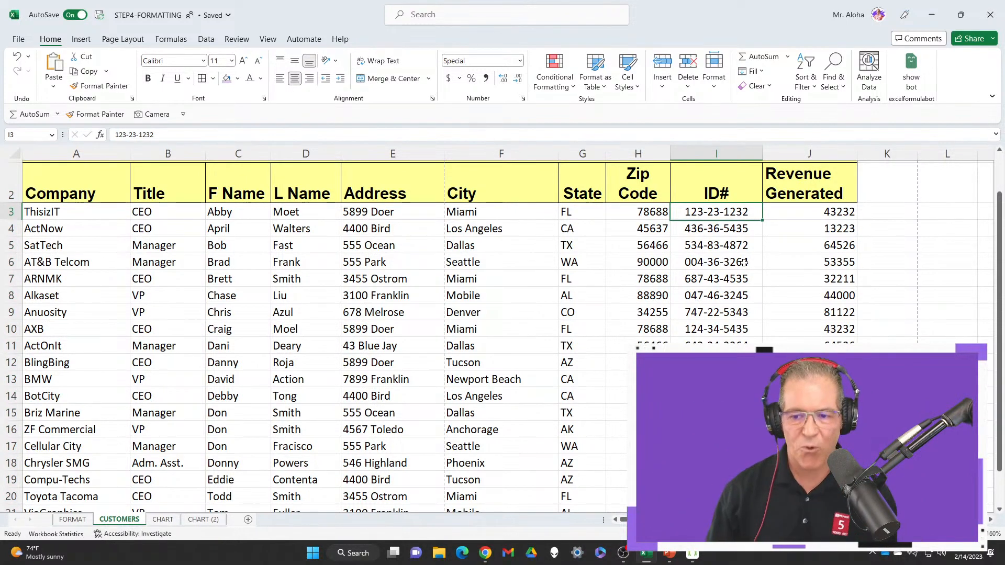
Check the Revenue Generated column down to its last record, and look over the number formats offered for the whole column without applying any
{"action": "left_click", "coordinate": [823, 213]}
{"action": "scroll", "coordinate": [823, 215], "scroll_direction": "down", "scroll_amount": 2}
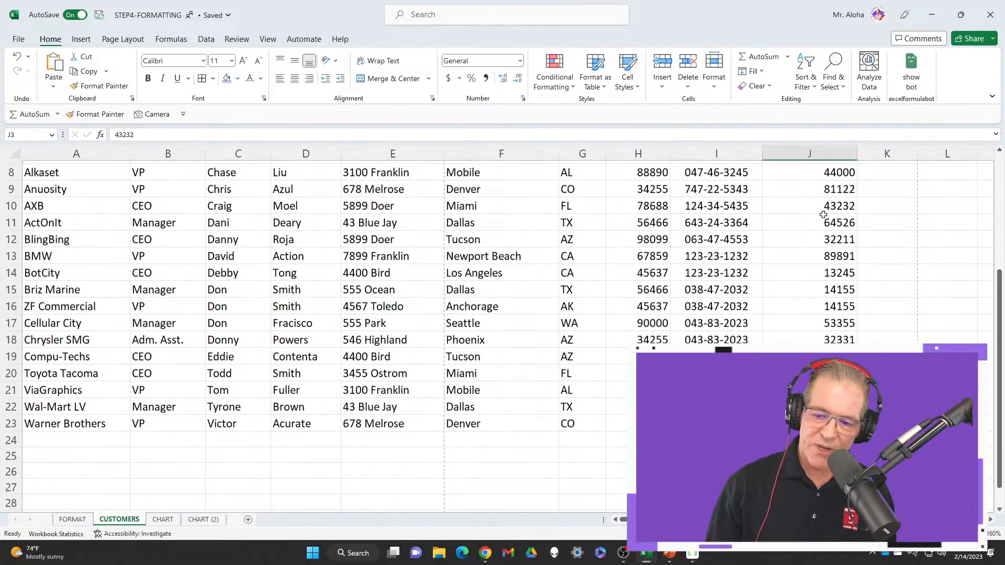
{"action": "scroll", "coordinate": [823, 214], "scroll_direction": "up", "scroll_amount": 3}
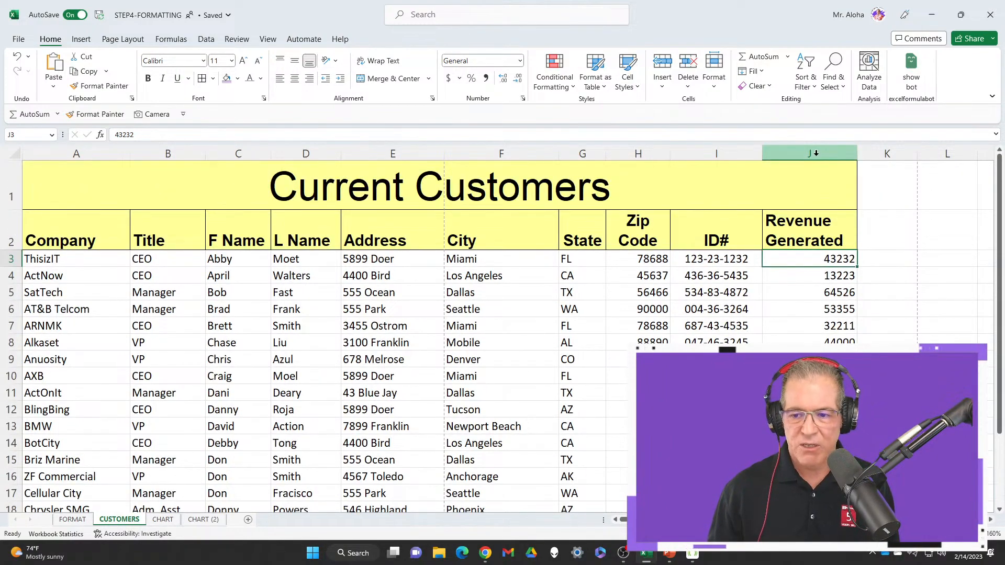
{"action": "left_click", "coordinate": [815, 152]}
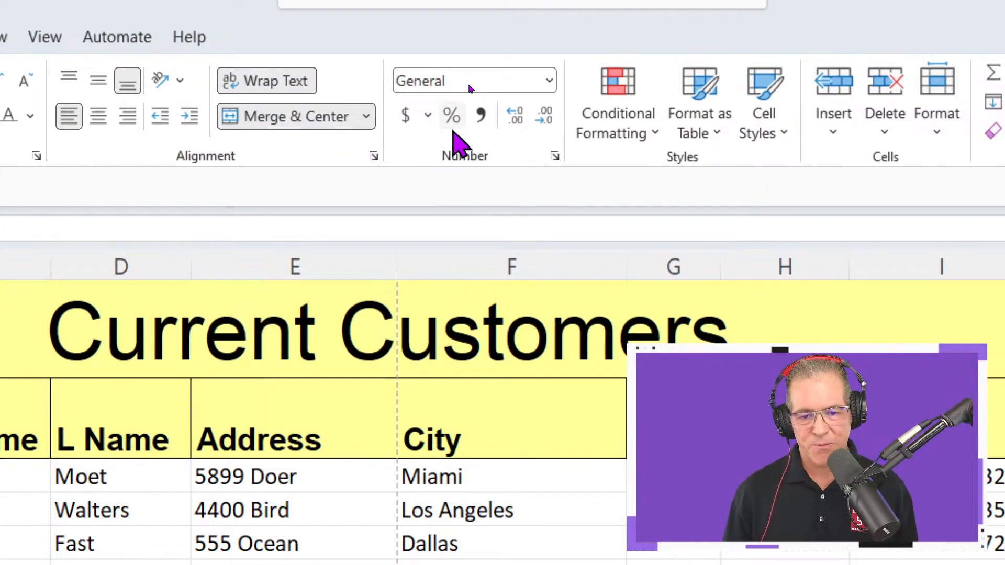
{"action": "left_click", "coordinate": [429, 116]}
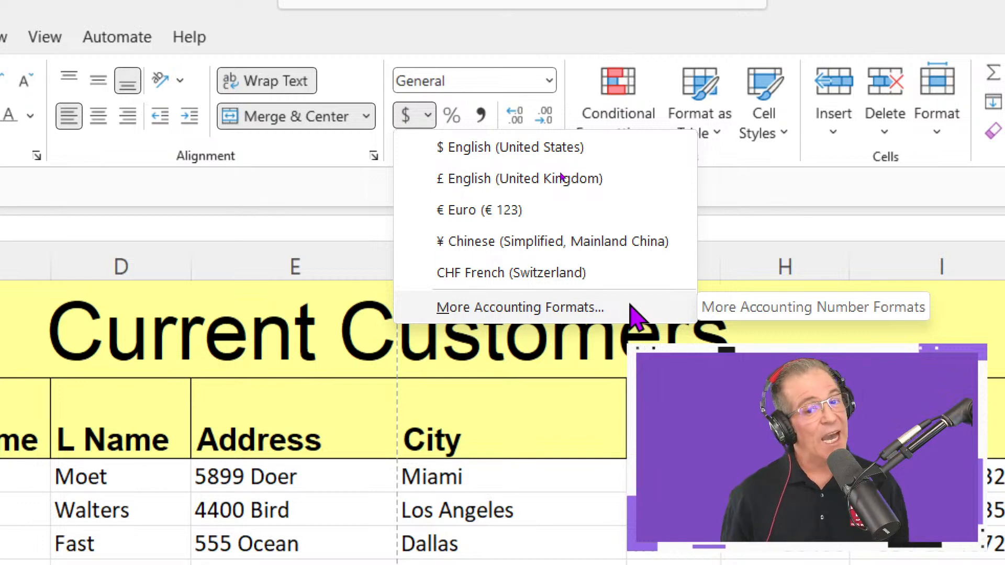
{"action": "left_click", "coordinate": [550, 80]}
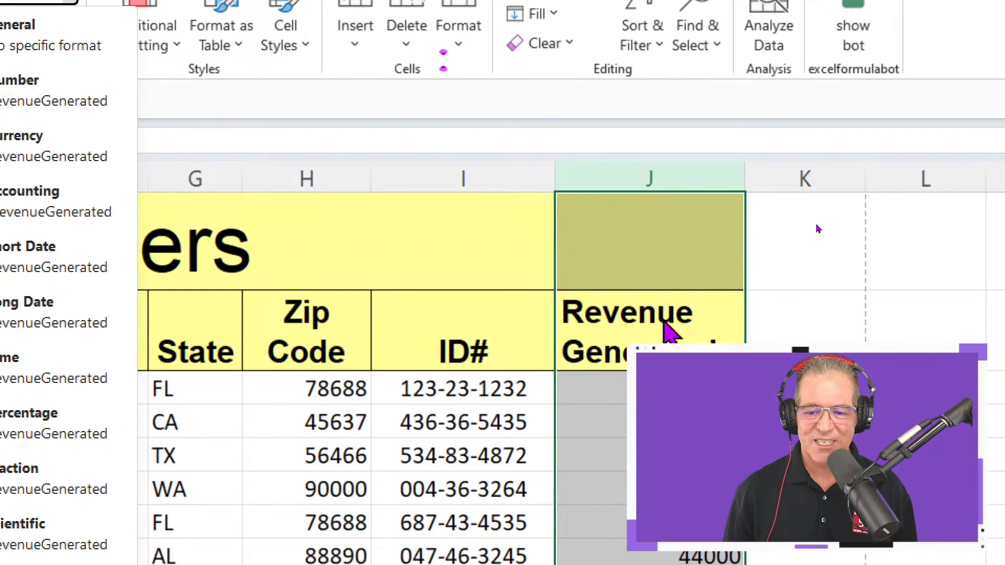
{"action": "left_click", "coordinate": [832, 270]}
{"action": "double_click", "coordinate": [821, 261]}
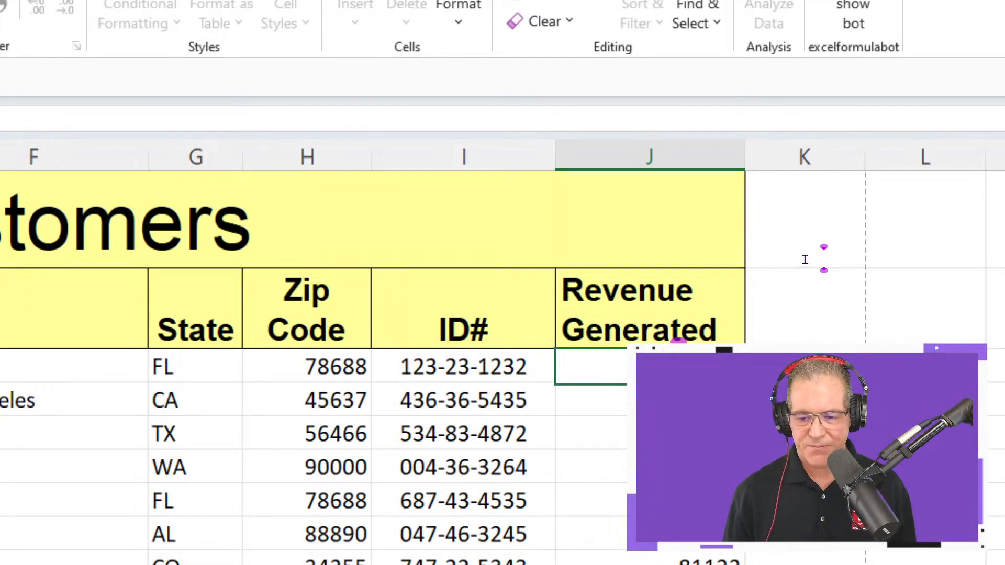
Preview the available number formats for the revenue values in J3:J6, and dismiss the list without applying one
{"action": "left_click_drag", "start_coordinate": [650, 373], "coordinate": [605, 457]}
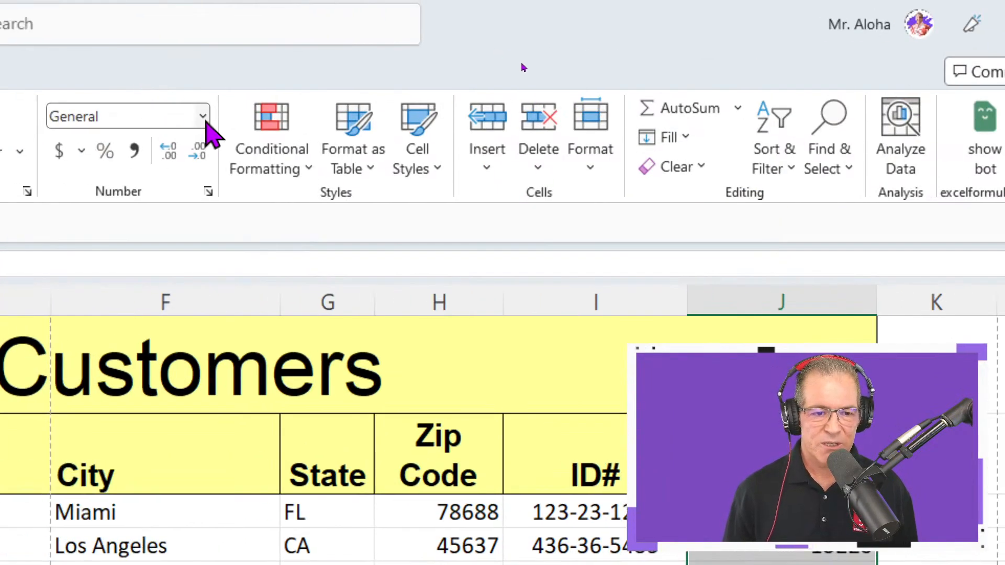
{"action": "left_click", "coordinate": [35, 88]}
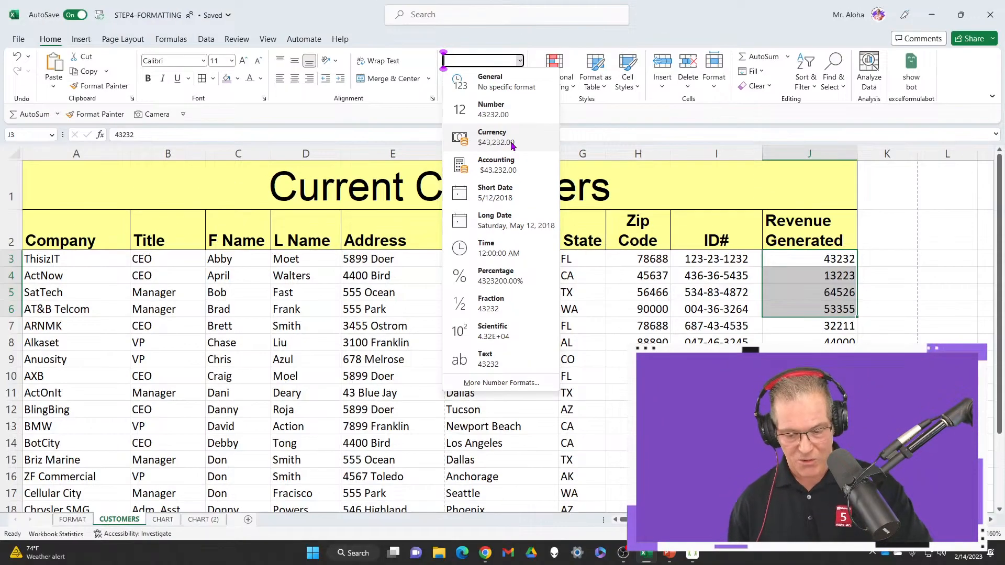
{"action": "left_click", "coordinate": [817, 221]}
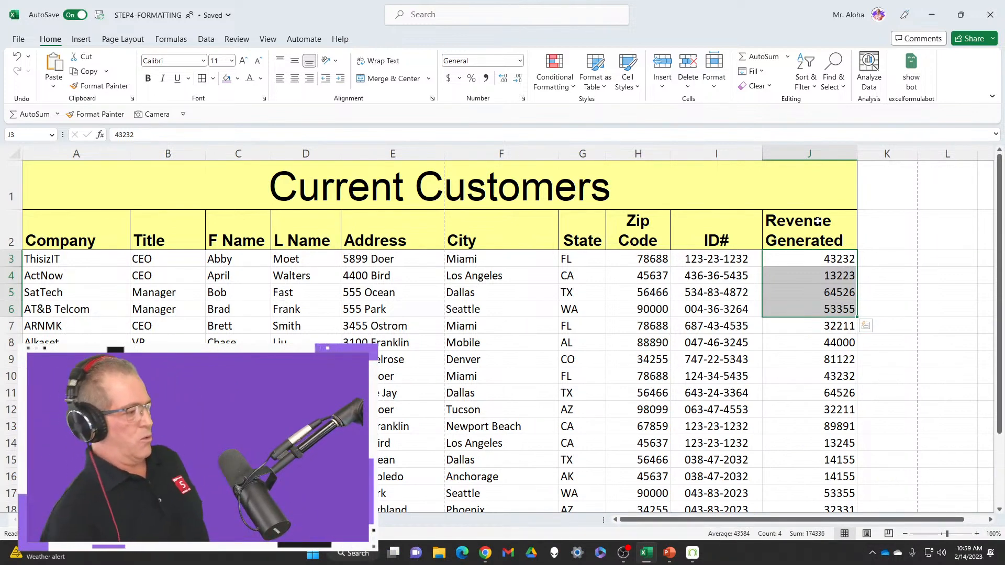
Format the whole Revenue Generated column with the Accounting number format and reduce it to zero decimal places
{"action": "left_click", "coordinate": [810, 154]}
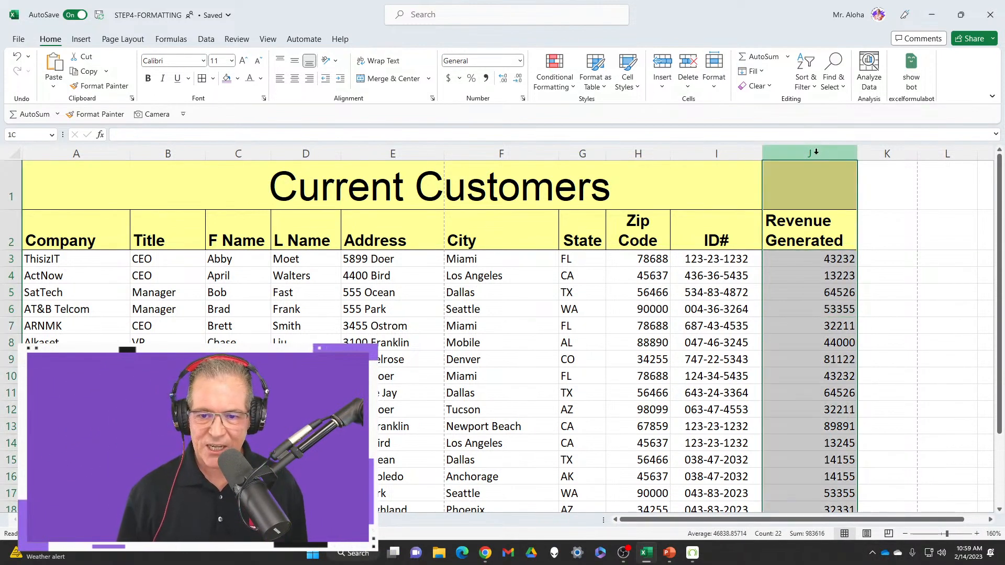
{"action": "left_click", "coordinate": [448, 80]}
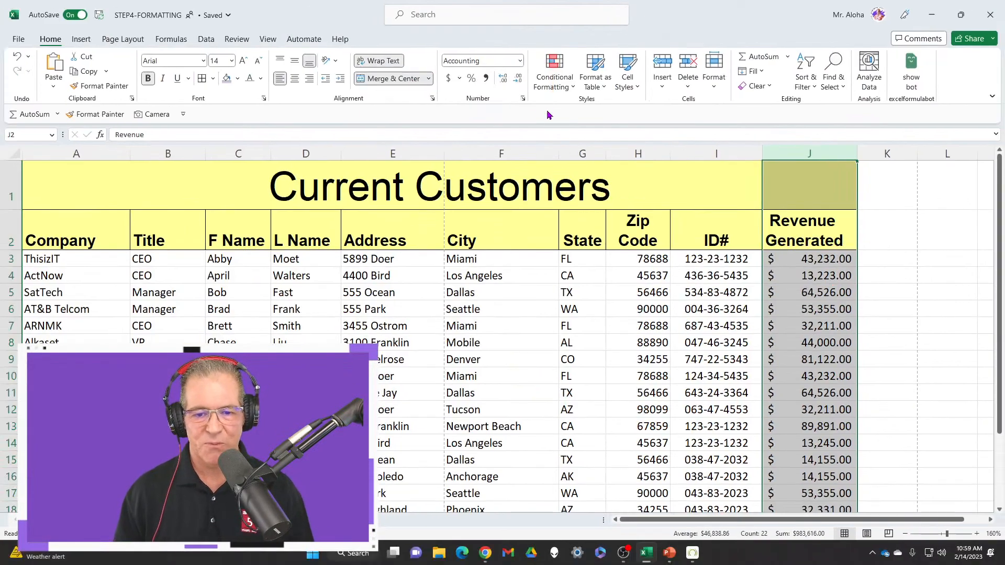
{"action": "double_click", "coordinate": [518, 79]}
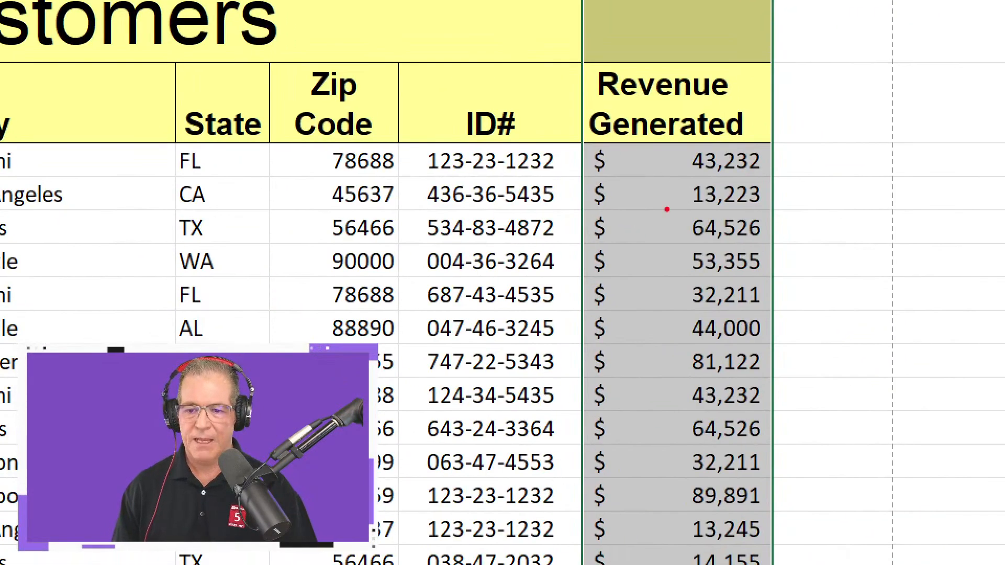
{"action": "left_click_drag", "start_coordinate": [632, 529], "coordinate": [626, 563]}
{"action": "mouse_move", "coordinate": [599, 131]}
{"action": "left_mouse_down"}
{"action": "mouse_move", "coordinate": [593, 55]}
{"action": "mouse_move", "coordinate": [596, 130]}
{"action": "left_mouse_up"}
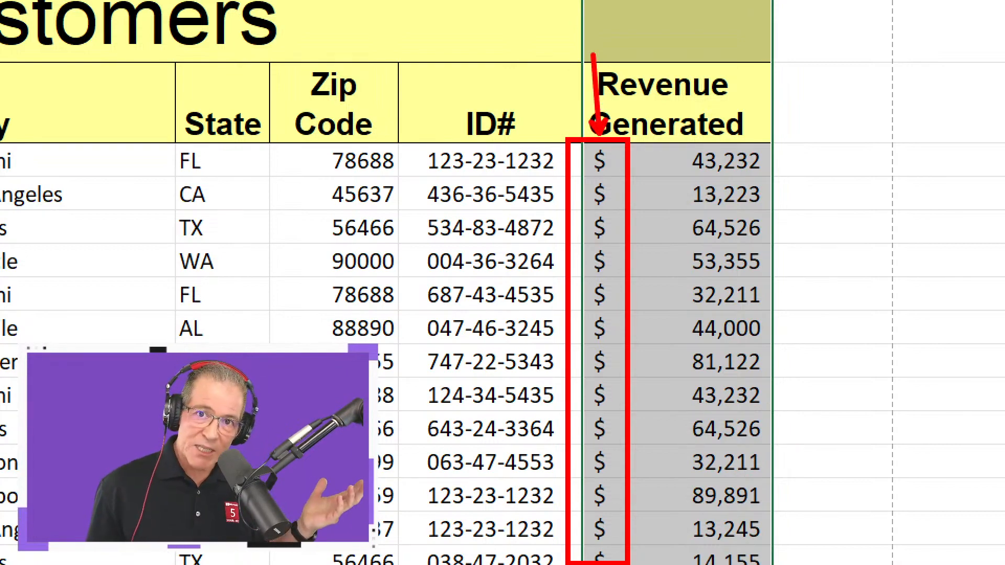
{"action": "key", "text": "Escape"}
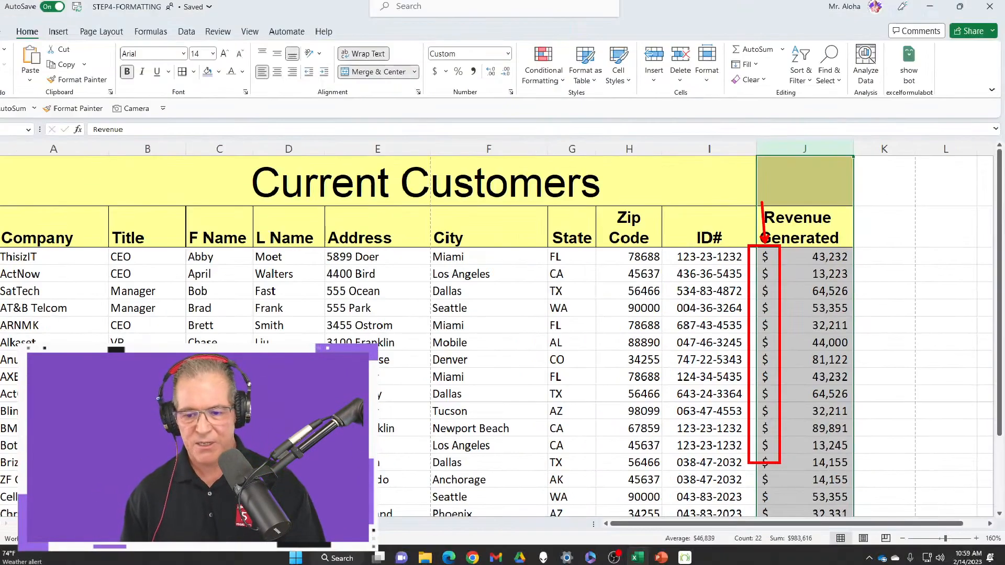
Apply the Currency number format to the whole Revenue Generated column
{"action": "left_click", "coordinate": [520, 61]}
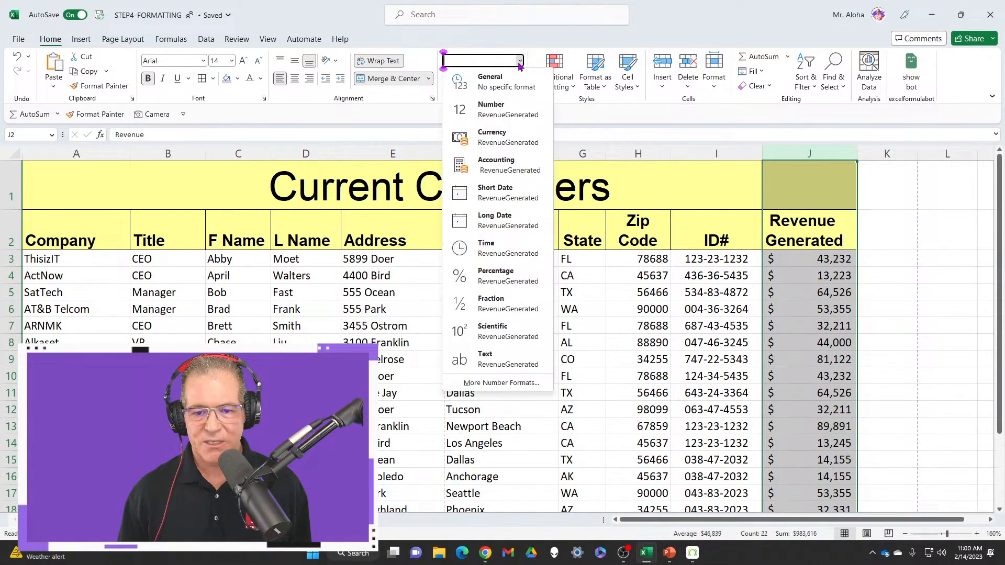
{"action": "left_click", "coordinate": [507, 139]}
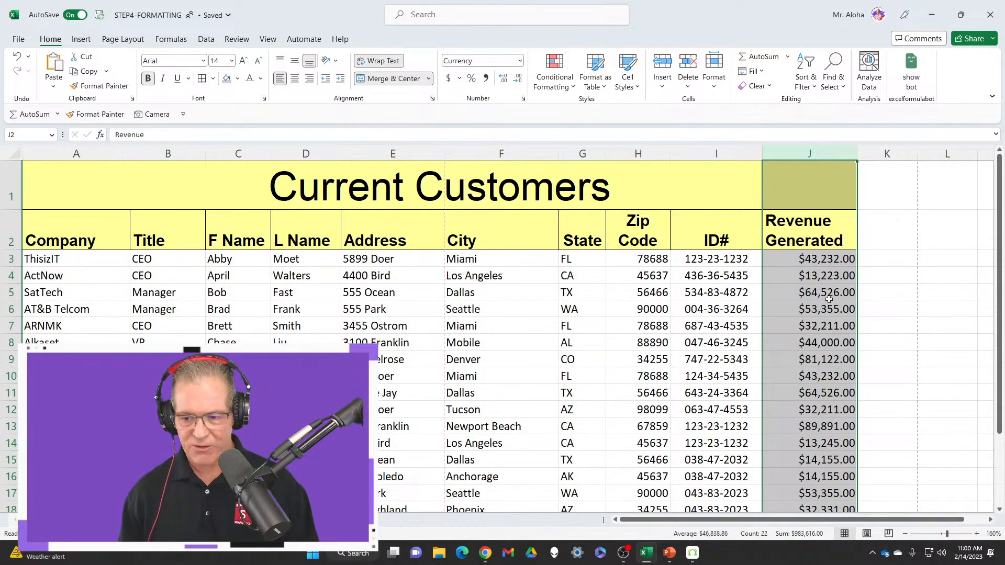
{"action": "key", "text": "ctrl+1"}
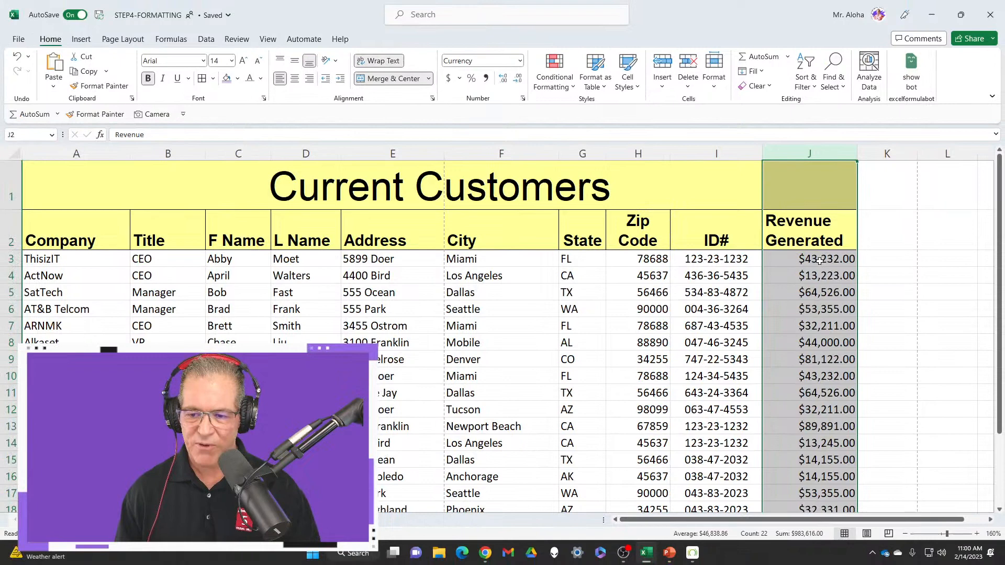
Enter sample revenues of 4,350,000, 35,000, 3,500 and 350 in J3:J6 to compare how the dollar signs line up
{"action": "left_click", "coordinate": [820, 260]}
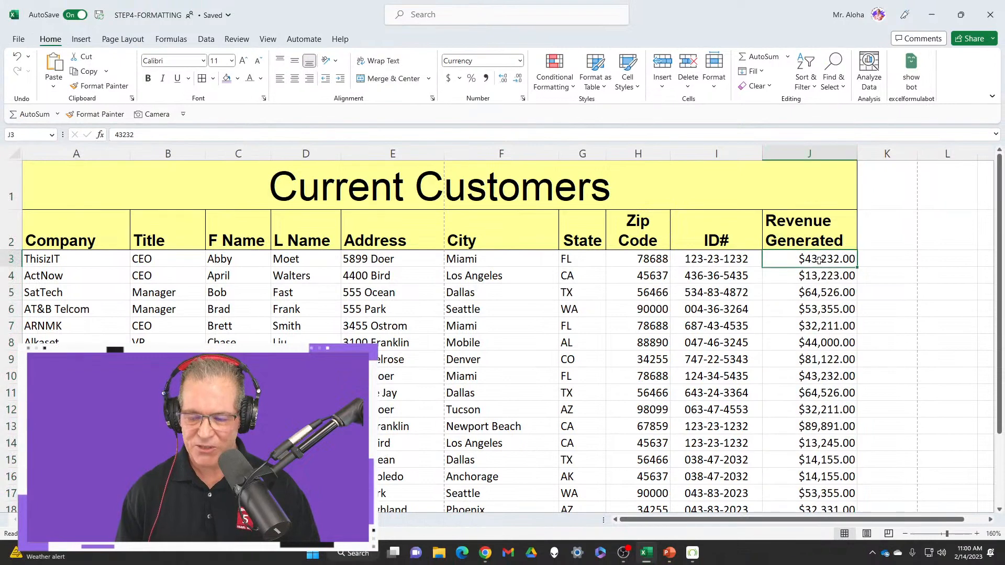
{"action": "type", "text": "4,"}
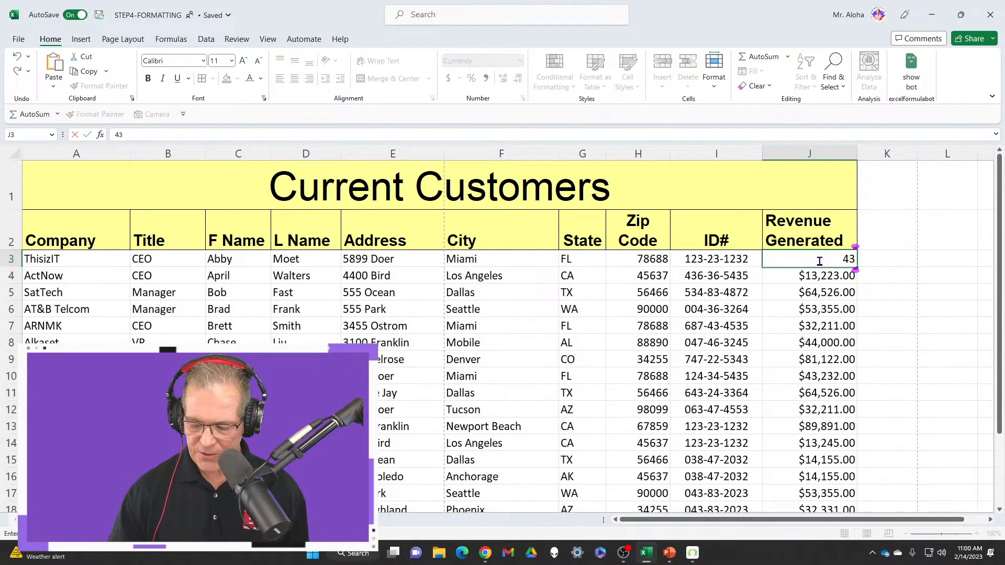
{"action": "type", "text": "350,000"}
{"action": "key", "text": "Return"}
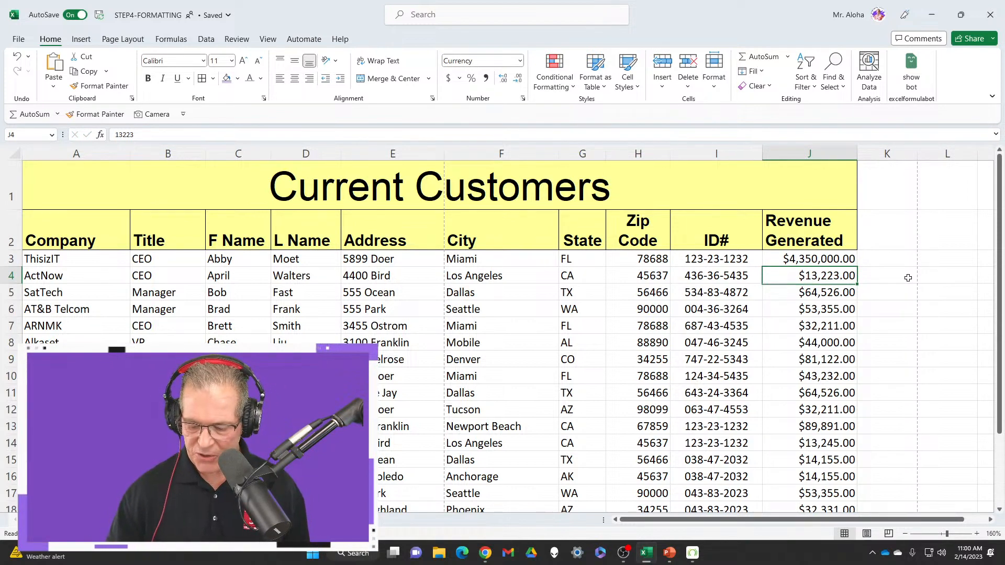
{"action": "type", "text": "350"}
{"action": "key", "text": "Return"}
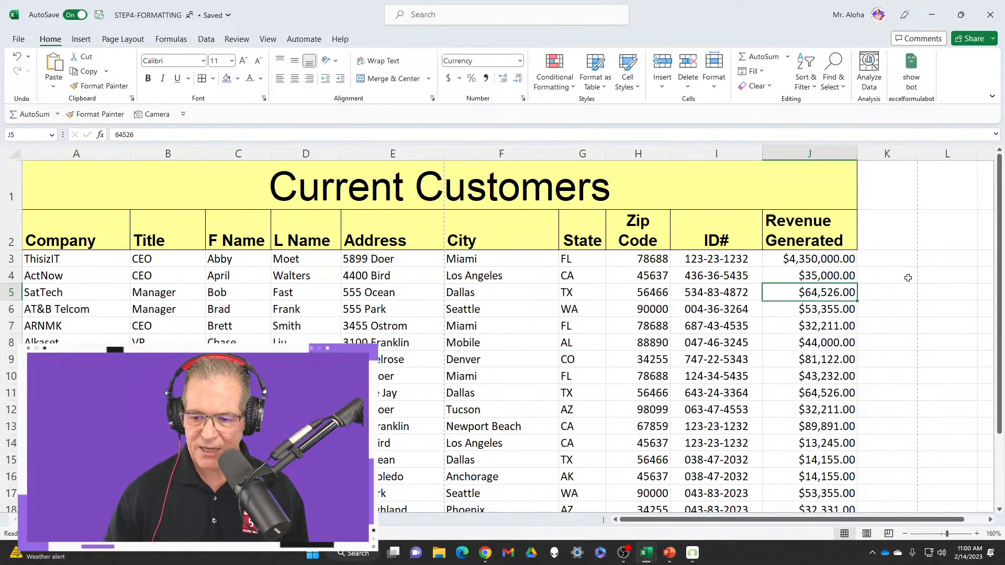
{"action": "type", "text": "3500"}
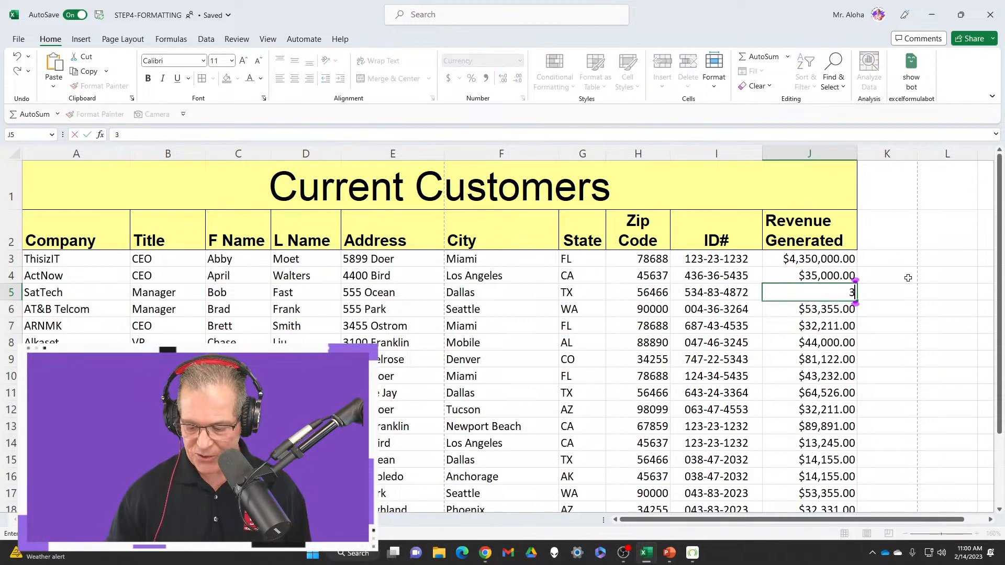
{"action": "key", "text": "Return"}
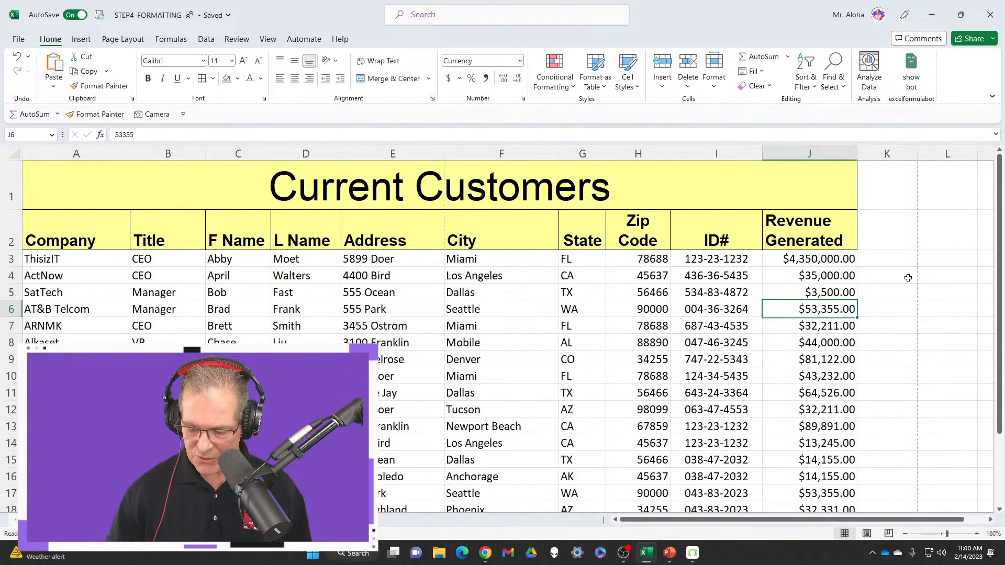
{"action": "type", "text": "350"}
{"action": "key", "text": "Return"}
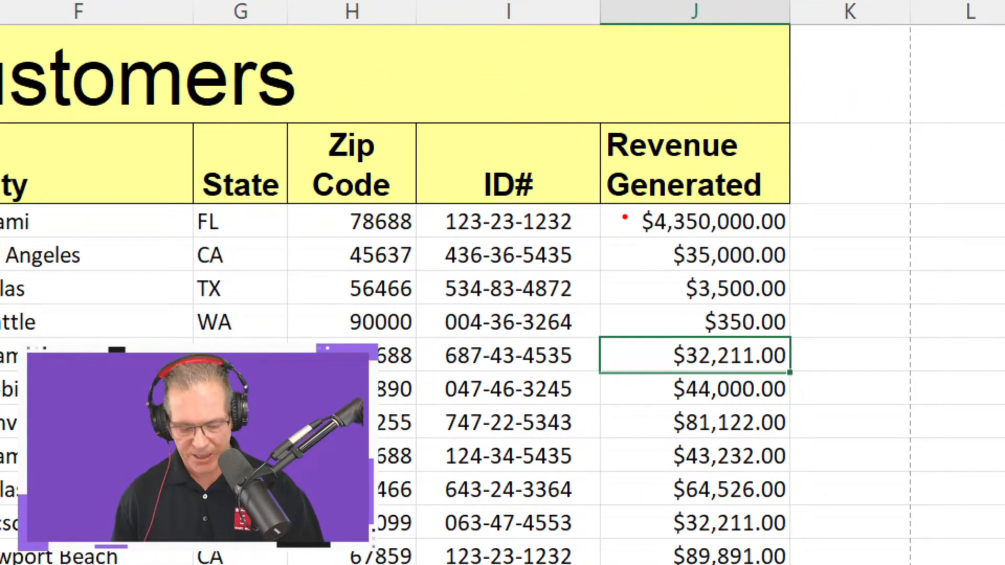
{"action": "mouse_move", "coordinate": [624, 214]}
{"action": "left_mouse_down"}
{"action": "mouse_move", "coordinate": [684, 331]}
{"action": "mouse_move", "coordinate": [720, 349]}
{"action": "left_mouse_up"}
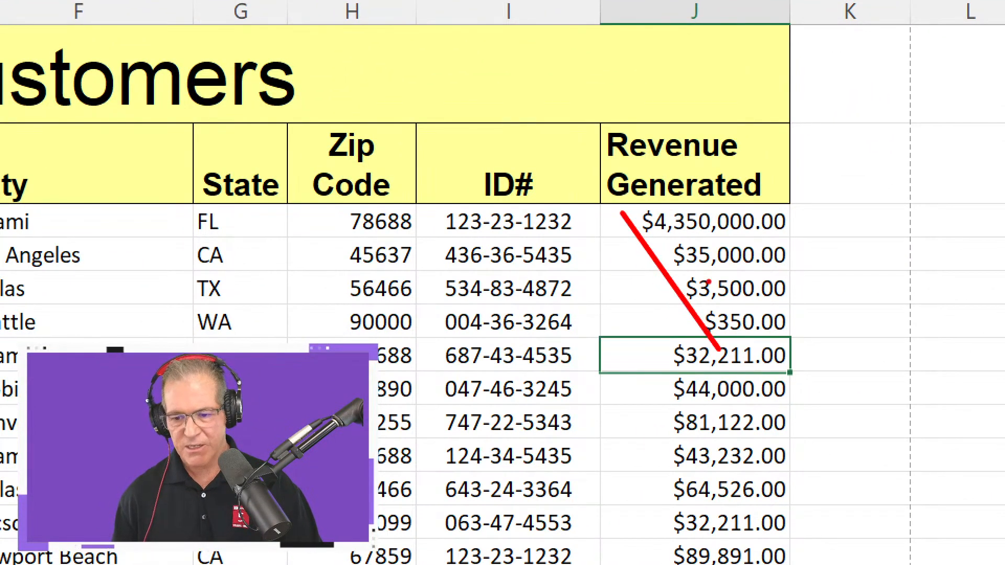
{"action": "left_click_drag", "start_coordinate": [660, 176], "coordinate": [661, 202]}
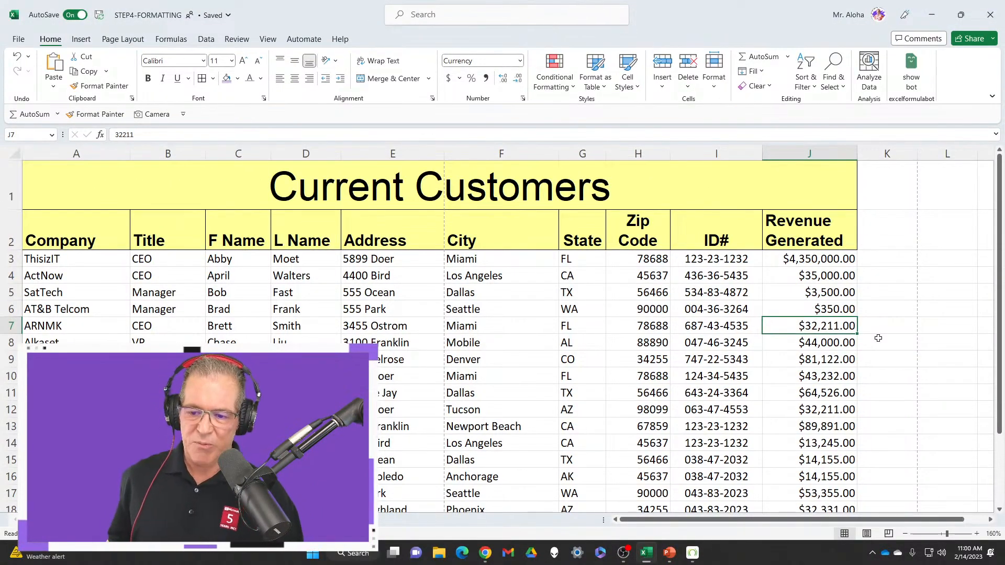
Undo the four sample revenue entries and the Currency format on the Revenue Generated column
{"action": "key", "text": "ctrl+z"}
{"action": "key", "text": "ctrl+z"}
{"action": "key", "text": "ctrl+z"}
{"action": "key", "text": "ctrl+z"}
{"action": "key", "text": "ctrl+z"}
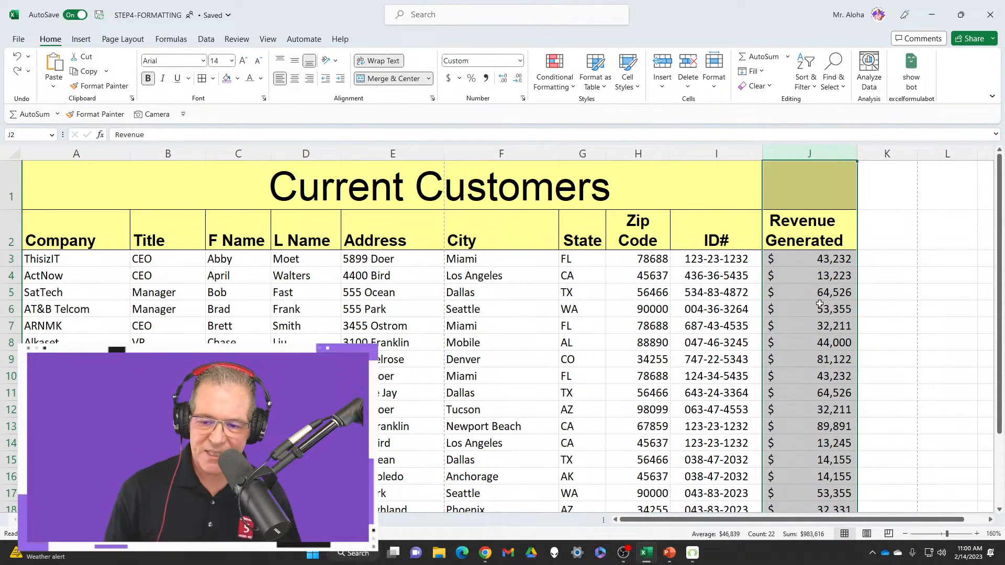
Review the formatted Current Customers list from its headings down to the last record
{"action": "left_click", "coordinate": [792, 289]}
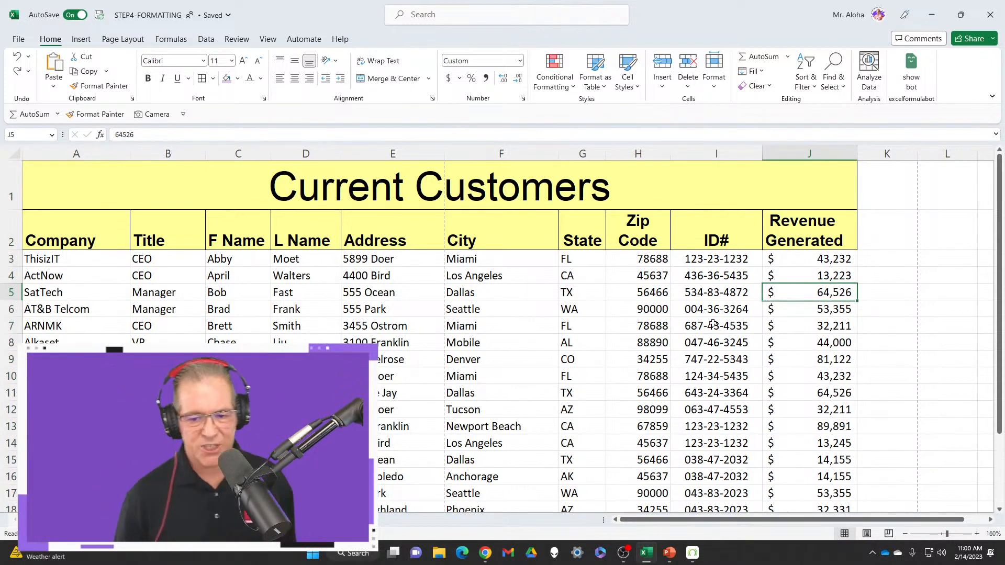
{"action": "scroll", "coordinate": [617, 351], "scroll_direction": "down", "scroll_amount": 2}
{"action": "scroll", "coordinate": [617, 351], "scroll_direction": "up", "scroll_amount": 2}
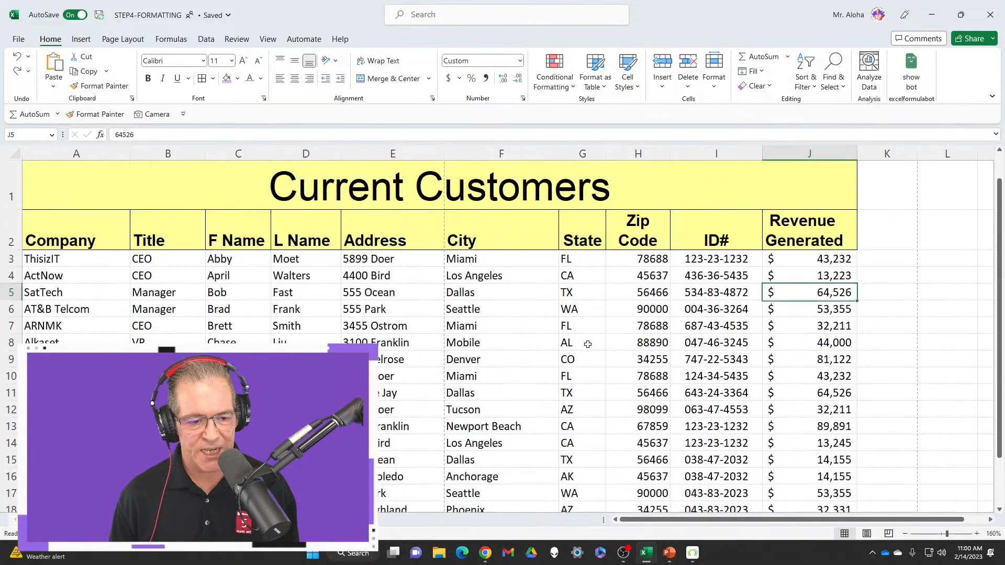
{"action": "scroll", "coordinate": [579, 351], "scroll_direction": "down", "scroll_amount": 1}
{"action": "scroll", "coordinate": [580, 350], "scroll_direction": "down", "scroll_amount": 2}
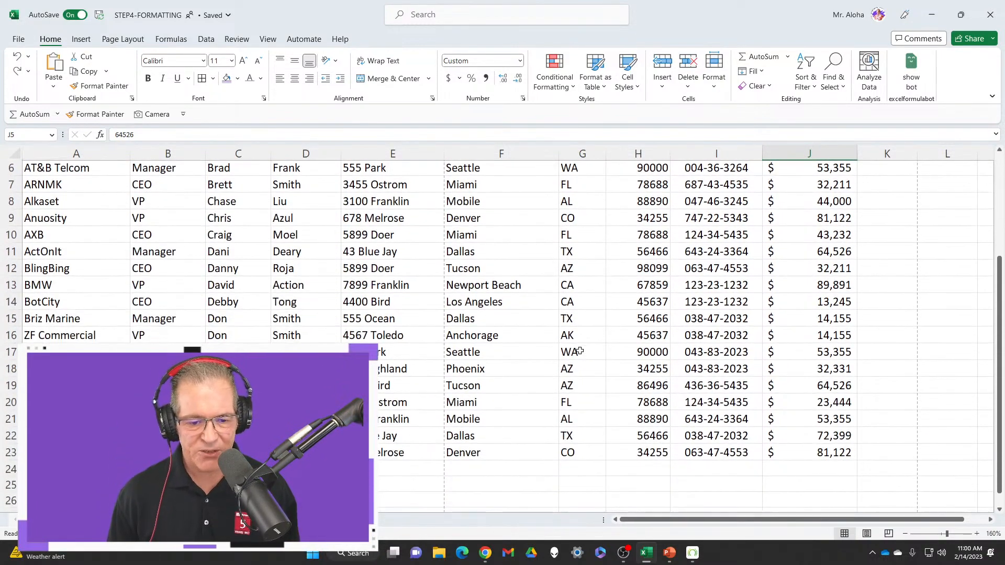
{"action": "scroll", "coordinate": [580, 350], "scroll_direction": "up", "scroll_amount": 2}
{"action": "scroll", "coordinate": [580, 350], "scroll_direction": "up", "scroll_amount": 1}
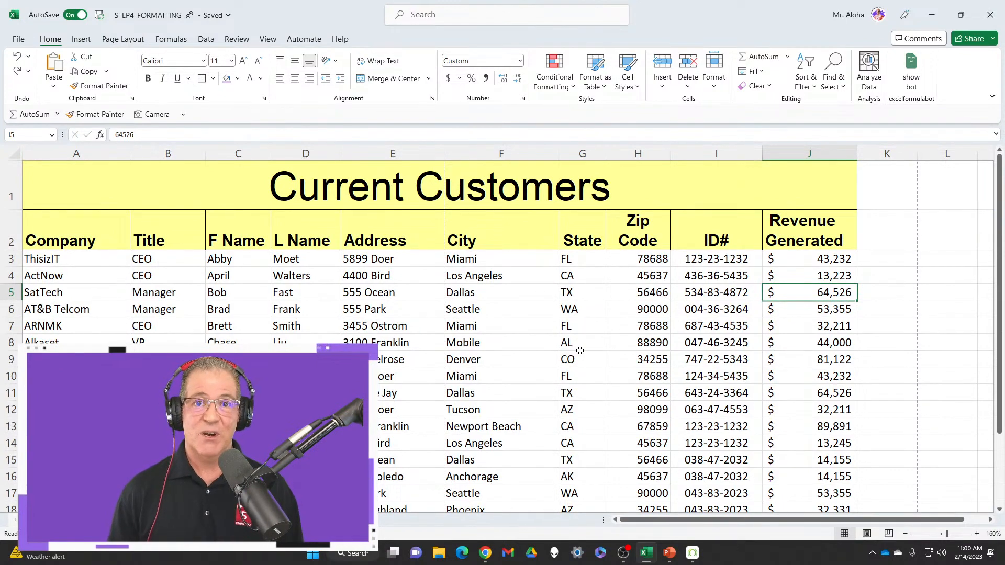
{"action": "scroll", "coordinate": [547, 362], "scroll_direction": "down", "scroll_amount": 2}
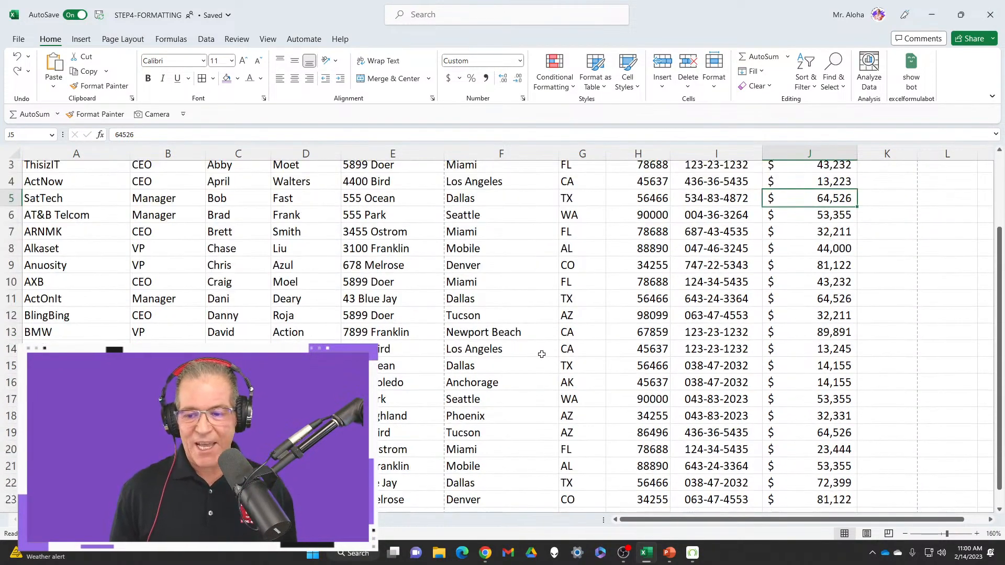
{"action": "scroll", "coordinate": [423, 333], "scroll_direction": "down", "scroll_amount": 2}
{"action": "scroll", "coordinate": [423, 334], "scroll_direction": "up", "scroll_amount": 3}
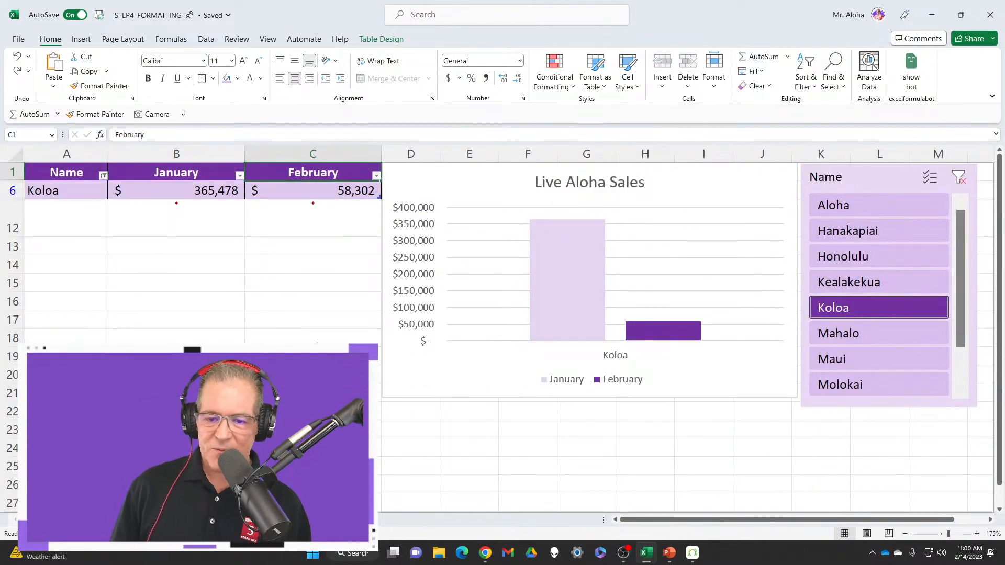
Clear the Name slicer's filter and examine the sales table, the Live Aloha Sales chart and the slicer
{"action": "left_click", "coordinate": [958, 178]}
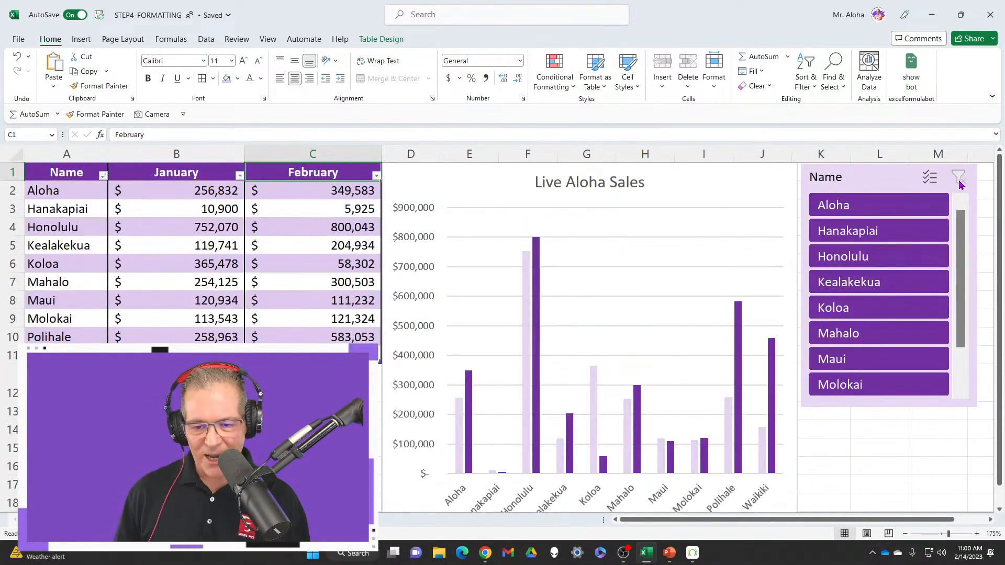
{"action": "scroll", "coordinate": [492, 267], "scroll_direction": "down", "scroll_amount": 3}
{"action": "scroll", "coordinate": [492, 267], "scroll_direction": "up", "scroll_amount": 3}
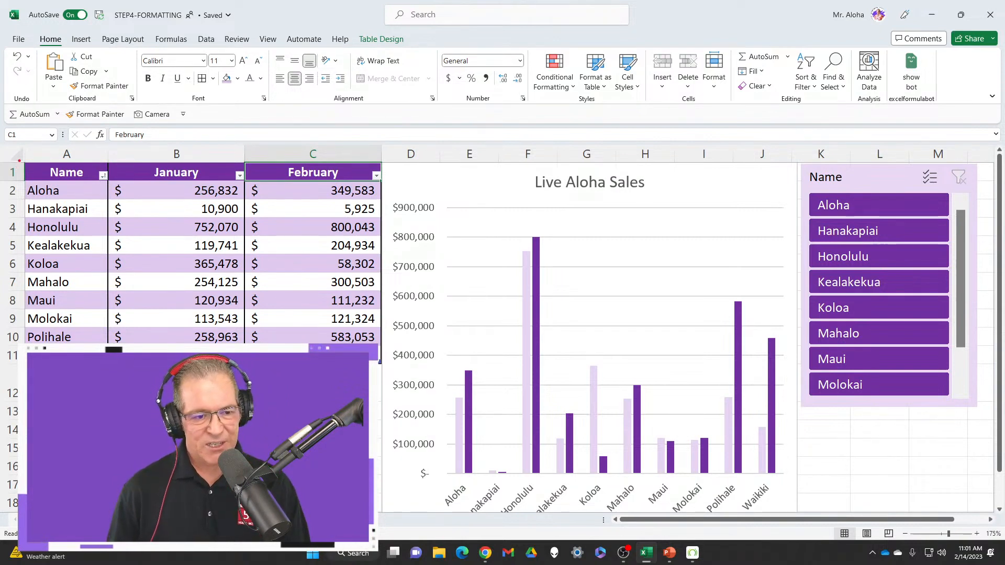
{"action": "mouse_move", "coordinate": [19, 161]}
{"action": "left_mouse_down"}
{"action": "mouse_move", "coordinate": [107, 324]}
{"action": "mouse_move", "coordinate": [343, 541]}
{"action": "left_mouse_up"}
{"action": "left_click_drag", "start_coordinate": [380, 365], "coordinate": [377, 366]}
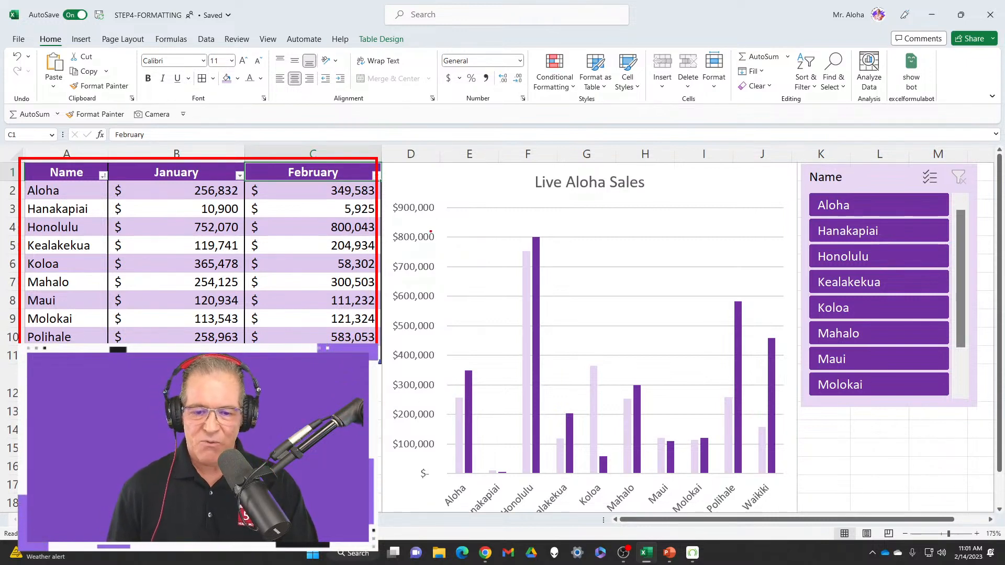
{"action": "mouse_move", "coordinate": [384, 155]}
{"action": "left_mouse_down"}
{"action": "mouse_move", "coordinate": [712, 467]}
{"action": "mouse_move", "coordinate": [798, 517]}
{"action": "left_mouse_up"}
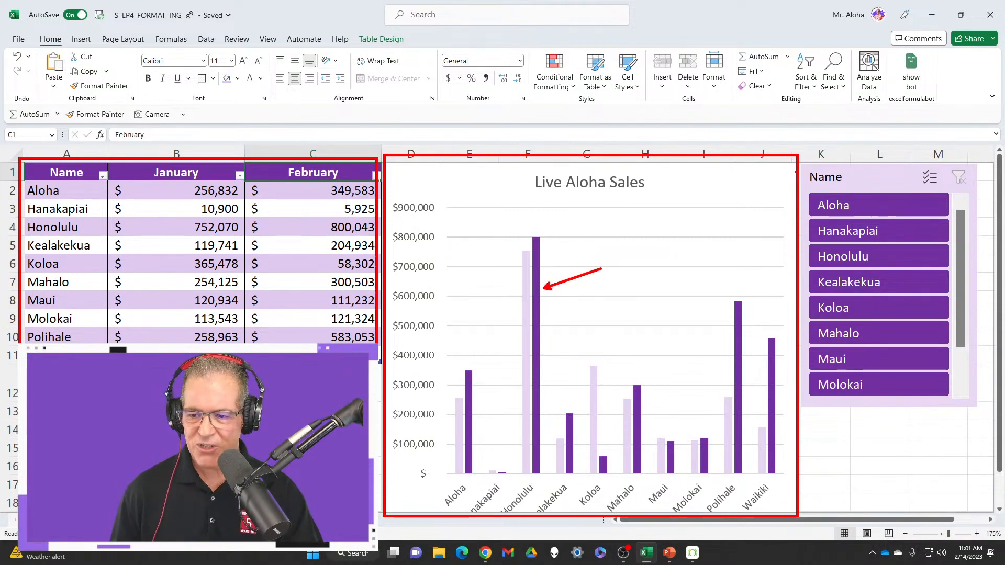
{"action": "left_click_drag", "start_coordinate": [955, 159], "coordinate": [981, 419]}
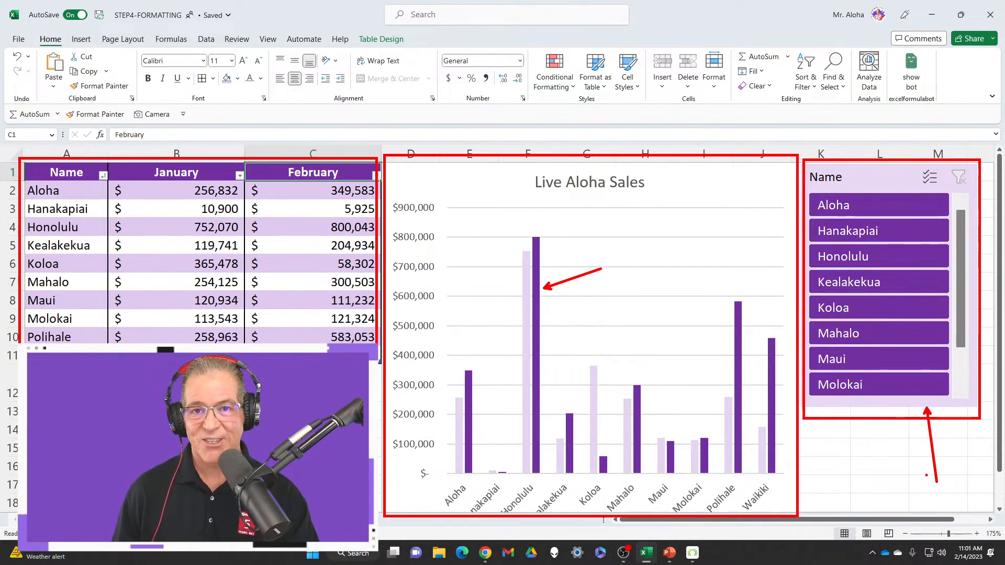
{"action": "key", "text": "Escape"}
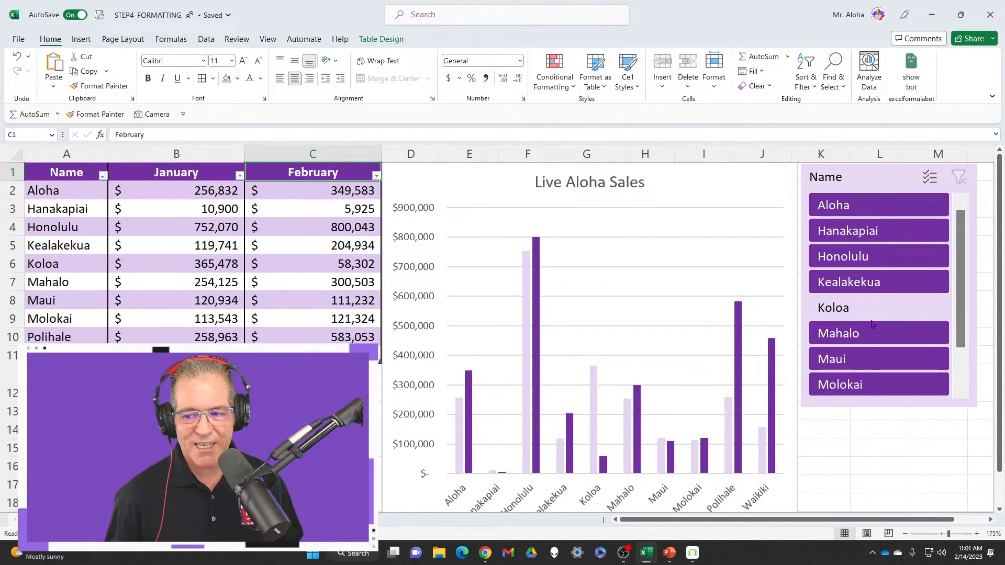
Filter the sales table and chart with the Name slicer, first to Aloha and finally to Honolulu
{"action": "left_click", "coordinate": [873, 207]}
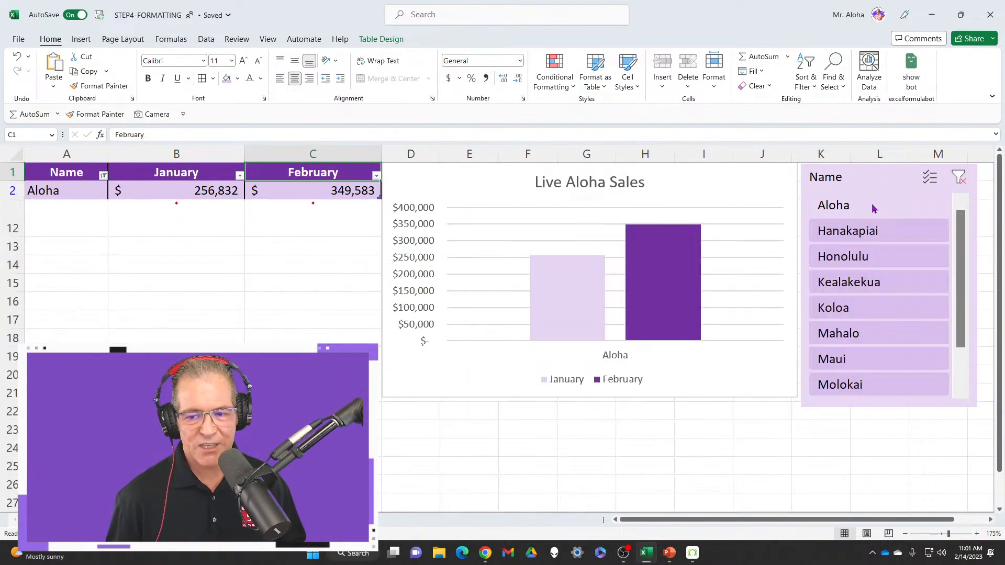
{"action": "left_click", "coordinate": [877, 257]}
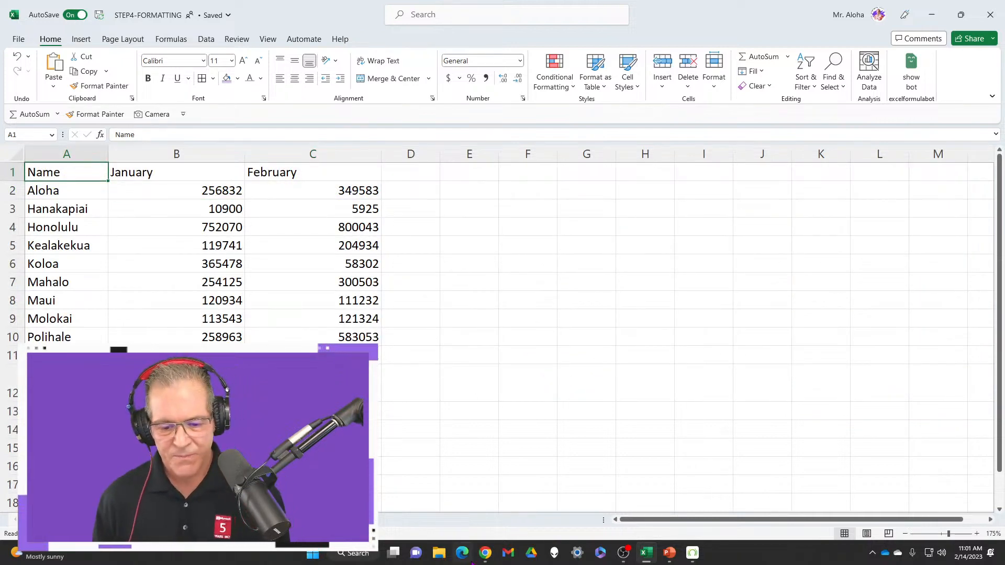
Switch to Chrome and look over the Excel VIP Membership page's free trial offer, skills list and live online classes
{"action": "mouse_move", "coordinate": [485, 555]}
{"action": "left_click", "coordinate": [435, 504]}
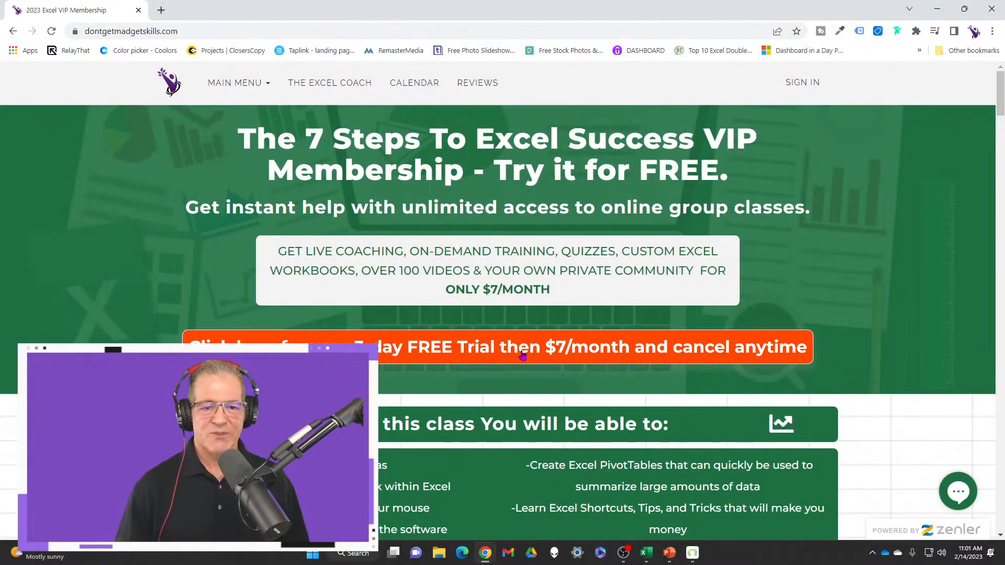
{"action": "scroll", "coordinate": [541, 322], "scroll_direction": "down", "scroll_amount": 2}
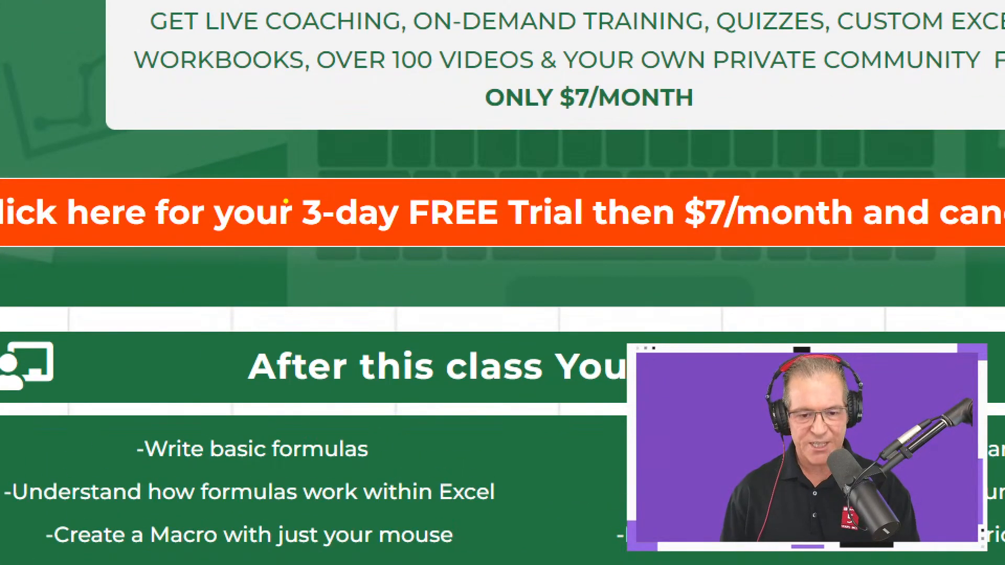
{"action": "mouse_move", "coordinate": [292, 170]}
{"action": "left_mouse_down"}
{"action": "mouse_move", "coordinate": [531, 213]}
{"action": "mouse_move", "coordinate": [551, 265]}
{"action": "left_mouse_up"}
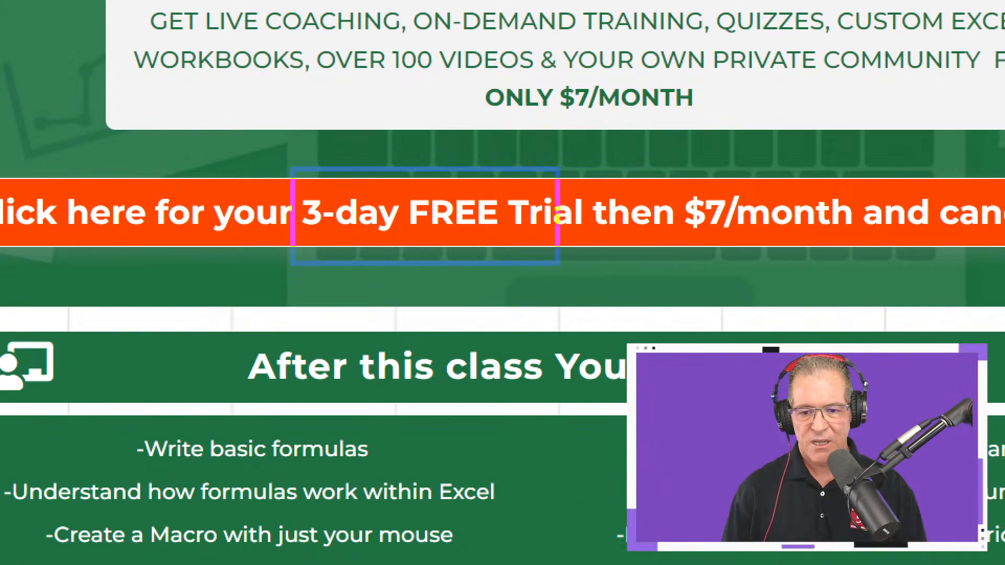
{"action": "left_click_drag", "start_coordinate": [558, 214], "coordinate": [586, 254]}
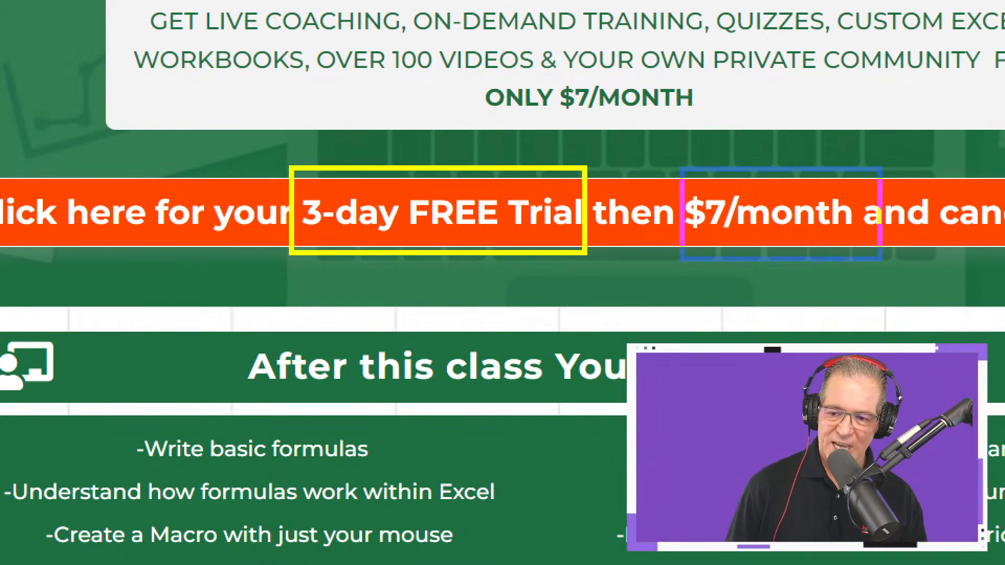
{"action": "left_click_drag", "start_coordinate": [881, 260], "coordinate": [882, 263]}
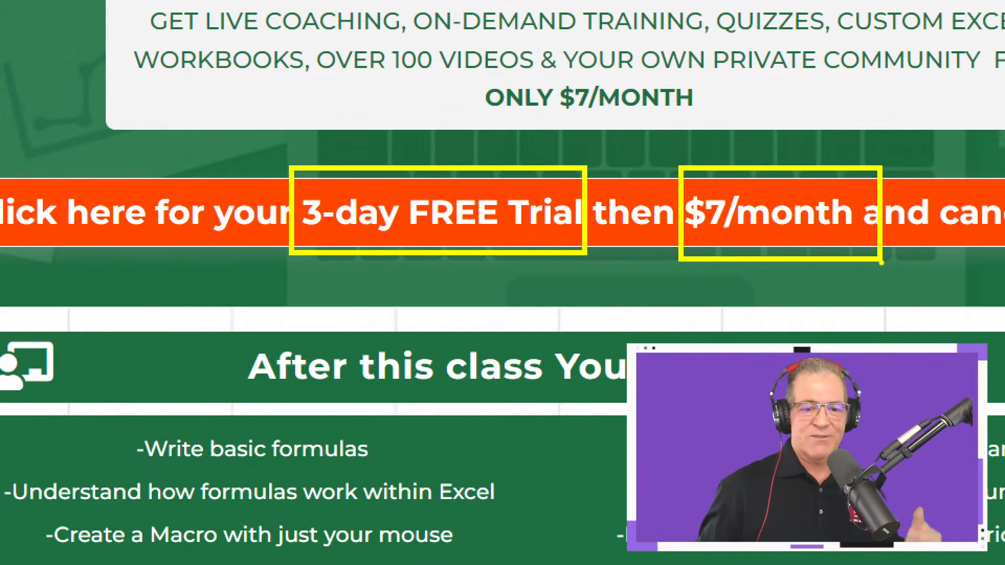
{"action": "key", "text": "Escape"}
{"action": "scroll", "coordinate": [444, 334], "scroll_direction": "down", "scroll_amount": 1}
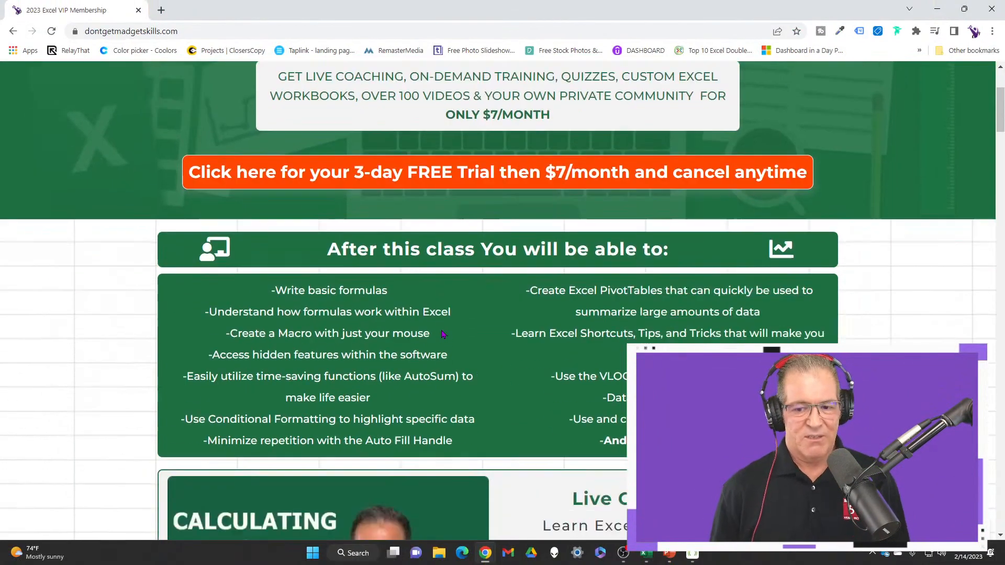
{"action": "scroll", "coordinate": [443, 335], "scroll_direction": "down", "scroll_amount": 6}
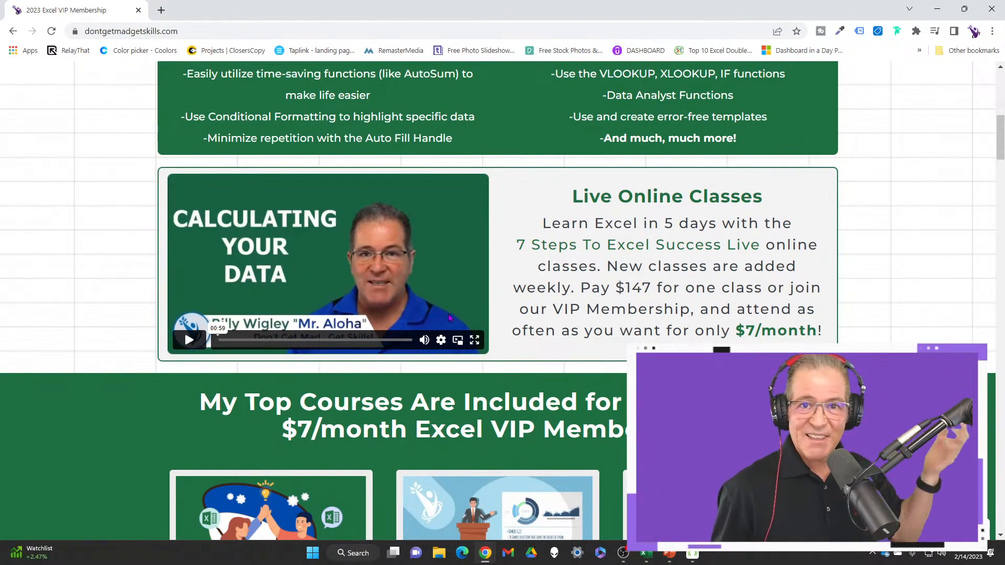
{"action": "scroll", "coordinate": [443, 322], "scroll_direction": "down", "scroll_amount": 1}
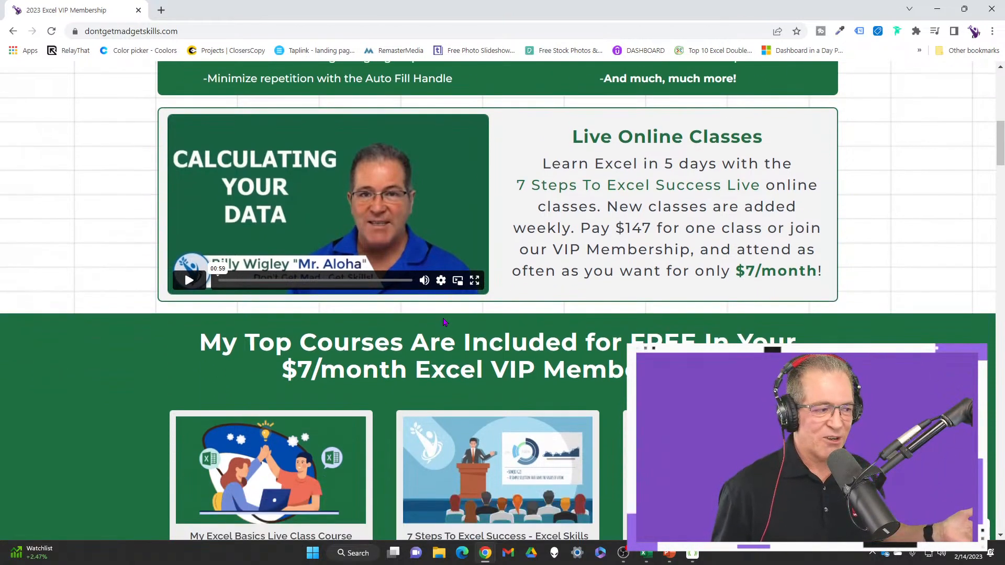
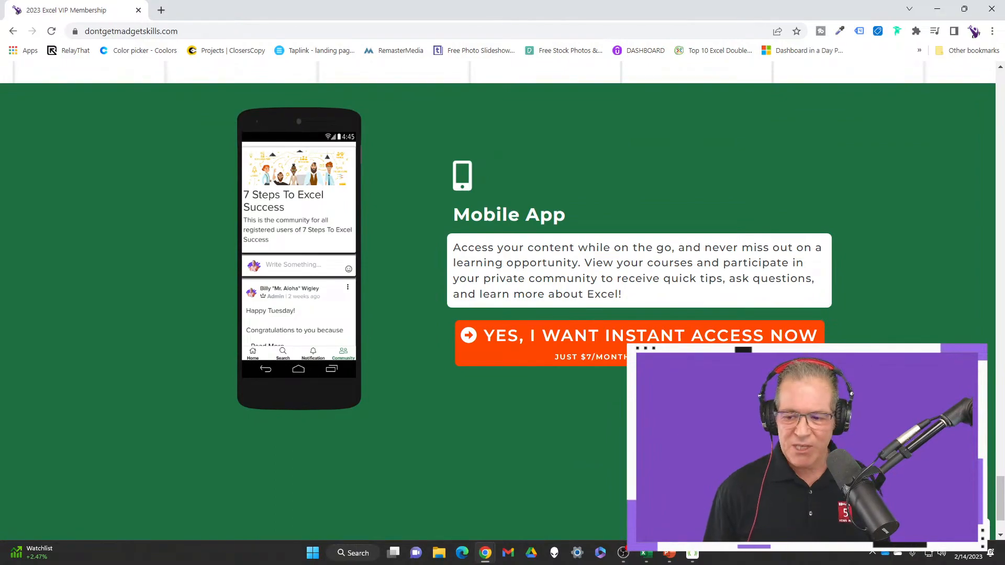
Look over the remaining sections of the Excel VIP Membership page and switch back to the Excel workbook
{"action": "scroll", "coordinate": [523, 345], "scroll_direction": "down", "scroll_amount": 20}
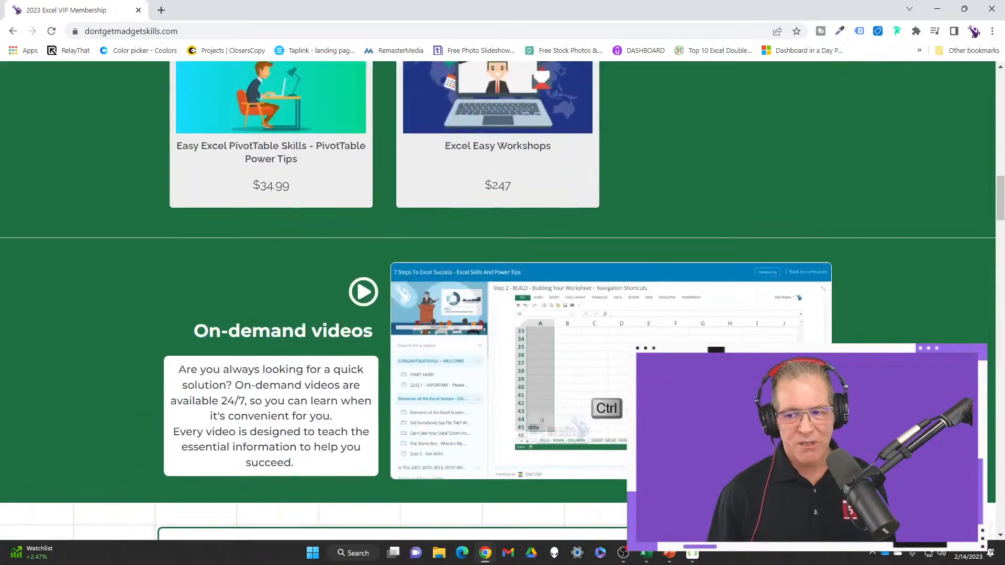
{"action": "scroll", "coordinate": [497, 301], "scroll_direction": "up", "scroll_amount": 20}
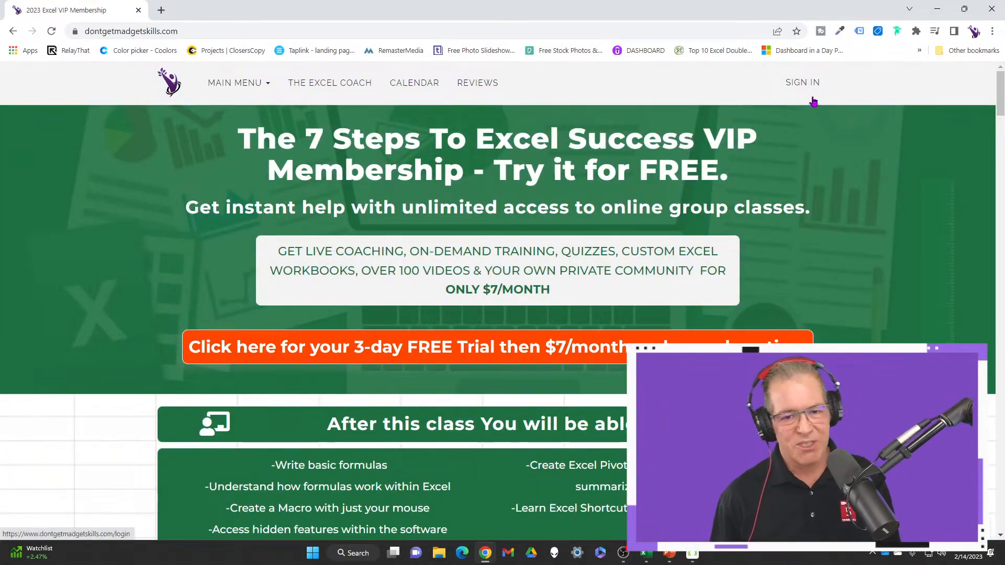
{"action": "left_click", "coordinate": [939, 12]}
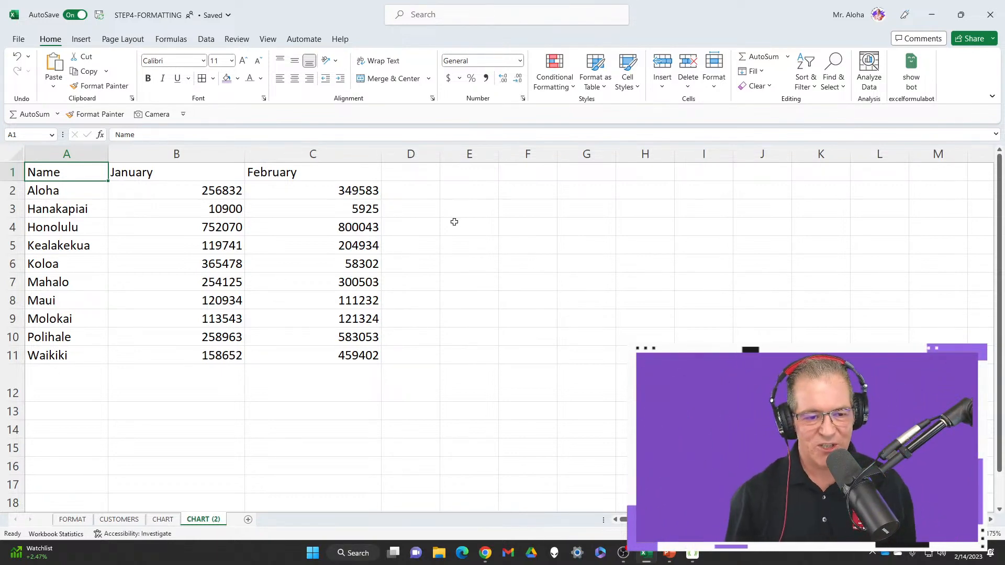
Clear the Name slicer's filter on the CHART sheet and return to the CHART (2) sheet
{"action": "left_click", "coordinate": [173, 520]}
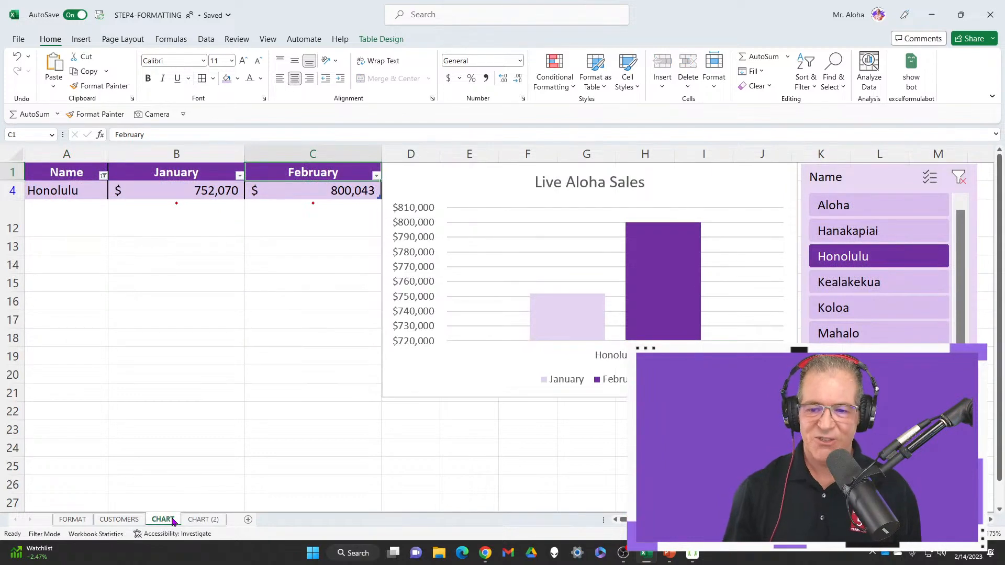
{"action": "left_click", "coordinate": [958, 178]}
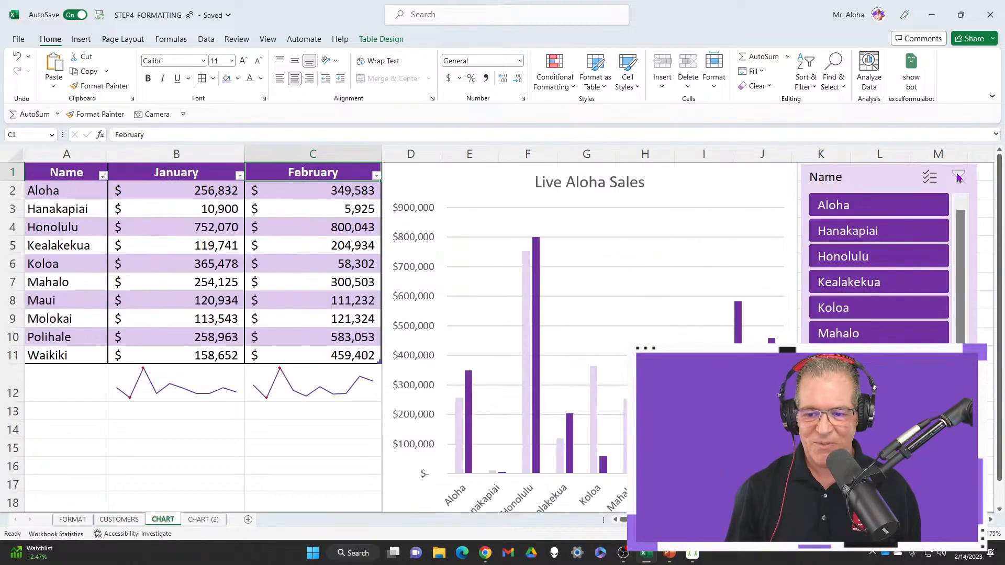
{"action": "left_click", "coordinate": [204, 520]}
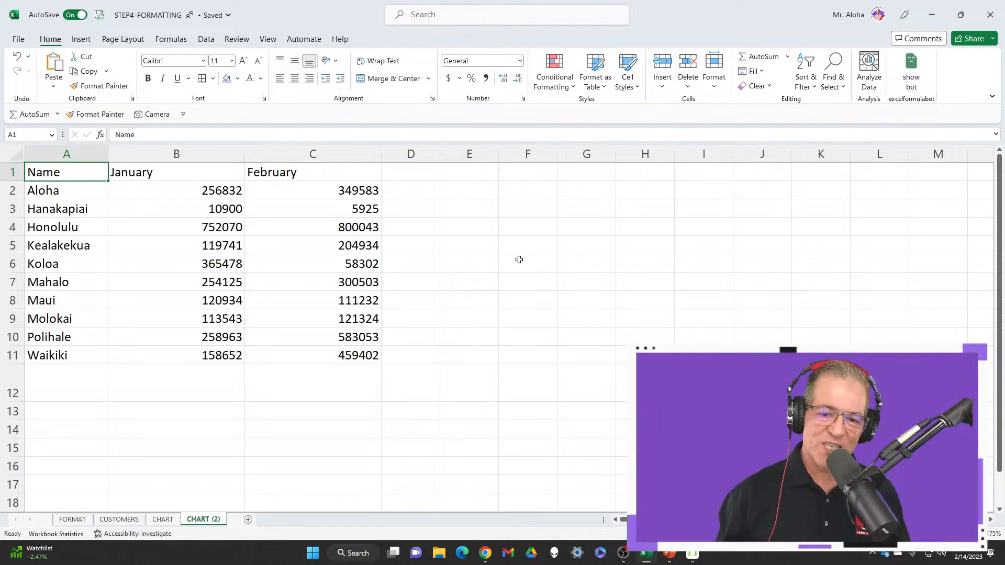
Mark empty cell E5 with a red box and arrows, clear the marks, and return the selection to cell A1
{"action": "left_click", "coordinate": [489, 252]}
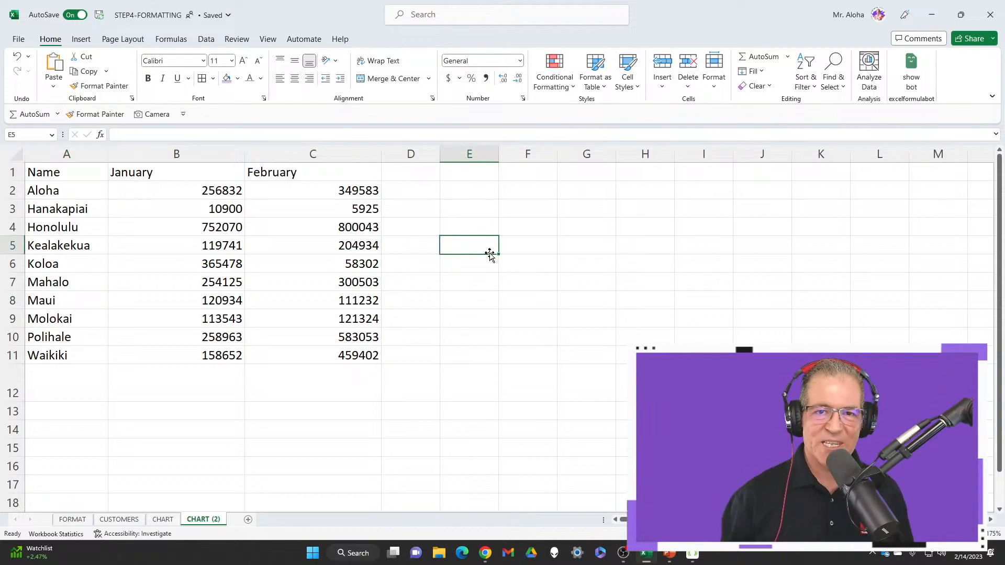
{"action": "mouse_move", "coordinate": [432, 219]}
{"action": "left_mouse_down"}
{"action": "mouse_move", "coordinate": [505, 289]}
{"action": "mouse_move", "coordinate": [536, 287]}
{"action": "left_mouse_up"}
{"action": "left_click_drag", "start_coordinate": [505, 248], "coordinate": [549, 244]}
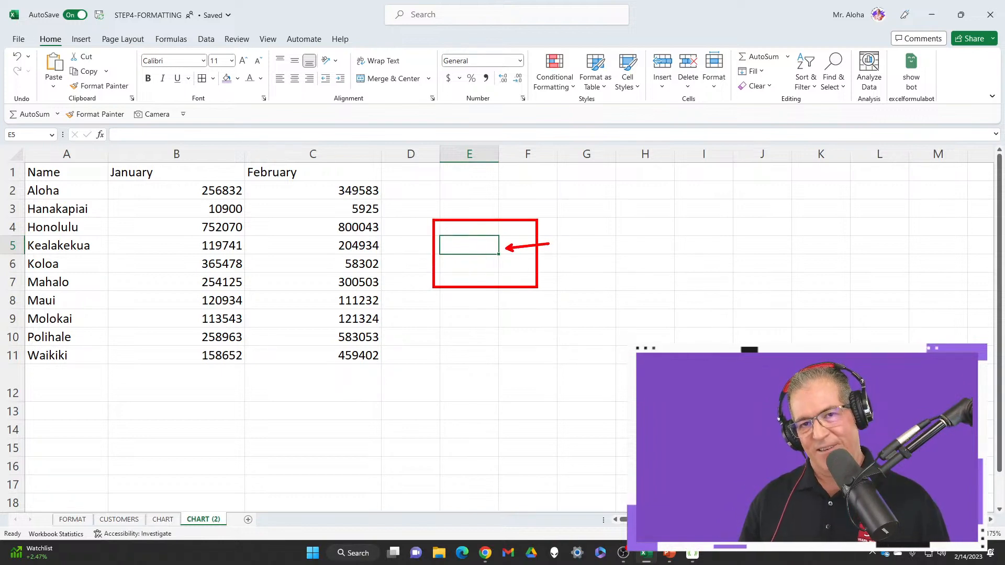
{"action": "left_click_drag", "start_coordinate": [378, 246], "coordinate": [450, 245]}
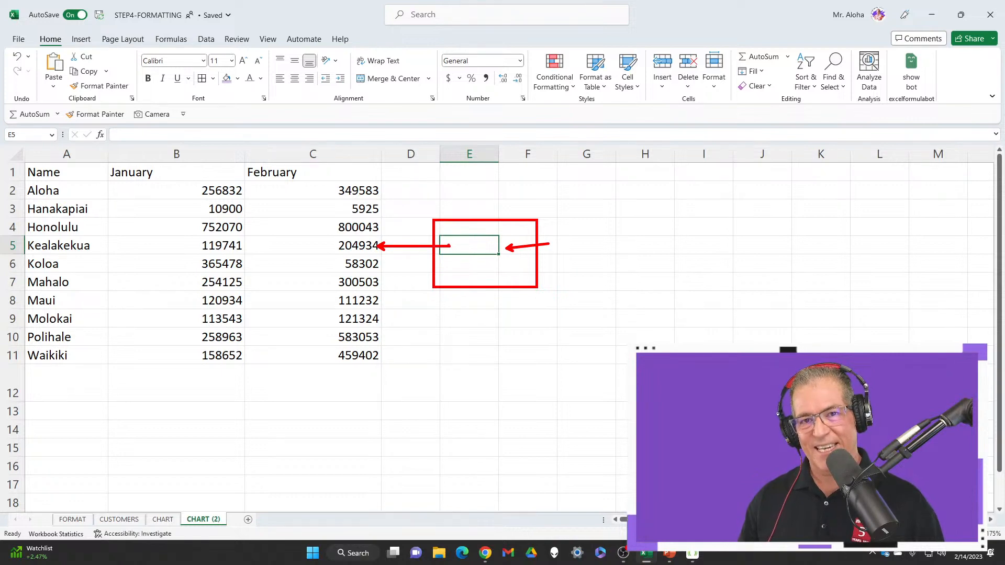
{"action": "key", "text": "Escape"}
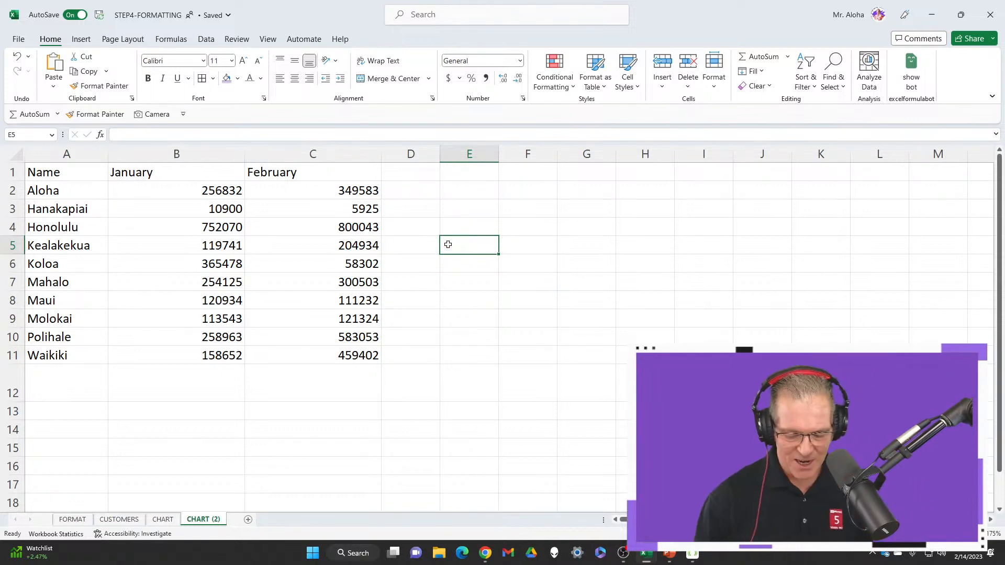
{"action": "key", "text": "Left"}
{"action": "key", "text": "Left"}
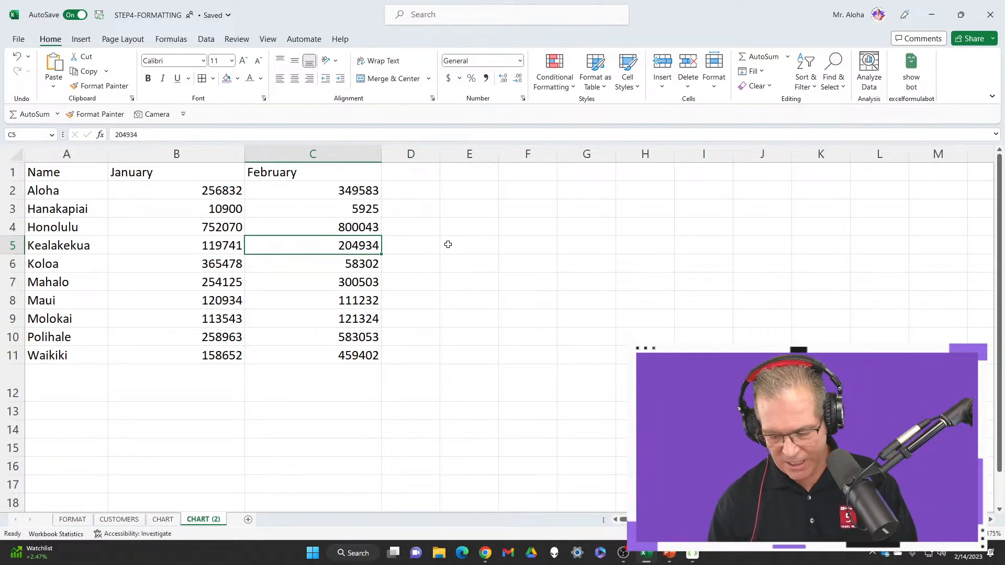
{"action": "key", "text": "ctrl+Home"}
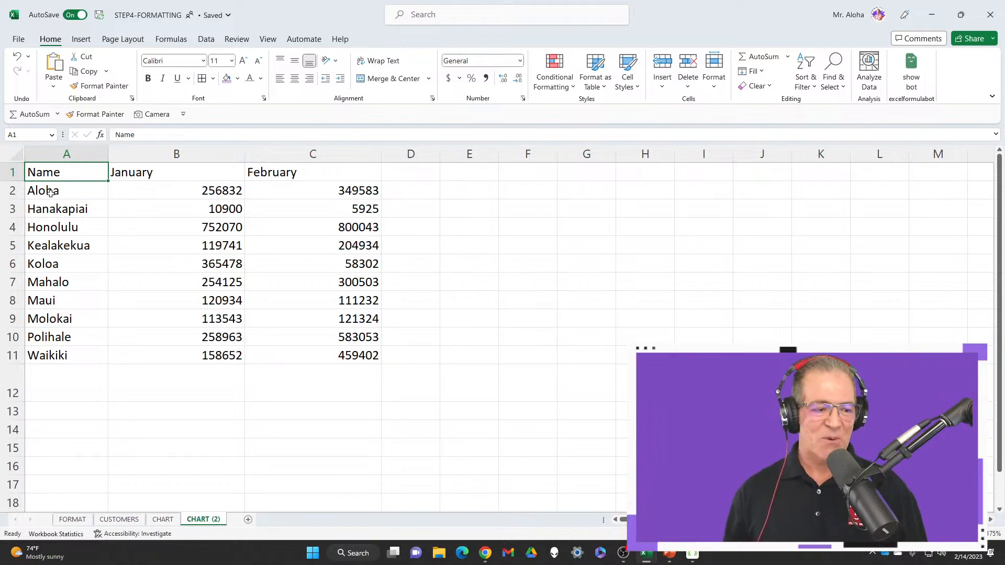
Fill the alternating sales rows 2, 4, 6, 8 and 10 in columns A to C with light purple
{"action": "left_click_drag", "start_coordinate": [47, 191], "coordinate": [318, 194]}
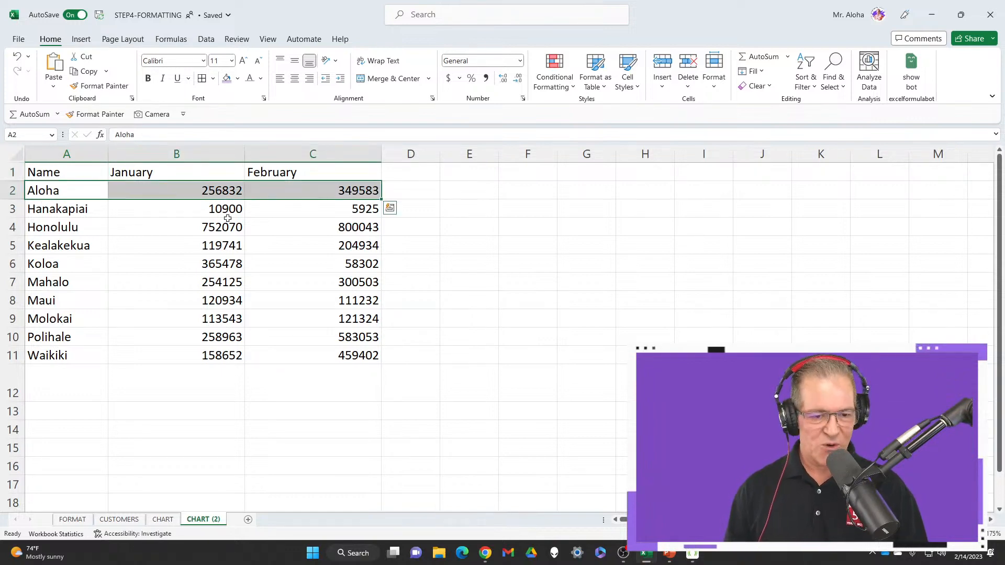
{"action": "left_click_drag", "start_coordinate": [54, 233], "coordinate": [341, 227]}
{"action": "left_click_drag", "start_coordinate": [70, 262], "coordinate": [297, 265]}
{"action": "left_click_drag", "start_coordinate": [67, 300], "coordinate": [337, 300]}
{"action": "left_click_drag", "start_coordinate": [66, 340], "coordinate": [334, 336]}
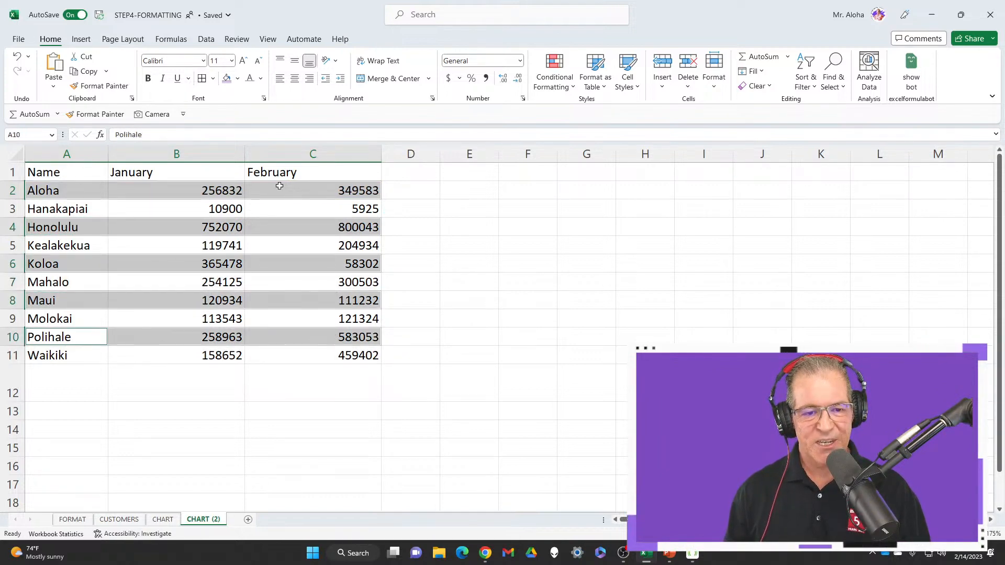
{"action": "left_click", "coordinate": [230, 80]}
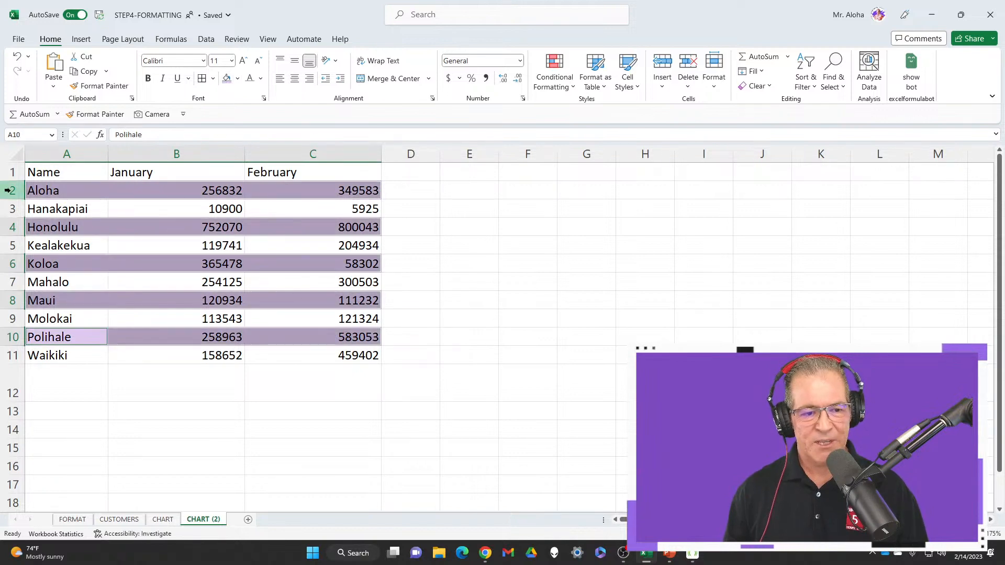
{"action": "left_click", "coordinate": [50, 174]}
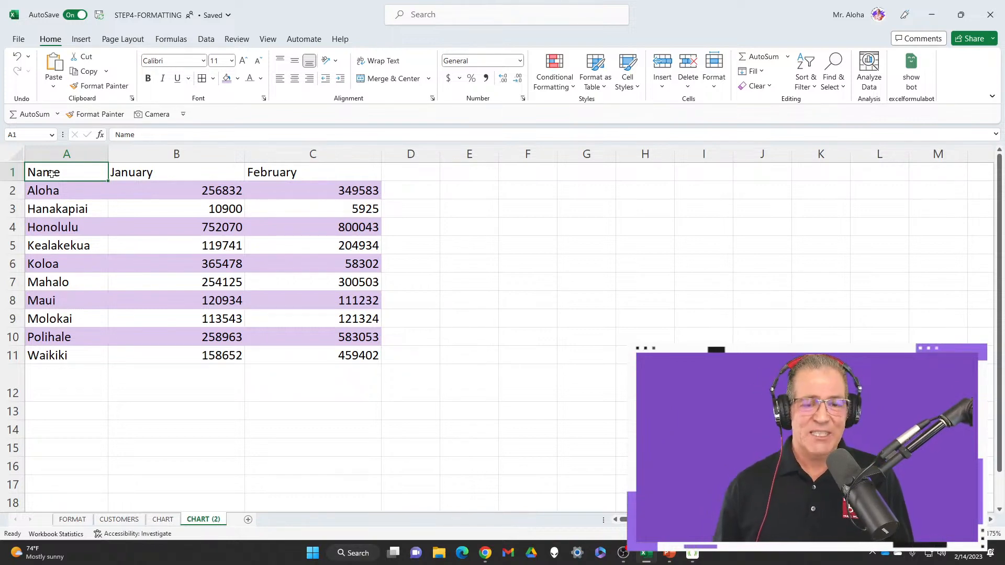
Undo the purple fill on the alternating CHART (2) rows, keeping the CHART sheet's Name slicer unfiltered
{"action": "key", "text": "ctrl+Page_Up"}
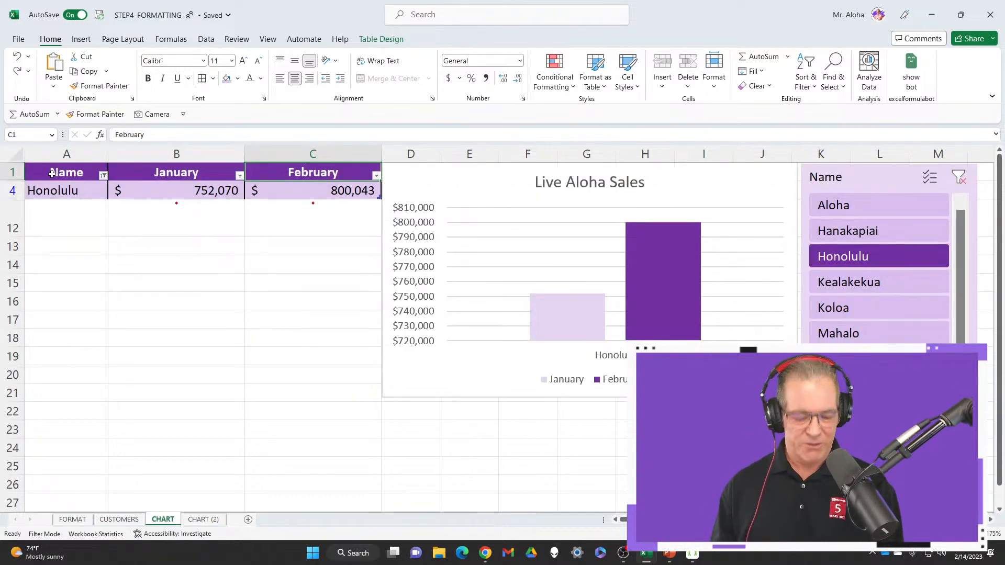
{"action": "key", "text": "ctrl+z"}
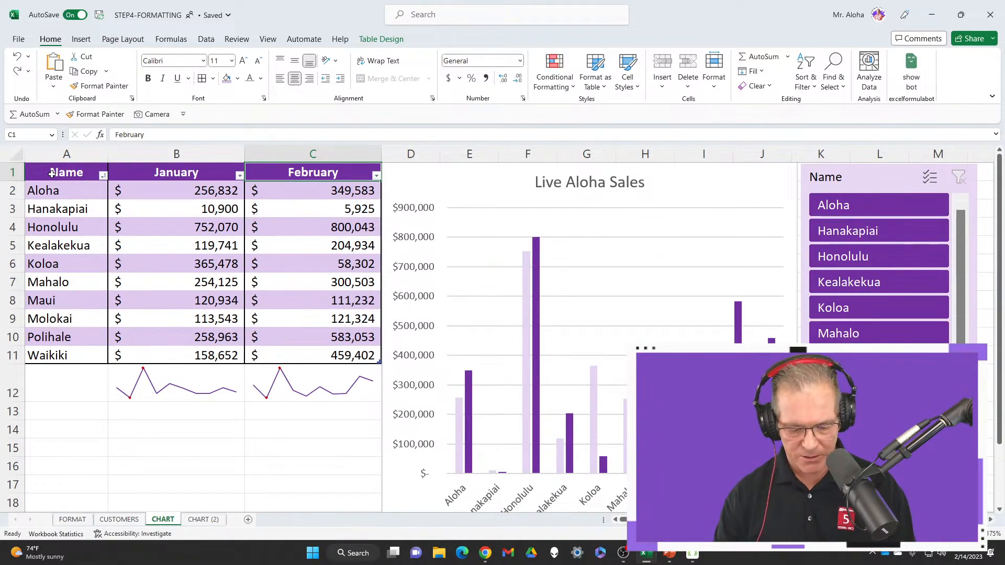
{"action": "key", "text": "ctrl+Page_Down"}
{"action": "left_click", "coordinate": [73, 176]}
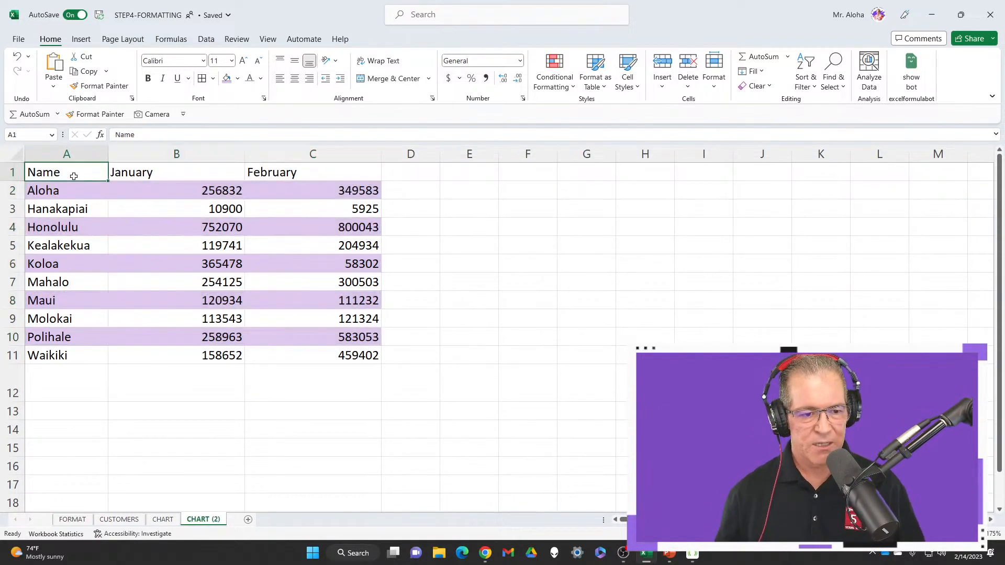
{"action": "key", "text": "ctrl+z"}
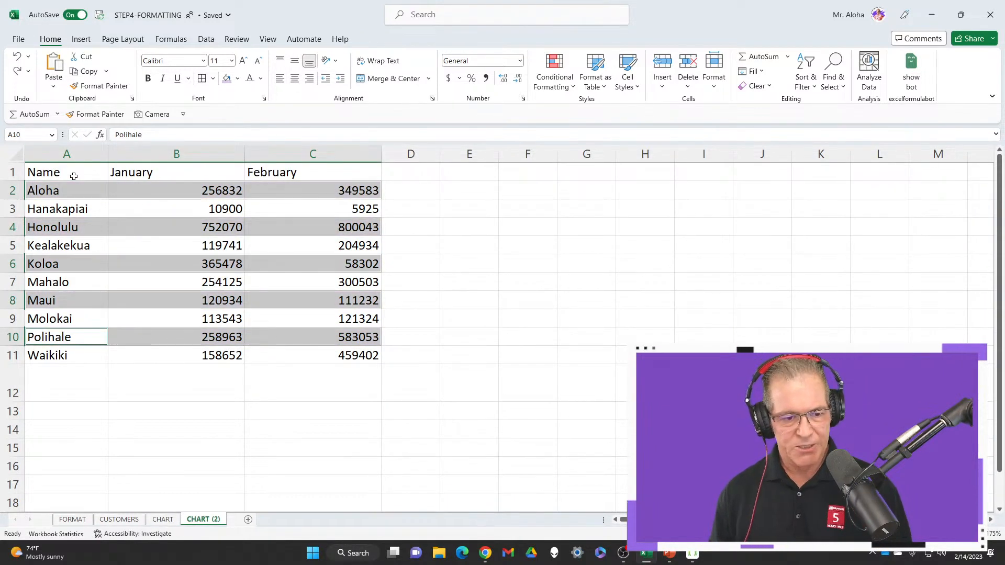
{"action": "key", "text": "ctrl+z"}
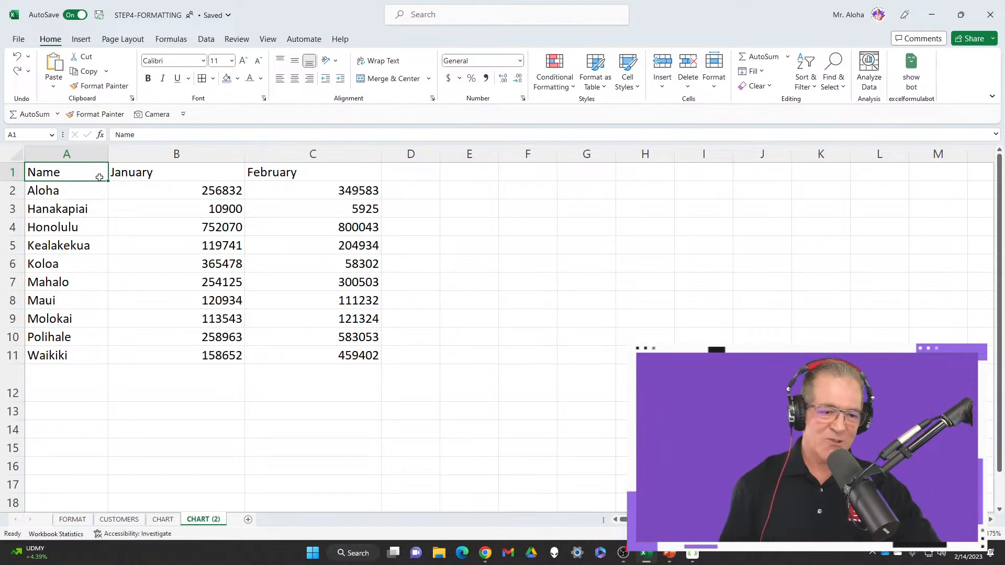
Convert the sales data in A1:C11 on the CHART (2) sheet into a table with headers
{"action": "left_click_drag", "start_coordinate": [70, 194], "coordinate": [335, 192]}
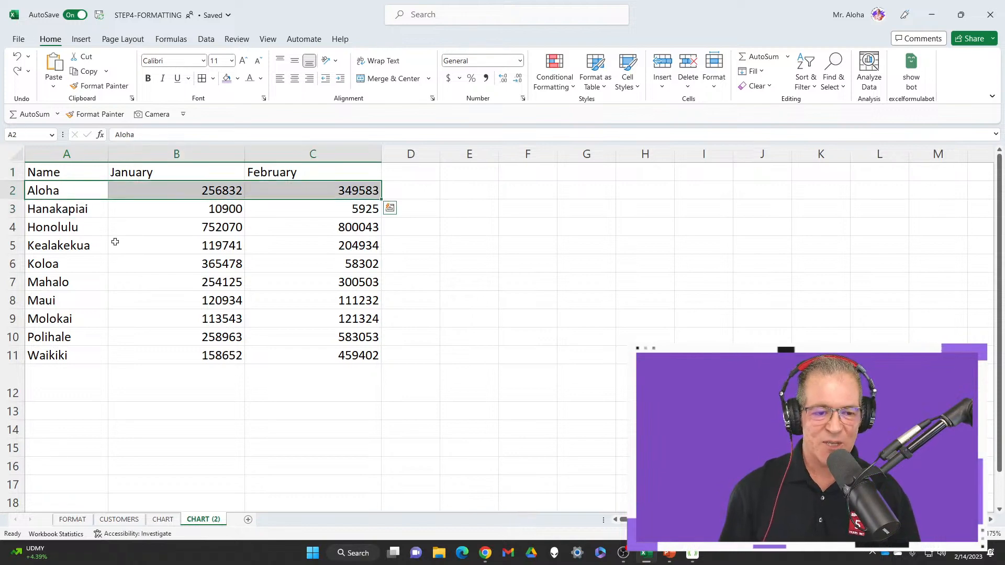
{"action": "left_click", "coordinate": [75, 174]}
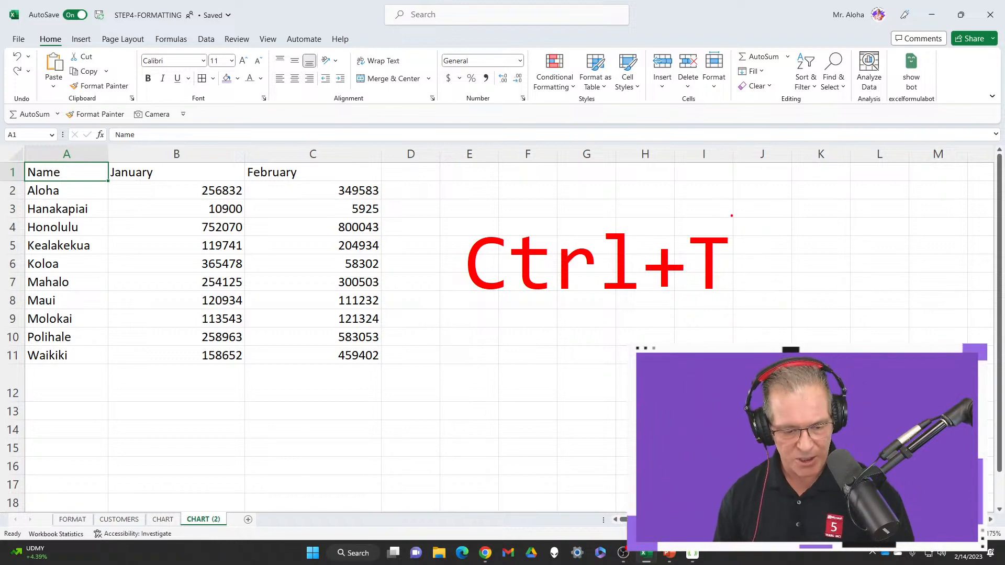
{"action": "key", "text": "Escape"}
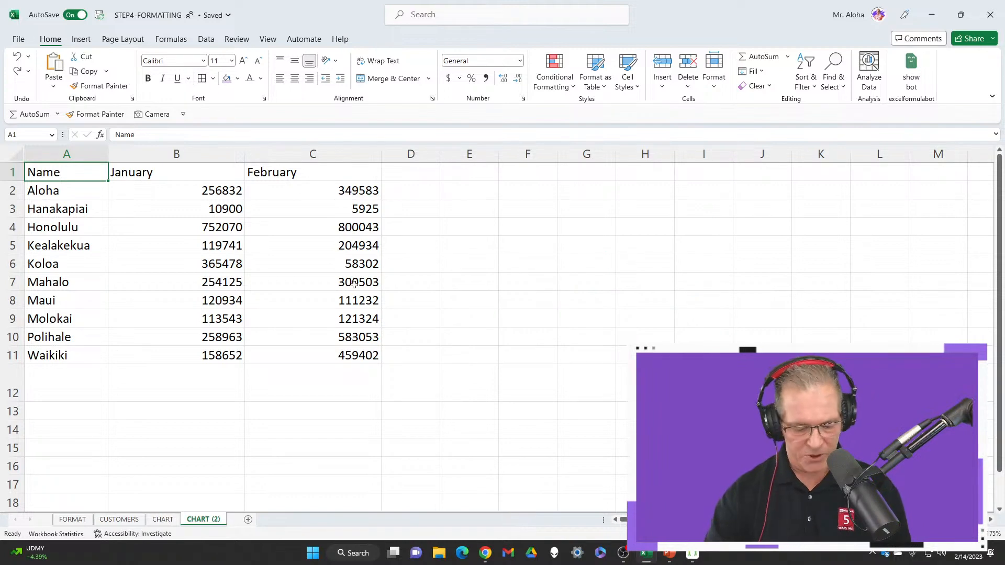
{"action": "key", "text": "ctrl+t"}
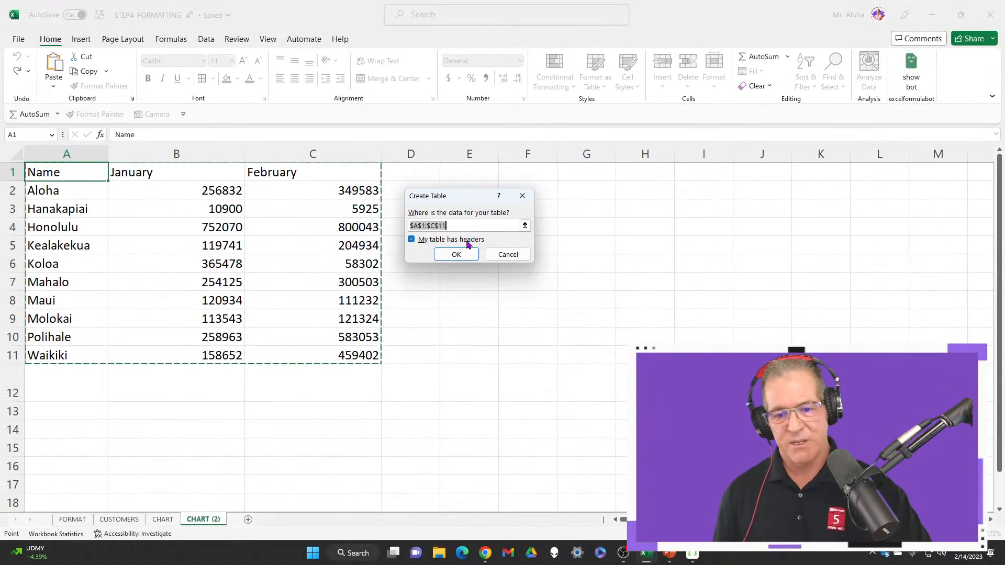
{"action": "left_click", "coordinate": [456, 255]}
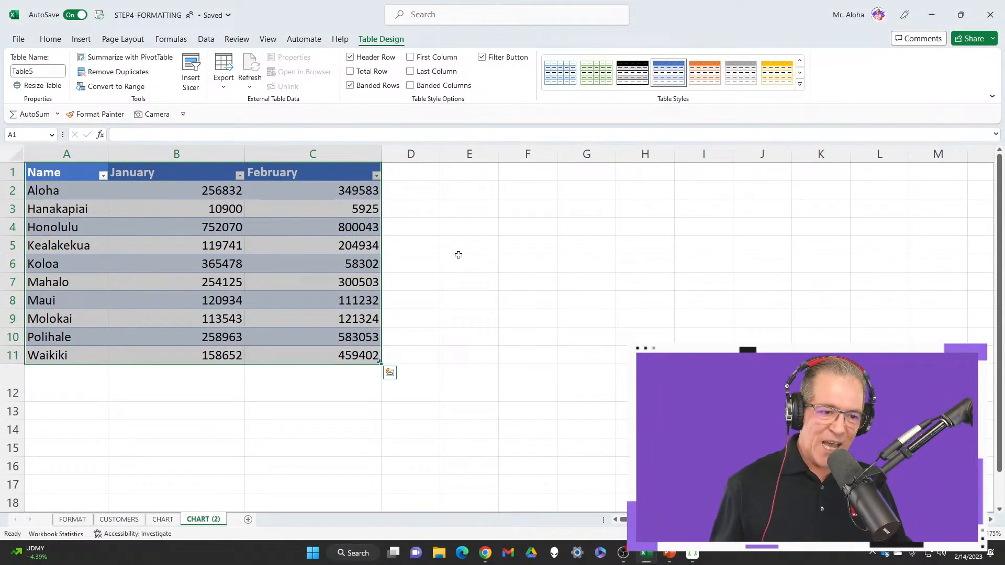
Look through the gallery of table styles without choosing one and examine the table design options
{"action": "left_click", "coordinate": [799, 88]}
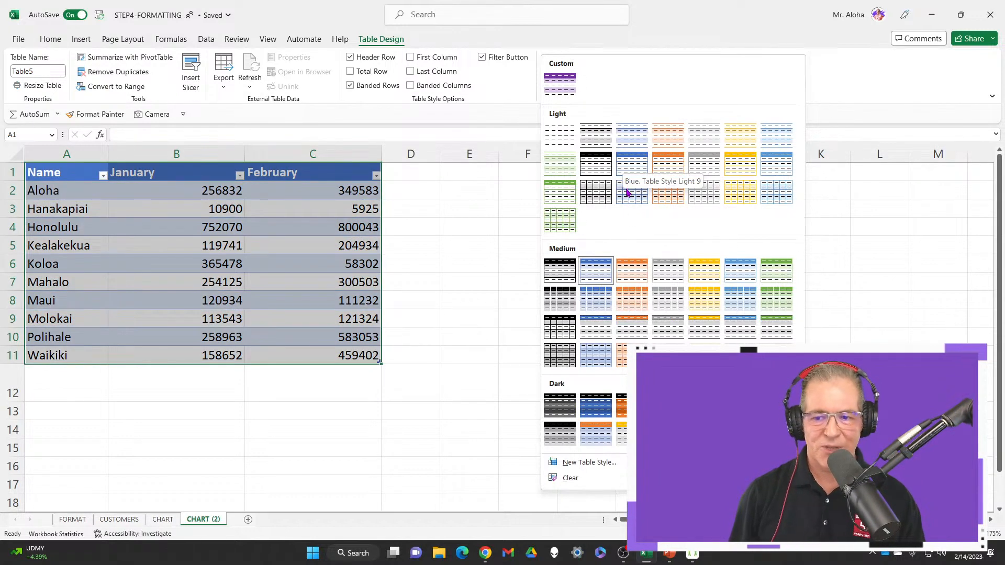
{"action": "left_click", "coordinate": [462, 229]}
{"action": "left_click", "coordinate": [351, 211]}
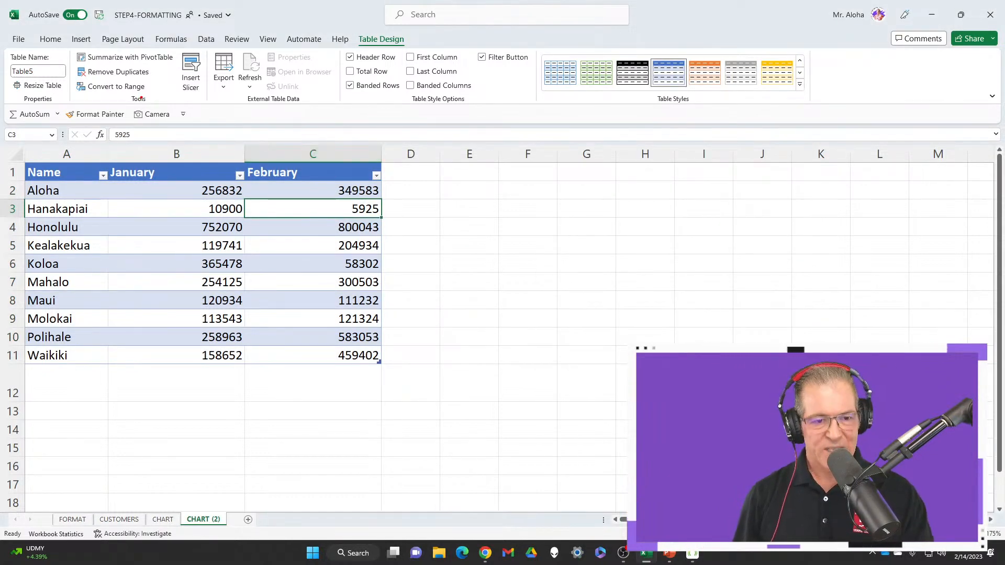
{"action": "mouse_move", "coordinate": [9, 47]}
{"action": "left_mouse_down"}
{"action": "mouse_move", "coordinate": [370, 130]}
{"action": "mouse_move", "coordinate": [826, 133]}
{"action": "left_mouse_up"}
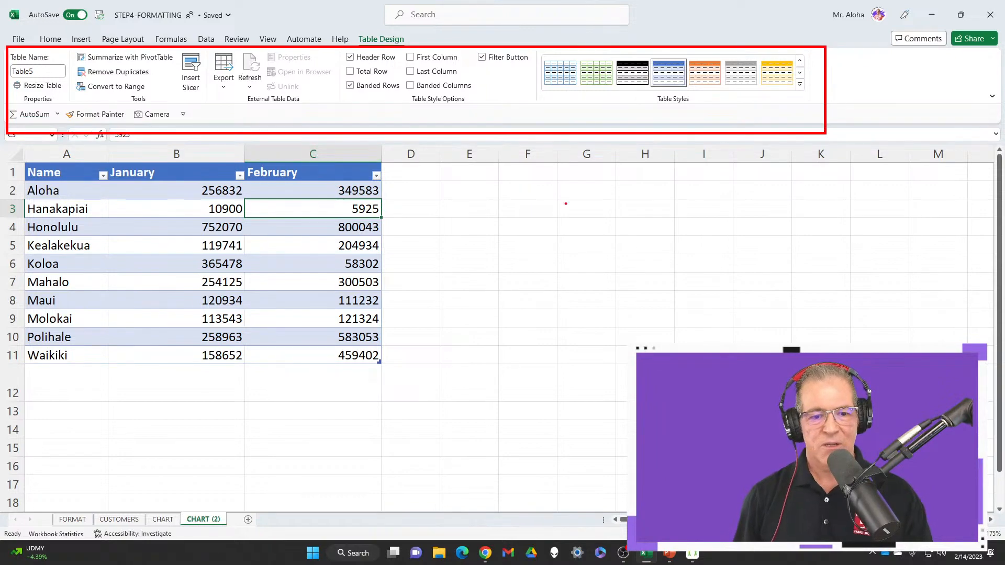
{"action": "key", "text": "Escape"}
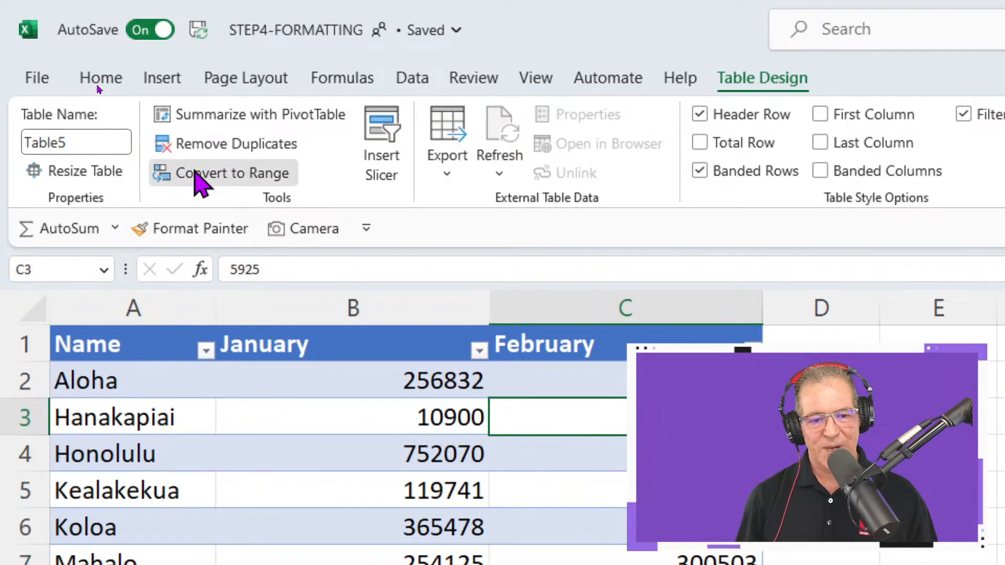
Convert the CHART (2) sales table back to a normal range and clear the formats from A1:C11
{"action": "left_click", "coordinate": [196, 173]}
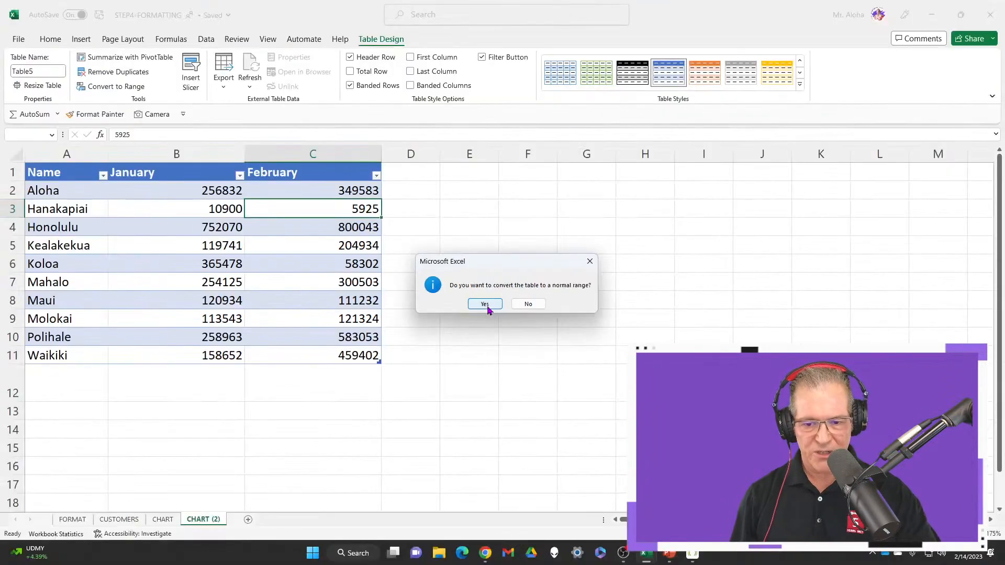
{"action": "left_click", "coordinate": [486, 306]}
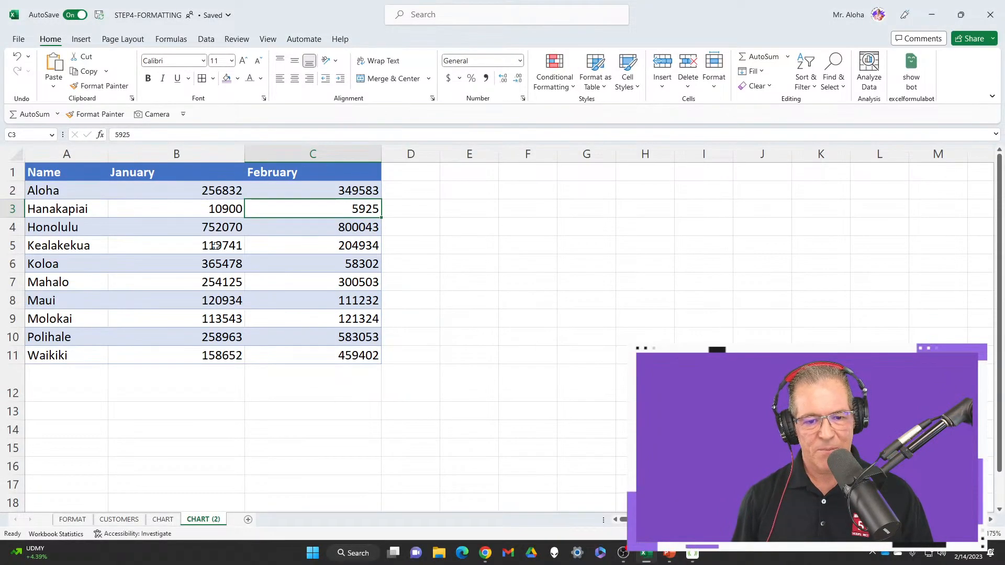
{"action": "left_click", "coordinate": [61, 170]}
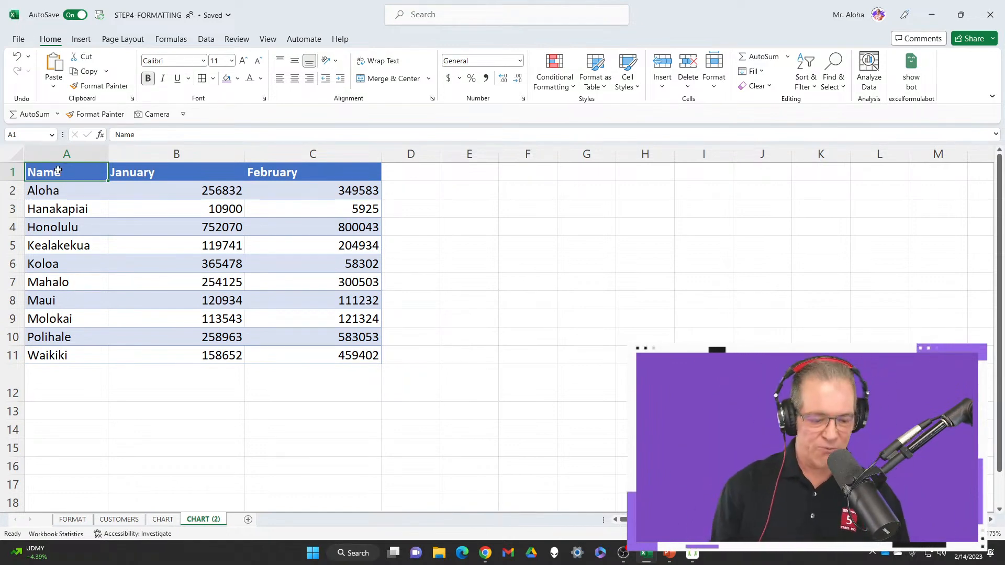
{"action": "mouse_move", "coordinate": [58, 171]}
{"action": "left_mouse_down"}
{"action": "mouse_move", "coordinate": [345, 334]}
{"action": "mouse_move", "coordinate": [343, 352]}
{"action": "left_mouse_up"}
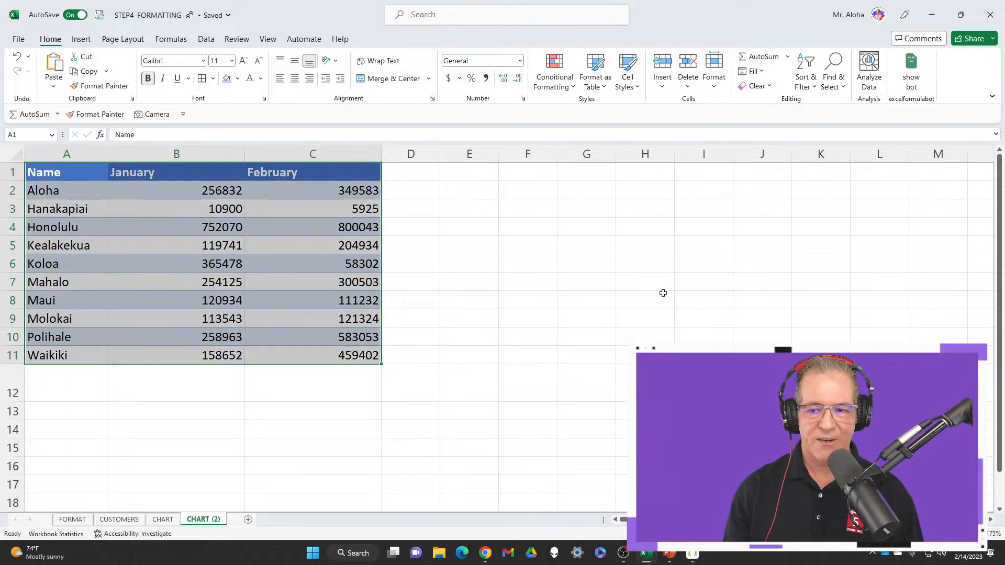
{"action": "left_click", "coordinate": [766, 89]}
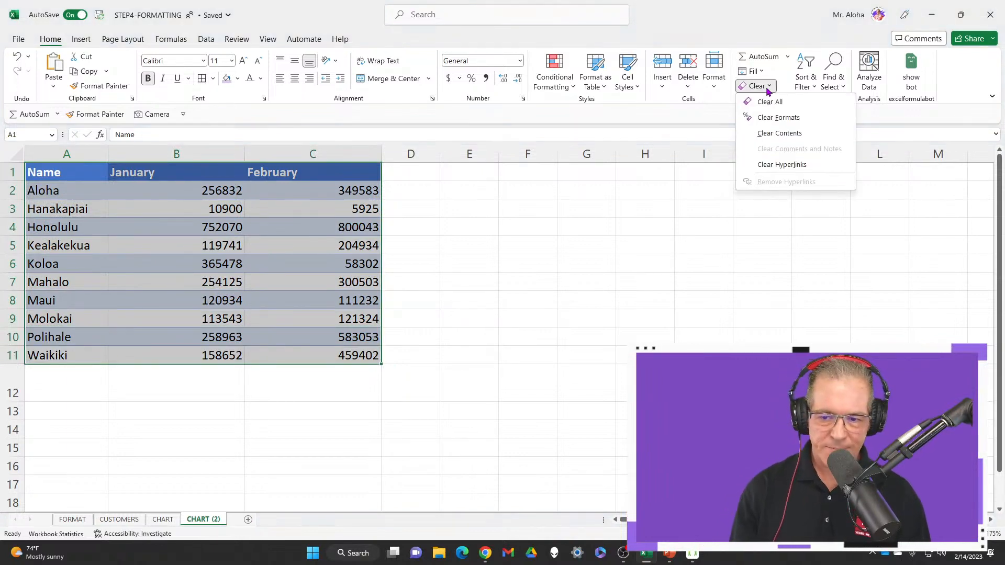
{"action": "left_click", "coordinate": [778, 118]}
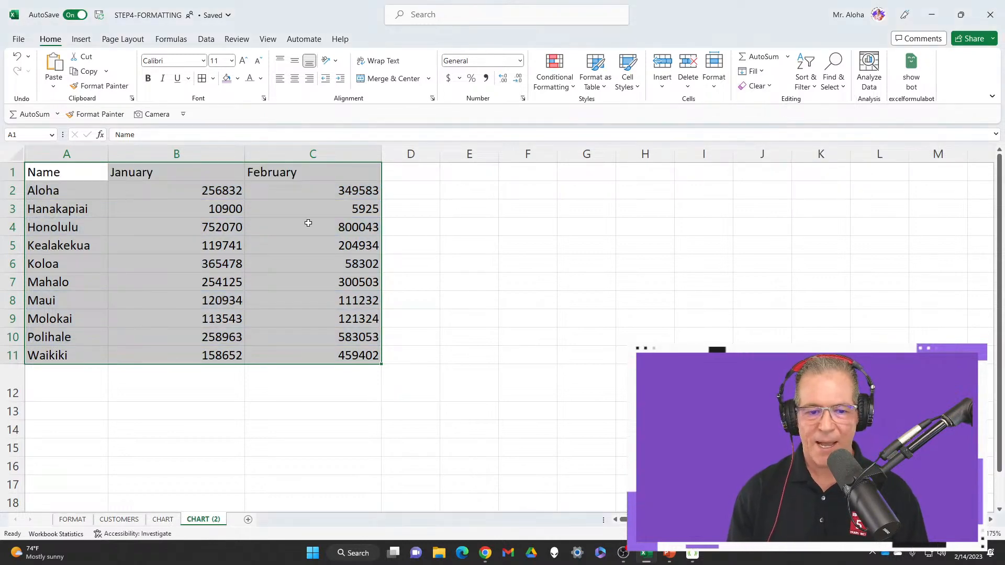
Create a new table with headers from the sales data in A1:C11
{"action": "left_click", "coordinate": [80, 176]}
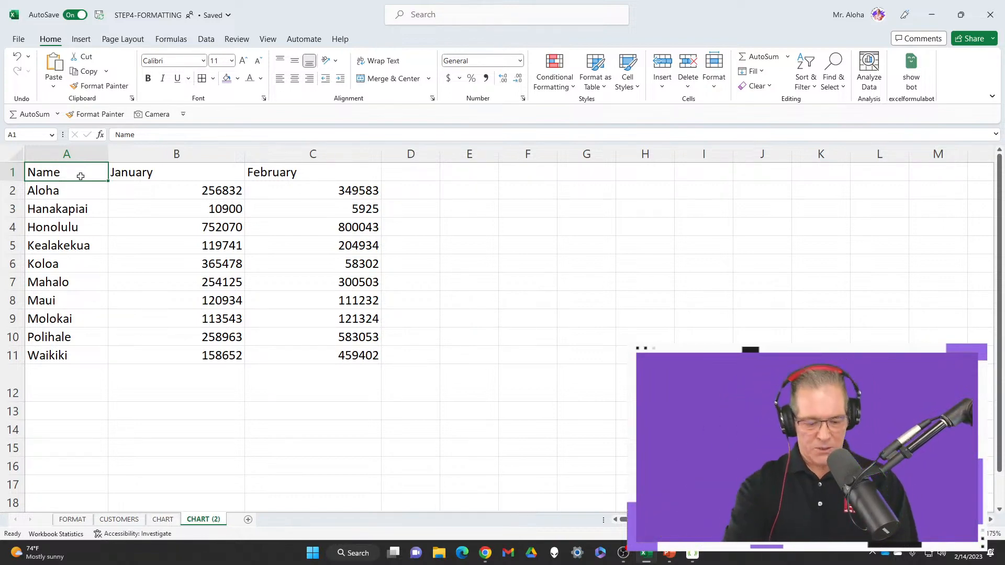
{"action": "key", "text": "ctrl+t"}
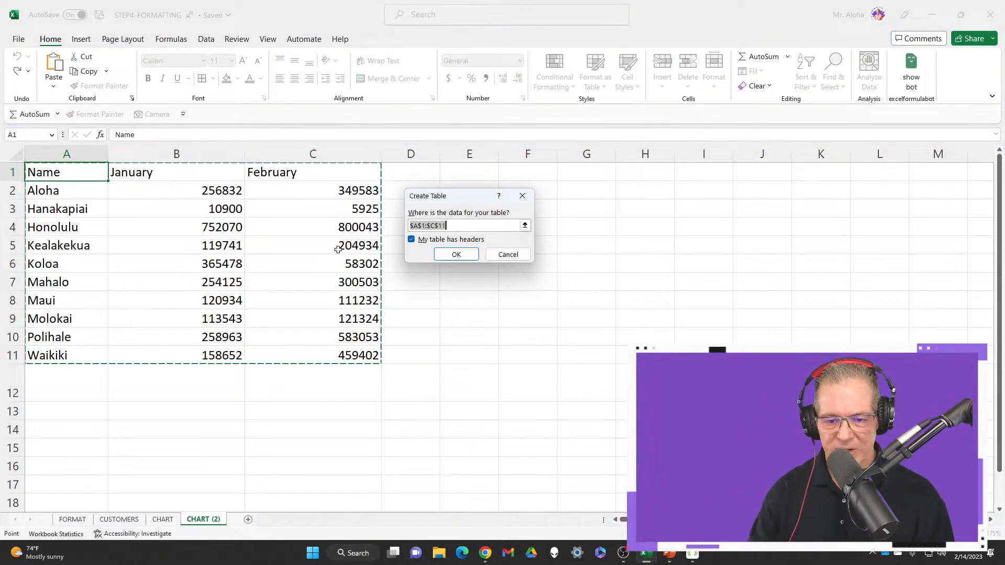
{"action": "left_click", "coordinate": [445, 259]}
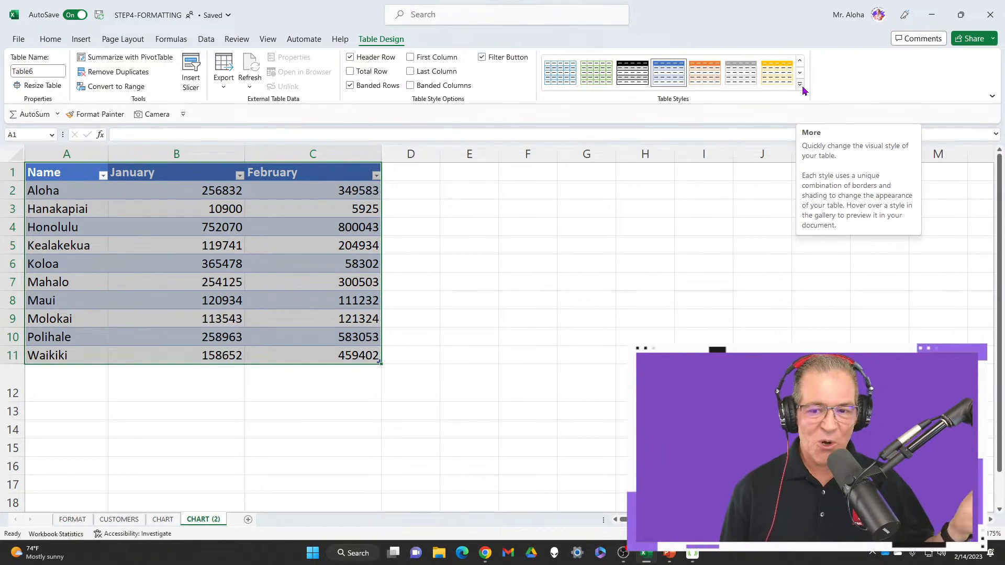
Examine the CHART sheet's table design and the settings for defining a new table style on CHART (2)
{"action": "left_click", "coordinate": [169, 523]}
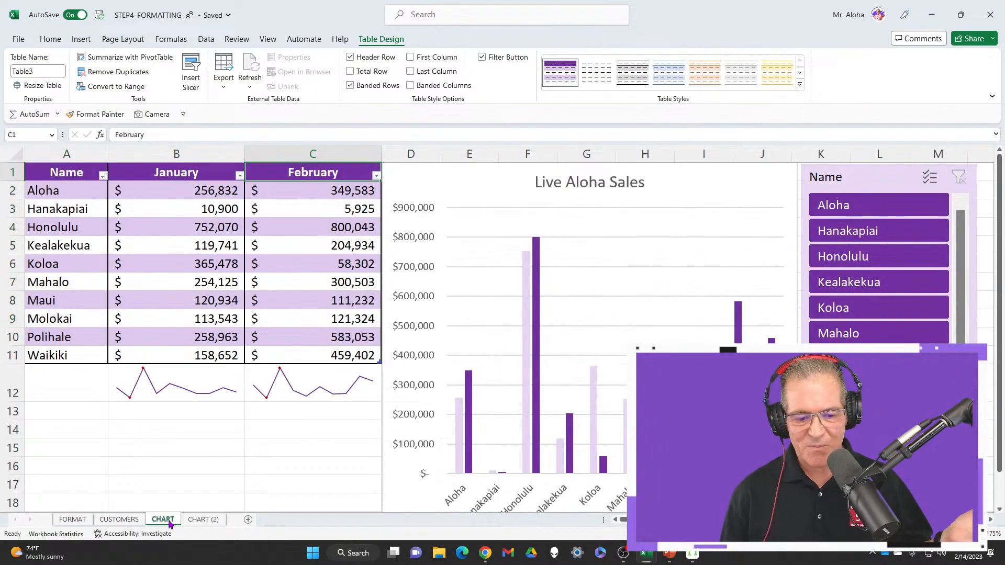
{"action": "left_click", "coordinate": [202, 519]}
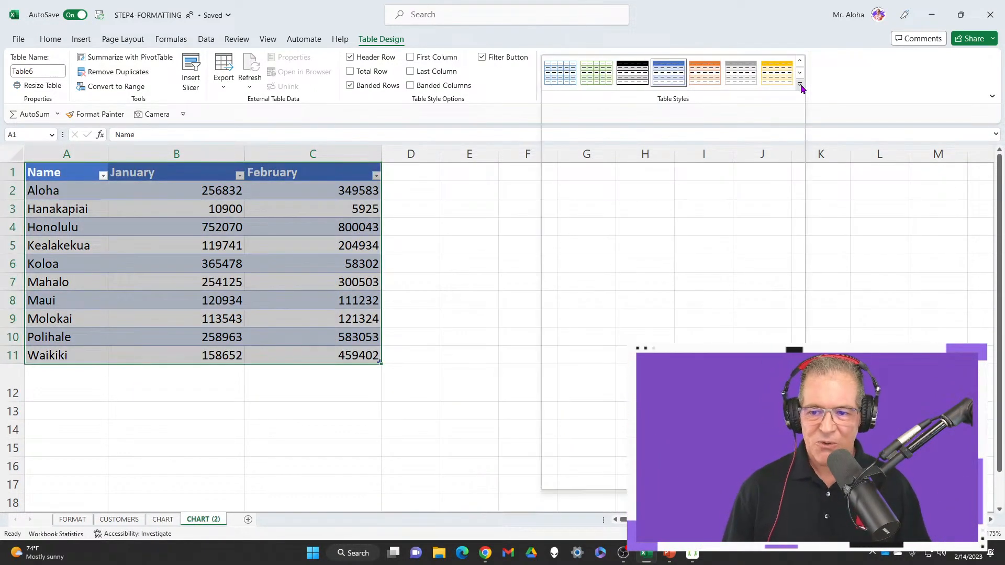
{"action": "left_click", "coordinate": [801, 87]}
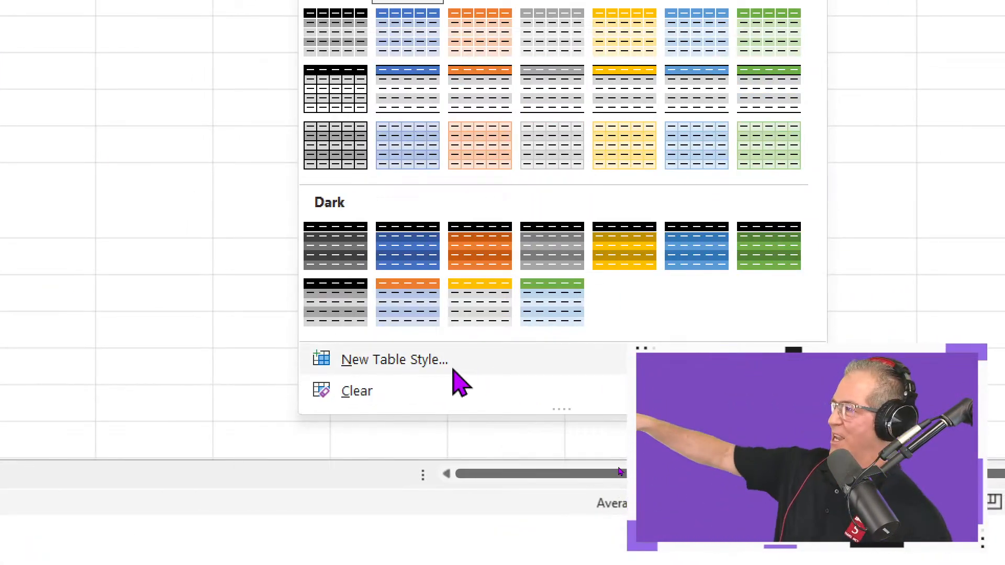
{"action": "left_click", "coordinate": [453, 370]}
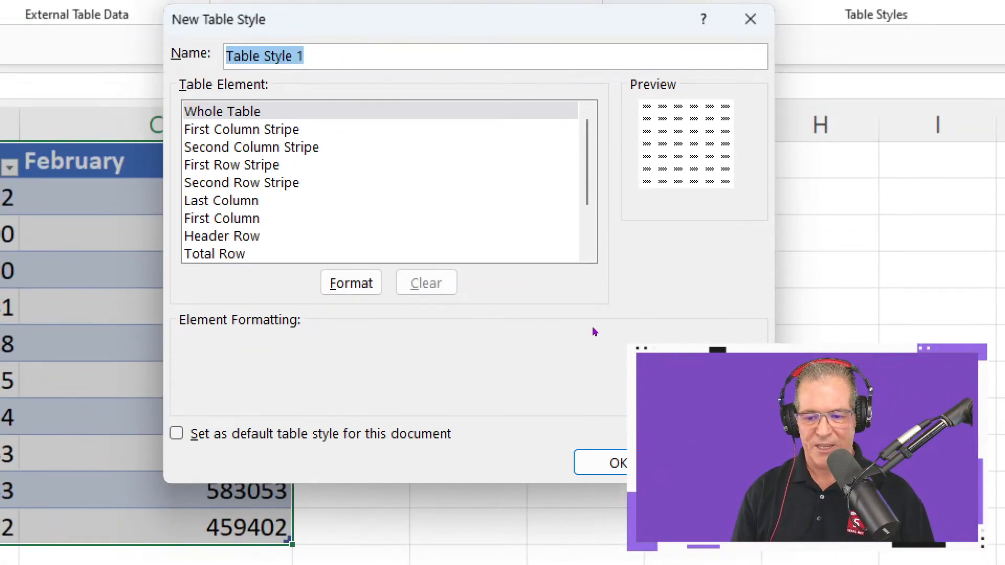
{"action": "key", "text": "Return"}
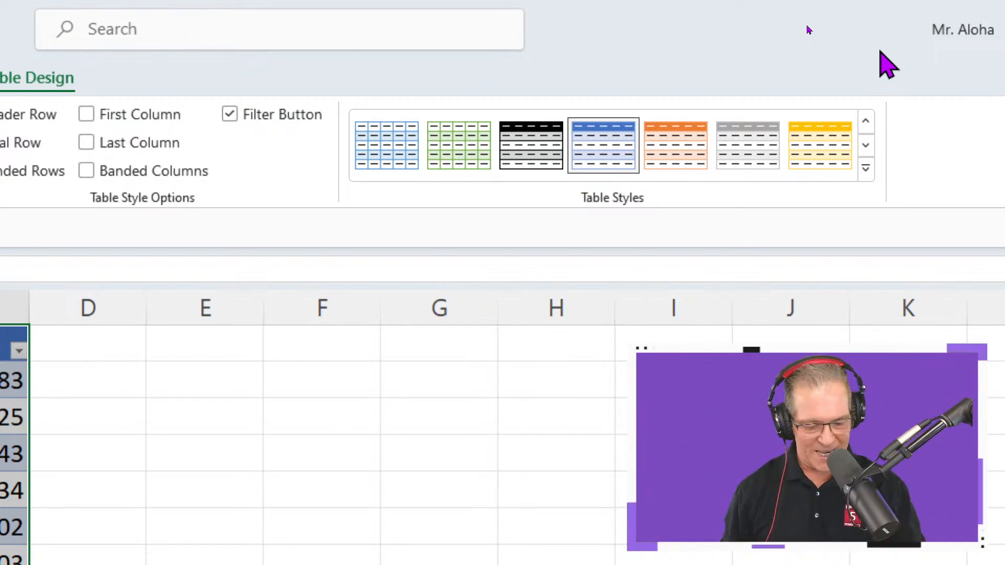
Apply the custom purple table style to the CHART (2) sales table
{"action": "left_click", "coordinate": [865, 168]}
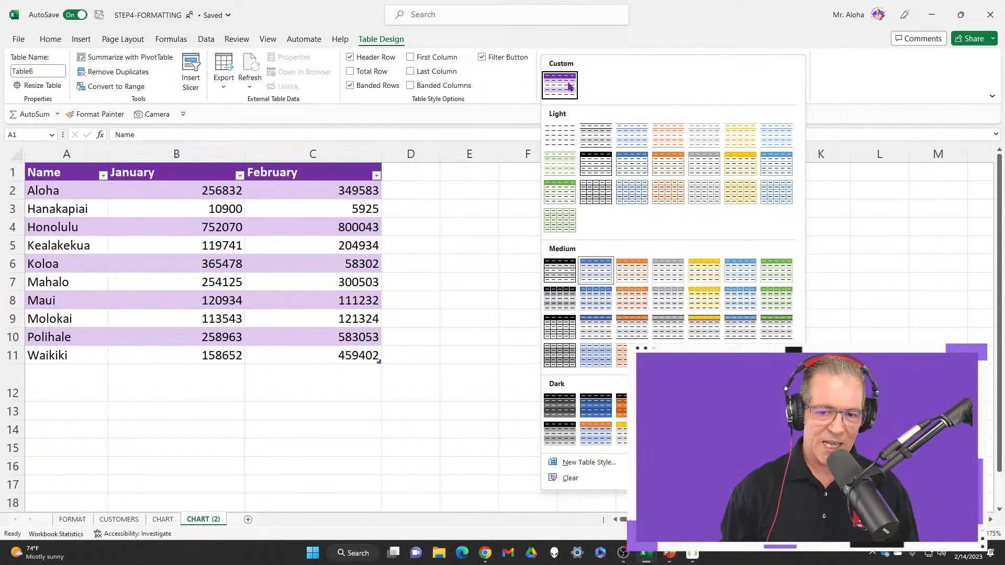
{"action": "left_click", "coordinate": [562, 90]}
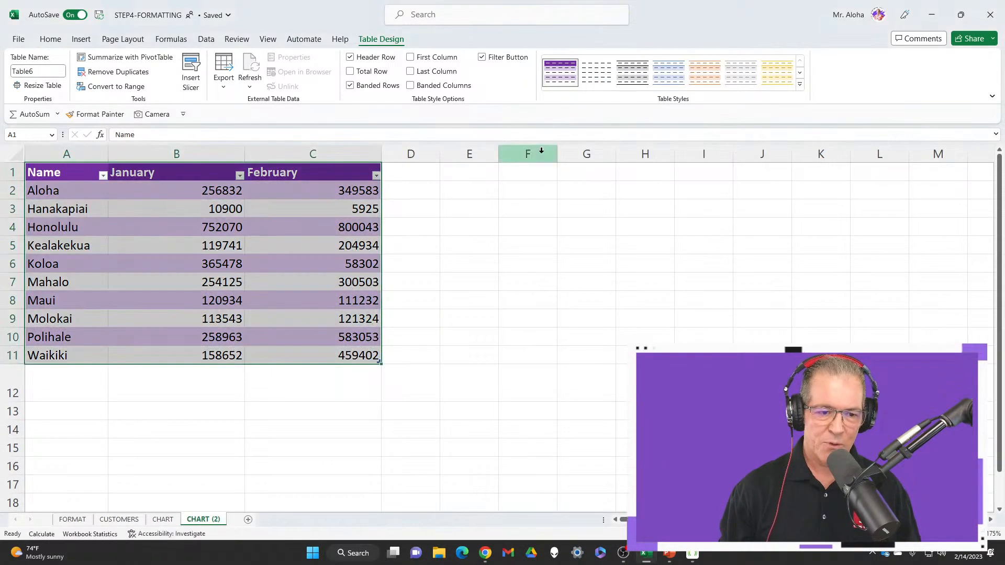
Center the table headers in A1:C1 and increase their font size to 16
{"action": "left_click", "coordinate": [75, 178]}
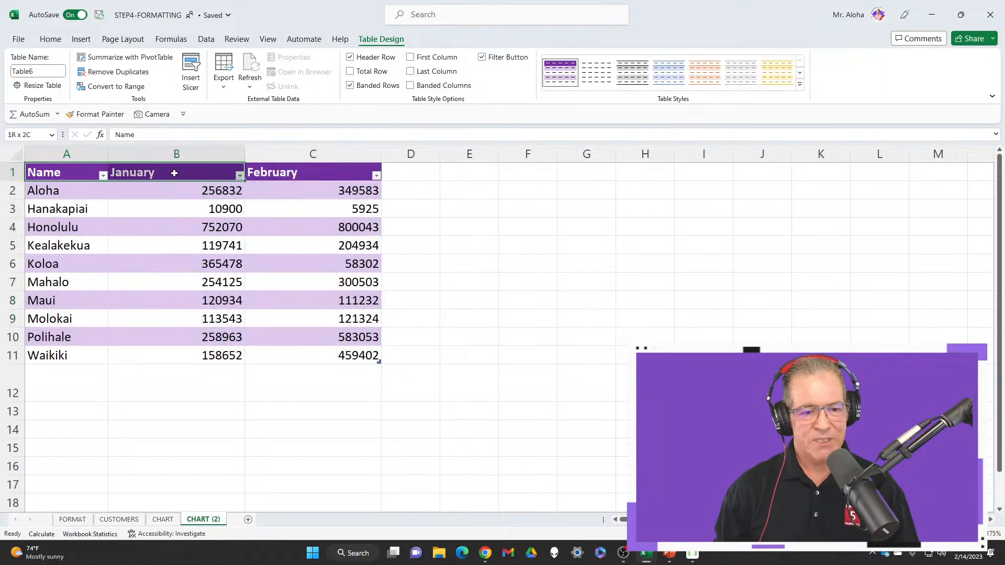
{"action": "right_click", "coordinate": [320, 177]}
{"action": "left_click", "coordinate": [356, 136]}
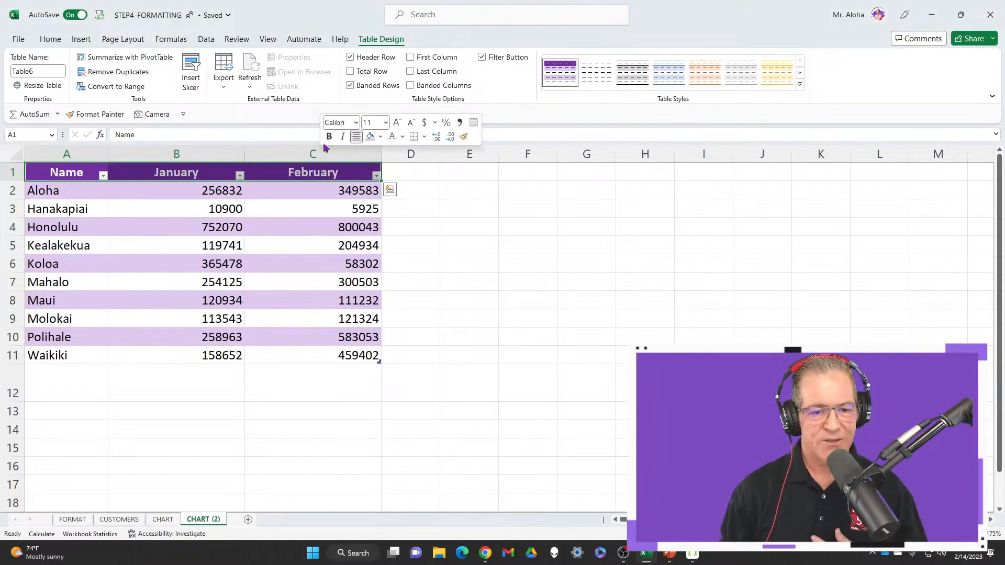
{"action": "left_click", "coordinate": [397, 123]}
{"action": "left_click", "coordinate": [397, 124]}
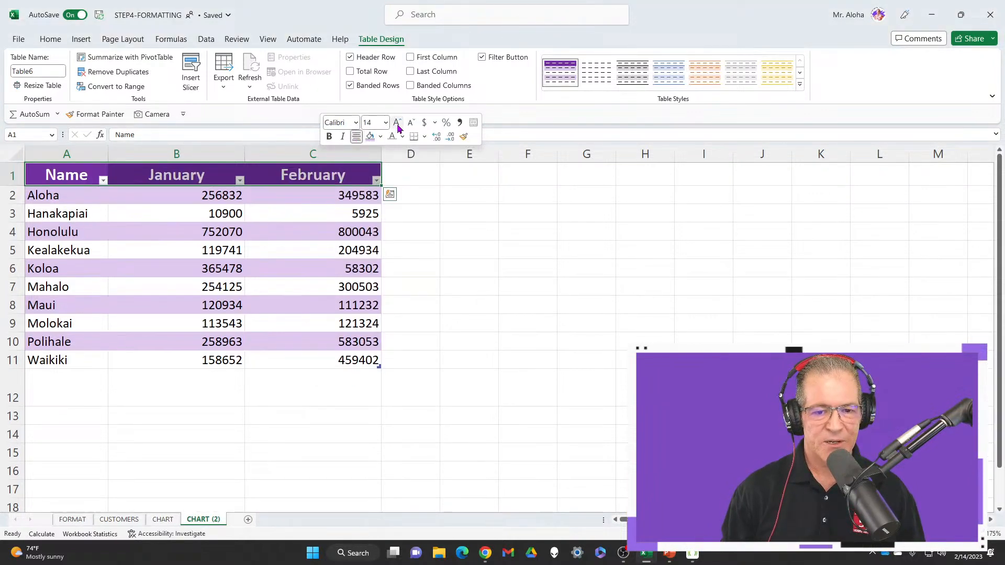
{"action": "left_click", "coordinate": [397, 123]}
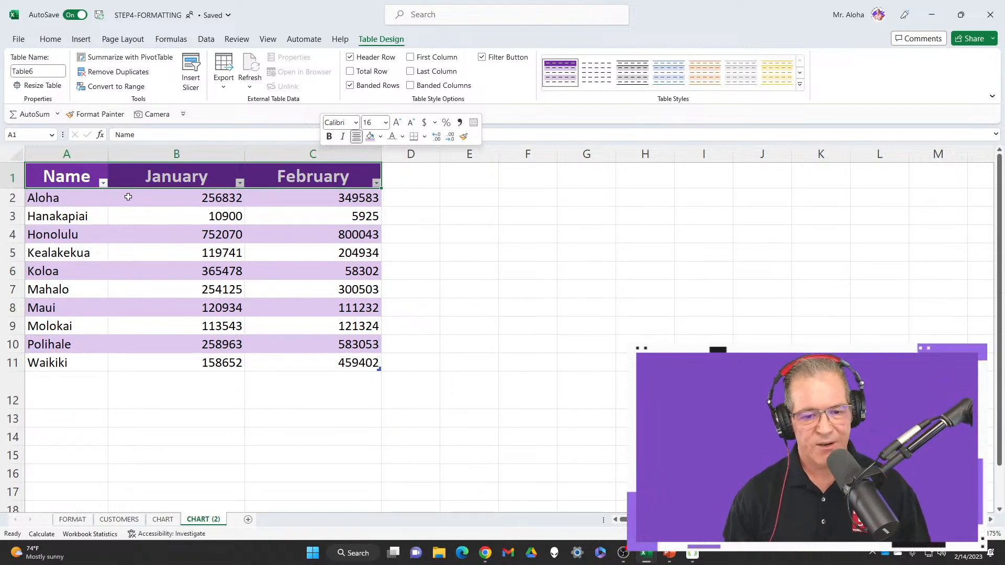
Add thick outside borders around the whole sales table, A1:C11
{"action": "left_click_drag", "start_coordinate": [53, 180], "coordinate": [342, 361]}
{"action": "right_click", "coordinate": [345, 184]}
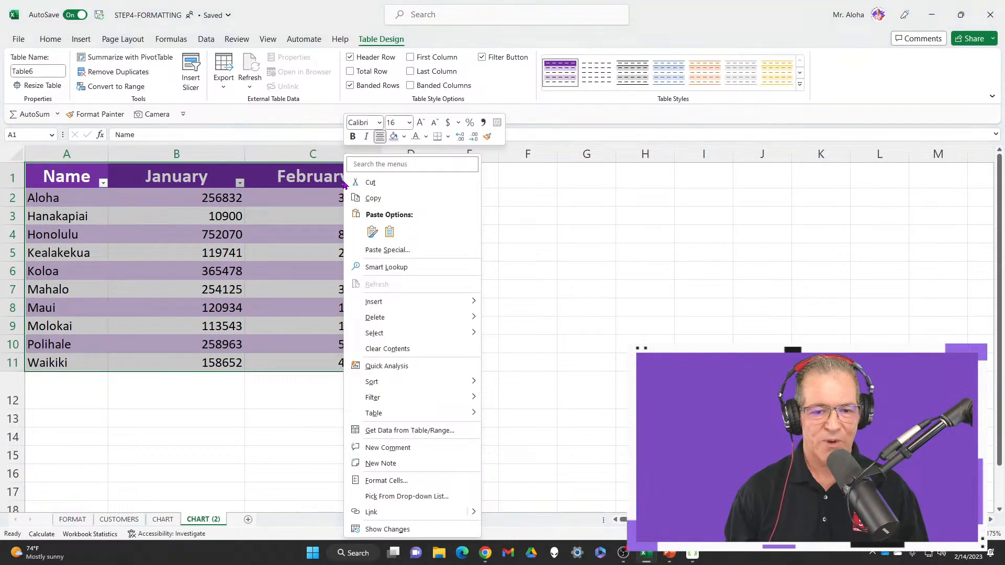
{"action": "left_click", "coordinate": [448, 137]}
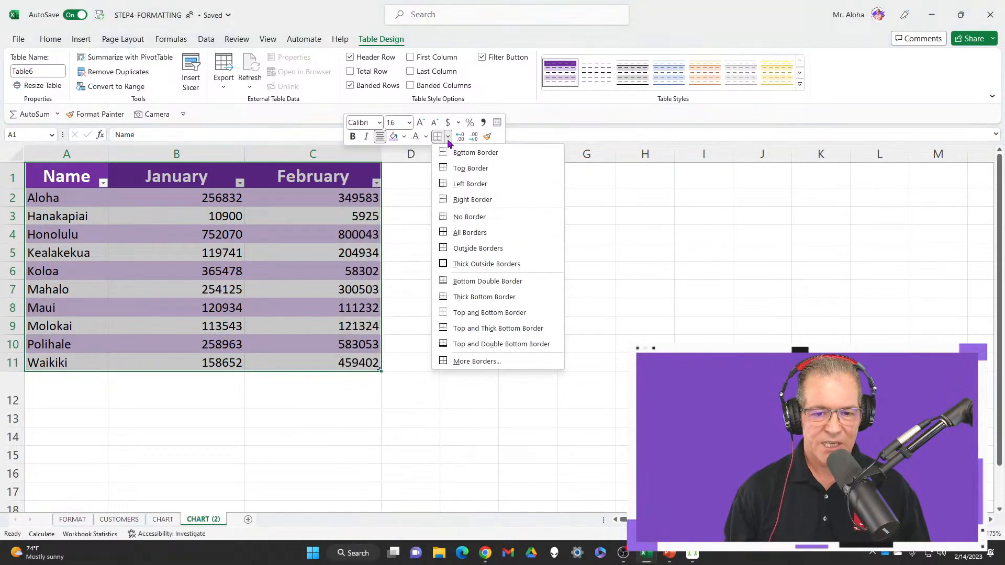
{"action": "left_click", "coordinate": [470, 268]}
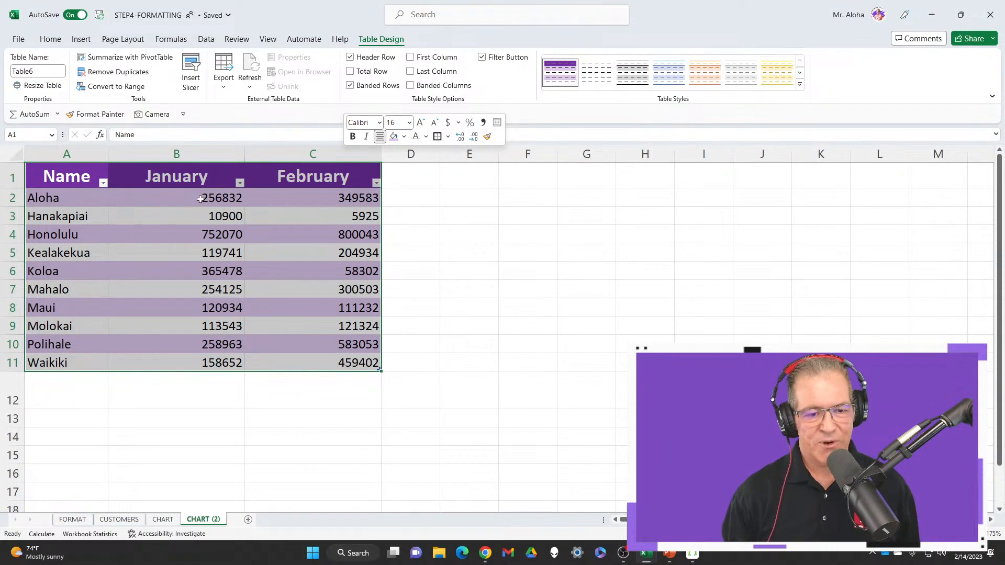
{"action": "left_click_drag", "start_coordinate": [198, 198], "coordinate": [328, 364]}
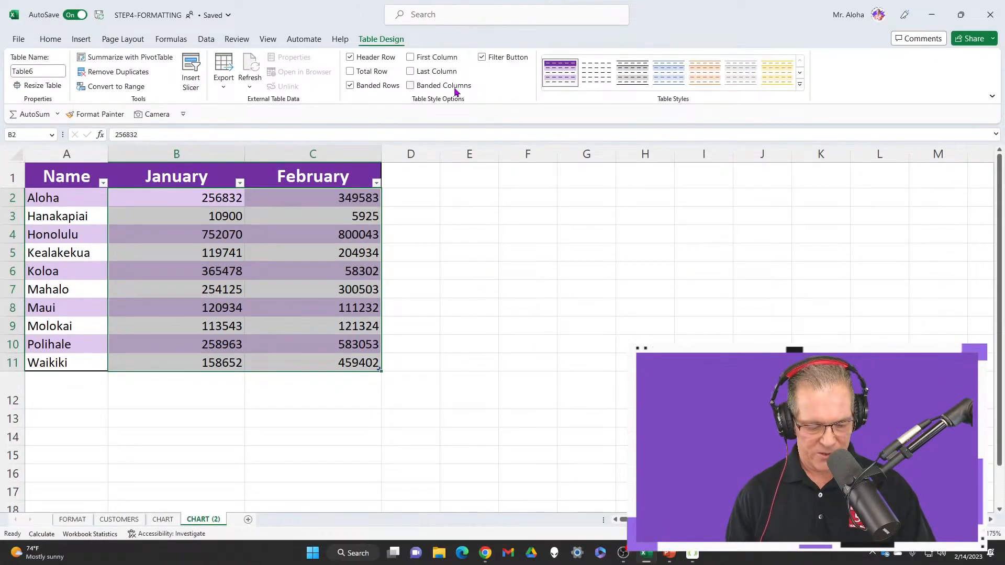
{"action": "key", "text": "ctrl+q"}
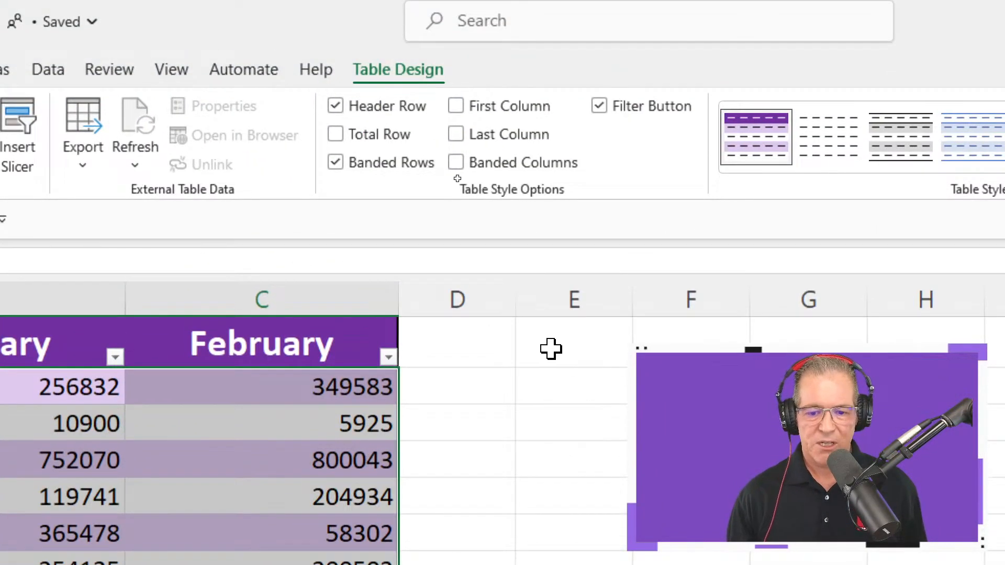
{"action": "left_click", "coordinate": [457, 178]}
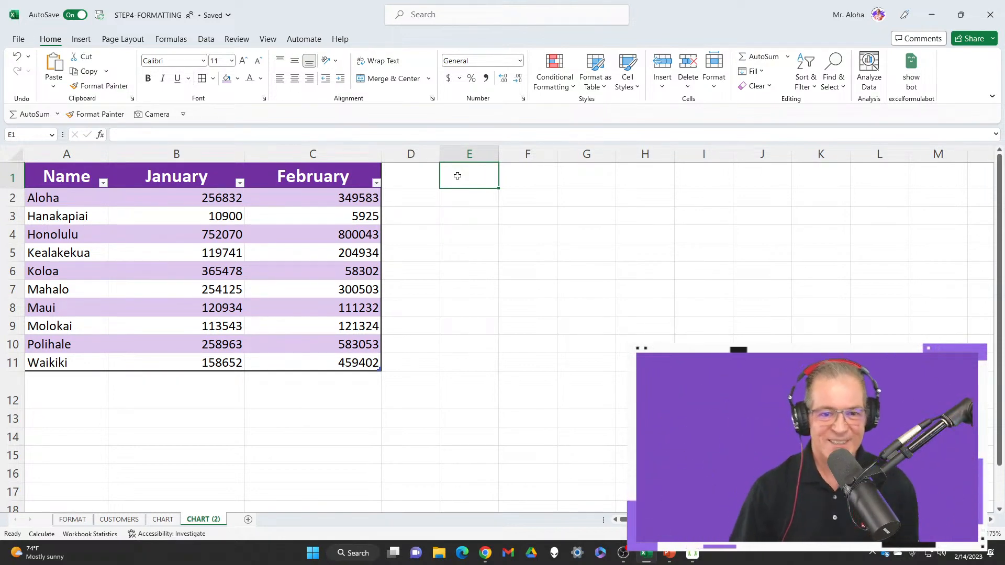
{"action": "left_click", "coordinate": [326, 178]}
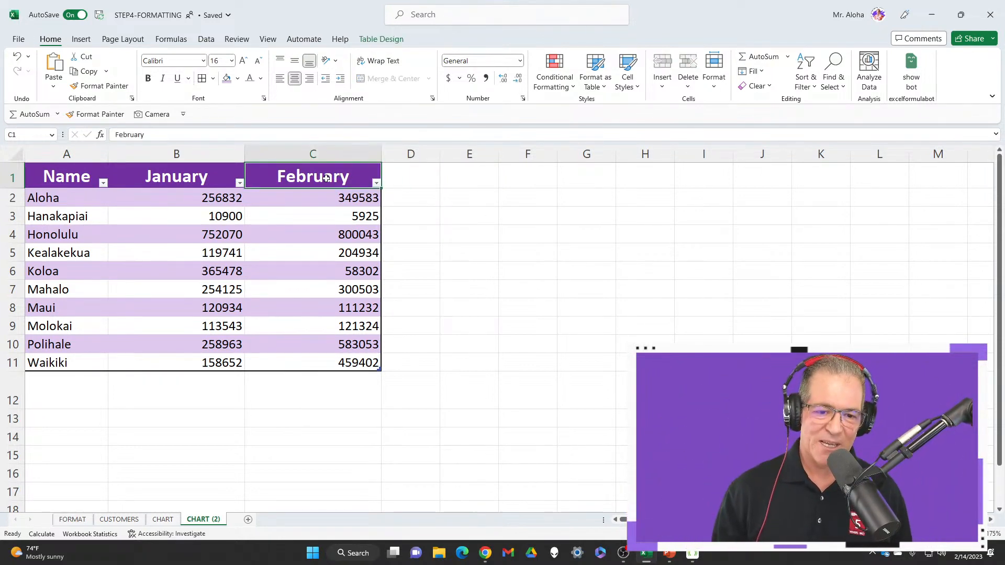
{"action": "left_click", "coordinate": [373, 42]}
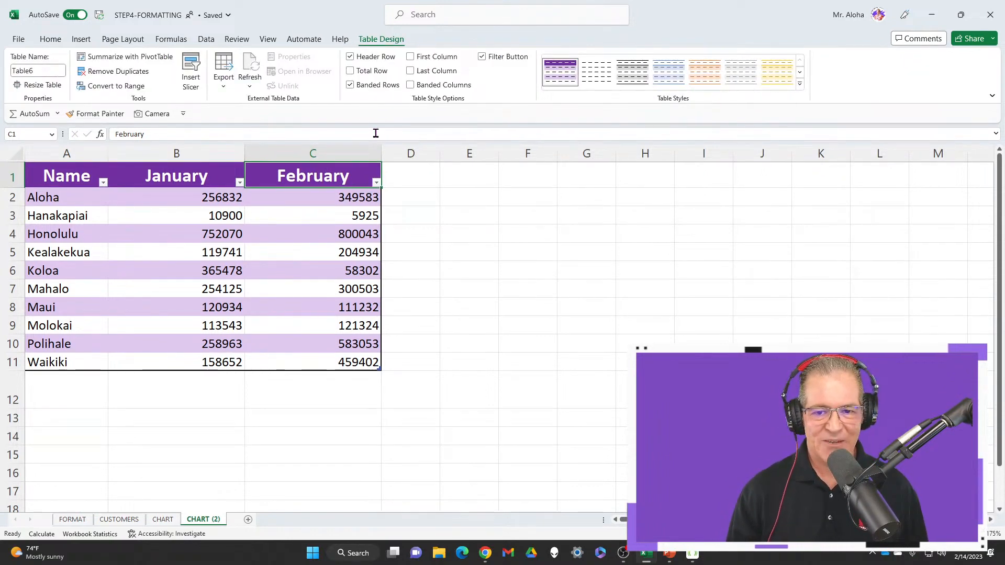
Format the January and February sales figures in B2:C11 as dollar accounting amounts with no decimal places
{"action": "left_click", "coordinate": [191, 198]}
{"action": "left_click_drag", "start_coordinate": [191, 198], "coordinate": [322, 361]}
{"action": "right_click", "coordinate": [337, 197]}
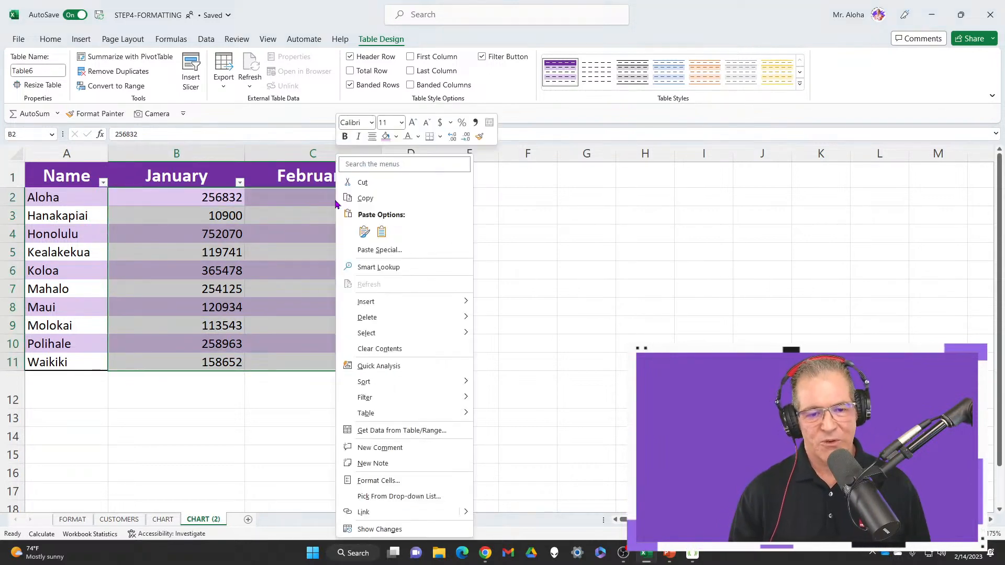
{"action": "left_click", "coordinate": [440, 123]}
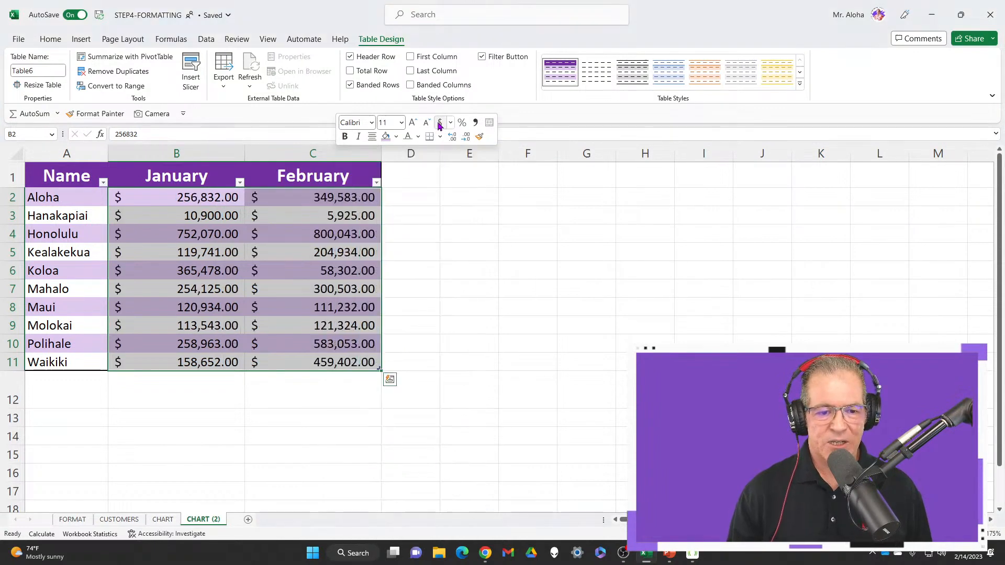
{"action": "left_click", "coordinate": [466, 137]}
{"action": "left_click", "coordinate": [467, 137]}
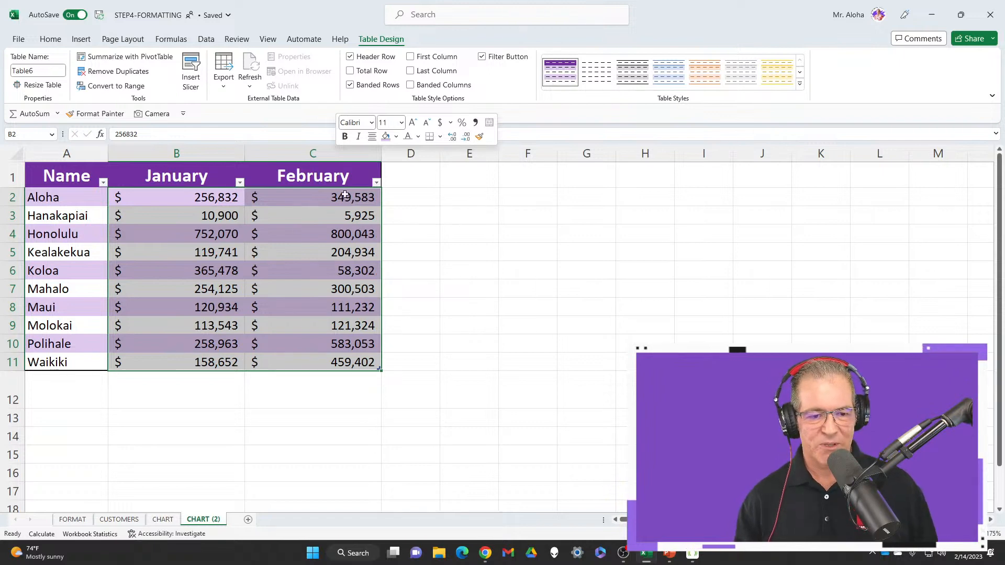
Narrow the January and February columns to fit their contents more closely
{"action": "left_click", "coordinate": [292, 216]}
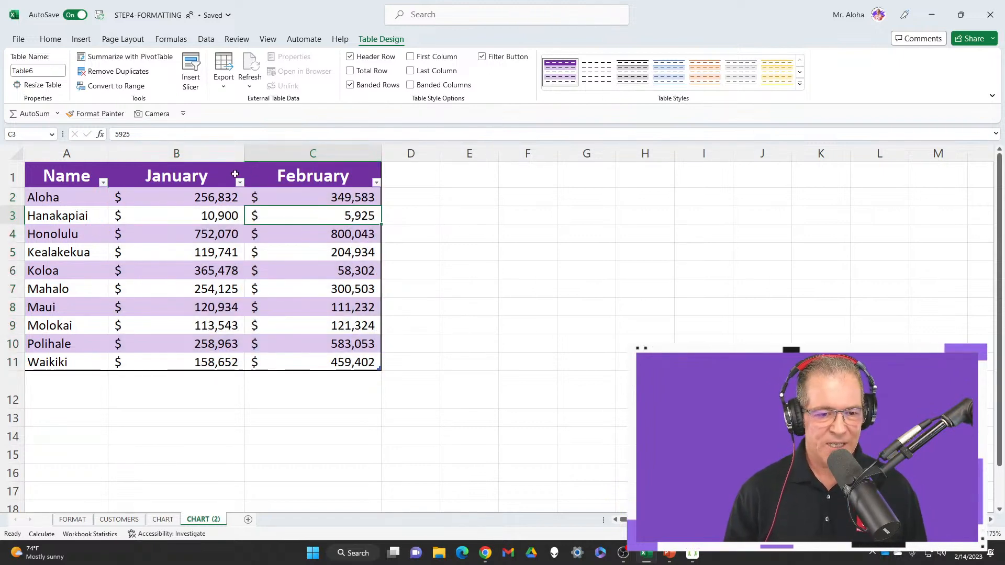
{"action": "left_click_drag", "start_coordinate": [245, 152], "coordinate": [216, 157]}
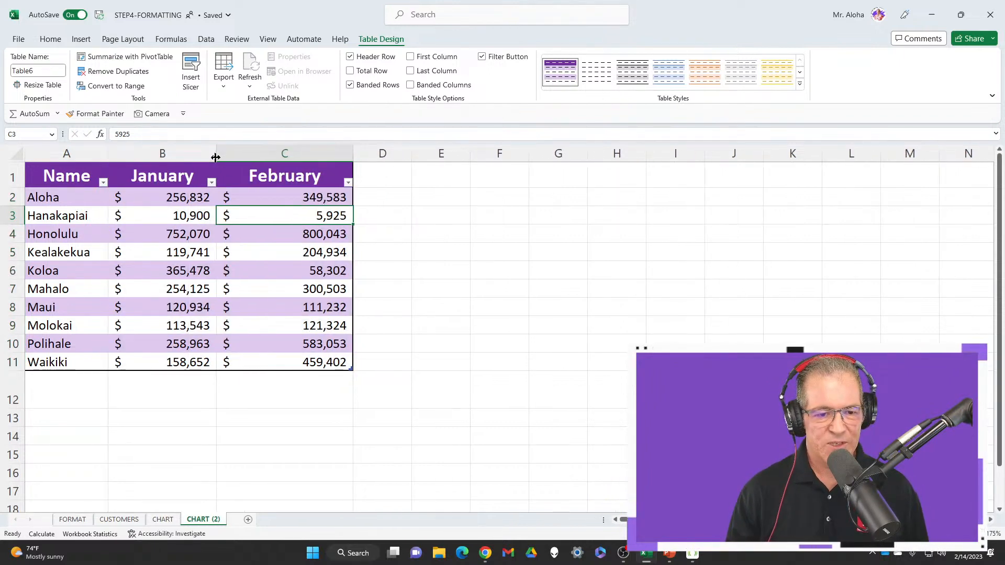
{"action": "left_click_drag", "start_coordinate": [353, 154], "coordinate": [325, 155]}
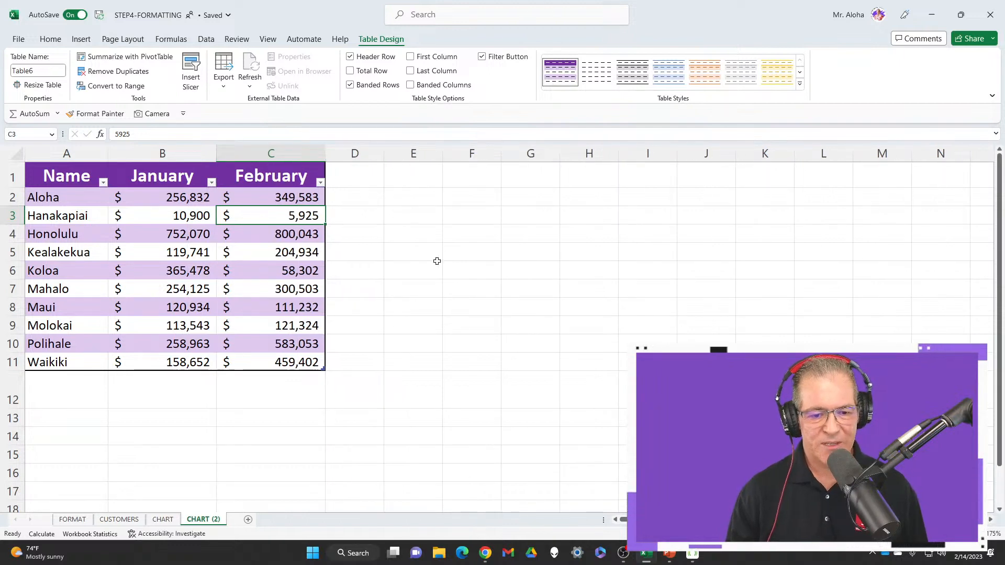
{"action": "left_click", "coordinate": [71, 176]}
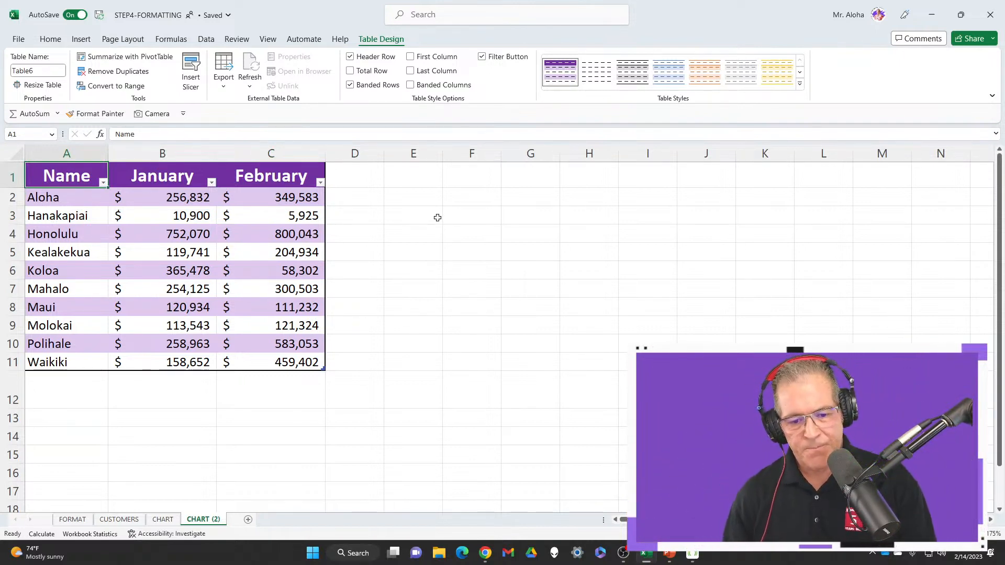
Open Quick Analysis for the sales table and look at its Sparklines options
{"action": "left_click", "coordinate": [176, 391]}
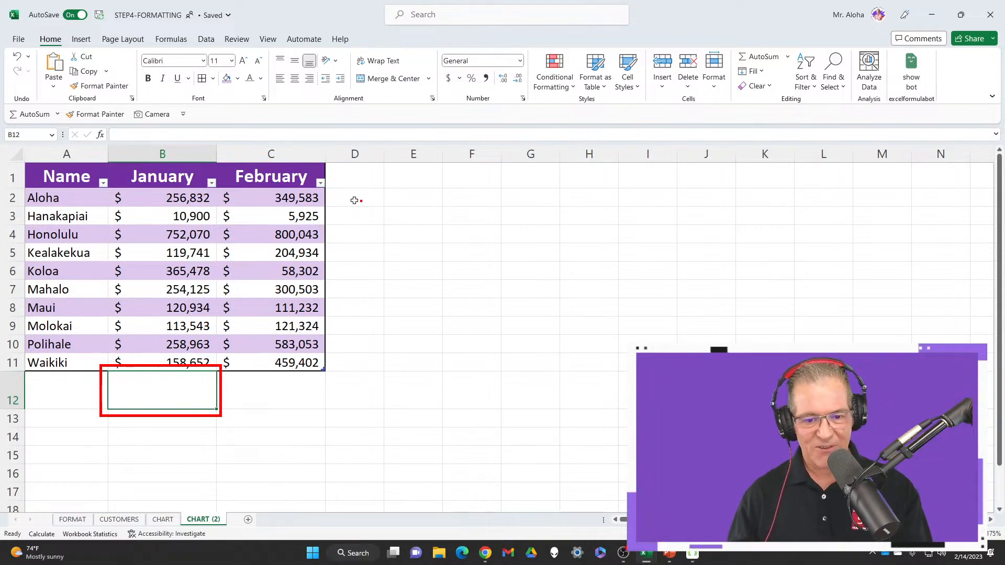
{"action": "left_click", "coordinate": [330, 200]}
{"action": "left_click", "coordinate": [281, 198]}
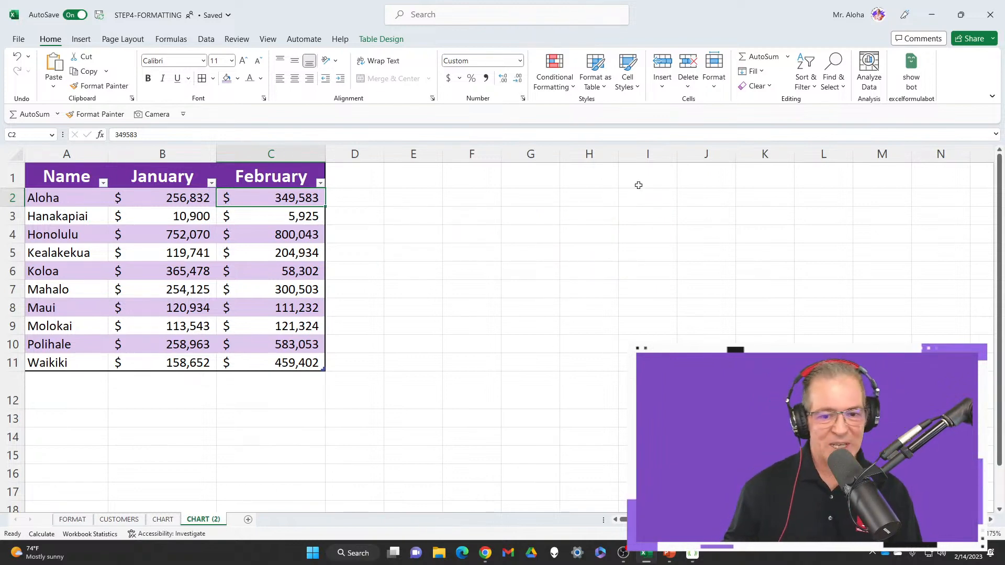
{"action": "key", "text": "ctrl+q"}
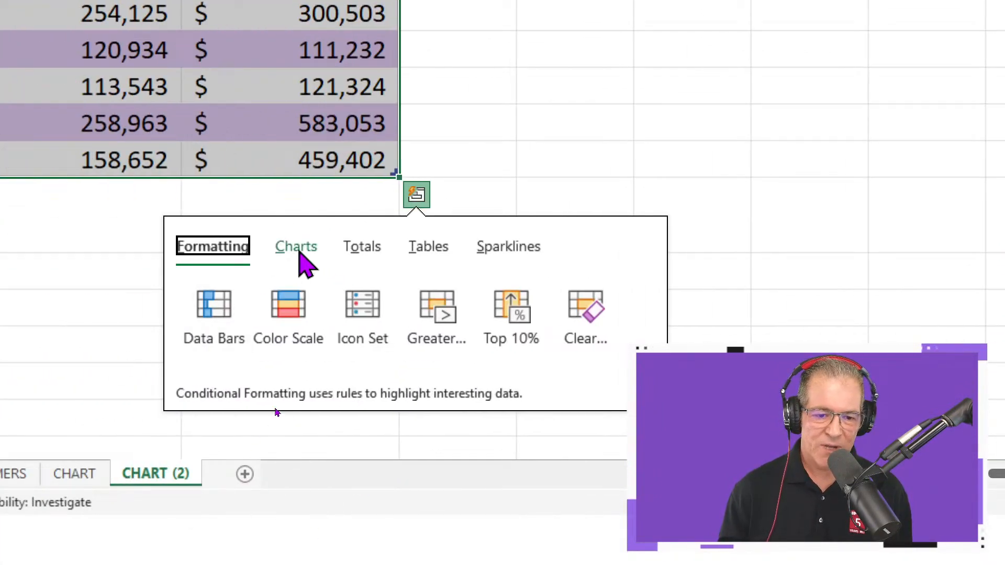
{"action": "left_click", "coordinate": [490, 261]}
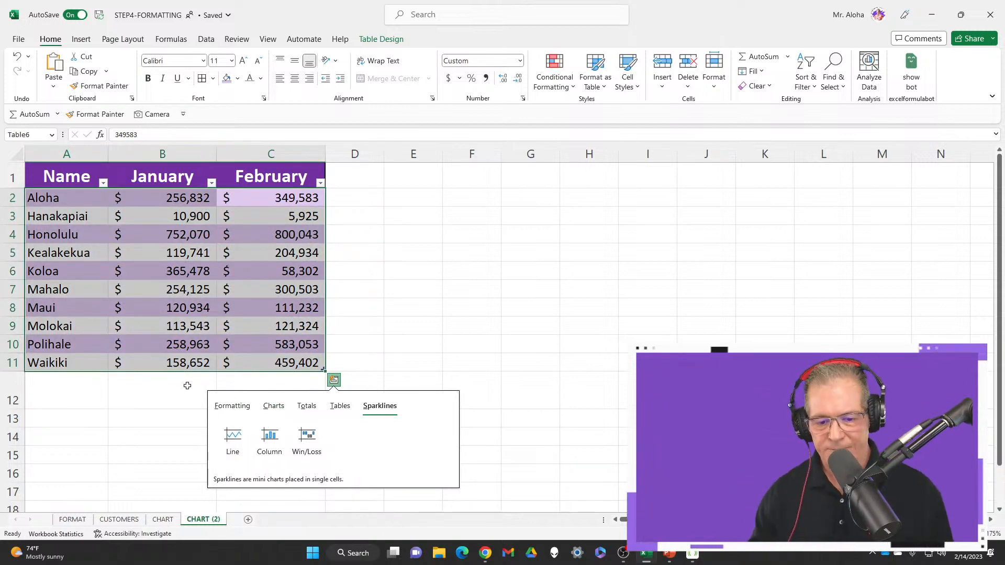
{"action": "left_click", "coordinate": [423, 322]}
{"action": "left_click_drag", "start_coordinate": [162, 387], "coordinate": [276, 382]}
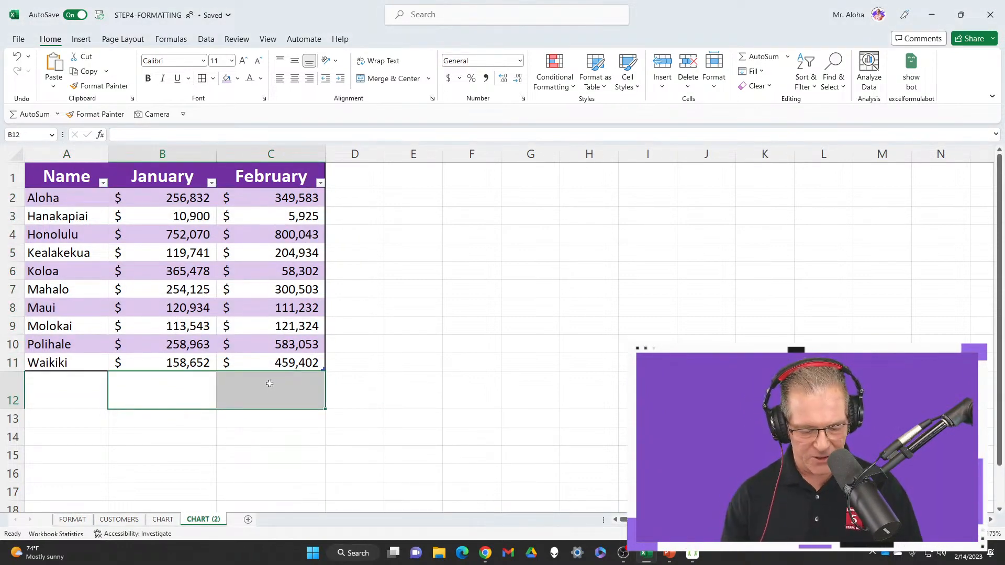
{"action": "left_click", "coordinate": [179, 397]}
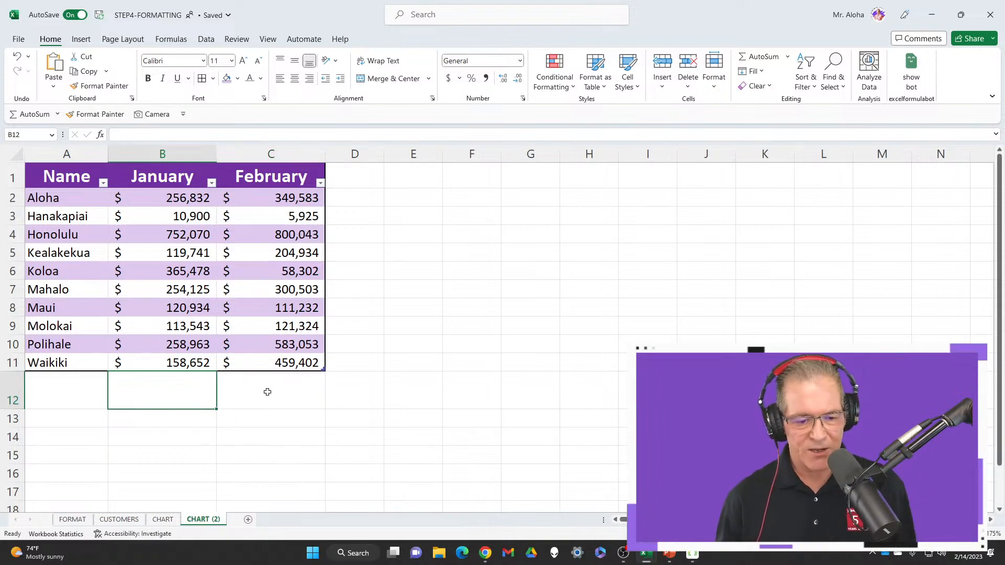
{"action": "left_click_drag", "start_coordinate": [177, 390], "coordinate": [240, 382]}
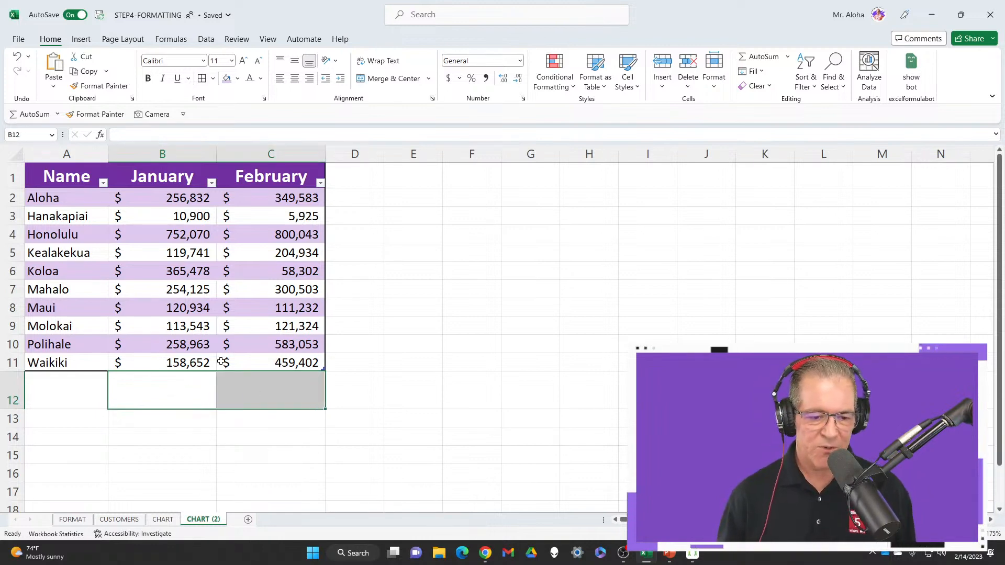
{"action": "left_click_drag", "start_coordinate": [185, 202], "coordinate": [262, 369]}
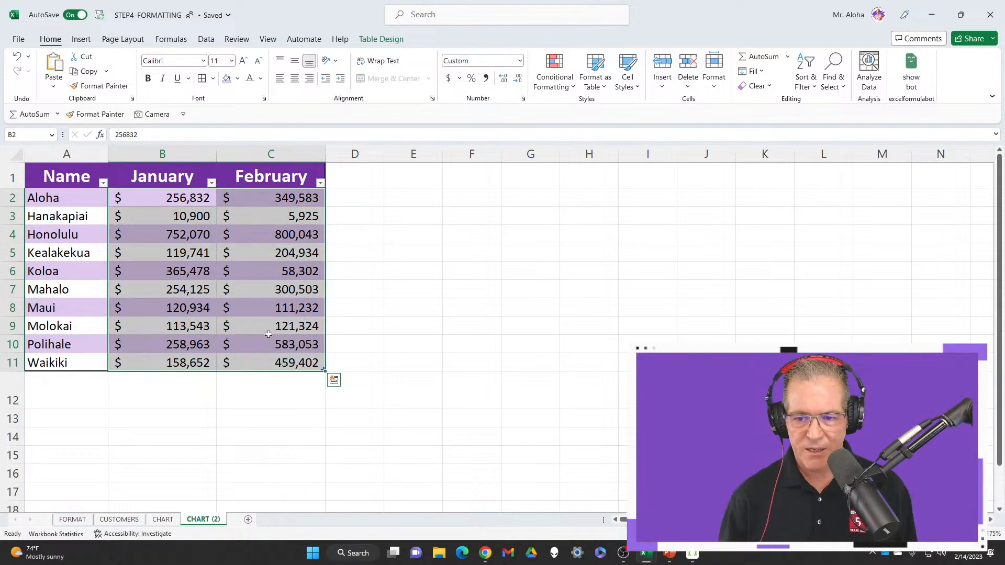
{"action": "left_click", "coordinate": [400, 42]}
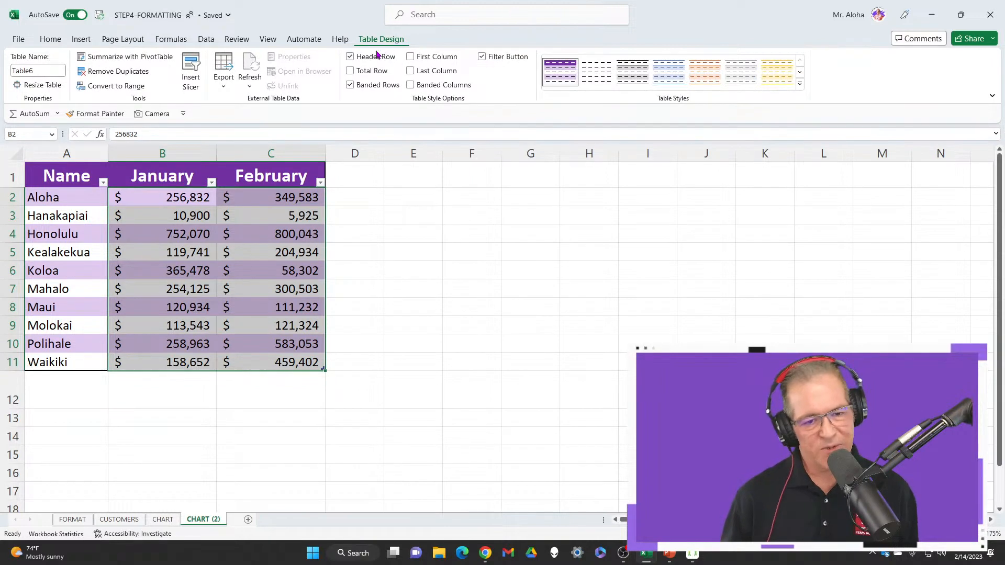
{"action": "left_click", "coordinate": [79, 40]}
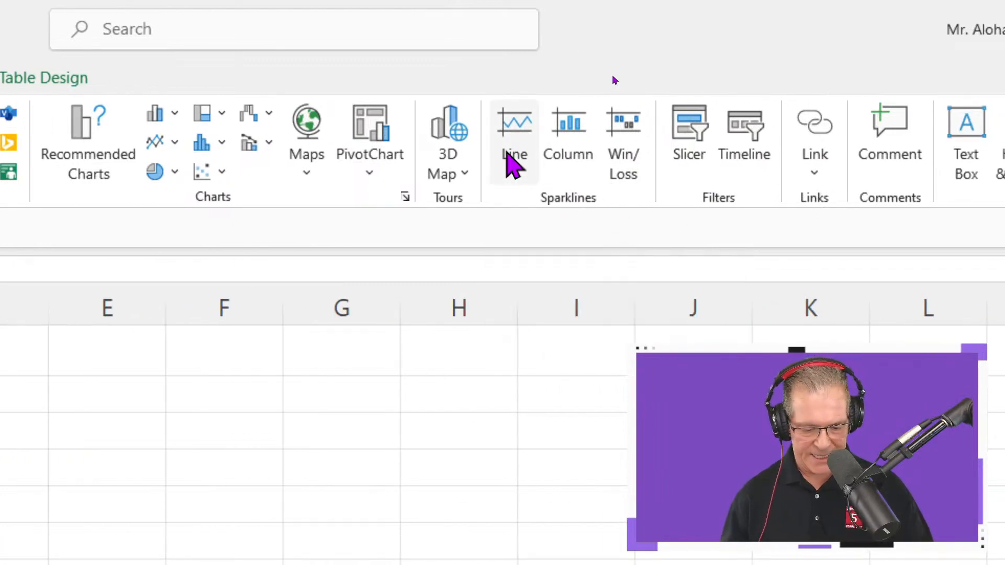
{"action": "key", "text": "Right"}
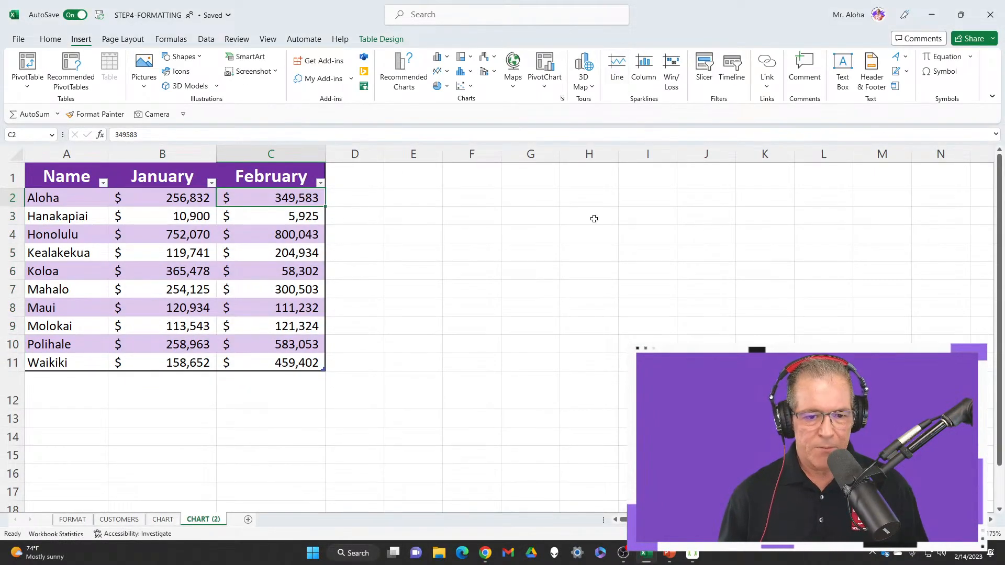
{"action": "left_click", "coordinate": [194, 391]}
{"action": "left_click_drag", "start_coordinate": [185, 392], "coordinate": [260, 384]}
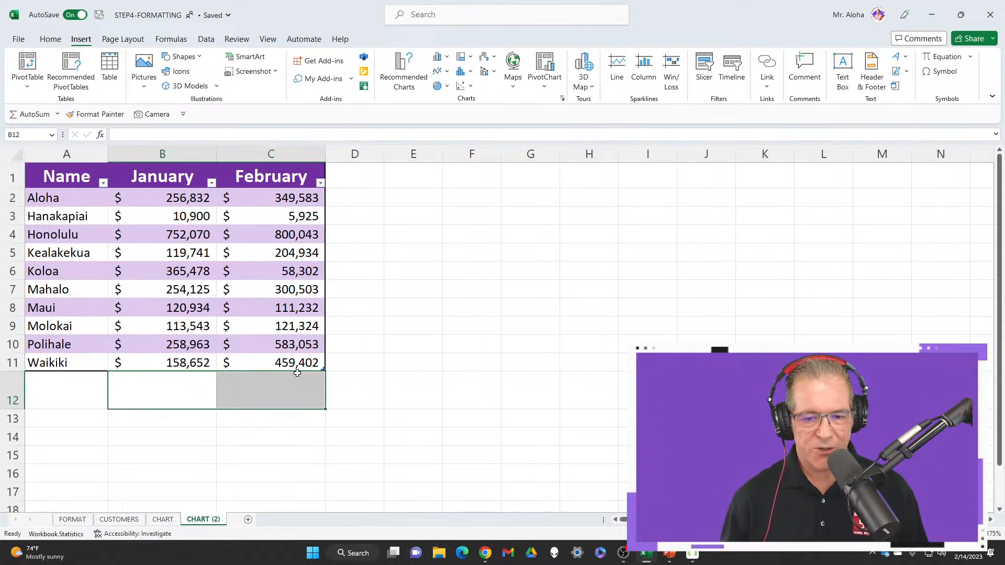
{"action": "left_click", "coordinate": [617, 68]}
{"action": "left_click_drag", "start_coordinate": [454, 180], "coordinate": [435, 209]}
{"action": "left_click", "coordinate": [539, 210]}
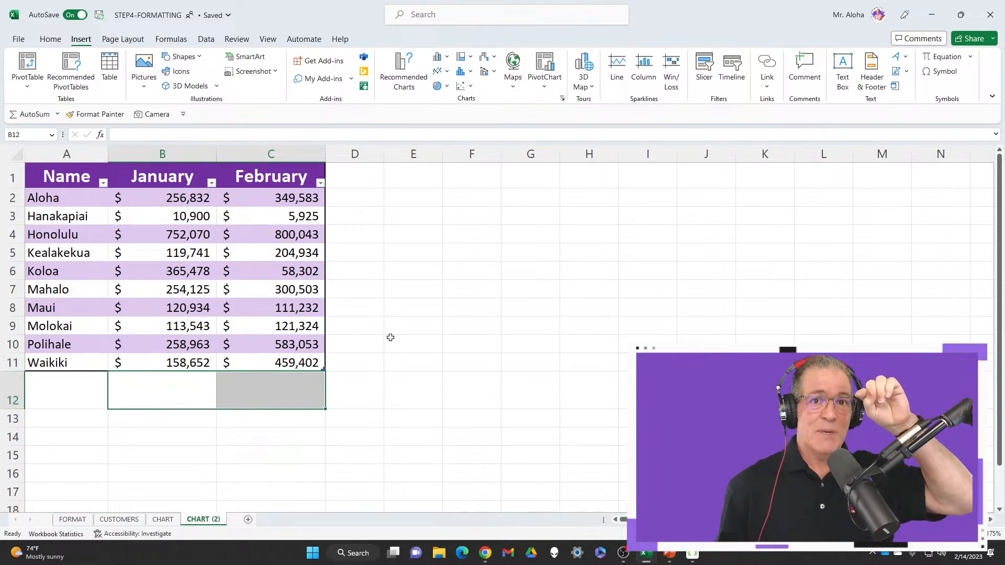
Insert line sparklines in B12:C12 from the January and February data range B2:C11
{"action": "left_click_drag", "start_coordinate": [168, 398], "coordinate": [268, 391]}
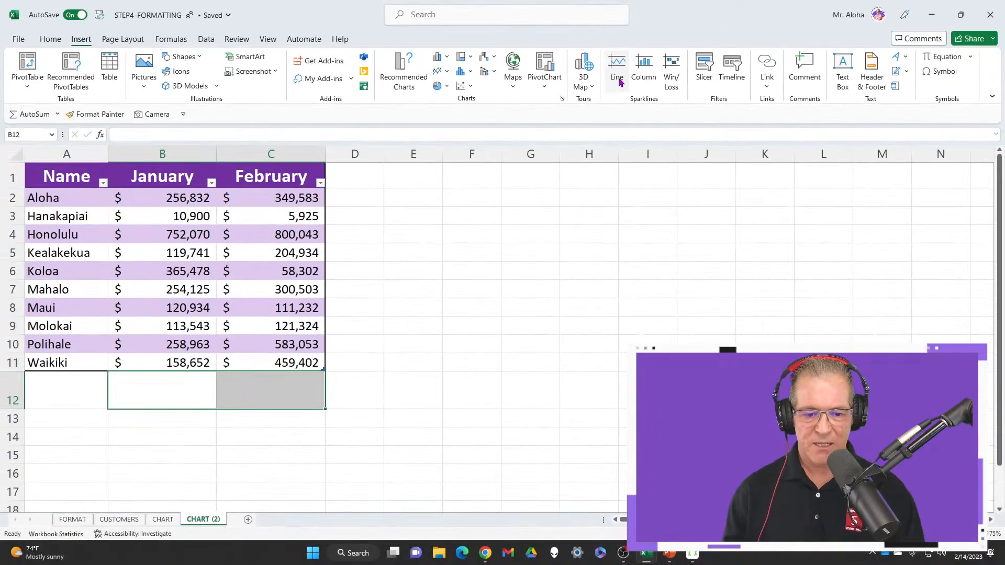
{"action": "left_click", "coordinate": [581, 149]}
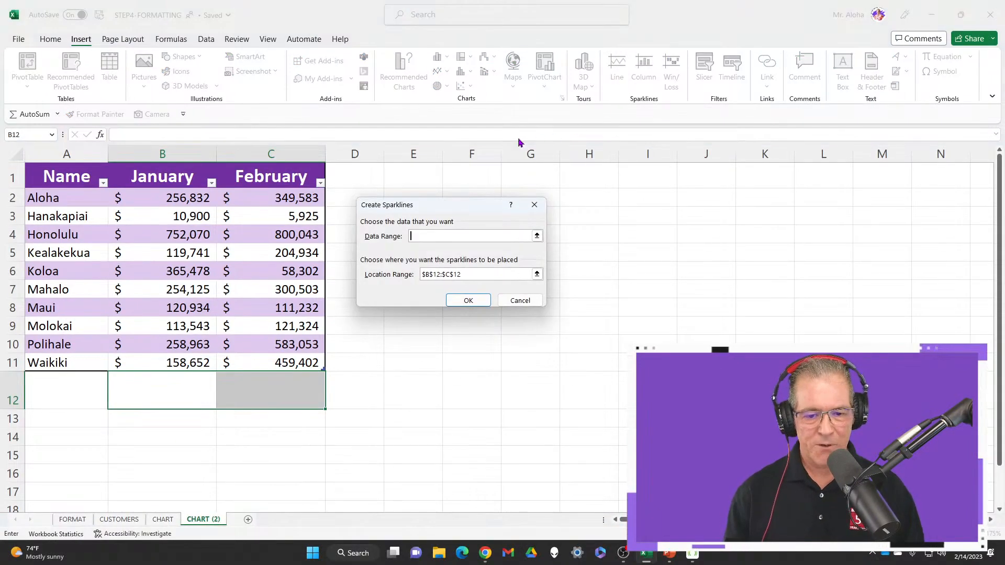
{"action": "left_click_drag", "start_coordinate": [436, 209], "coordinate": [408, 251]}
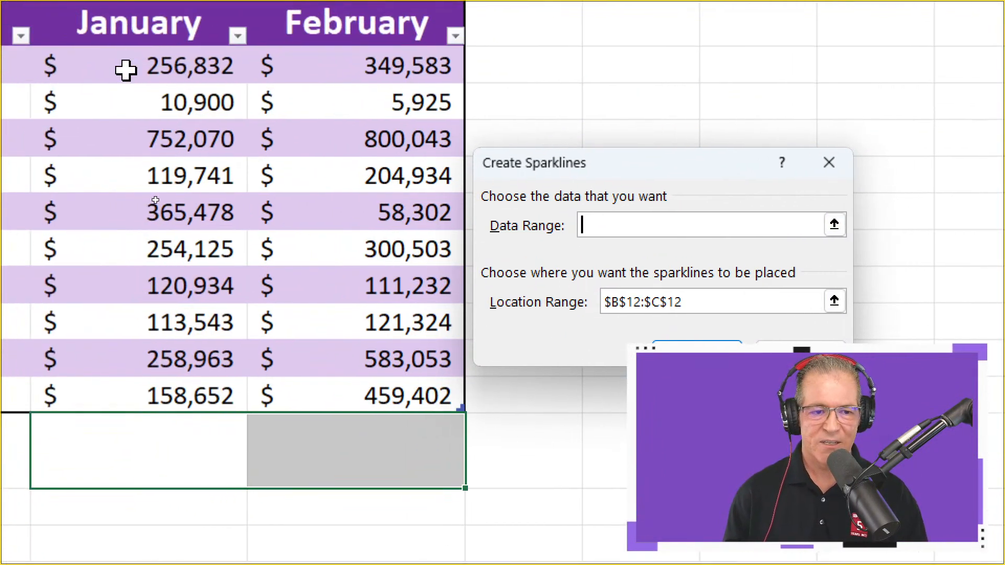
{"action": "left_click_drag", "start_coordinate": [21, 7], "coordinate": [233, 262]}
{"action": "left_click_drag", "start_coordinate": [382, 322], "coordinate": [370, 397]}
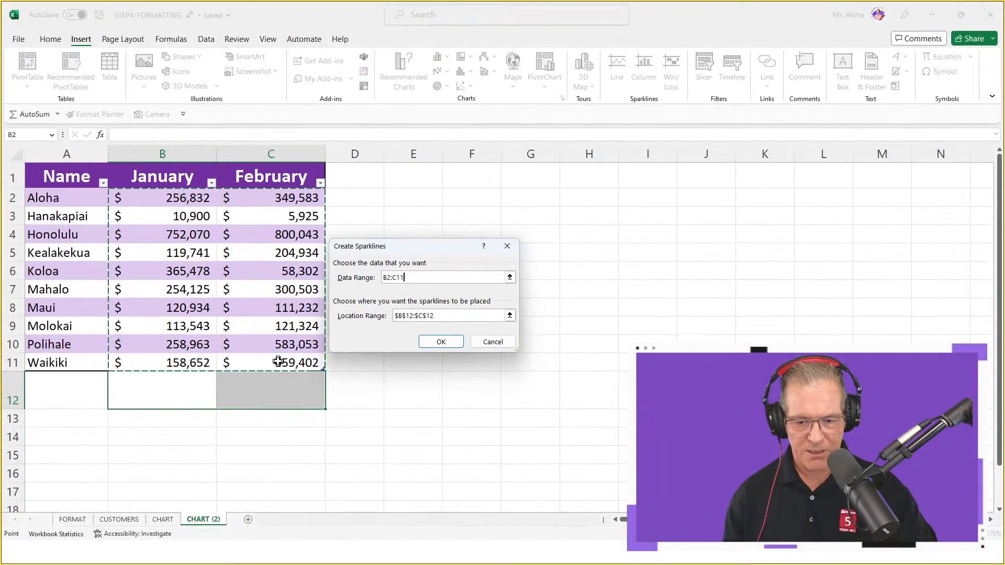
{"action": "key", "text": "Return"}
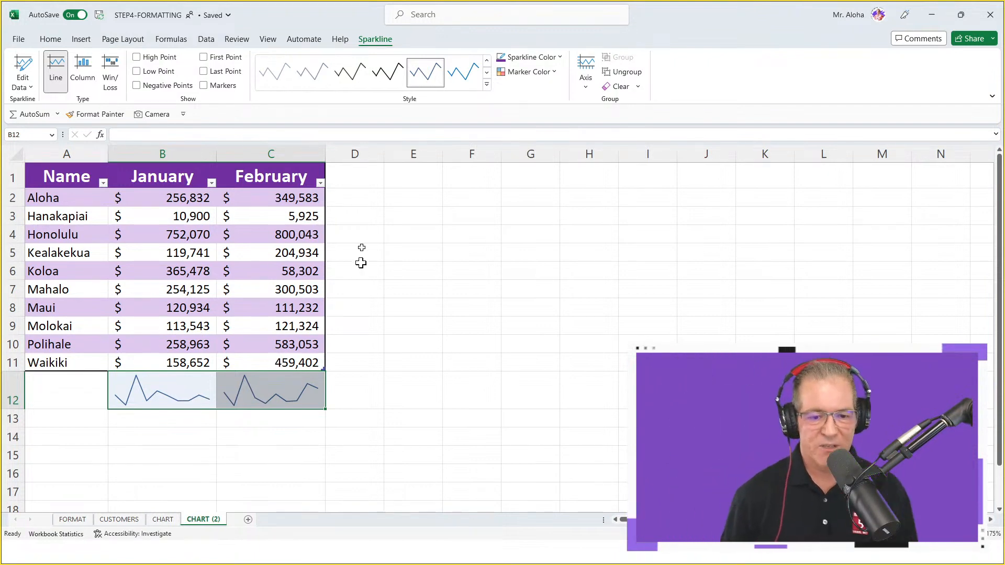
Try a line sparkline in D3 based on the data range B3:C3, and undo it
{"action": "left_click", "coordinate": [353, 219]}
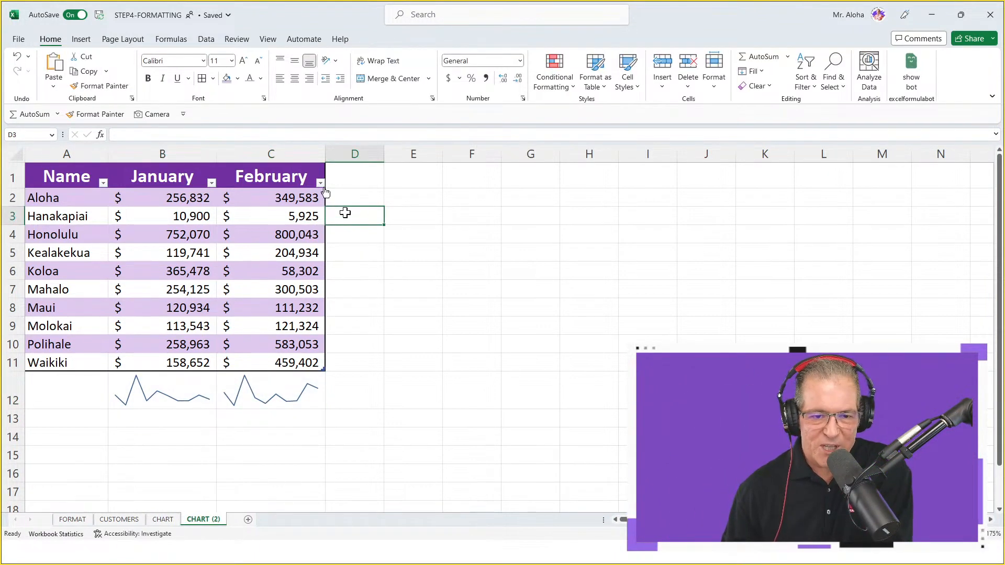
{"action": "left_click", "coordinate": [81, 41]}
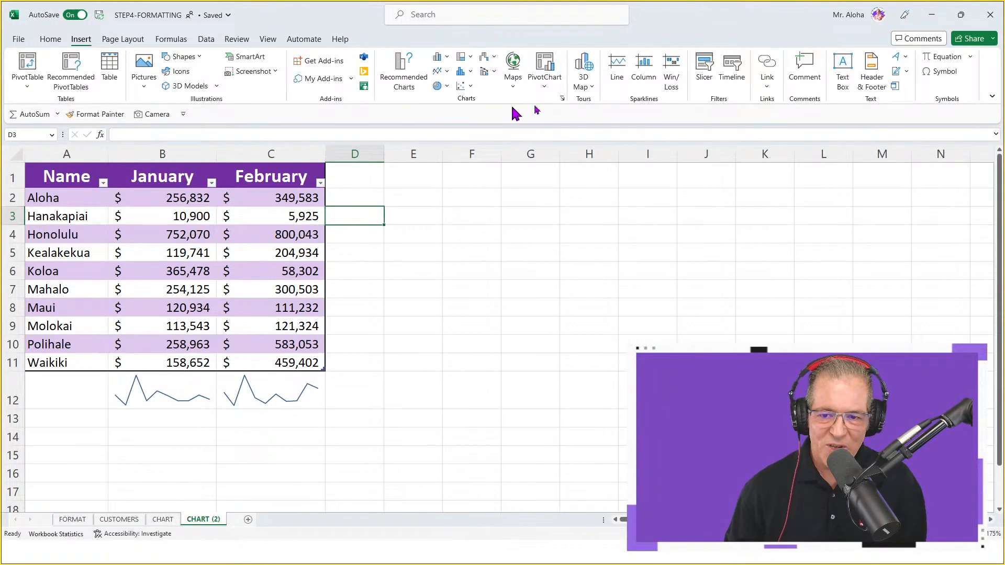
{"action": "left_click", "coordinate": [618, 72]}
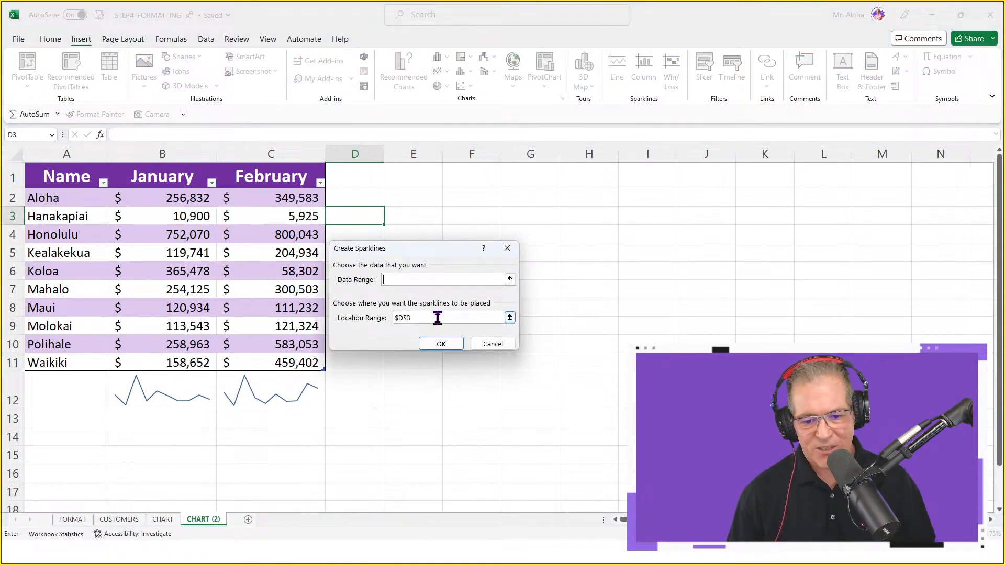
{"action": "left_click_drag", "start_coordinate": [157, 218], "coordinate": [258, 222]}
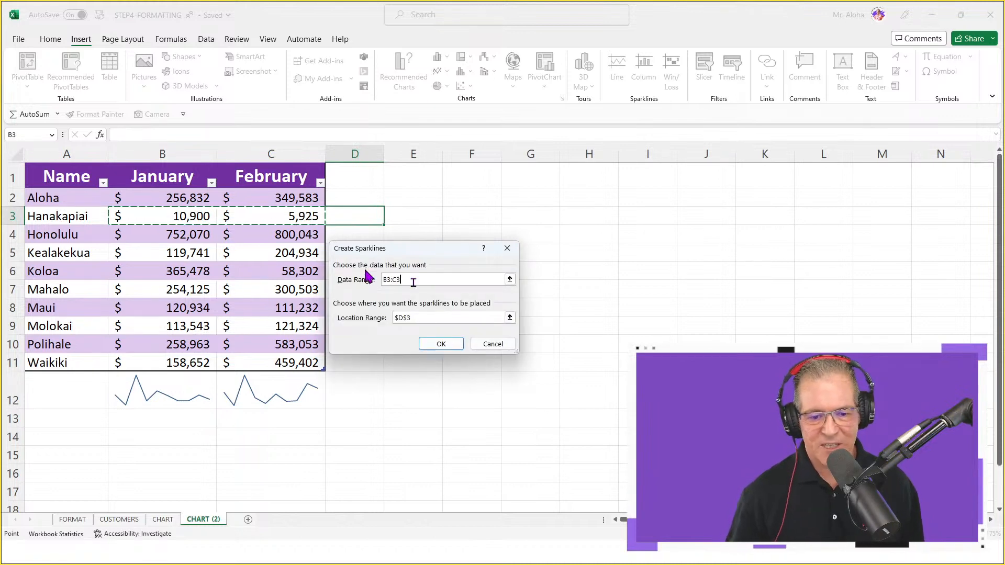
{"action": "left_click", "coordinate": [438, 344]}
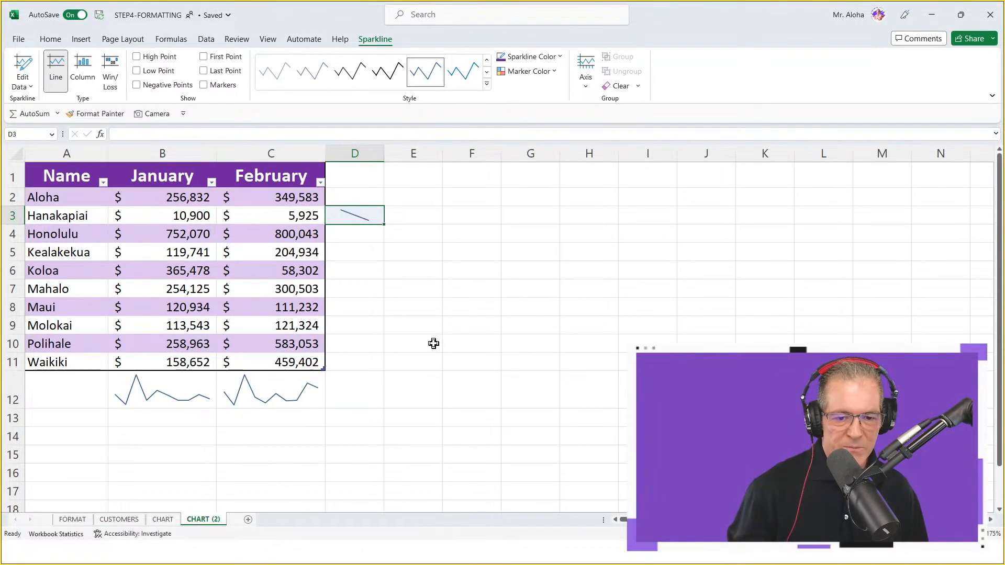
{"action": "key", "text": "ctrl+z"}
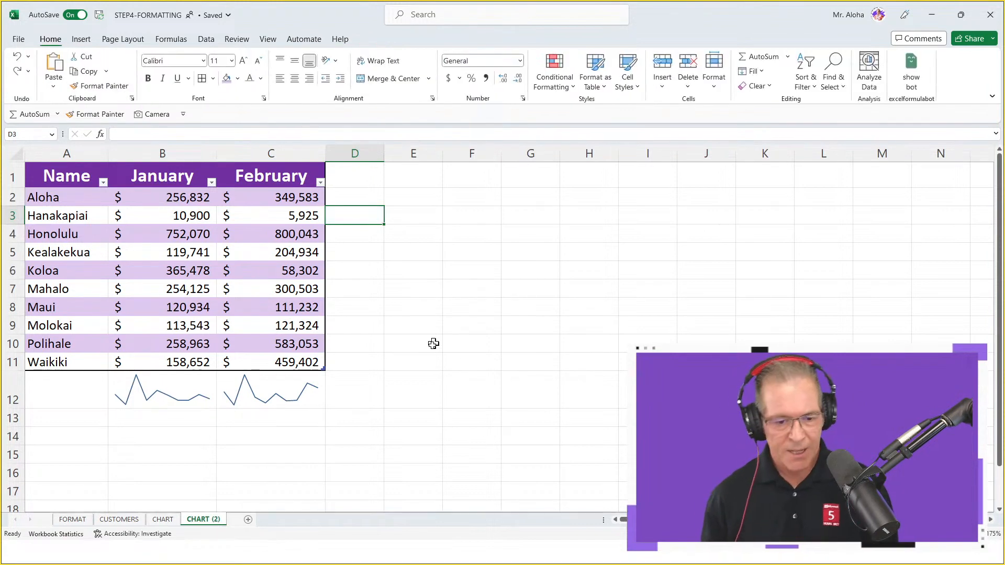
Compare the Column and Win/Loss types on the B12:C12 sparklines and settle on Column
{"action": "left_click_drag", "start_coordinate": [168, 395], "coordinate": [247, 398]}
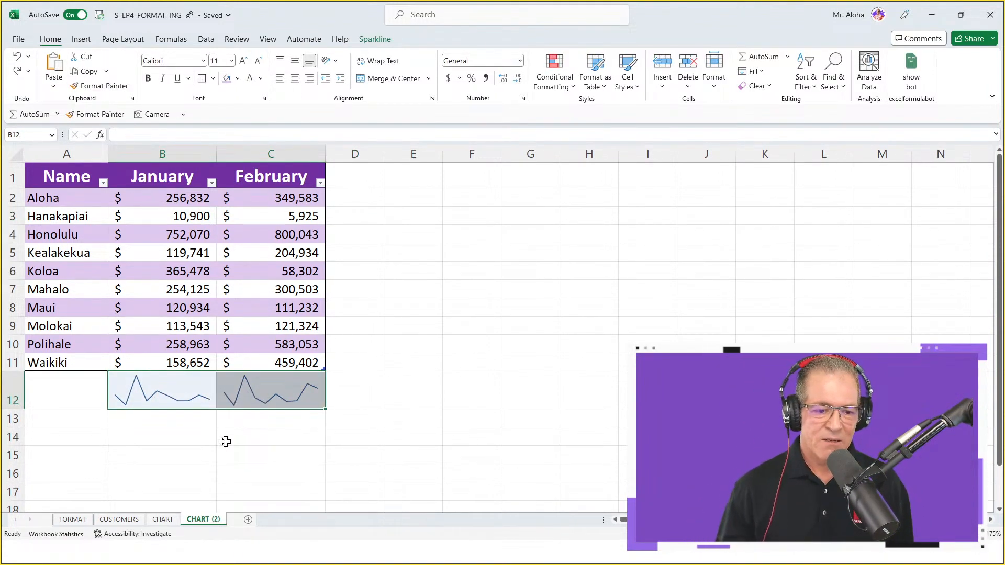
{"action": "left_click", "coordinate": [179, 402]}
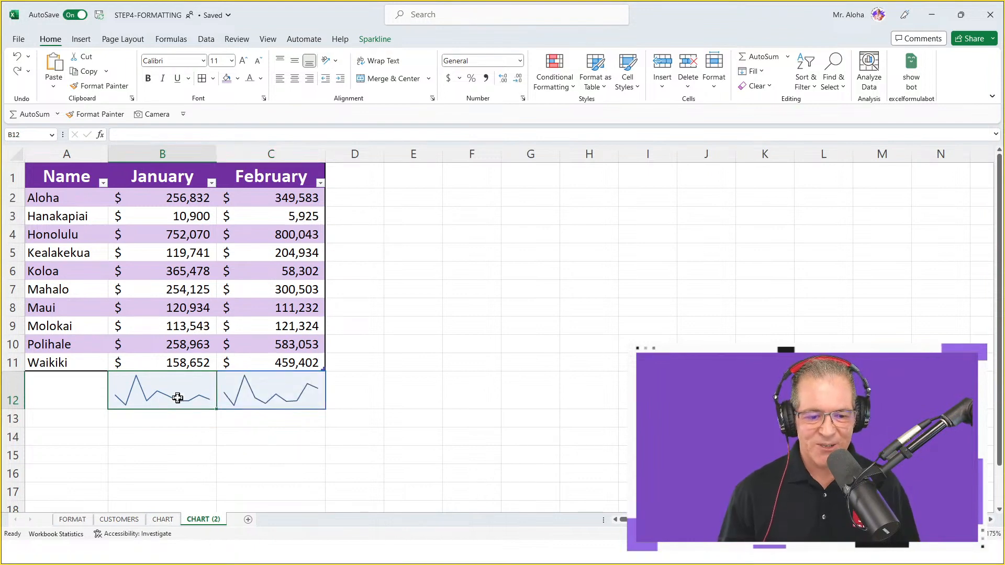
{"action": "scroll", "coordinate": [183, 438], "scroll_direction": "down", "scroll_amount": 3}
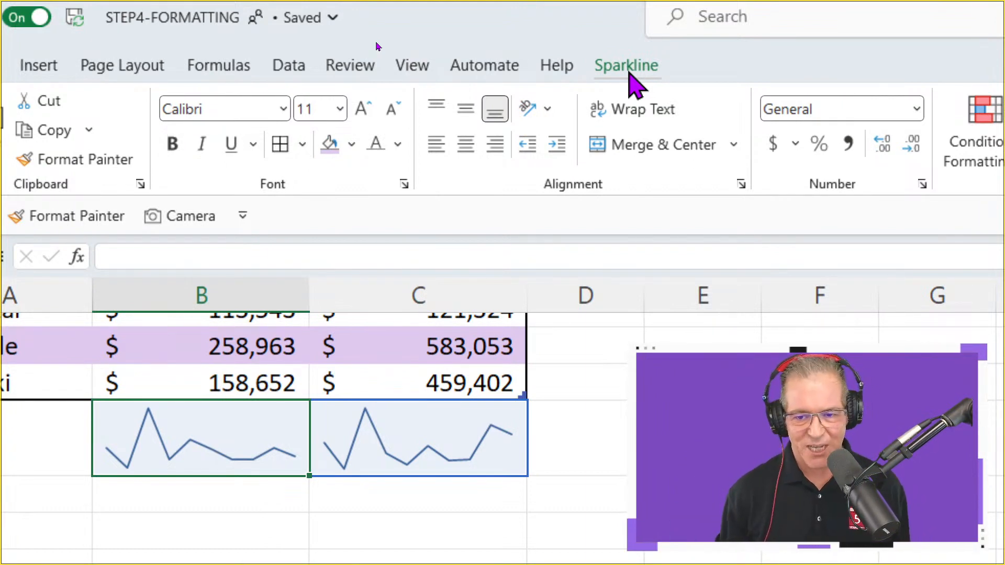
{"action": "left_click", "coordinate": [628, 67]}
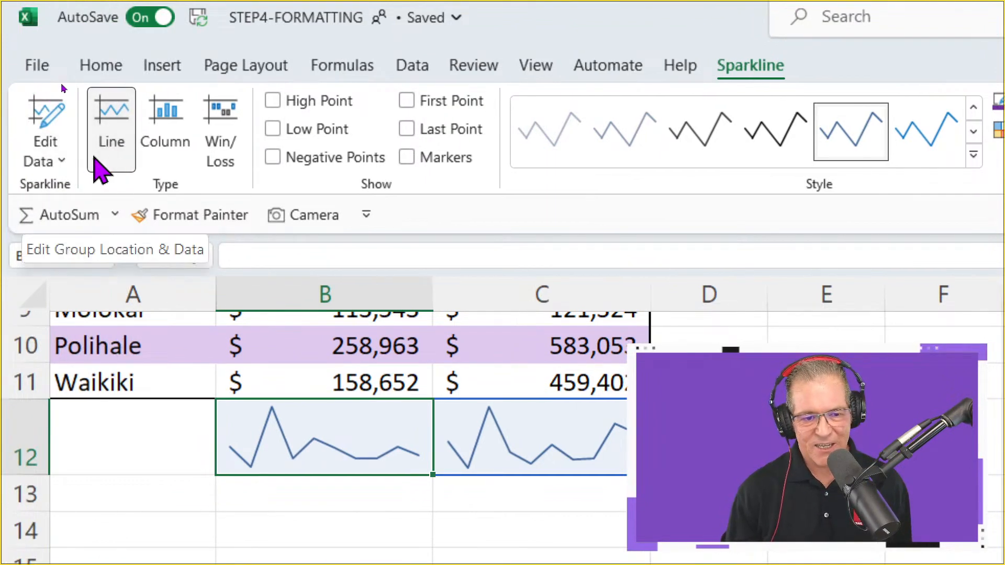
{"action": "left_click", "coordinate": [167, 151]}
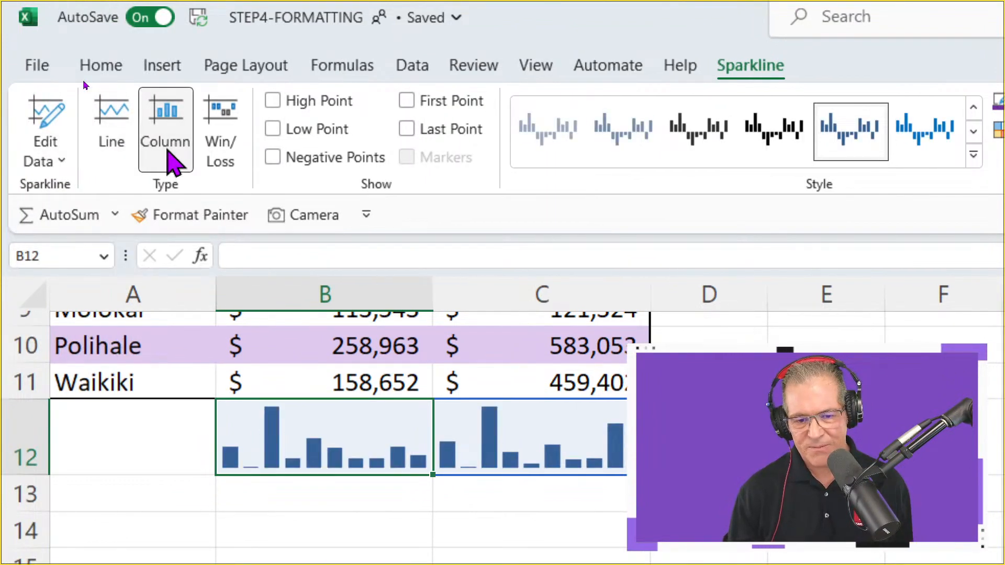
{"action": "left_click", "coordinate": [231, 158]}
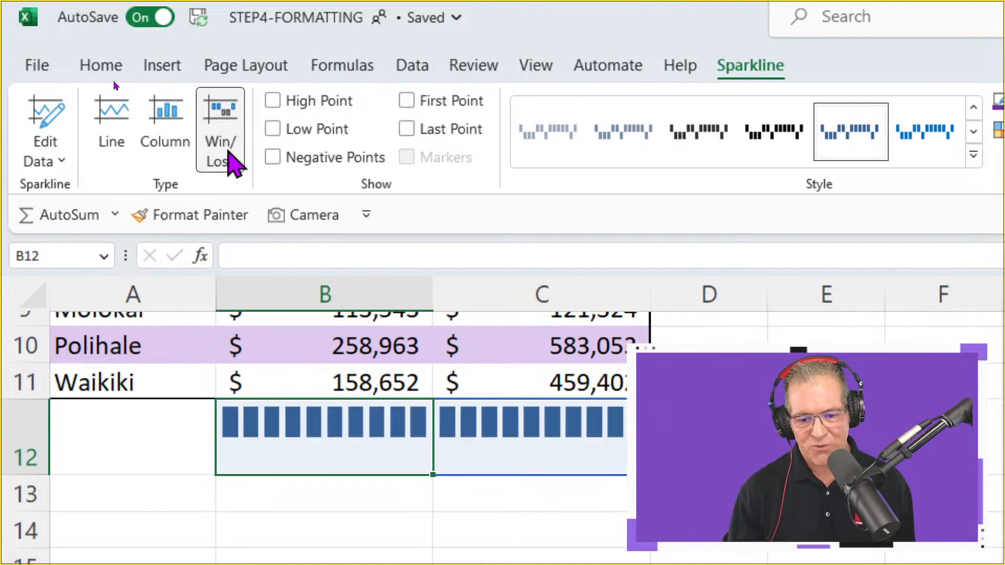
{"action": "left_click", "coordinate": [166, 147]}
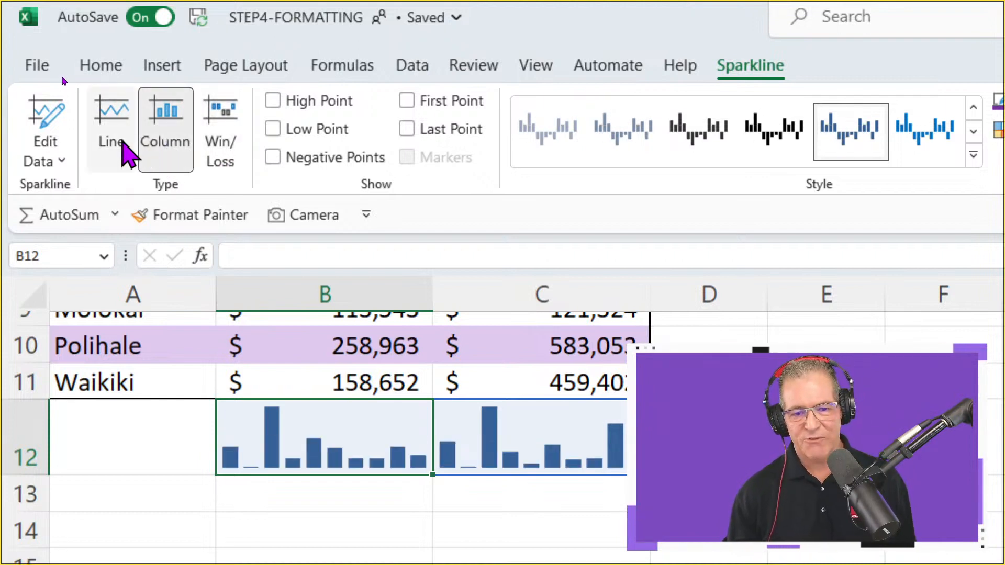
Highlight the high and low points of the column sparklines, briefly trying the first-point and last-point highlights
{"action": "left_click", "coordinate": [273, 101]}
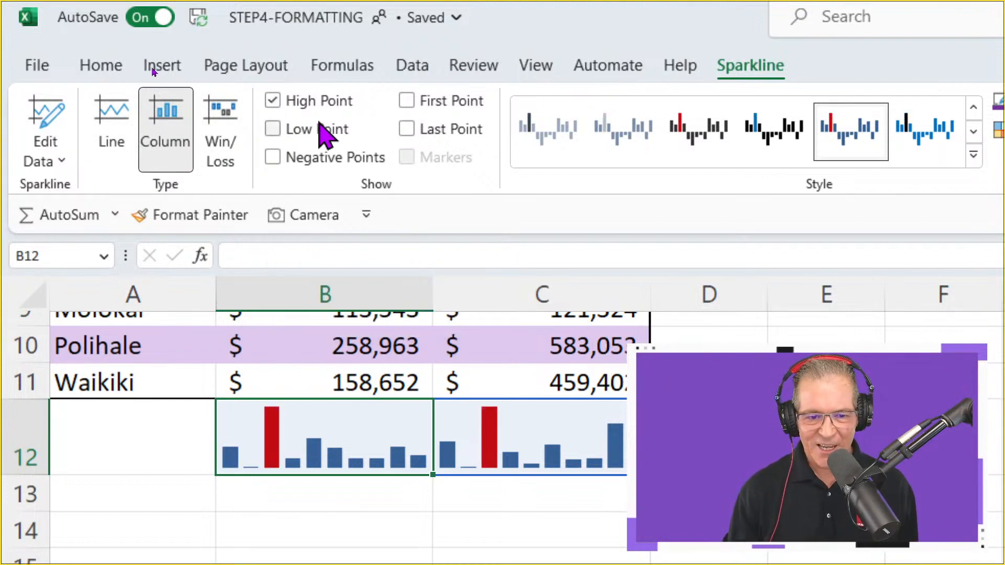
{"action": "left_click", "coordinate": [273, 129]}
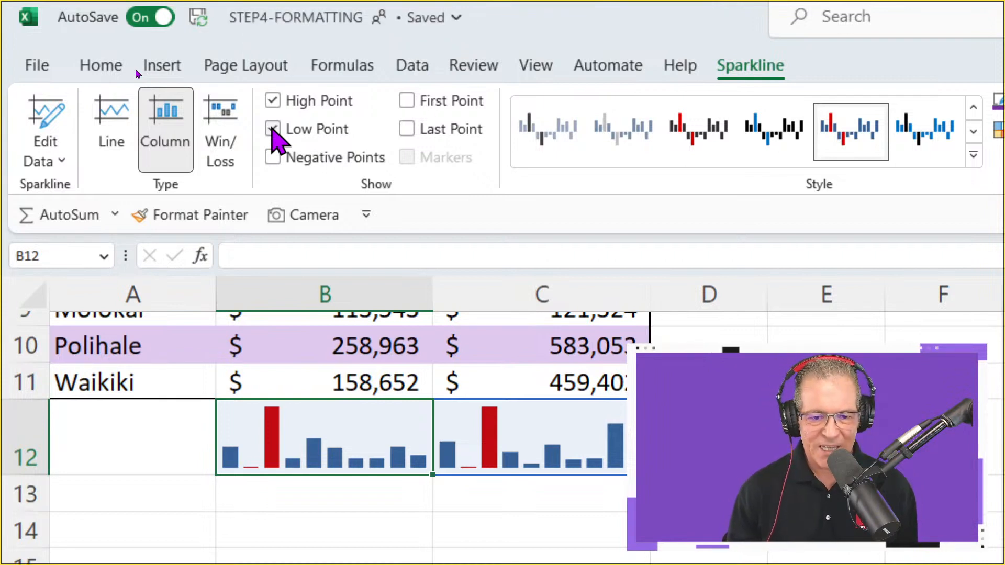
{"action": "left_click", "coordinate": [409, 101]}
{"action": "left_click", "coordinate": [408, 100]}
{"action": "left_click", "coordinate": [406, 129]}
{"action": "left_click", "coordinate": [406, 129]}
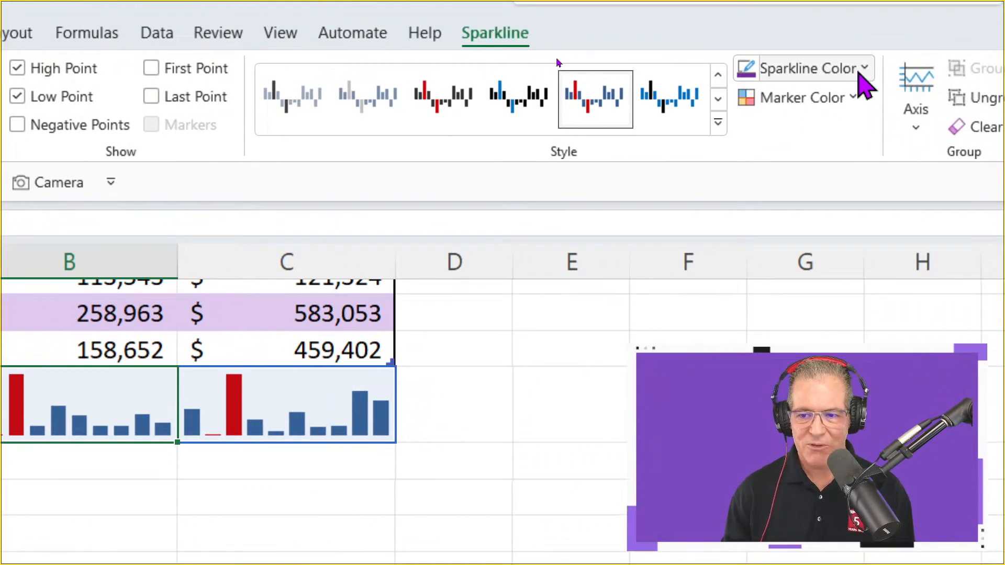
Recolour the B12:C12 column sparklines with the standard purple and their high-point markers with a light purple
{"action": "left_click", "coordinate": [861, 71]}
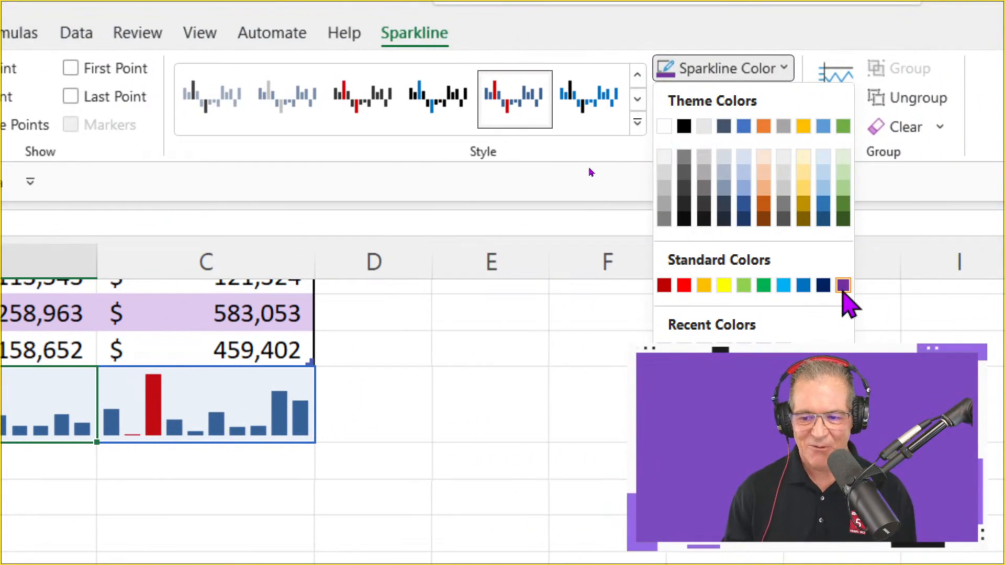
{"action": "left_click", "coordinate": [843, 285]}
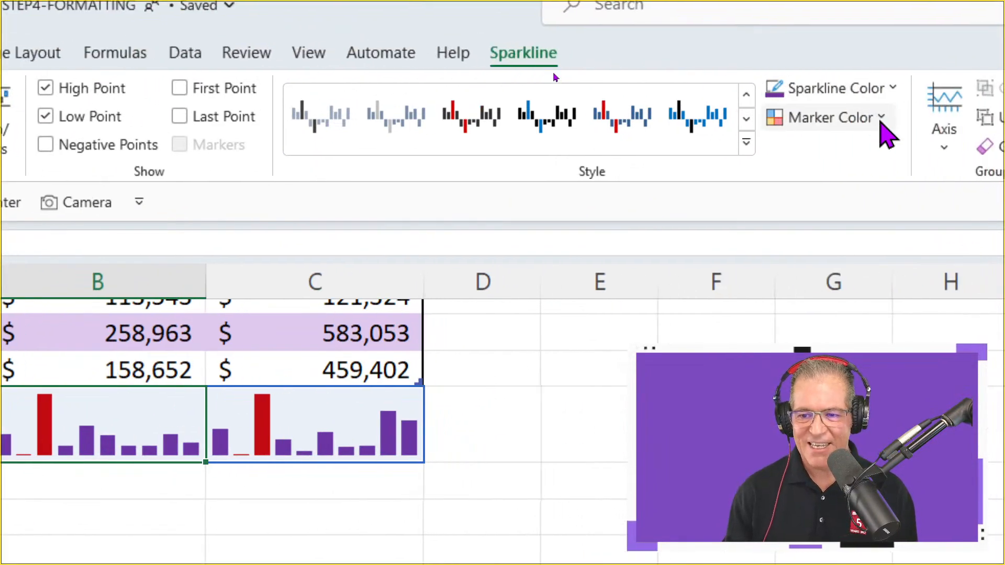
{"action": "left_click", "coordinate": [886, 135]}
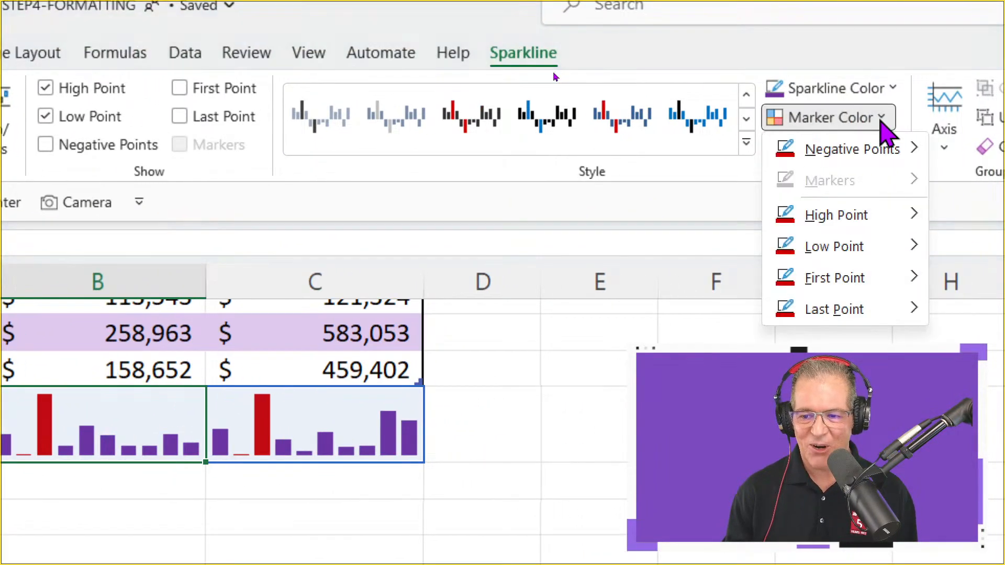
{"action": "mouse_move", "coordinate": [915, 223]}
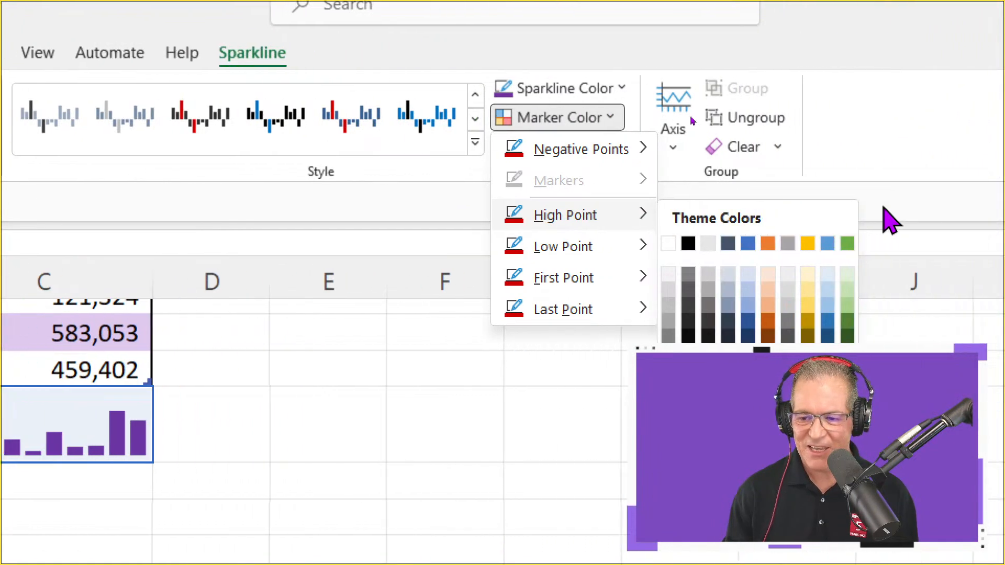
{"action": "left_click", "coordinate": [605, 252]}
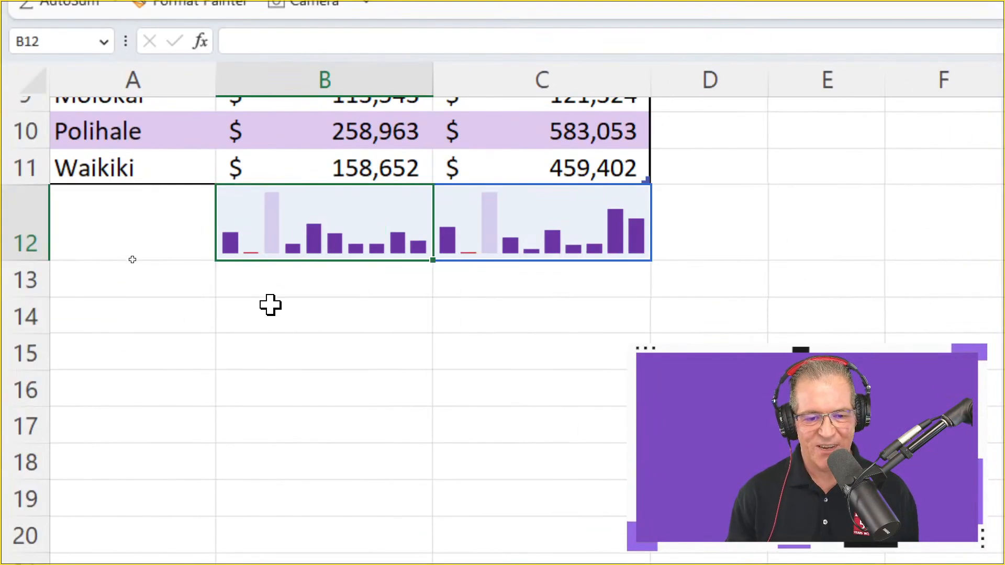
{"action": "left_click", "coordinate": [276, 269]}
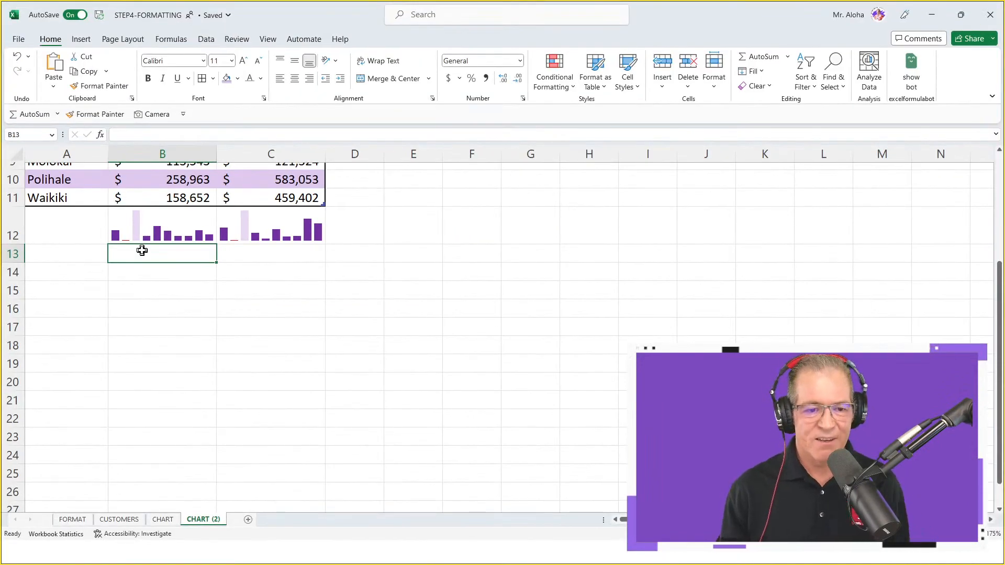
Change the February value in C3 to 50000 and check how the sparkline in C12 responds
{"action": "scroll", "coordinate": [141, 251], "scroll_direction": "up", "scroll_amount": 3}
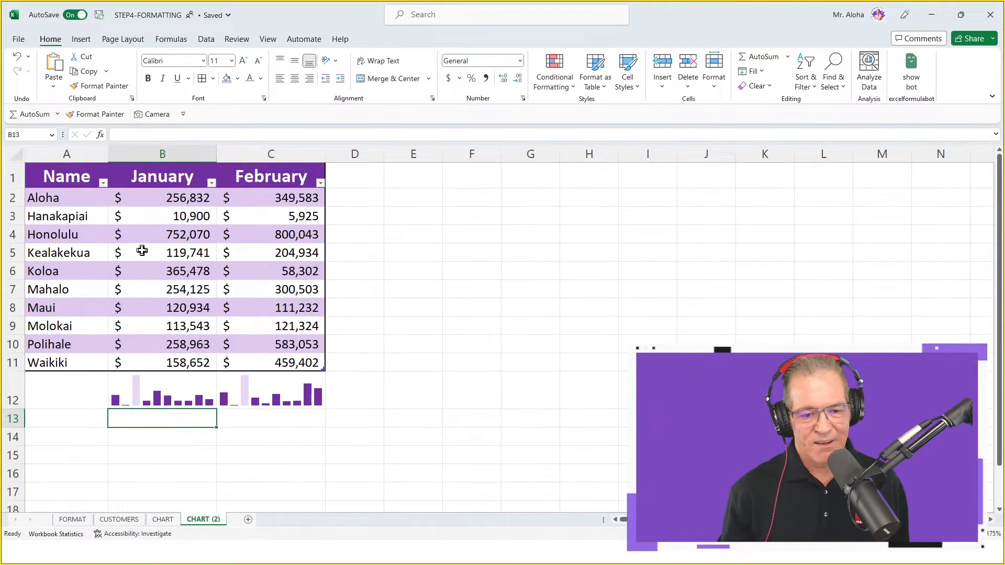
{"action": "left_click", "coordinate": [277, 216]}
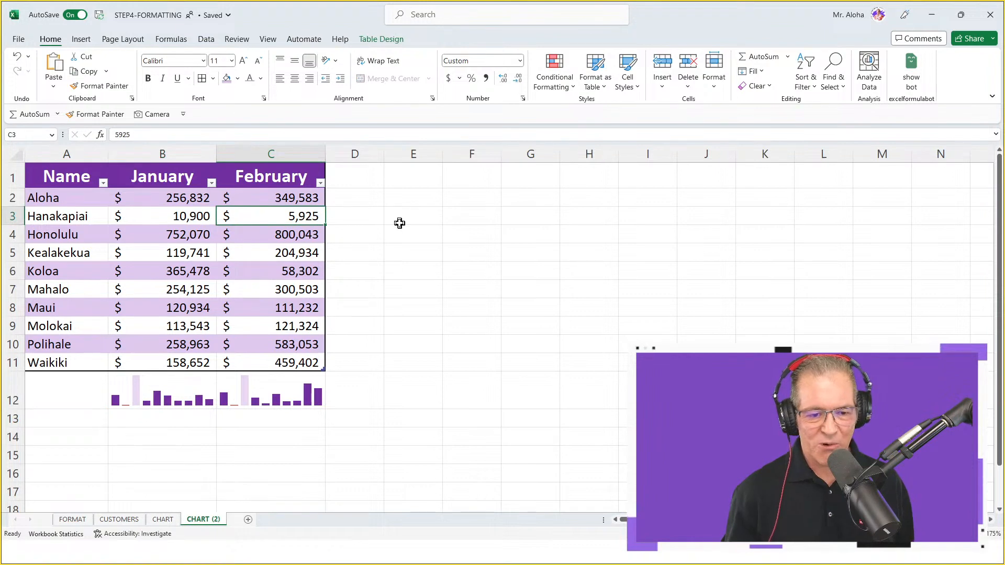
{"action": "type", "text": "5"}
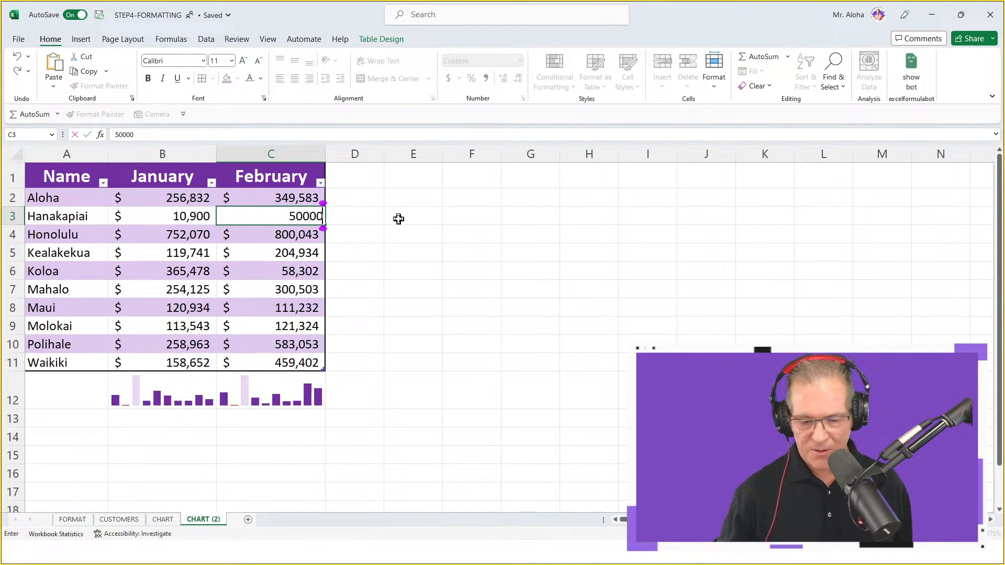
{"action": "type", "text": "0,000"}
{"action": "key", "text": "Return"}
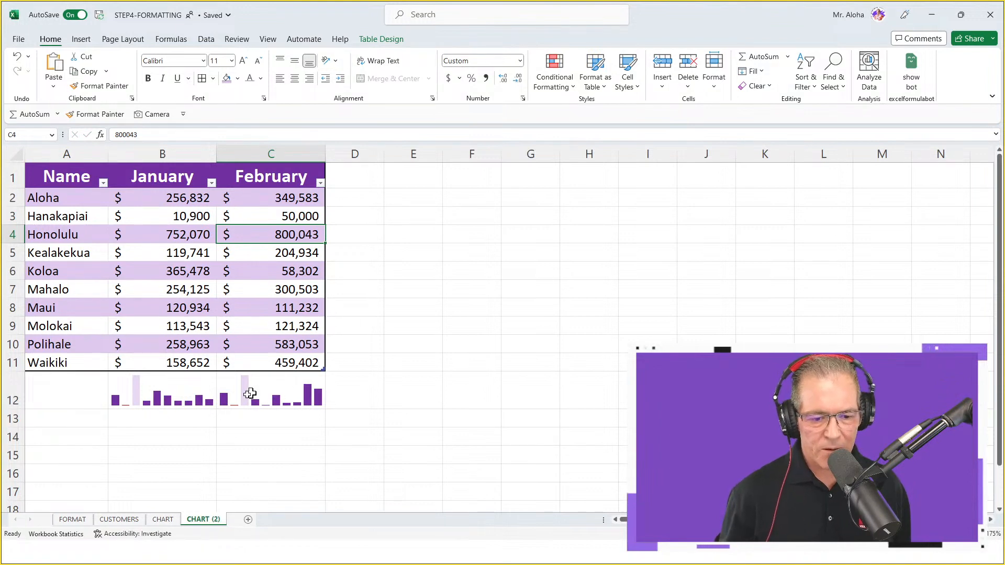
{"action": "left_click", "coordinate": [296, 217]}
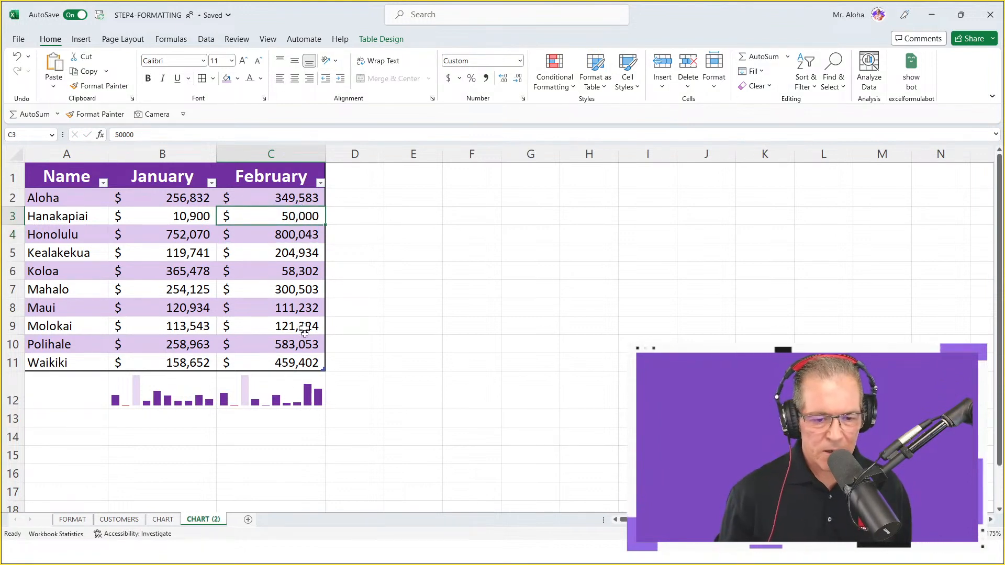
{"action": "left_click", "coordinate": [290, 394]}
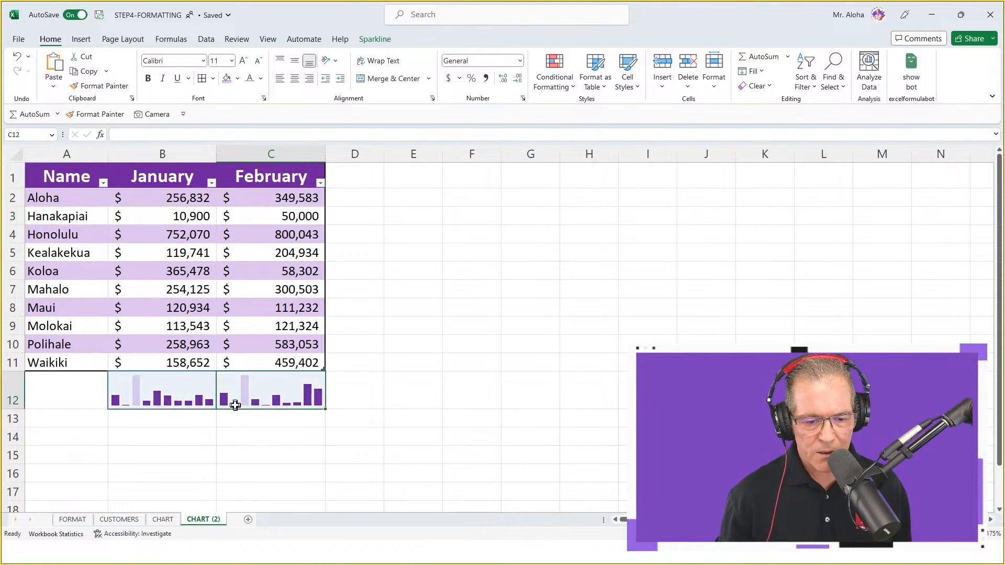
{"action": "left_click", "coordinate": [411, 390]}
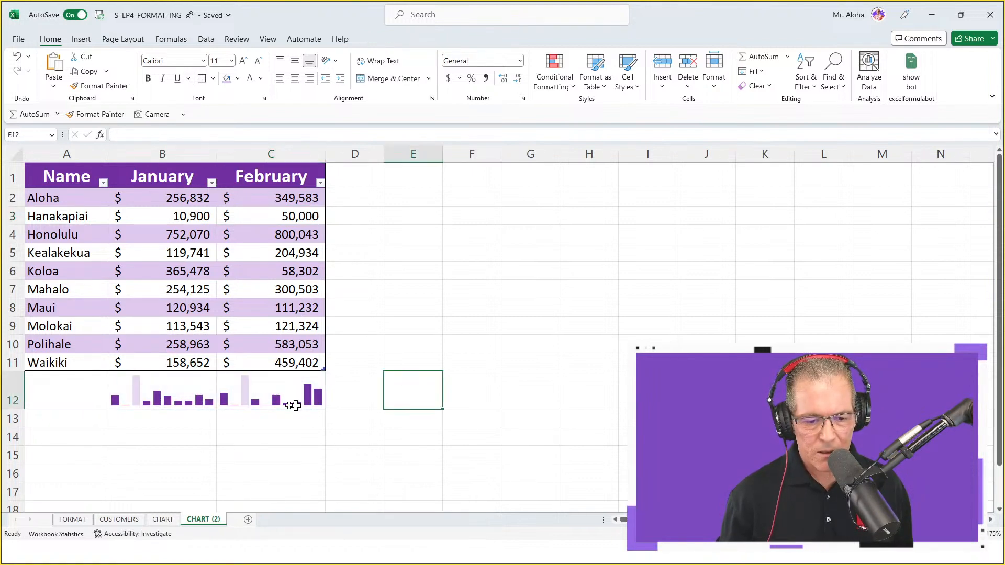
Clear everything from C12 and B12 to remove both sparklines
{"action": "left_click", "coordinate": [258, 400]}
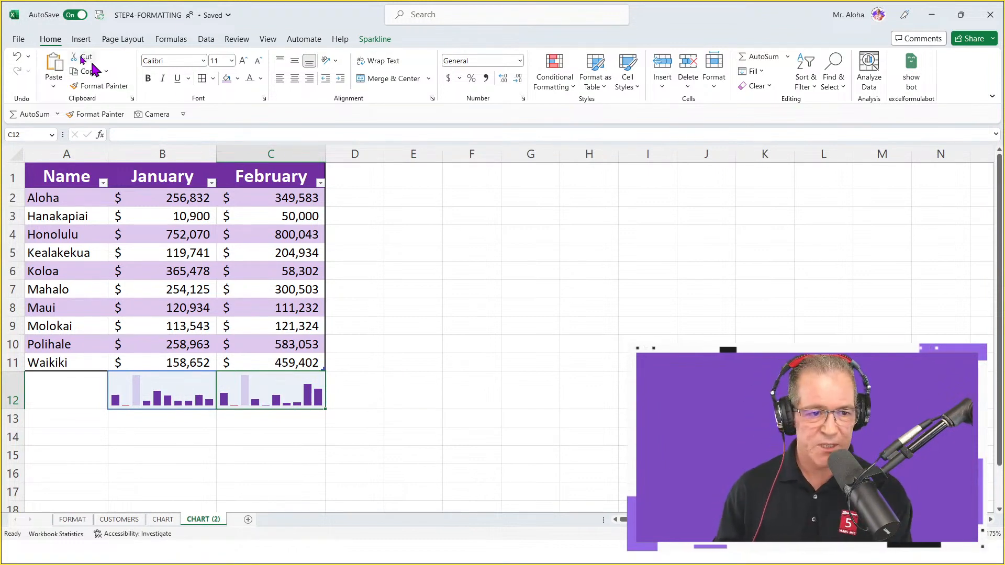
{"action": "left_click", "coordinate": [757, 86]}
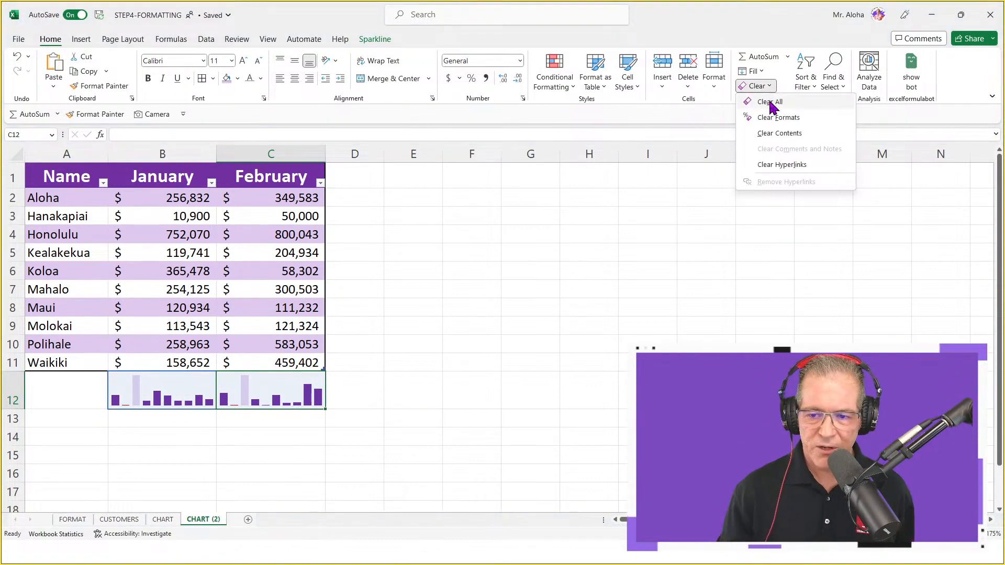
{"action": "left_click", "coordinate": [770, 102]}
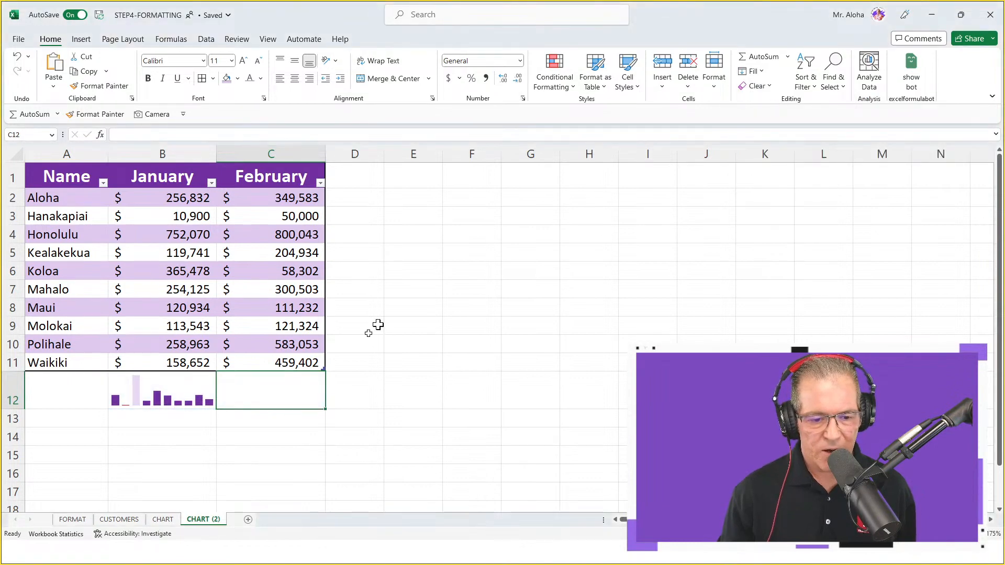
{"action": "left_click", "coordinate": [147, 397]}
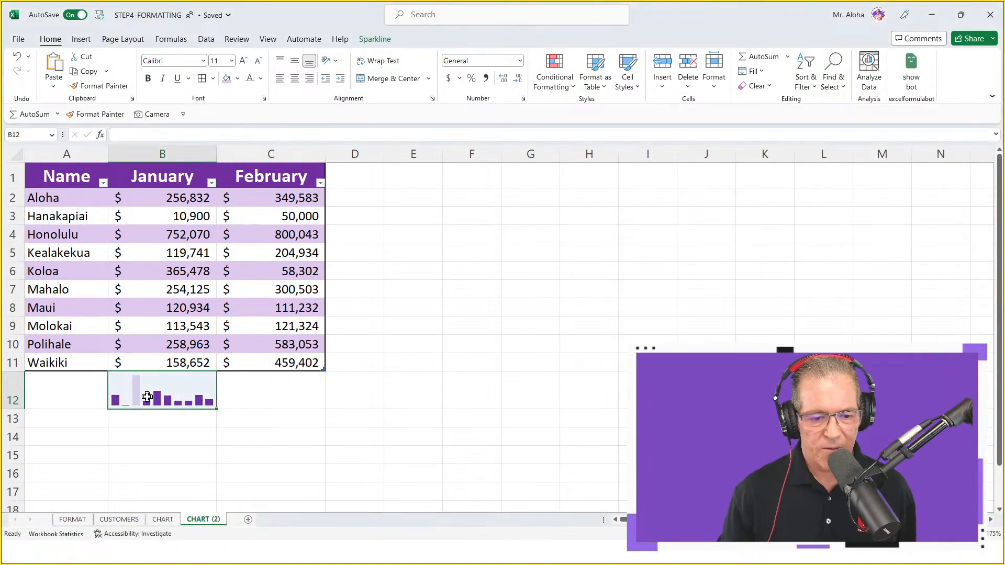
{"action": "left_click", "coordinate": [754, 85]}
{"action": "left_click", "coordinate": [756, 103]}
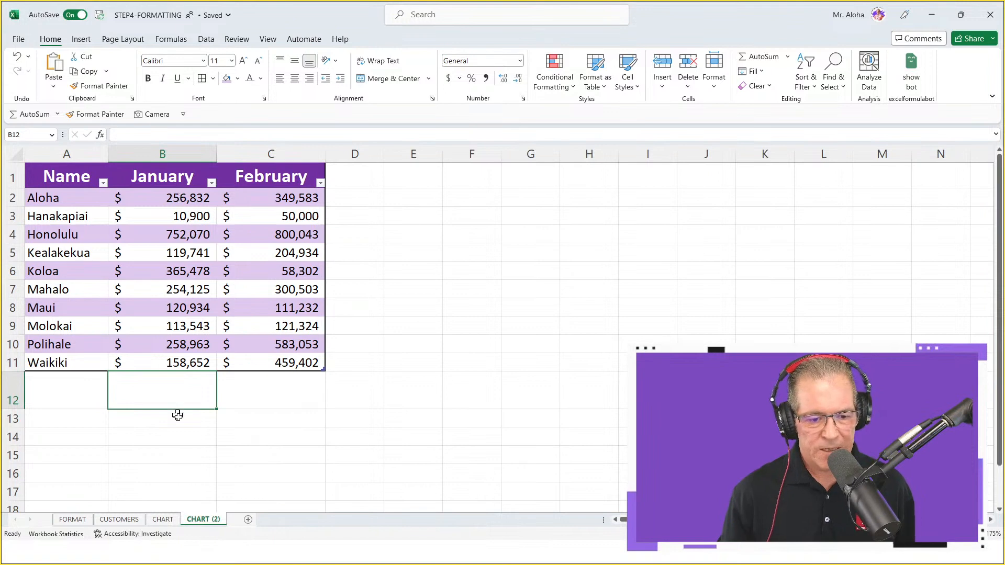
Insert a column sparkline in B12 based on the January data range B2:B11
{"action": "left_click", "coordinate": [81, 42]}
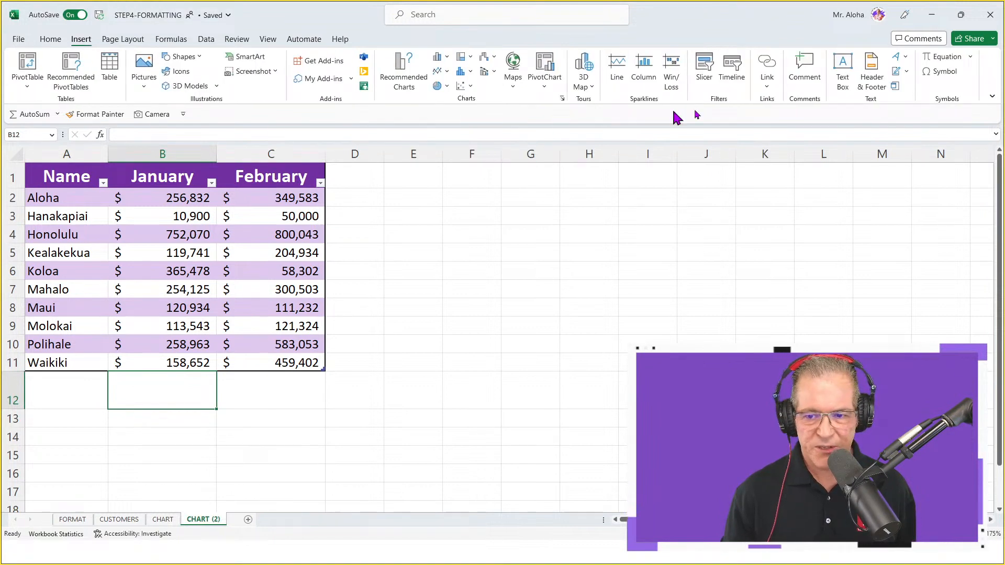
{"action": "left_click", "coordinate": [649, 73]}
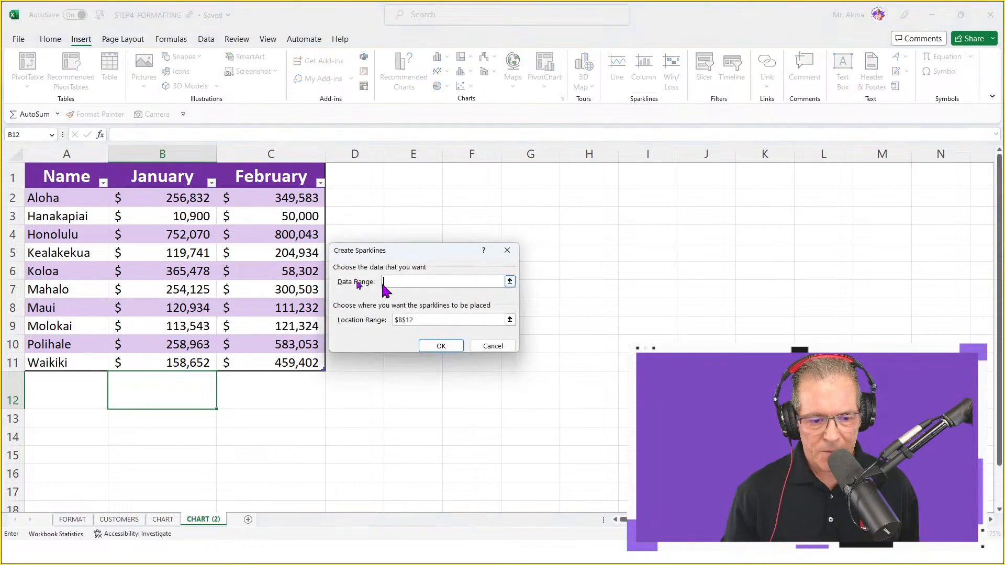
{"action": "left_click_drag", "start_coordinate": [173, 198], "coordinate": [173, 360]}
{"action": "left_click", "coordinate": [441, 347]}
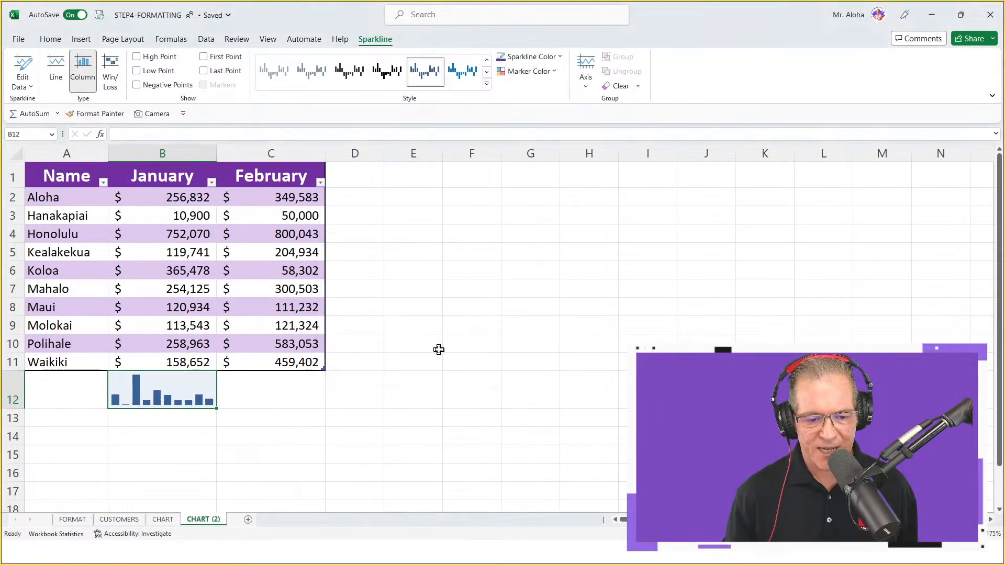
Insert a separate column sparkline in C12 based on the February data range C2:C12
{"action": "left_click_drag", "start_coordinate": [288, 198], "coordinate": [269, 392]}
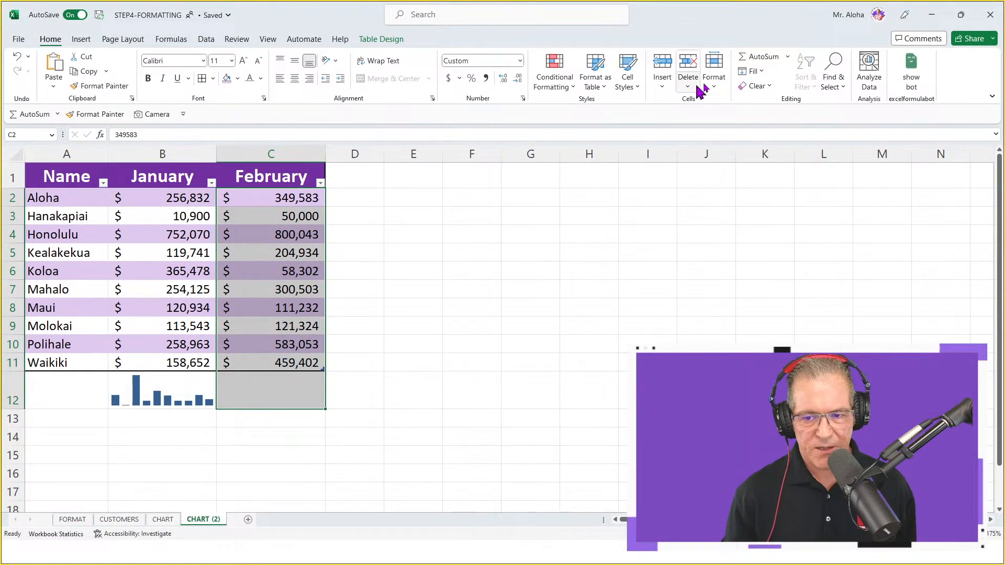
{"action": "left_click", "coordinate": [81, 40]}
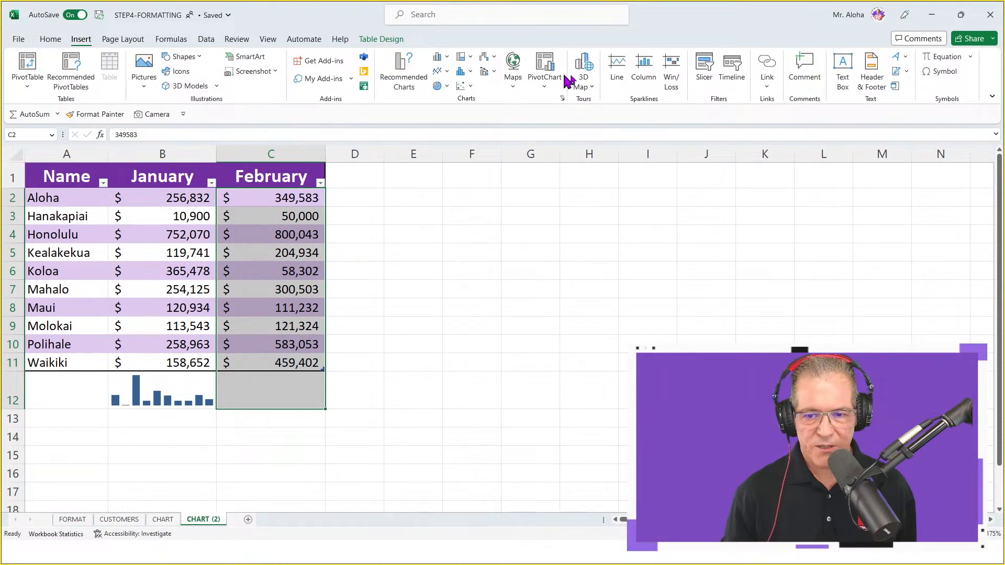
{"action": "left_click", "coordinate": [644, 70]}
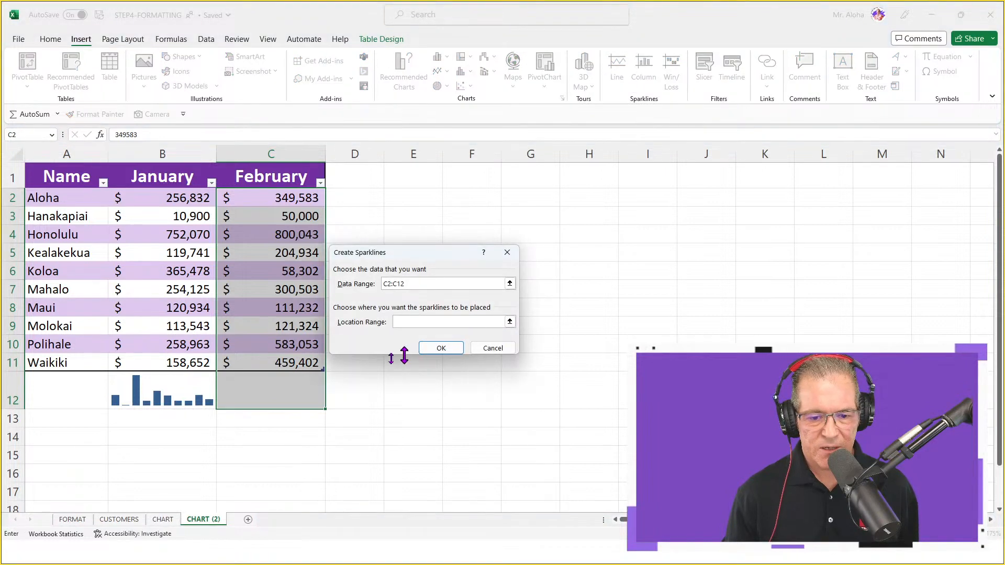
{"action": "left_click", "coordinate": [278, 390]}
{"action": "left_click", "coordinate": [442, 349]}
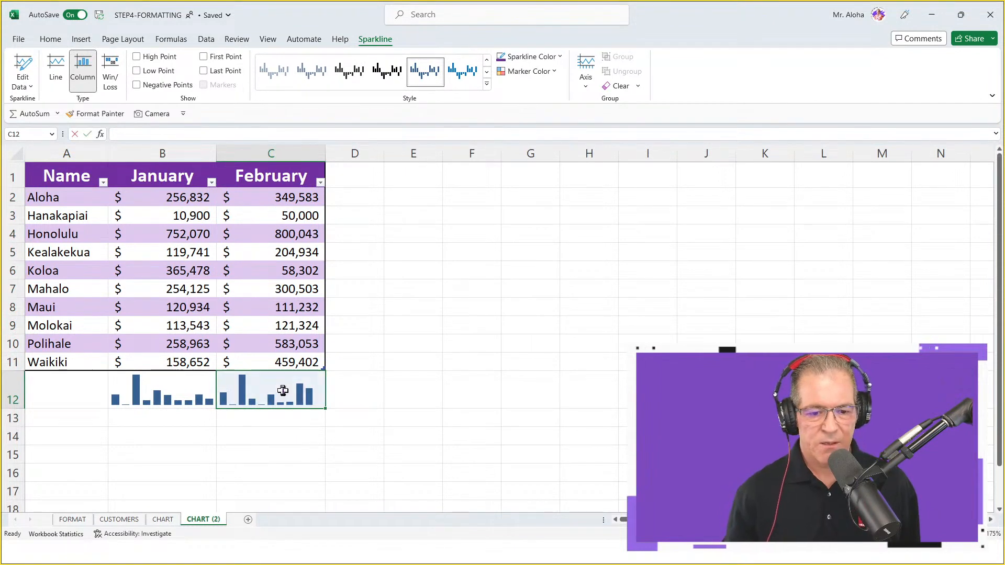
{"action": "key", "text": "Down"}
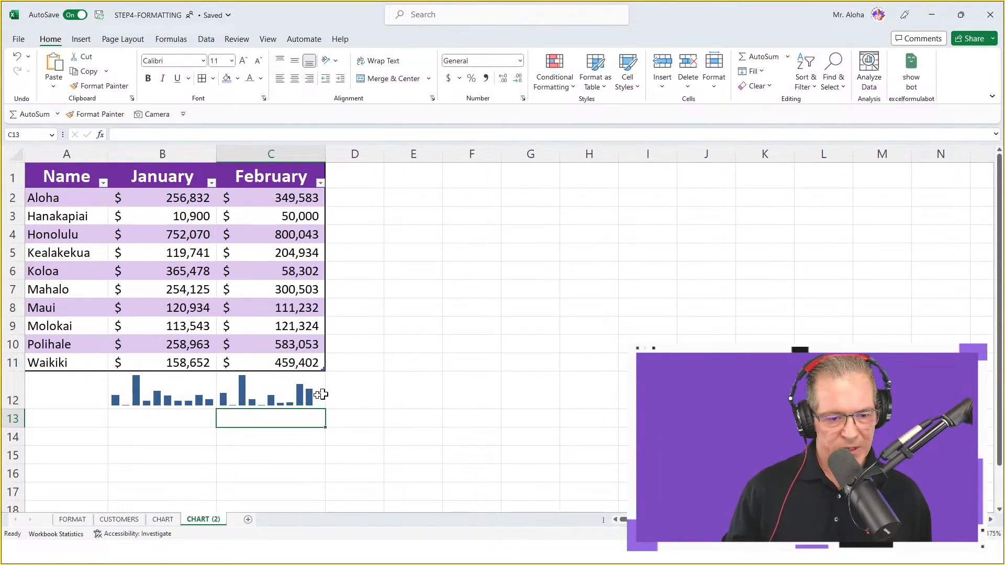
Set the February value in C3 to 2000
{"action": "left_click", "coordinate": [307, 217]}
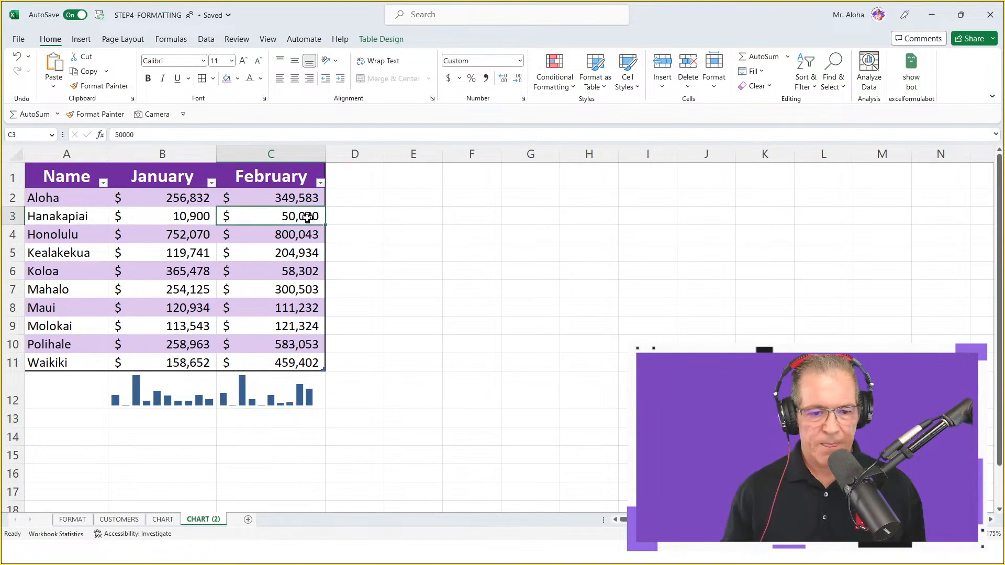
{"action": "type", "text": "200"}
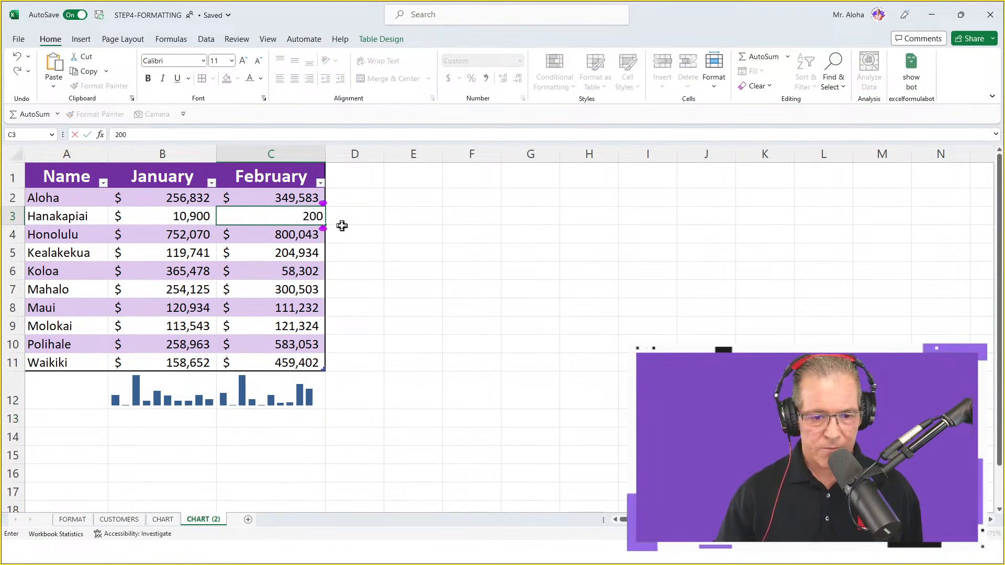
{"action": "key", "text": "Return"}
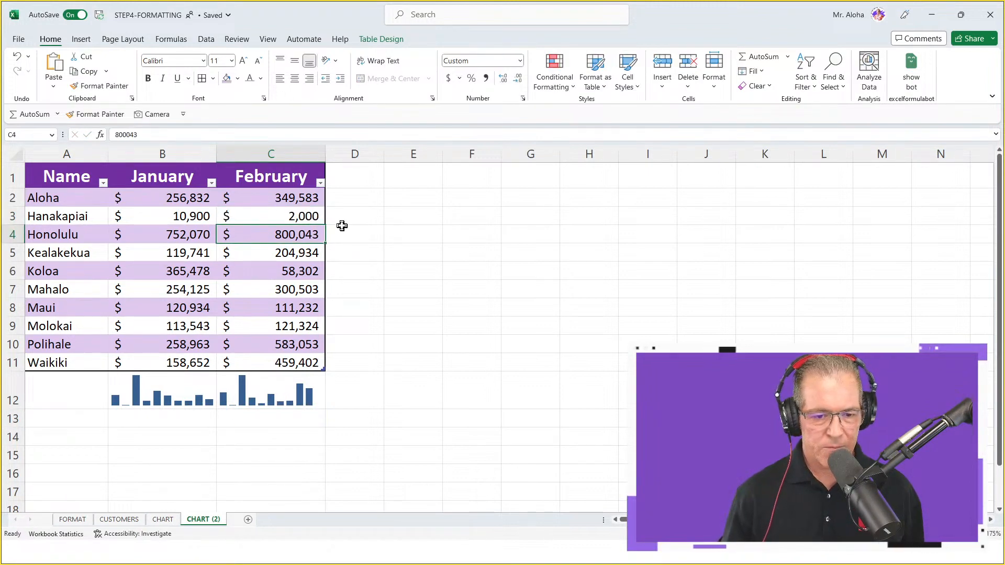
Colour the two sparklines in B12:C12 standard purple and their high points a recently used light purple
{"action": "left_click", "coordinate": [280, 395]}
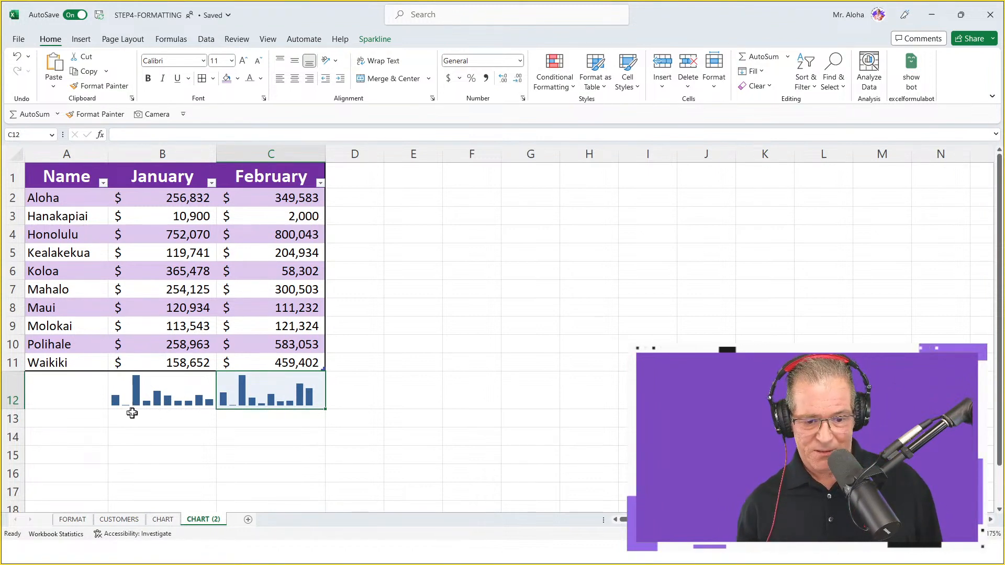
{"action": "left_click_drag", "start_coordinate": [149, 392], "coordinate": [252, 397]}
{"action": "scroll", "coordinate": [252, 398], "scroll_direction": "down", "scroll_amount": 3}
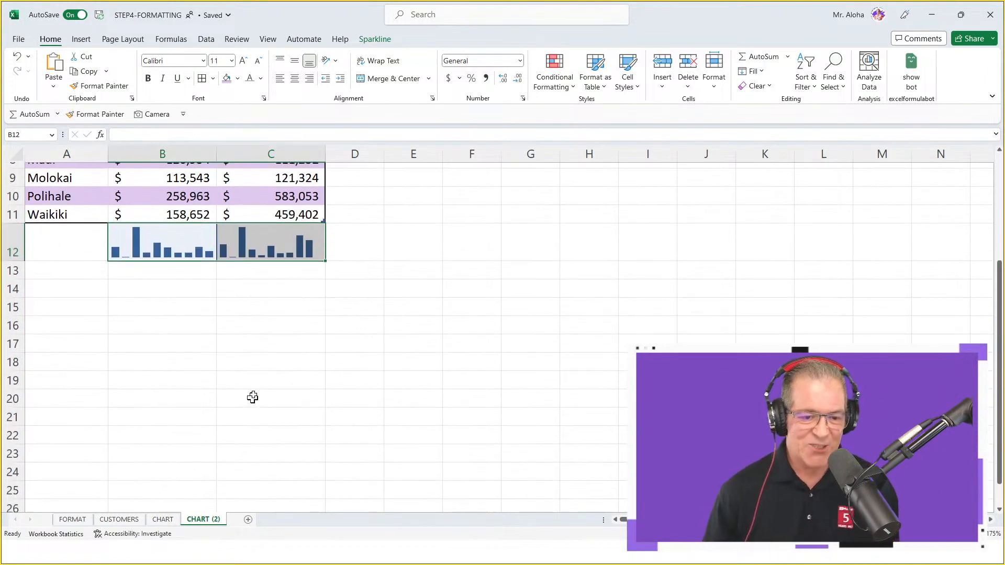
{"action": "left_click", "coordinate": [382, 40]}
{"action": "left_click", "coordinate": [555, 57]}
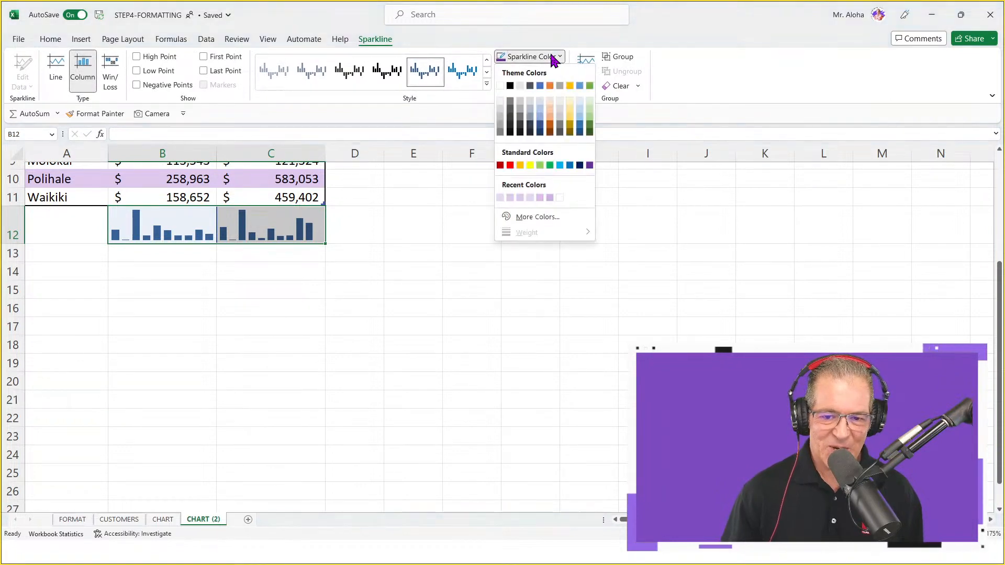
{"action": "left_click", "coordinate": [591, 166]}
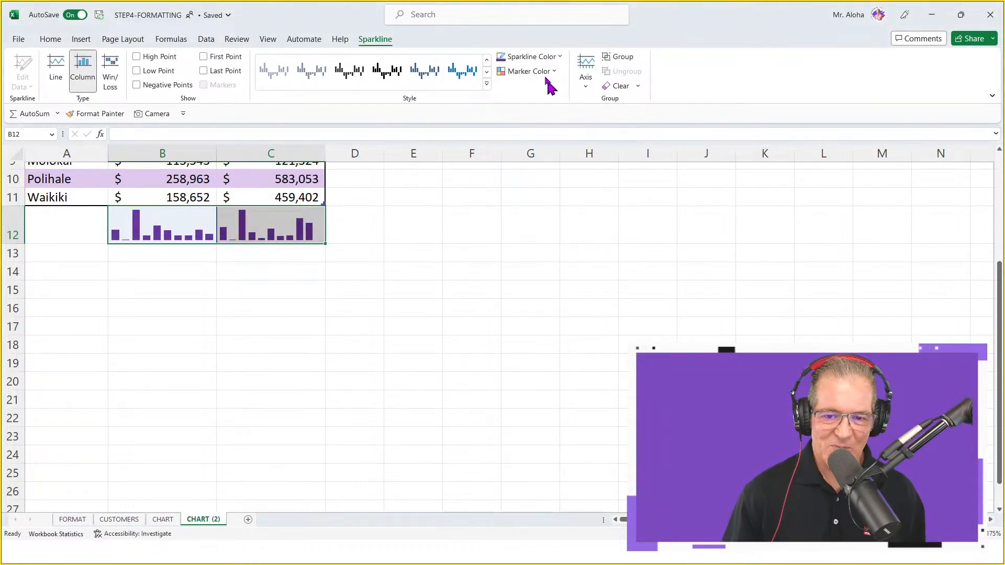
{"action": "left_click", "coordinate": [545, 74]}
{"action": "mouse_move", "coordinate": [568, 122]}
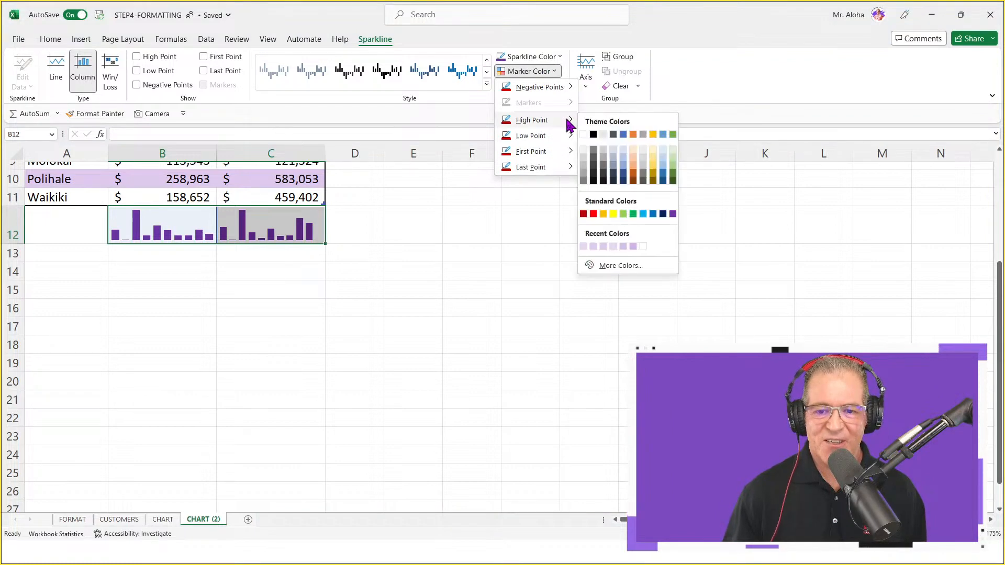
{"action": "left_click", "coordinate": [613, 246]}
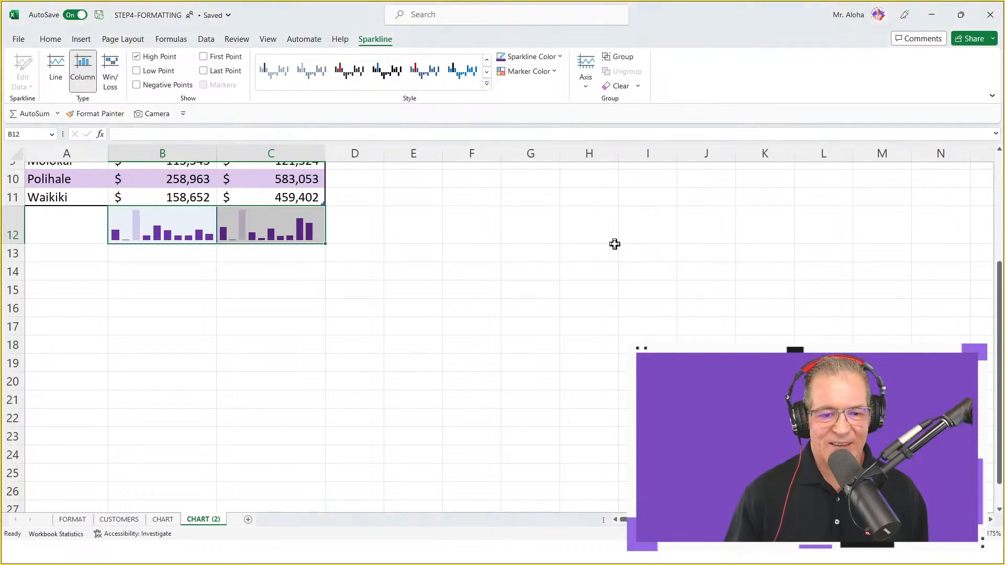
Colour the low points of the sparklines in B12:C12 standard red
{"action": "left_click", "coordinate": [553, 72]}
{"action": "mouse_move", "coordinate": [558, 139]}
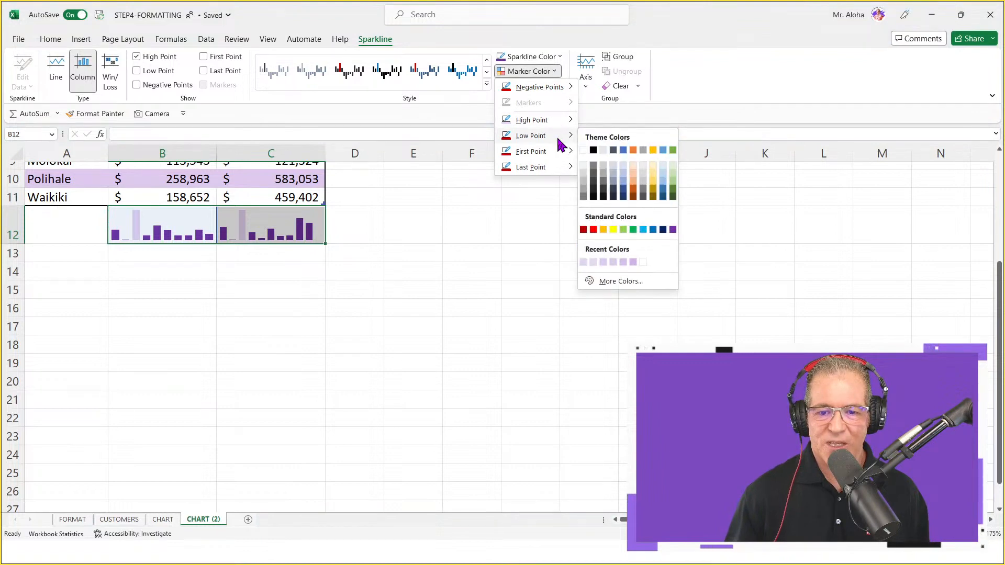
{"action": "mouse_move", "coordinate": [563, 167]}
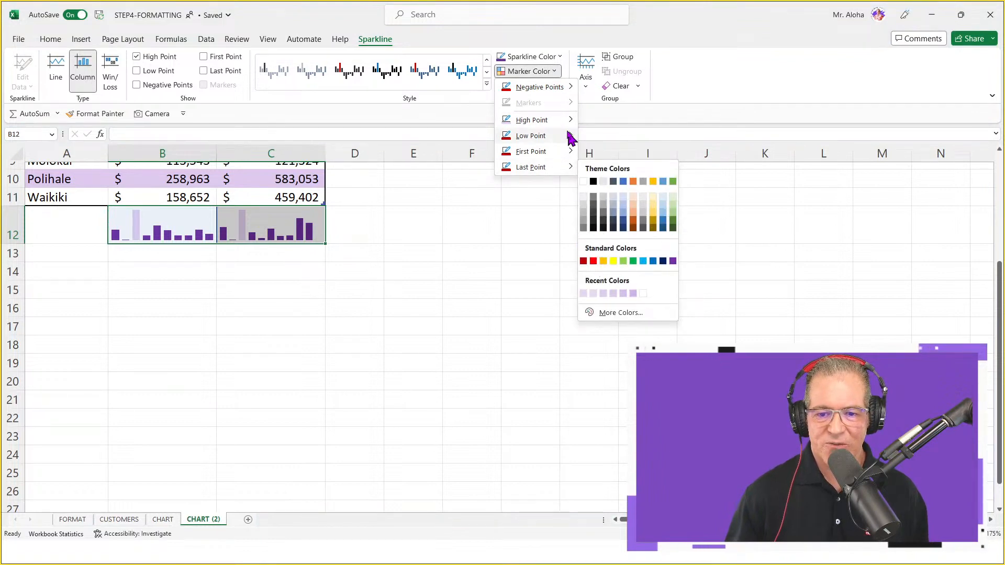
{"action": "left_click", "coordinate": [594, 230]}
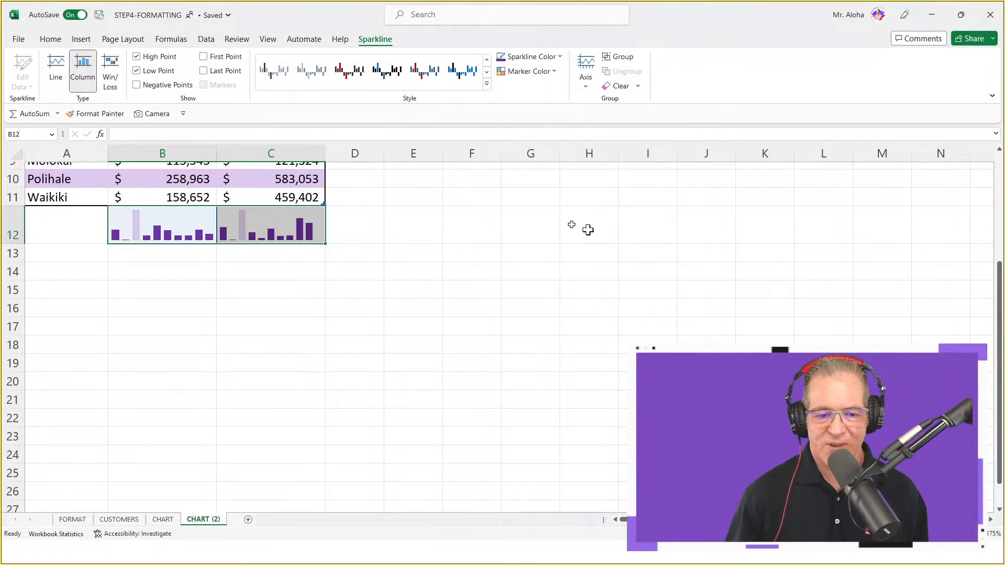
{"action": "left_click", "coordinate": [473, 231]}
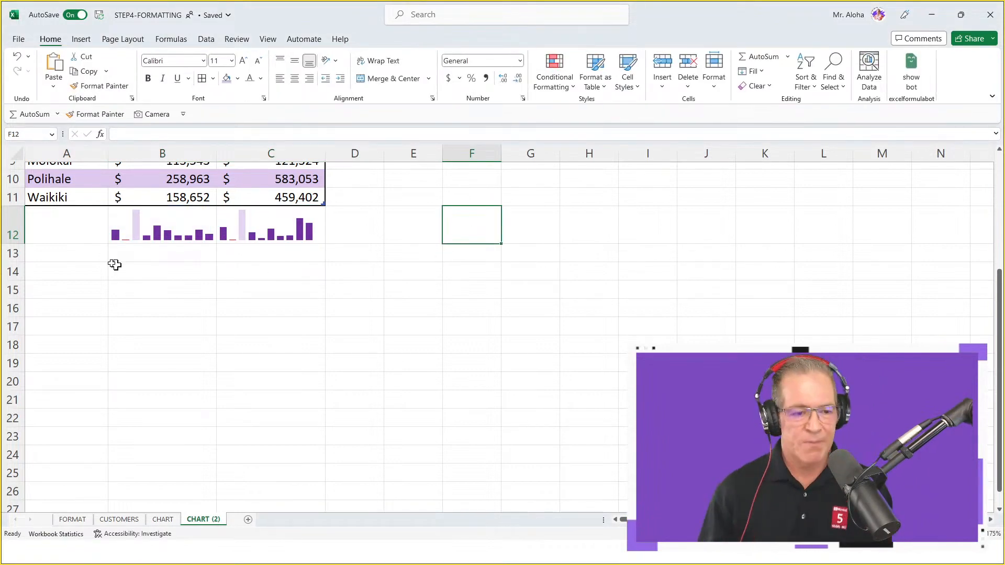
Make row 12 moderately taller to enlarge the sparklines, and select cell C3 inside the sales table
{"action": "left_click_drag", "start_coordinate": [9, 244], "coordinate": [8, 281]}
{"action": "scroll", "coordinate": [374, 299], "scroll_direction": "up", "scroll_amount": 2}
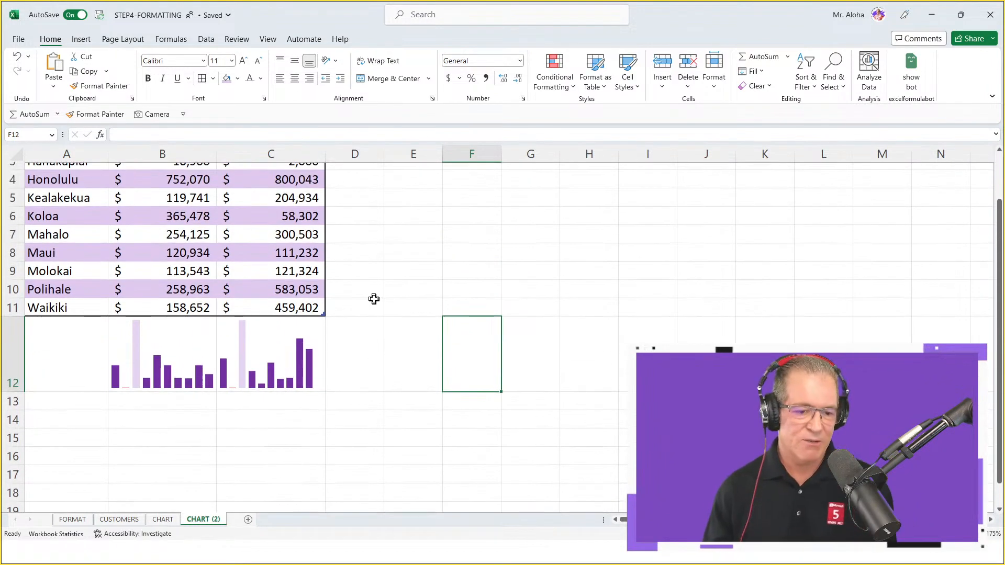
{"action": "scroll", "coordinate": [377, 292], "scroll_direction": "up", "scroll_amount": 1}
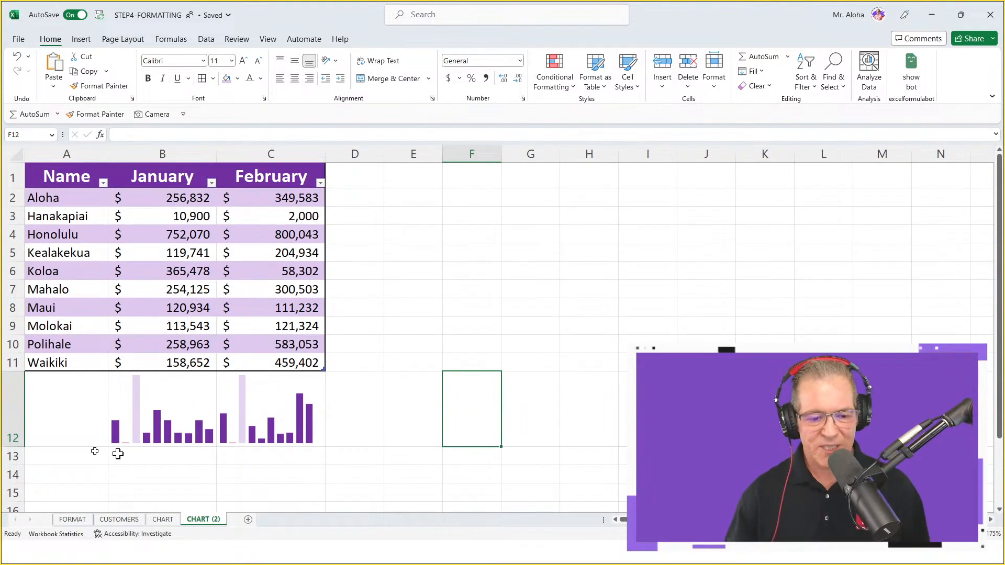
{"action": "left_click_drag", "start_coordinate": [15, 446], "coordinate": [12, 416]}
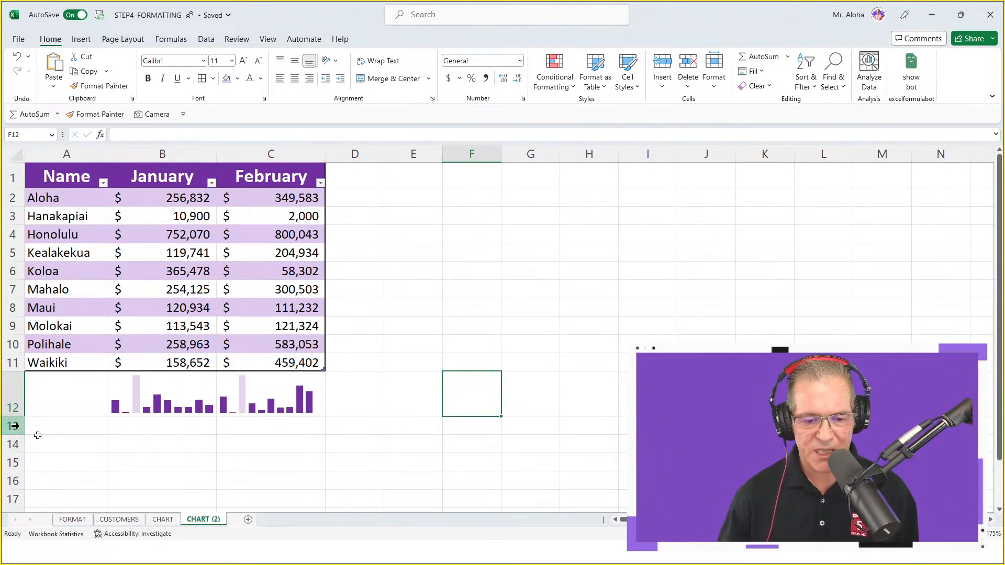
{"action": "left_click", "coordinate": [265, 210]}
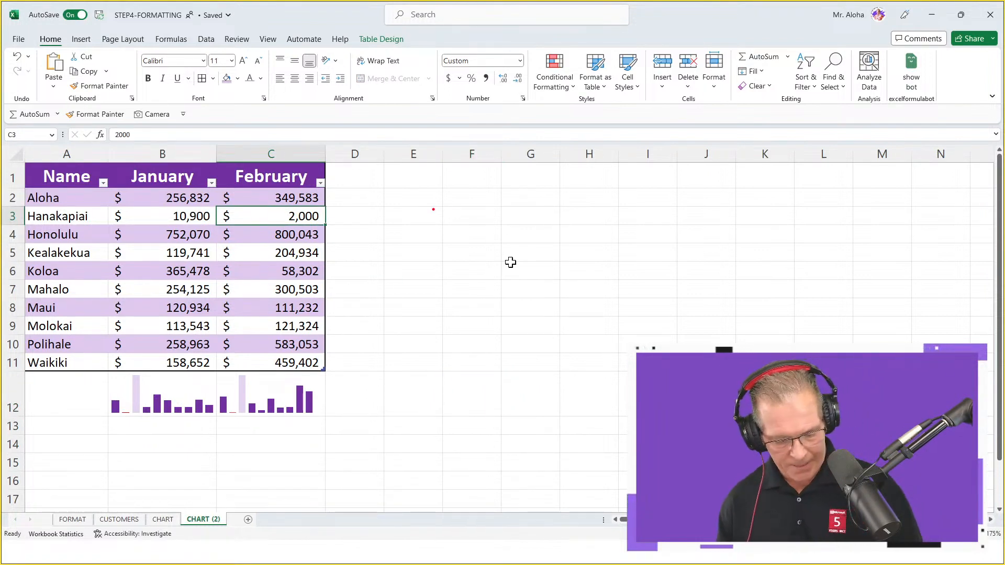
{"action": "type", "text": "tCtrl"}
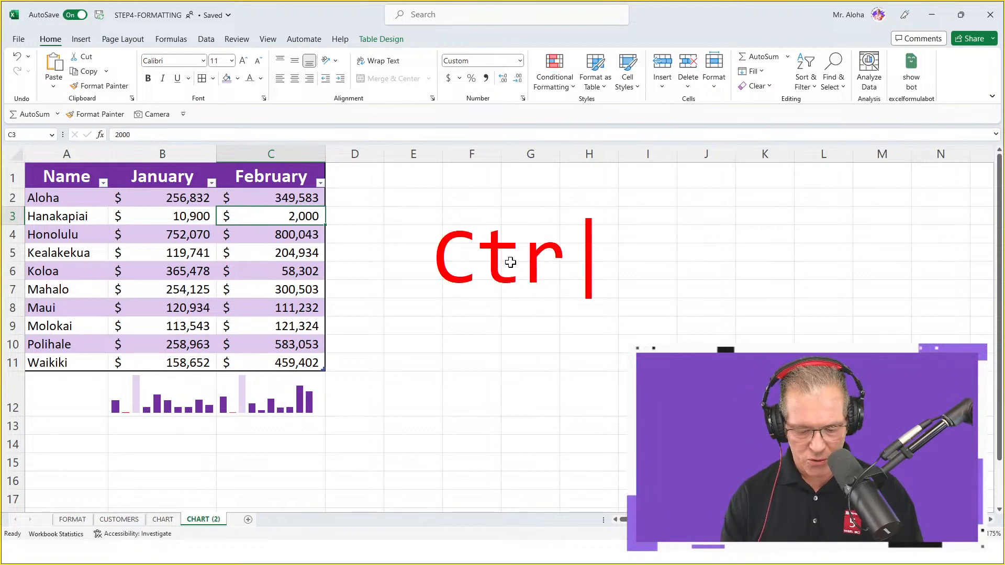
{"action": "key", "text": "BackSpace"}
{"action": "key", "text": "BackSpace"}
{"action": "key", "text": "BackSpace"}
{"action": "key", "text": "BackSpace"}
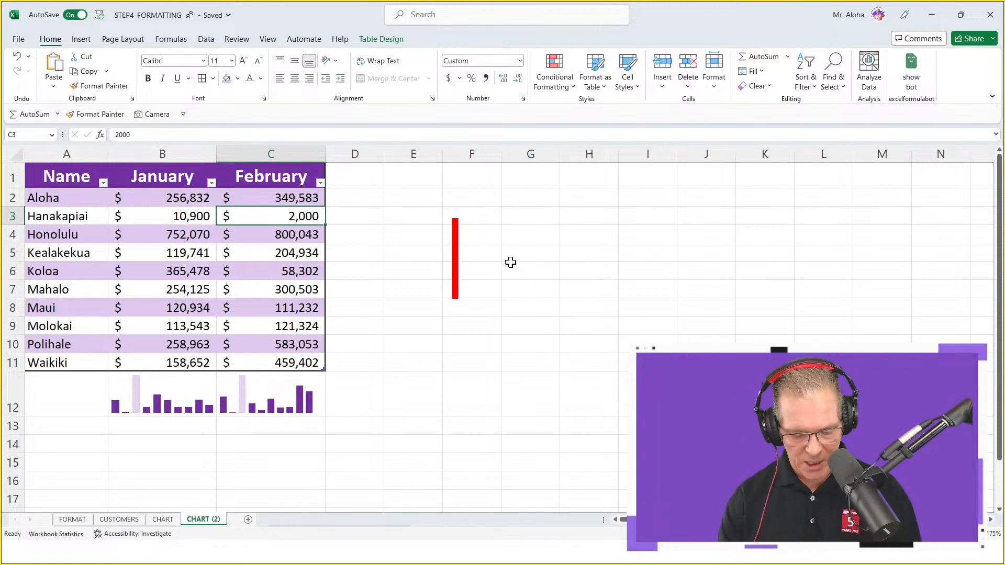
{"action": "type", "text": "Alt+"}
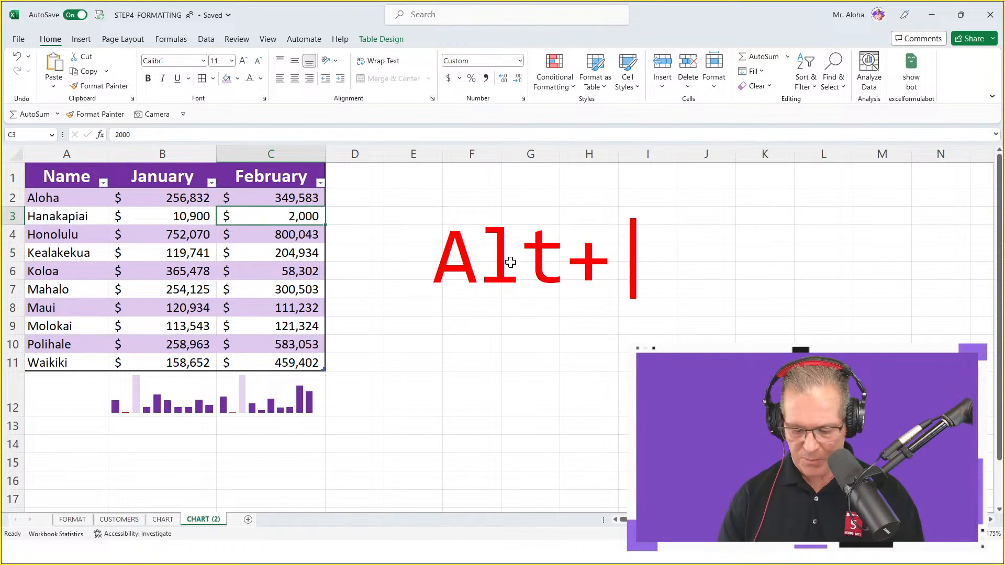
{"action": "type", "text": "F1"}
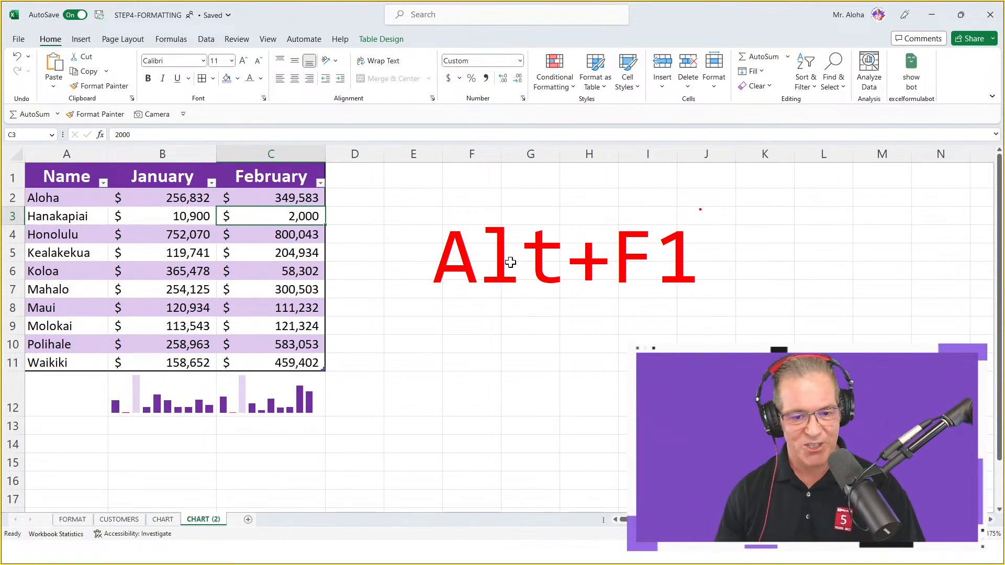
{"action": "key", "text": "Escape"}
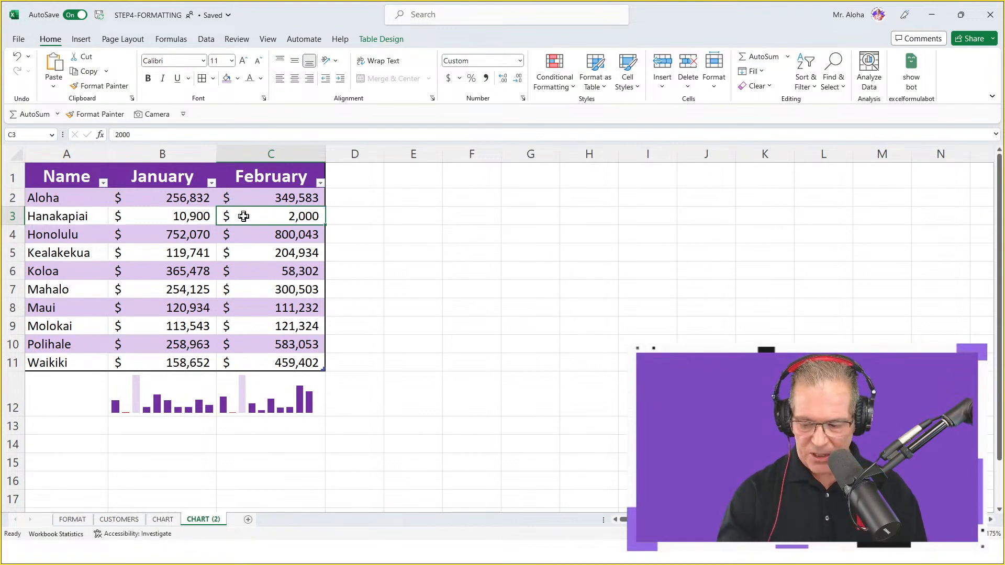
Insert a default clustered column chart of the table's January and February sales, and place it beside the table starting at D1
{"action": "key", "text": "alt+F1"}
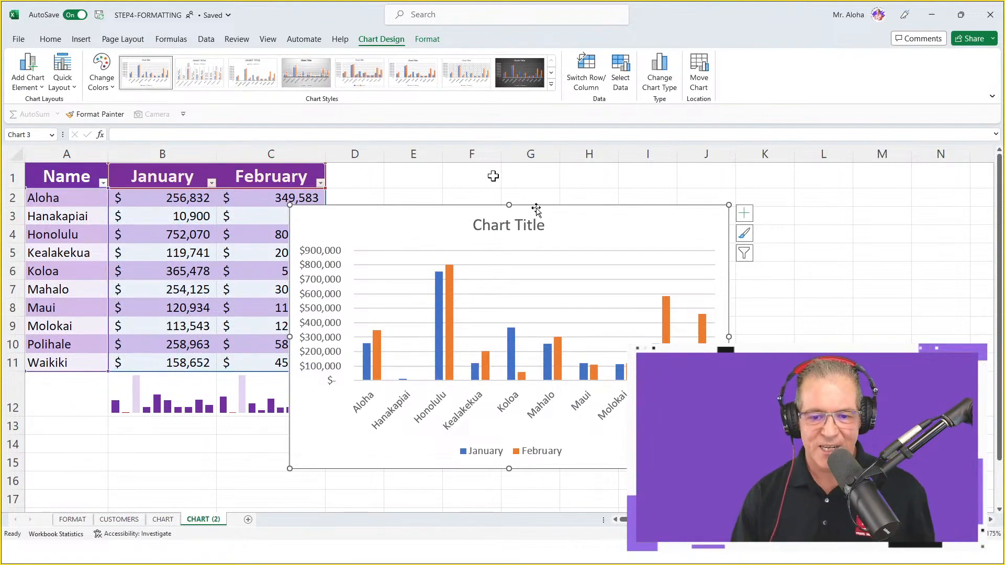
{"action": "left_click_drag", "start_coordinate": [631, 225], "coordinate": [668, 183]}
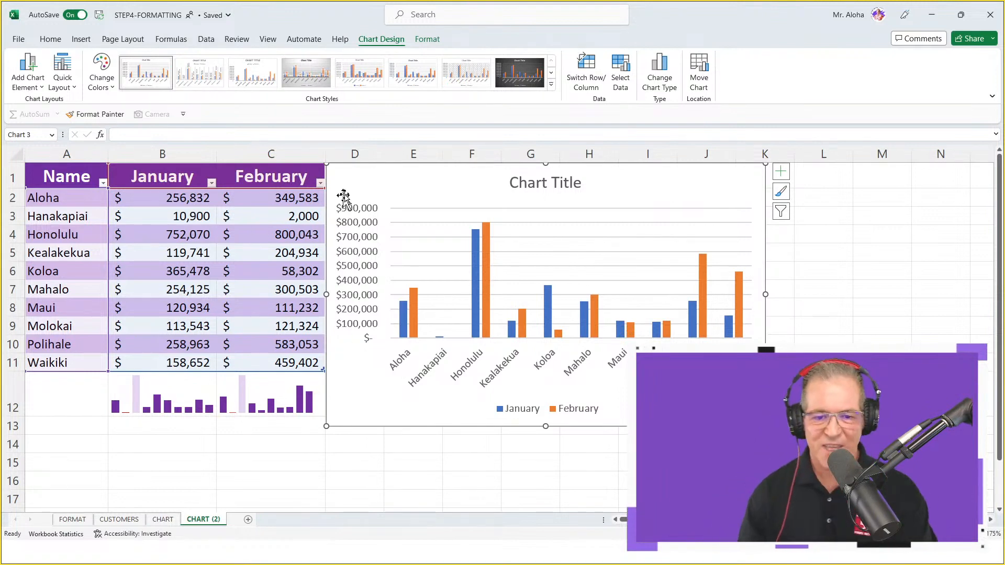
Examine the design and formatting options available for the chart, its title and the sales table
{"action": "left_click", "coordinate": [527, 184]}
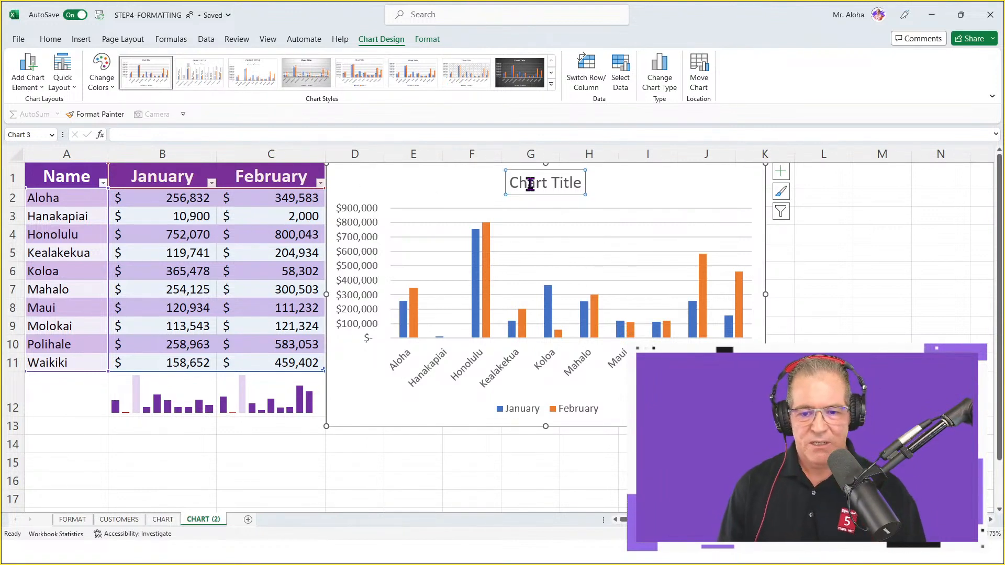
{"action": "double_click", "coordinate": [528, 185]}
{"action": "left_click_drag", "start_coordinate": [556, 187], "coordinate": [561, 193]}
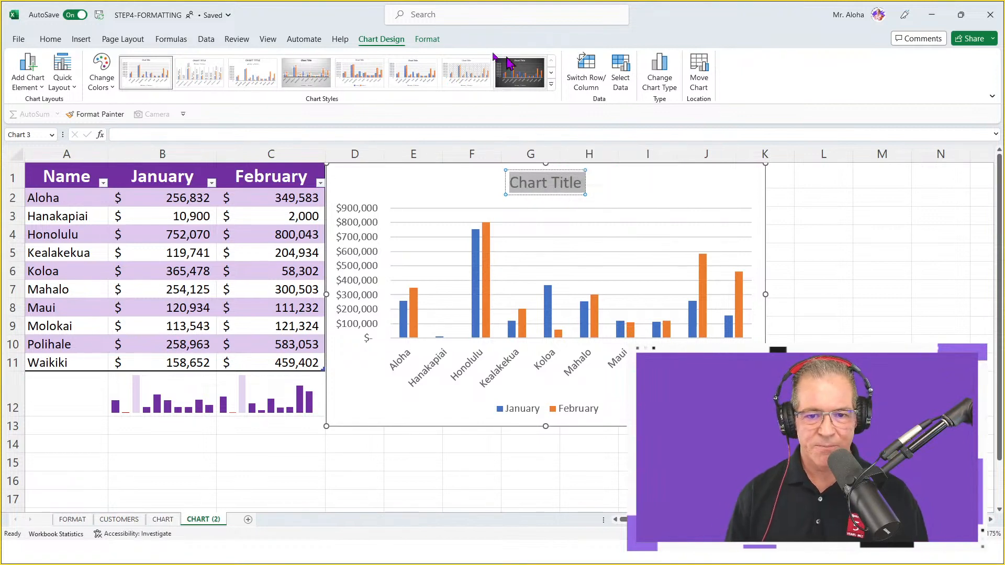
{"action": "left_click", "coordinate": [427, 39]}
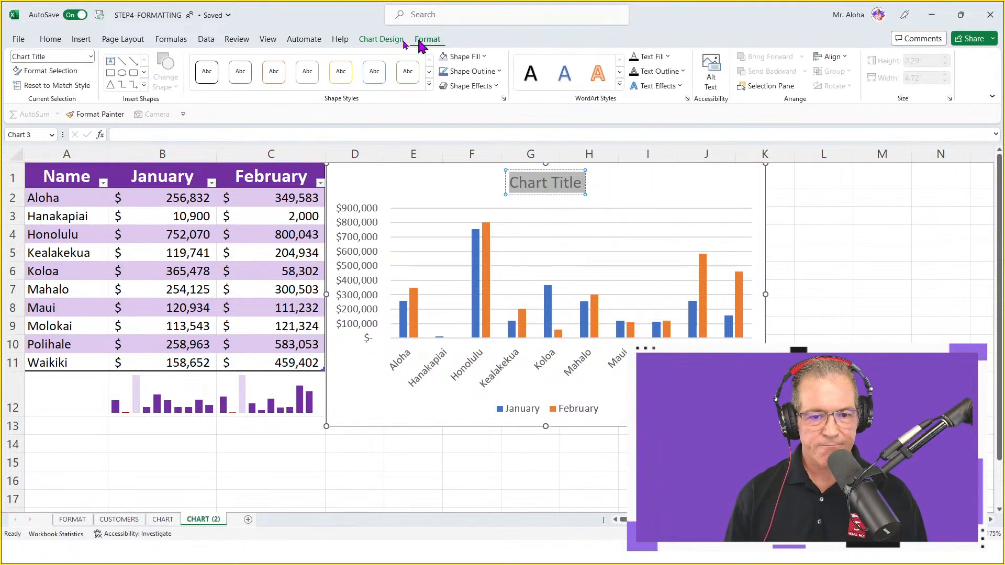
{"action": "left_click", "coordinate": [390, 41]}
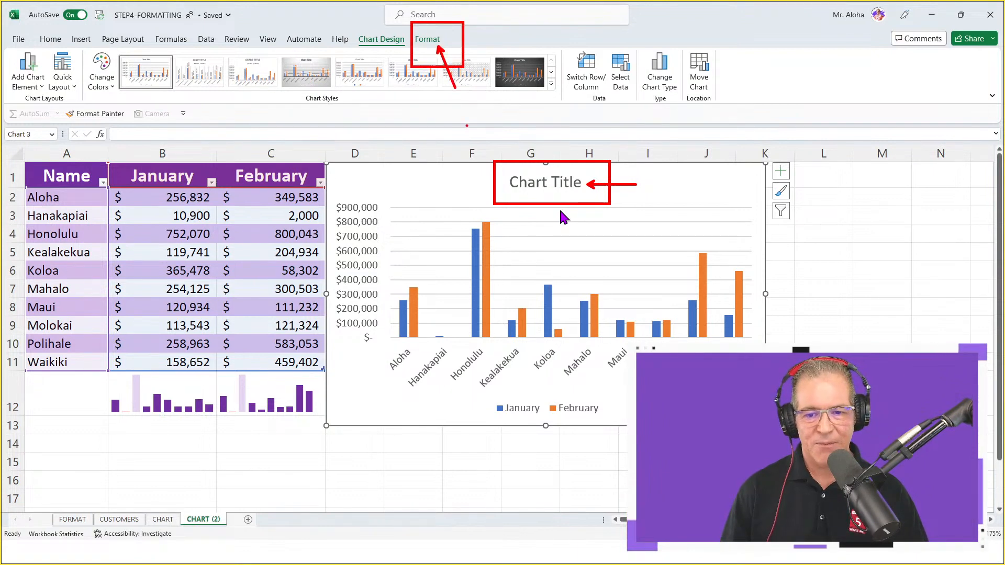
{"action": "left_click", "coordinate": [427, 39]}
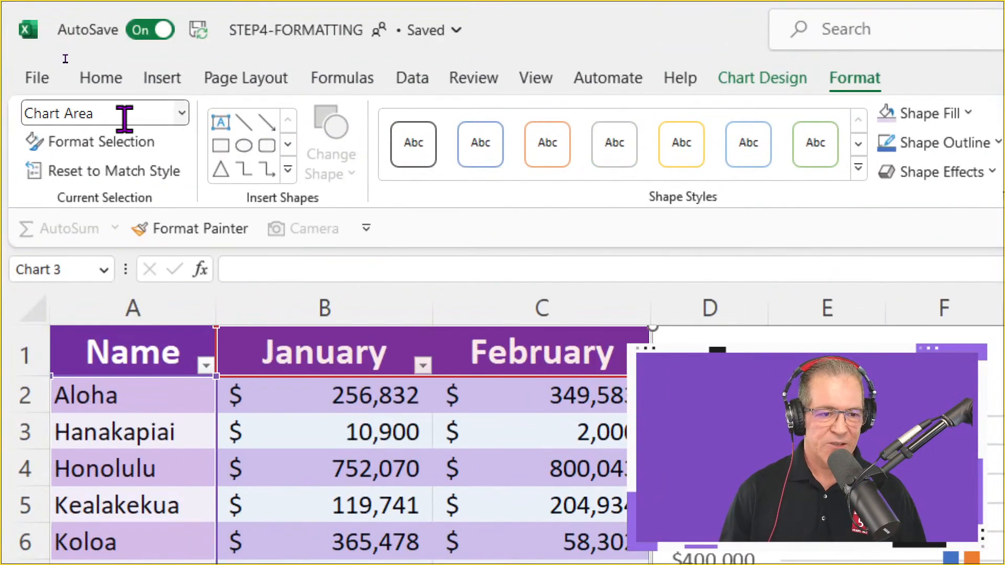
{"action": "left_click", "coordinate": [182, 116]}
{"action": "left_click", "coordinate": [184, 119]}
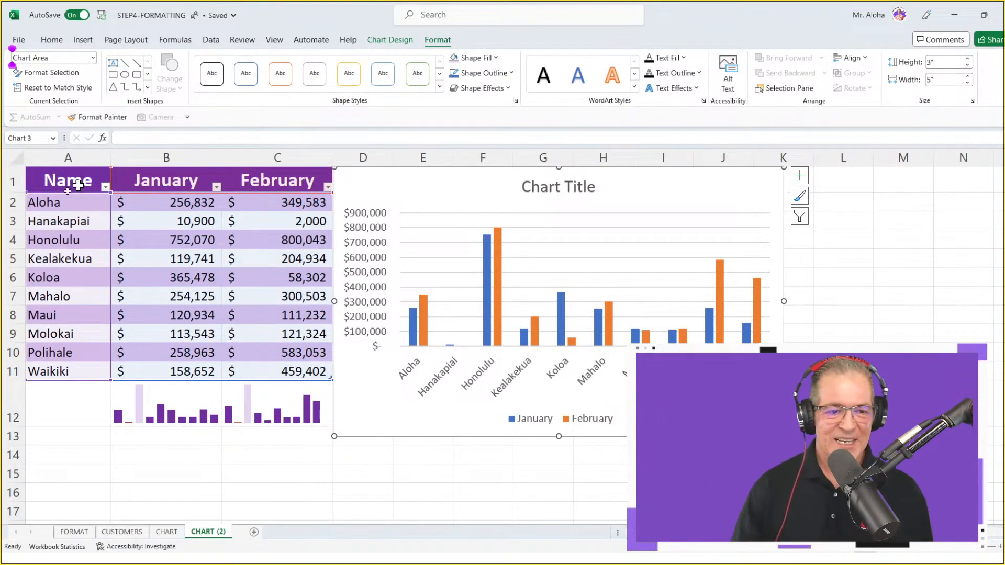
{"action": "left_click", "coordinate": [61, 207]}
{"action": "left_click", "coordinate": [407, 42]}
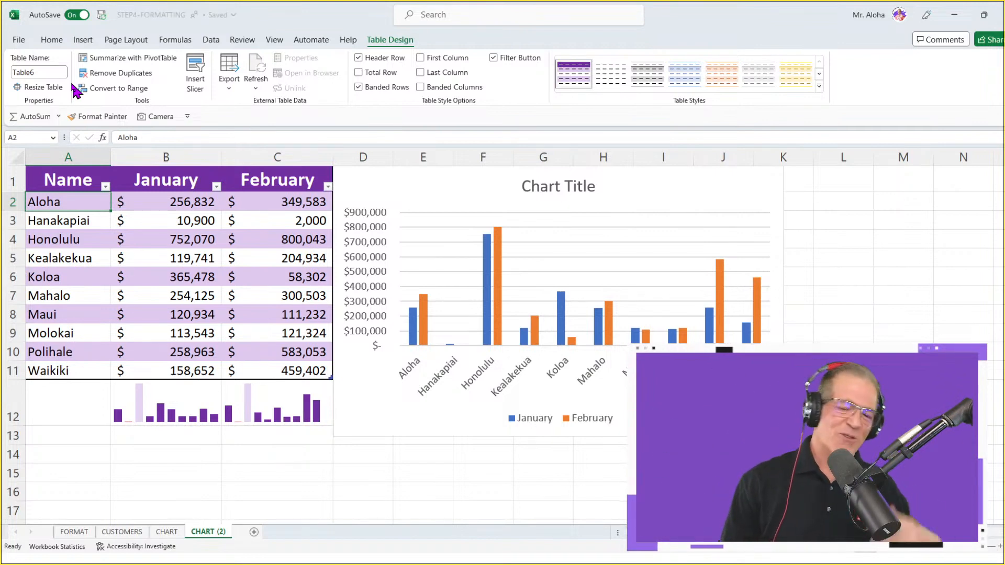
Change the chart's title to "Sales by City"
{"action": "left_click", "coordinate": [577, 187]}
{"action": "triple_click", "coordinate": [577, 187]}
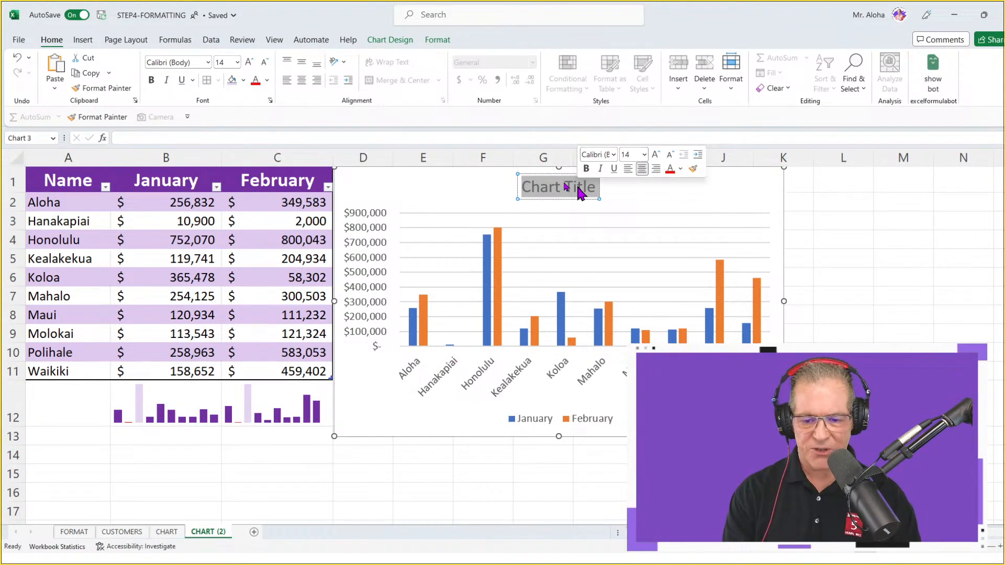
{"action": "type", "text": "Sales"}
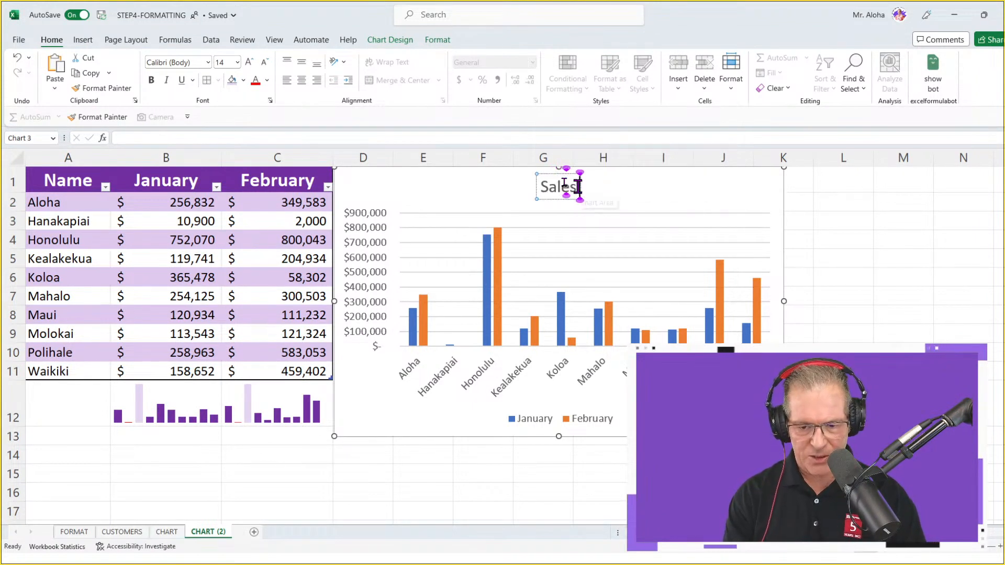
{"action": "type", "text": " by Ci"}
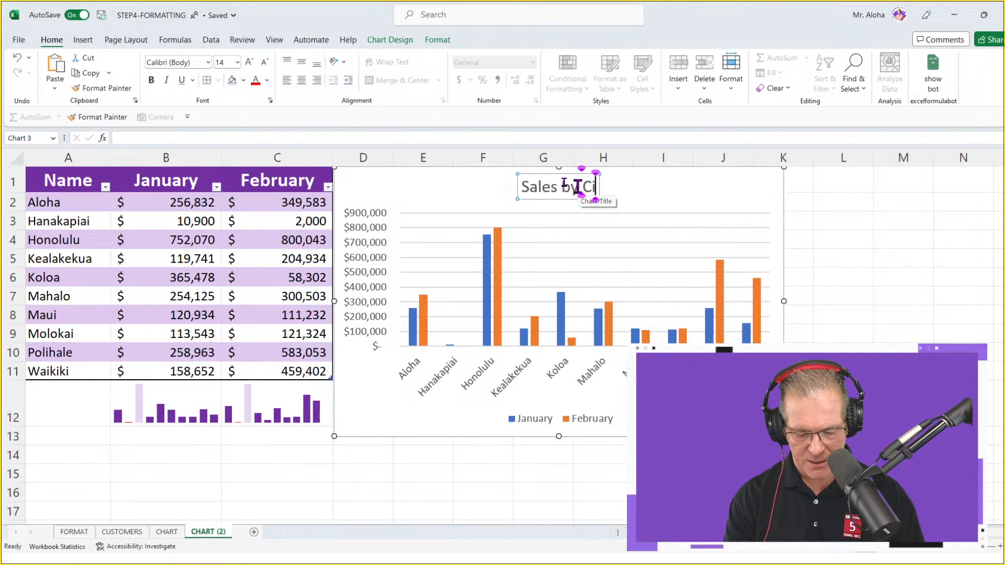
{"action": "type", "text": "ty"}
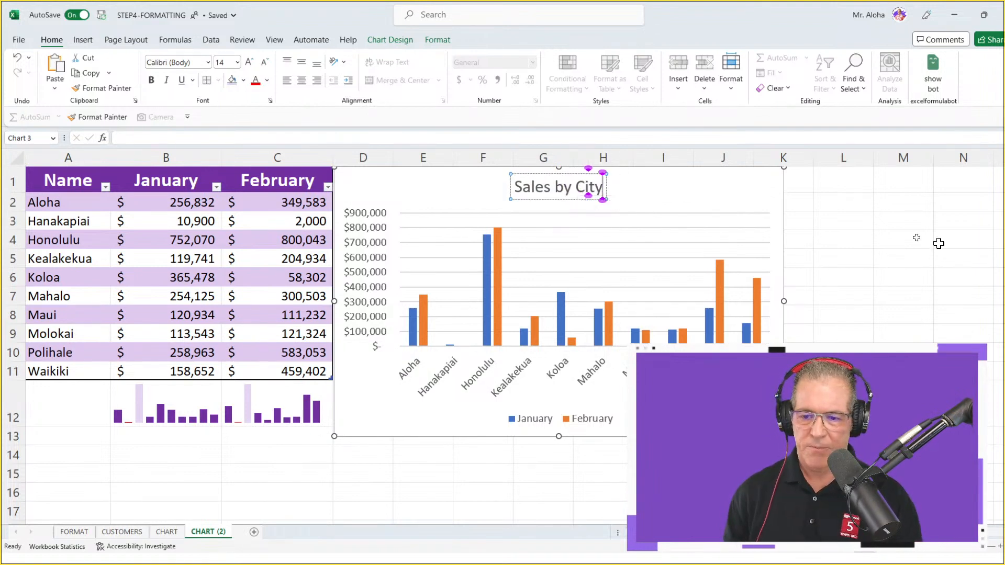
{"action": "left_click", "coordinate": [850, 239]}
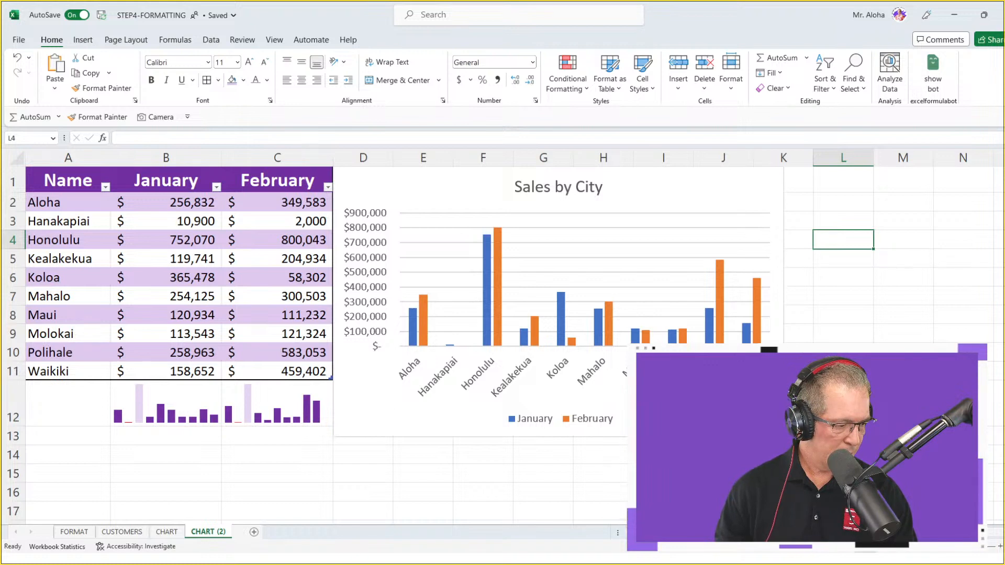
Switch to PowerPoint, end the slide show on the 7 STEPS TO EXCEL SUCCESS slide, and return to the Excel workbook
{"action": "key", "text": "alt+Tab"}
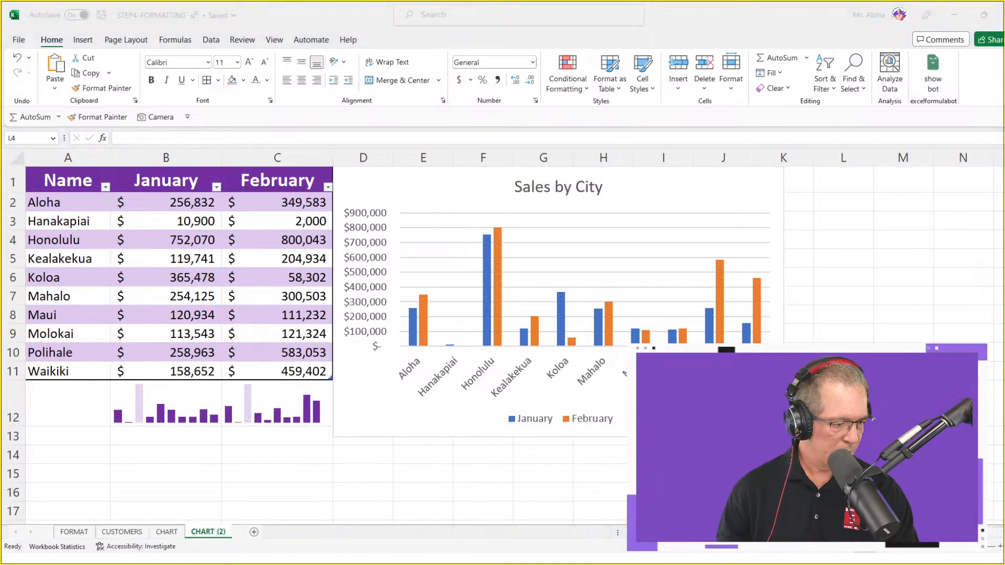
{"action": "key", "text": "alt+Tab"}
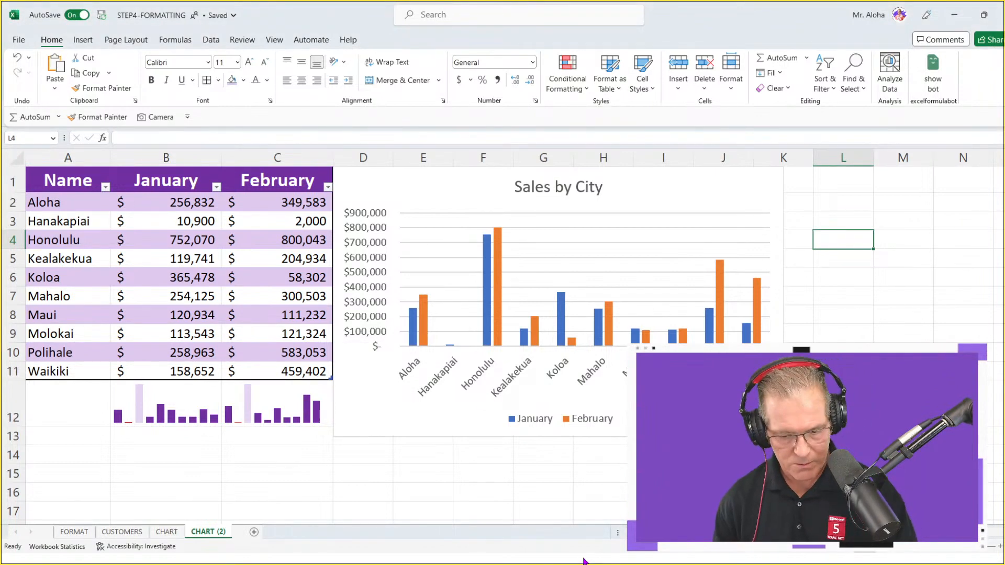
{"action": "key", "text": "alt+Tab"}
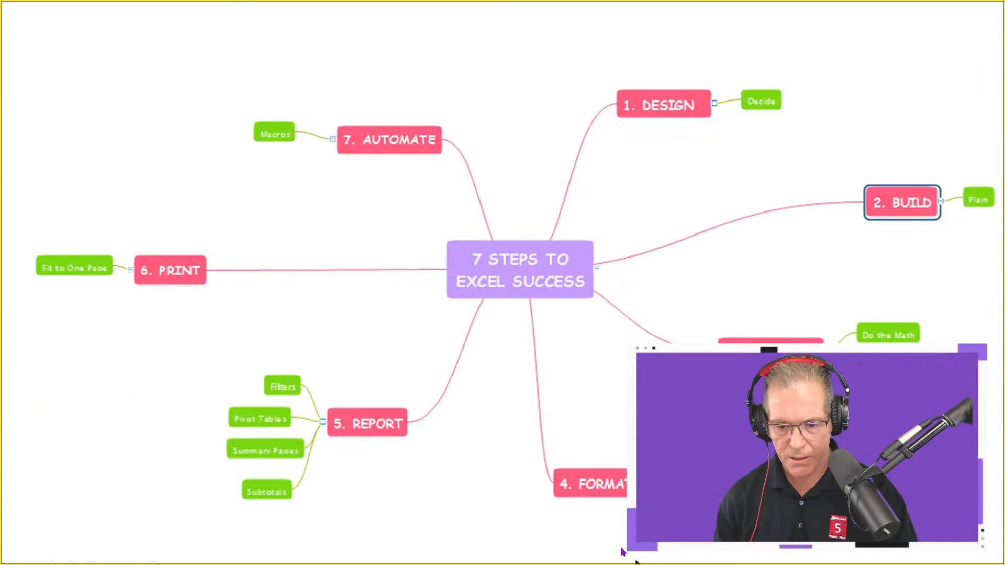
{"action": "key", "text": "Escape"}
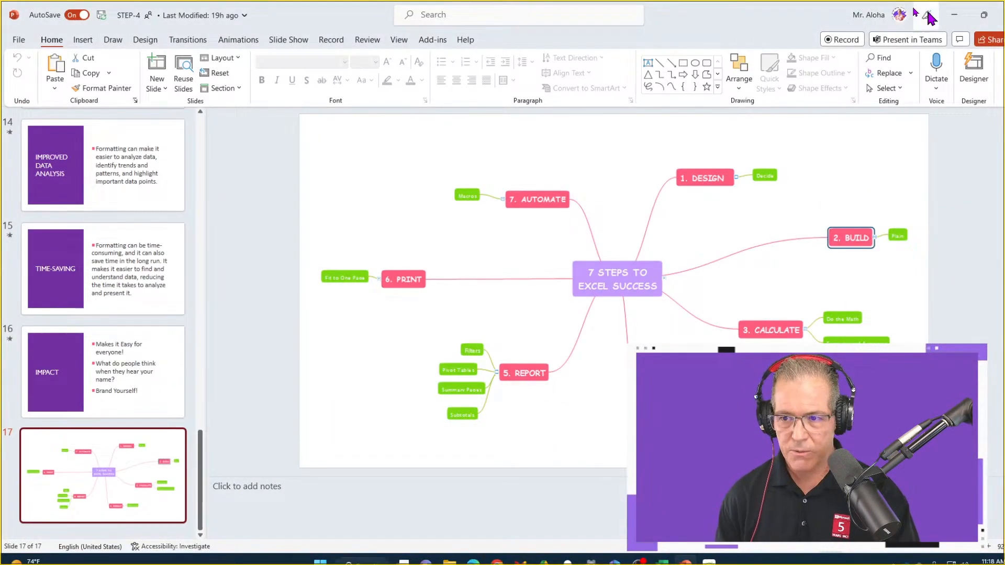
{"action": "left_click", "coordinate": [962, 17]}
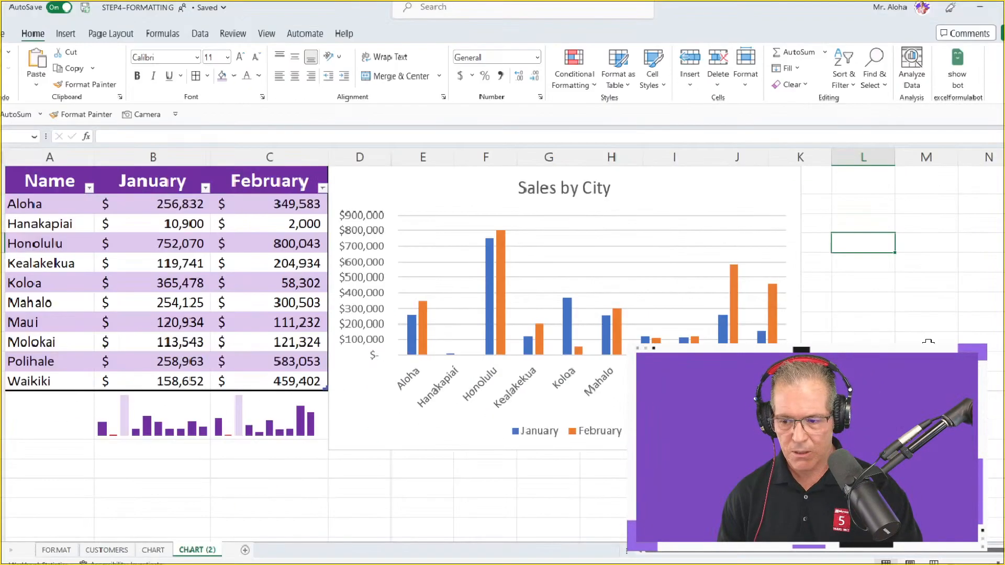
{"action": "left_click", "coordinate": [885, 316]}
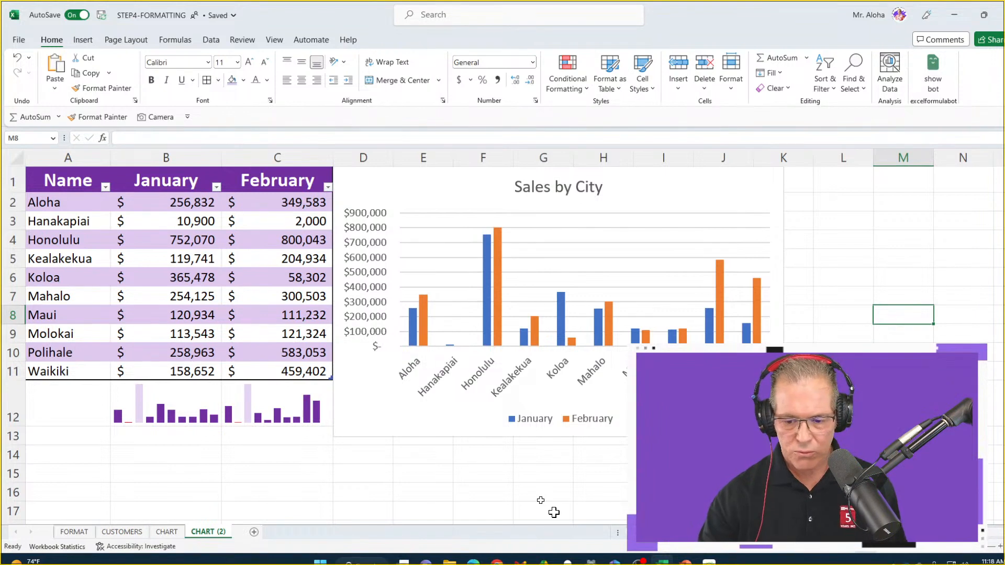
{"action": "left_click", "coordinate": [857, 354]}
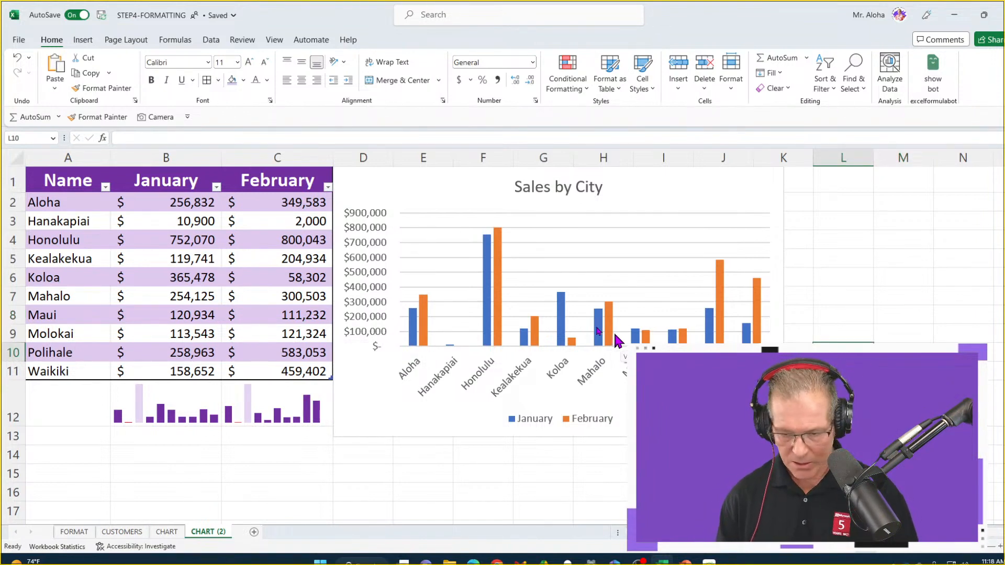
{"action": "left_click", "coordinate": [780, 290]}
{"action": "left_click", "coordinate": [894, 334]}
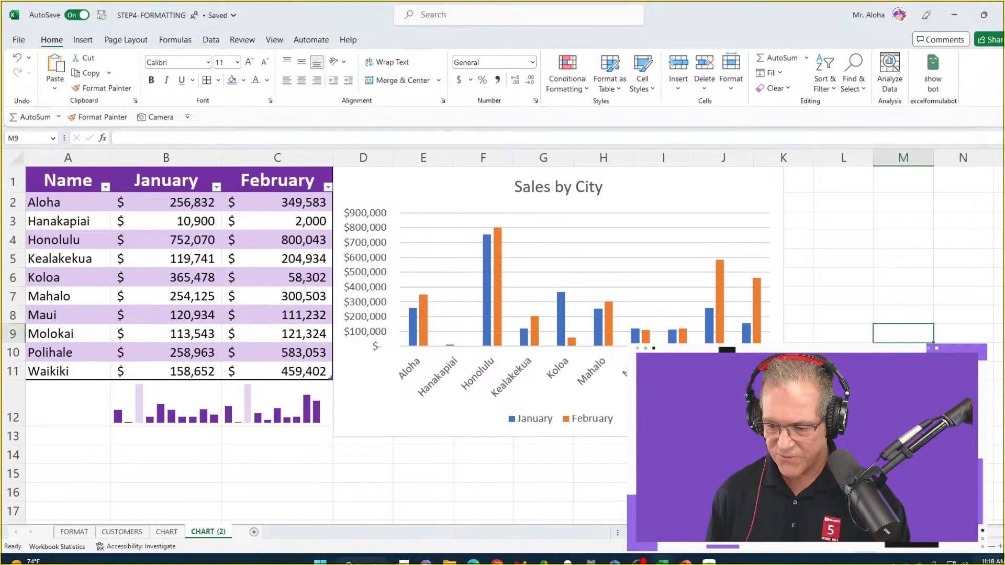
Switch to Insta360 Link Controller, review its list of hot keys for camera functions, and minimize it to return to the Excel workbook
{"action": "left_click", "coordinate": [894, 562]}
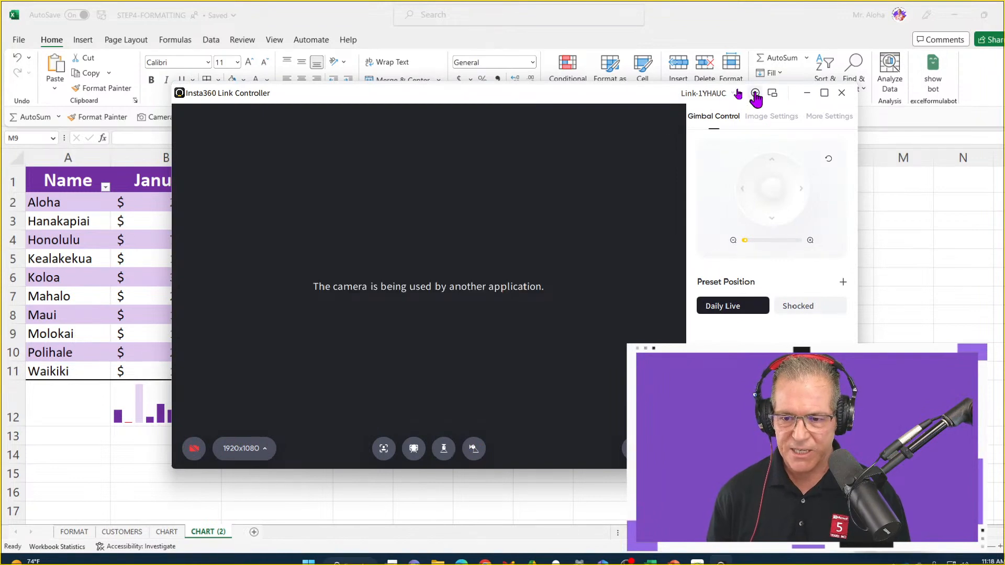
{"action": "left_click", "coordinate": [754, 93]}
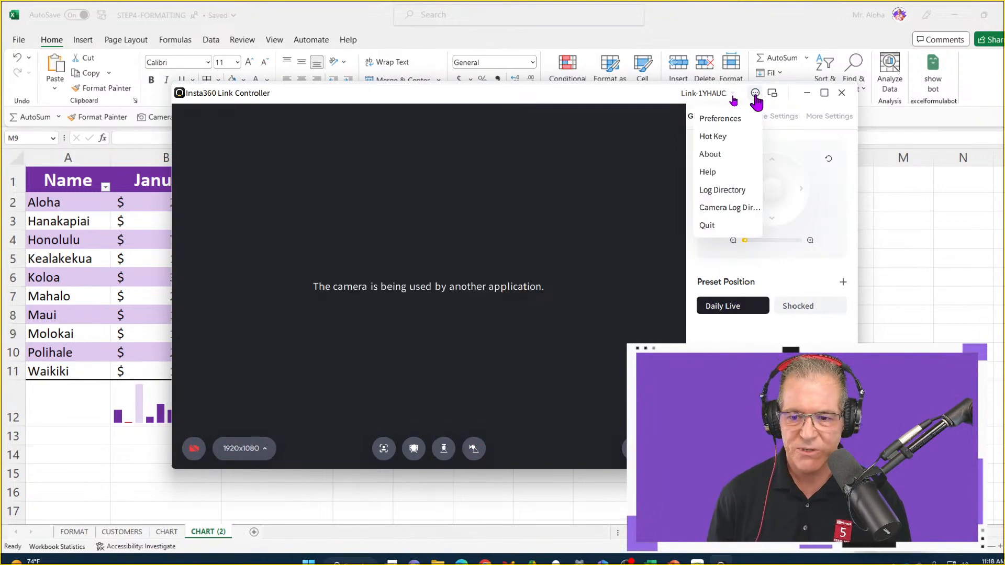
{"action": "left_click", "coordinate": [713, 137]}
{"action": "scroll", "coordinate": [439, 294], "scroll_direction": "down", "scroll_amount": 10}
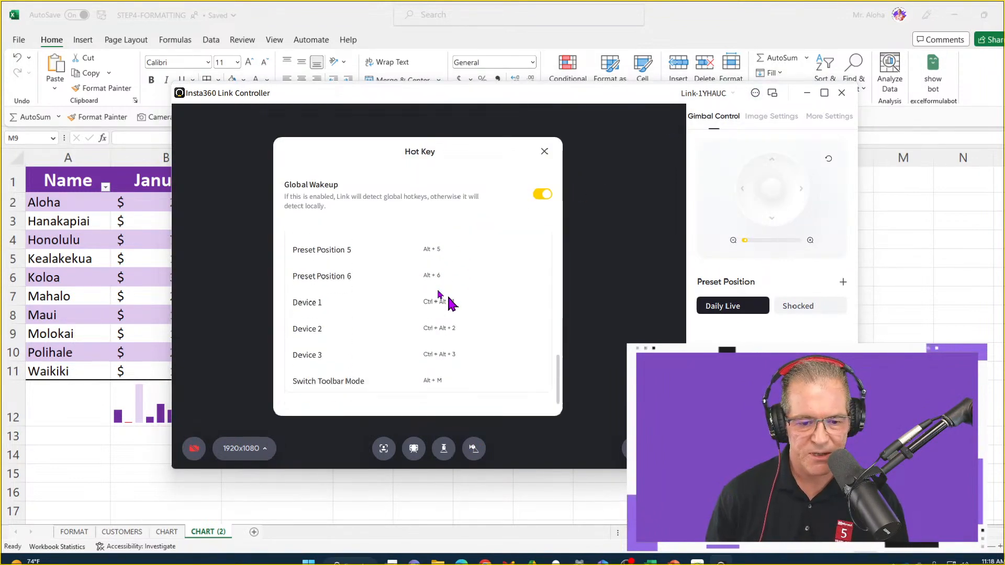
{"action": "scroll", "coordinate": [440, 294], "scroll_direction": "up", "scroll_amount": 10}
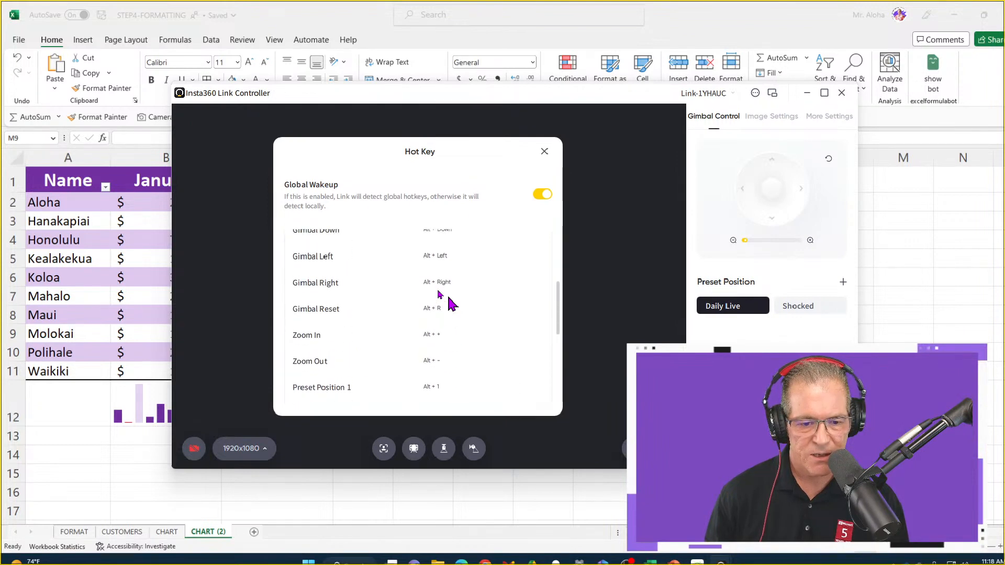
{"action": "scroll", "coordinate": [440, 294], "scroll_direction": "up", "scroll_amount": 1}
{"action": "scroll", "coordinate": [448, 303], "scroll_direction": "down", "scroll_amount": 3}
{"action": "scroll", "coordinate": [449, 298], "scroll_direction": "up", "scroll_amount": 3}
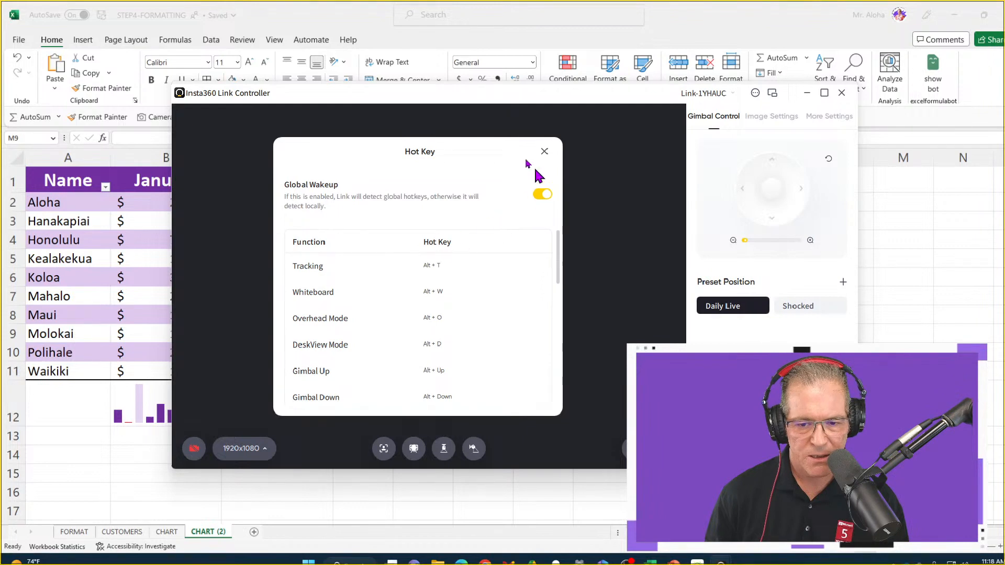
{"action": "left_click", "coordinate": [544, 152]}
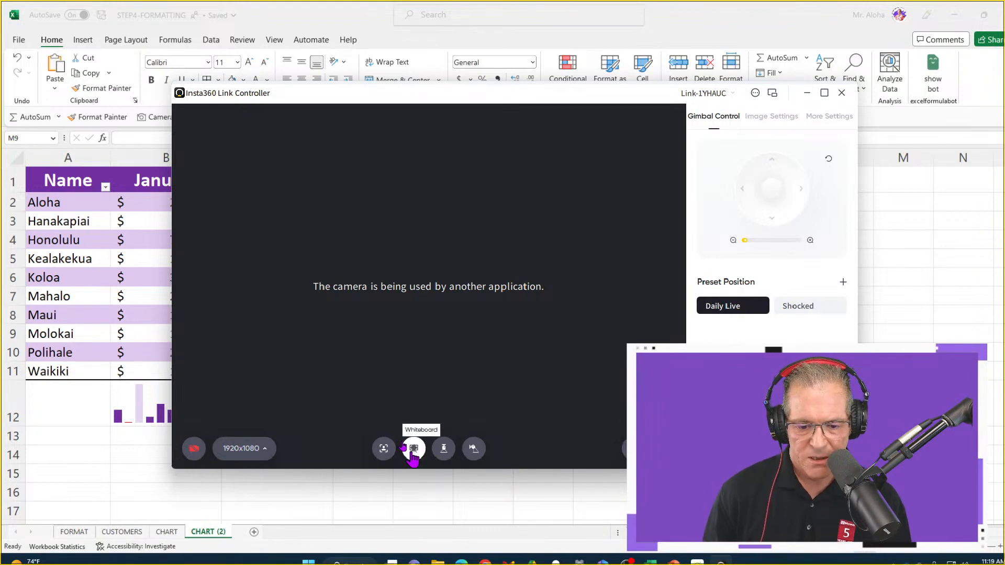
{"action": "left_click", "coordinate": [806, 93]}
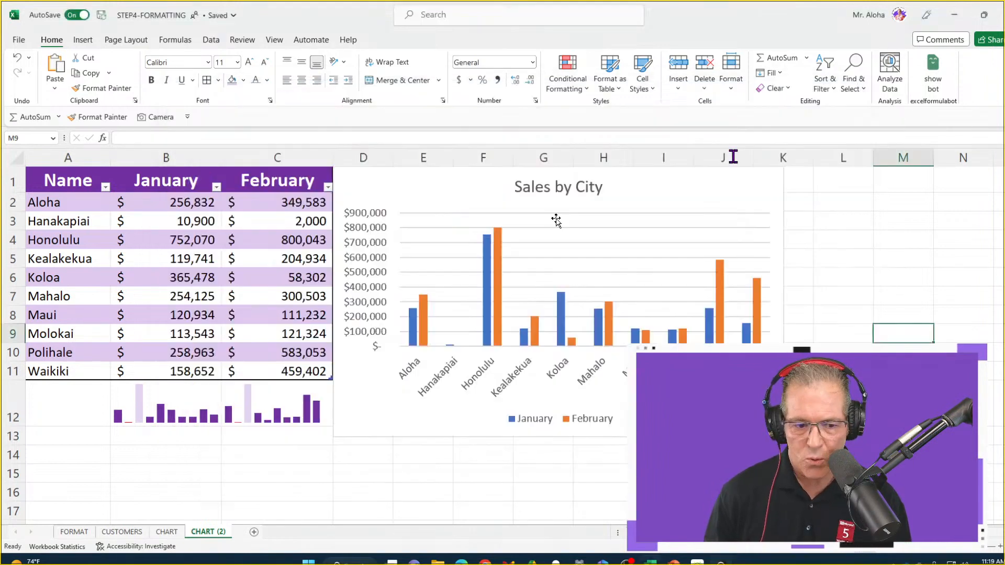
{"action": "left_click", "coordinate": [589, 249]}
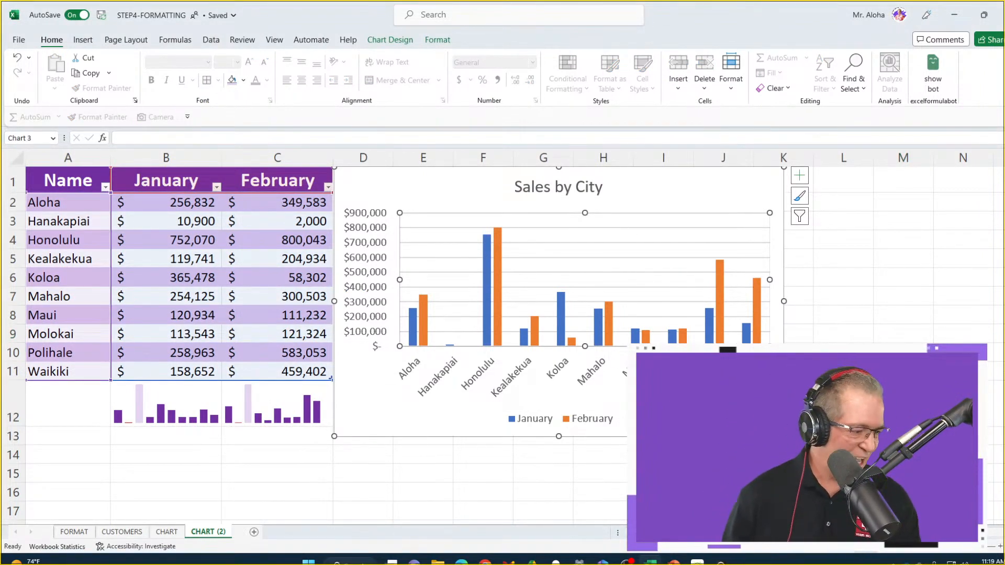
{"action": "key", "text": "Escape"}
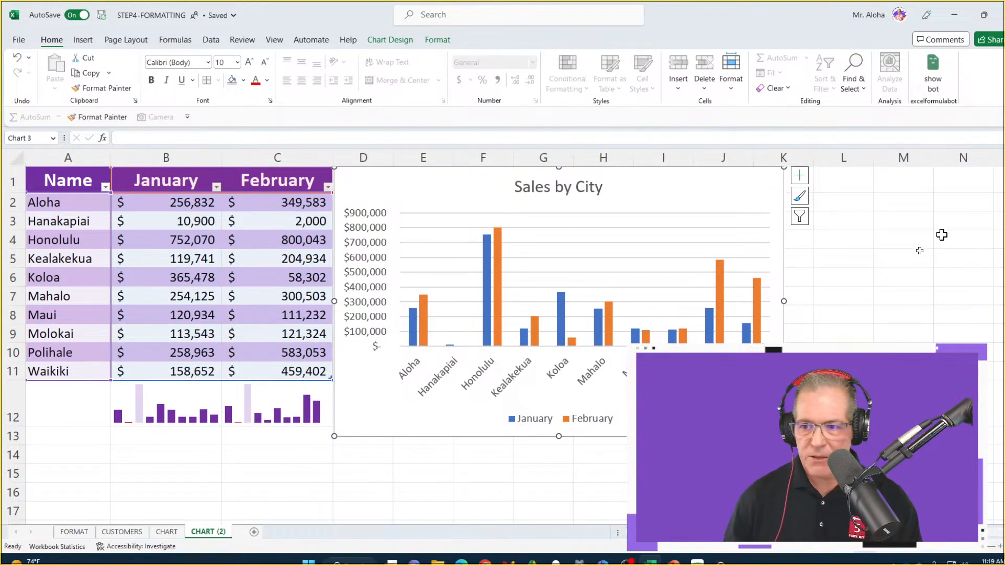
{"action": "left_click", "coordinate": [944, 274]}
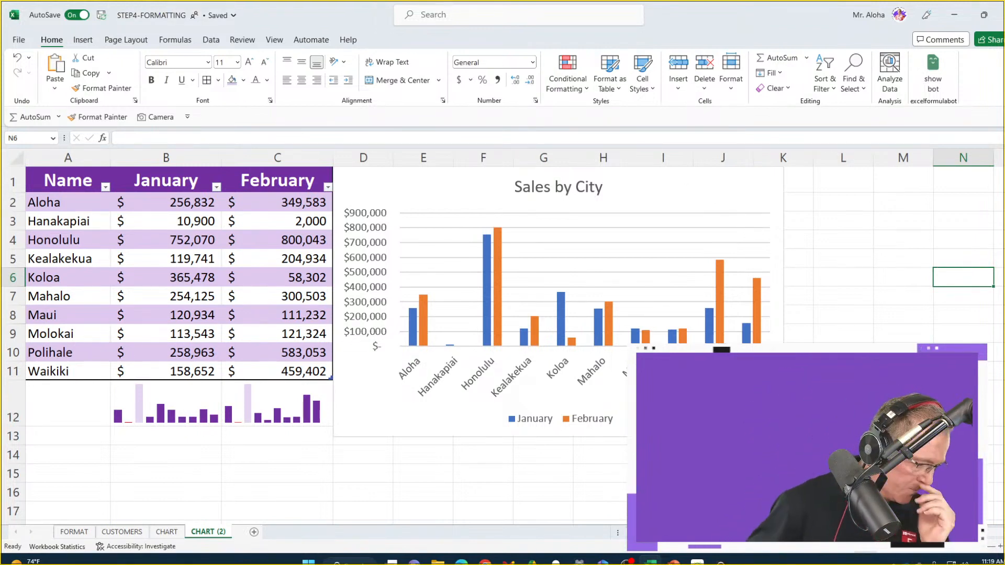
Examine the preset colorful and monochromatic color palettes available for the Sales by City chart
{"action": "left_click", "coordinate": [658, 184]}
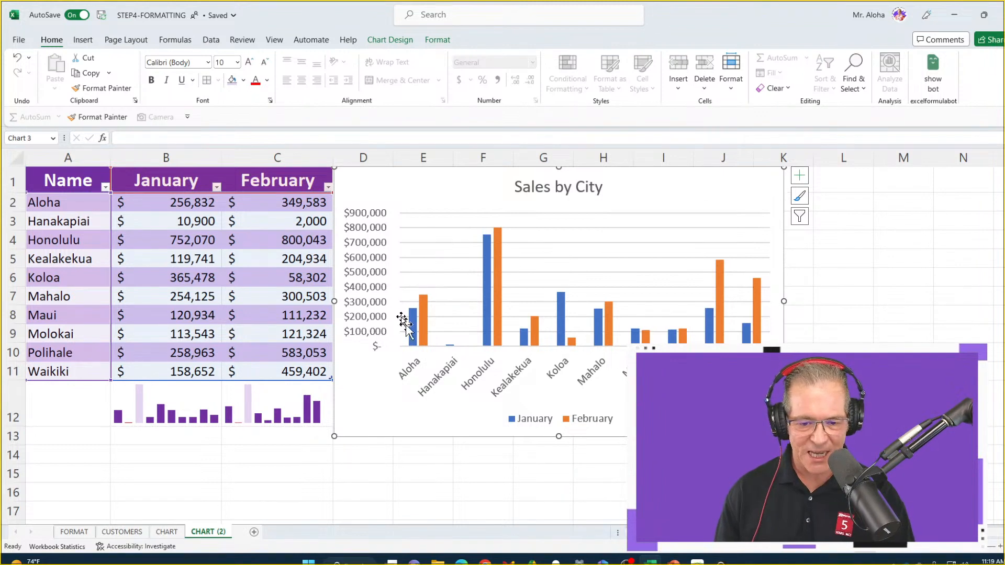
{"action": "left_click", "coordinate": [390, 42]}
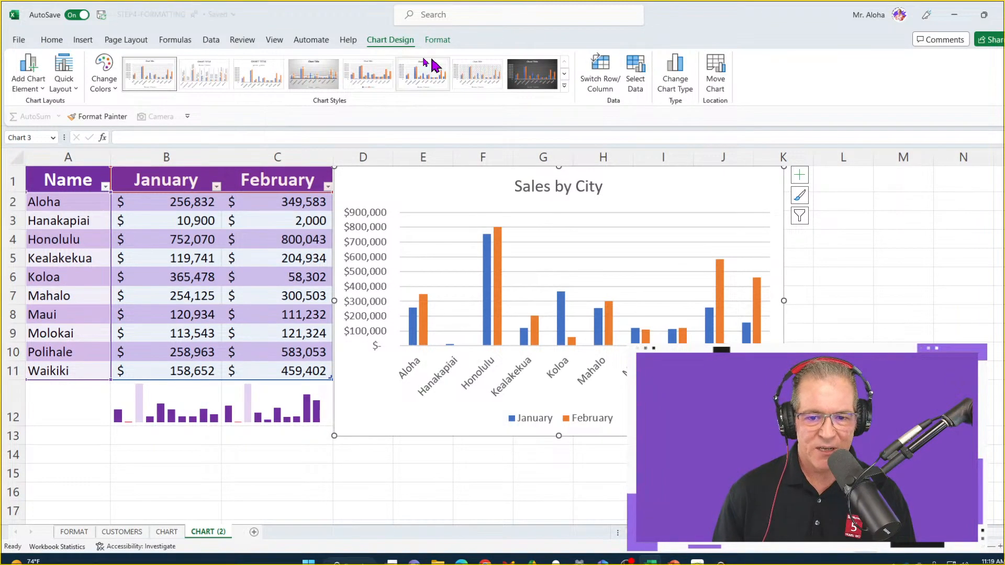
{"action": "left_click", "coordinate": [104, 69]}
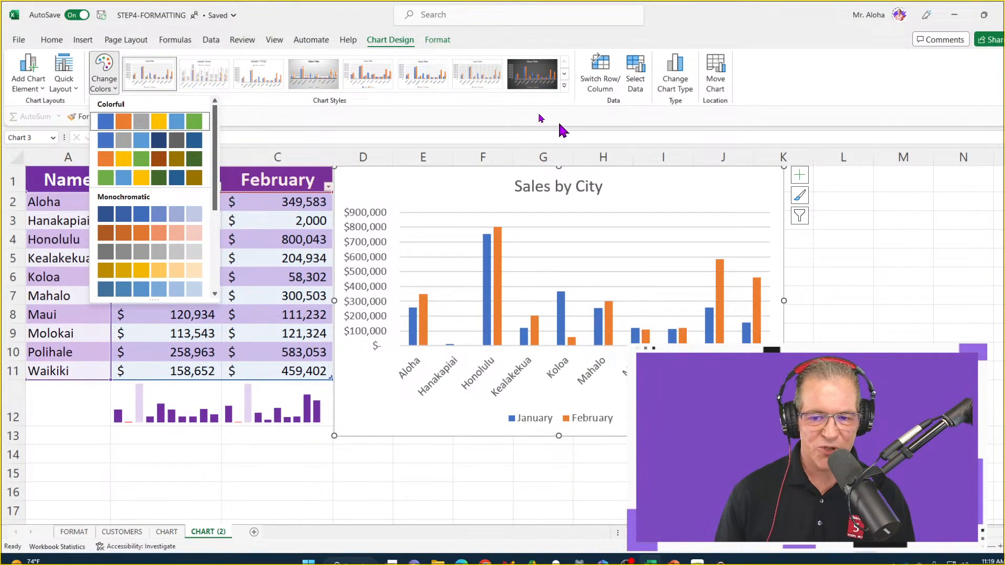
{"action": "left_click", "coordinate": [861, 269]}
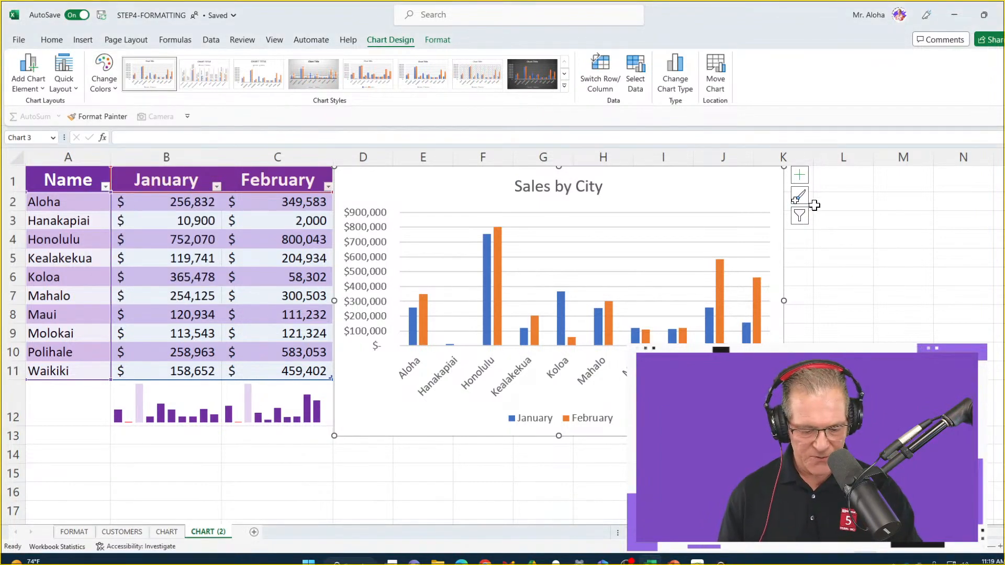
{"action": "left_click", "coordinate": [799, 175]}
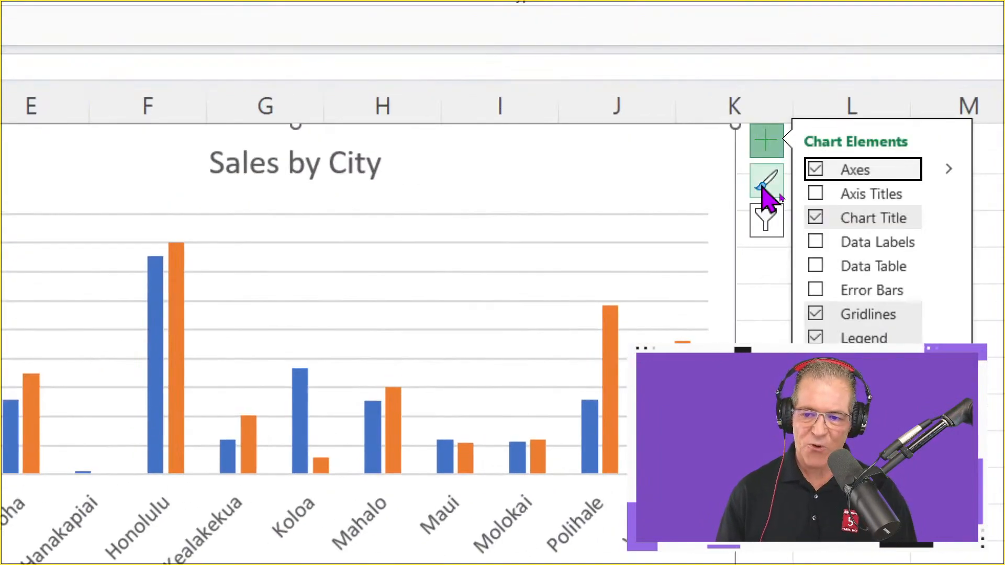
{"action": "left_click", "coordinate": [764, 189]}
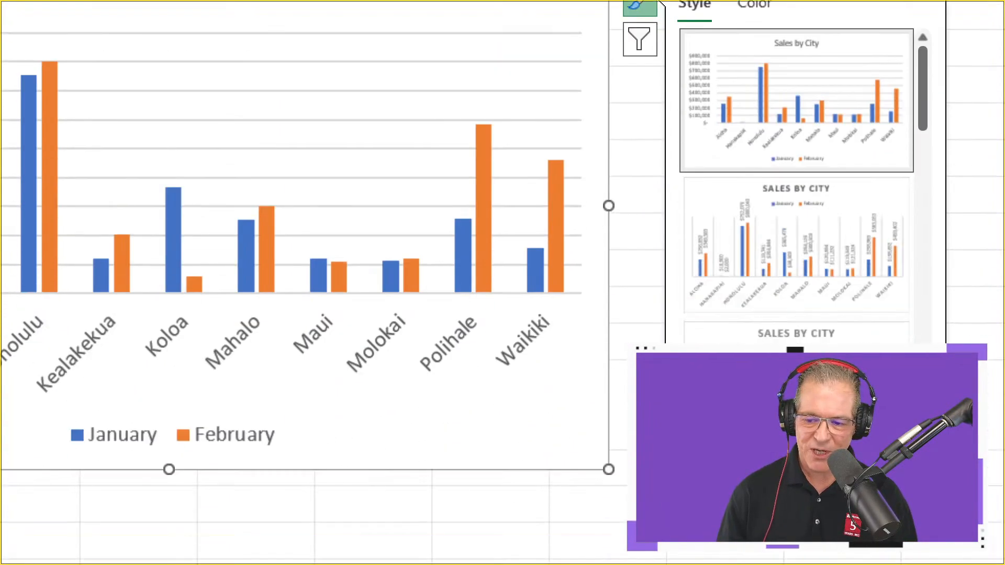
{"action": "left_click", "coordinate": [767, 6]}
{"action": "scroll", "coordinate": [801, 226], "scroll_direction": "down", "scroll_amount": 5}
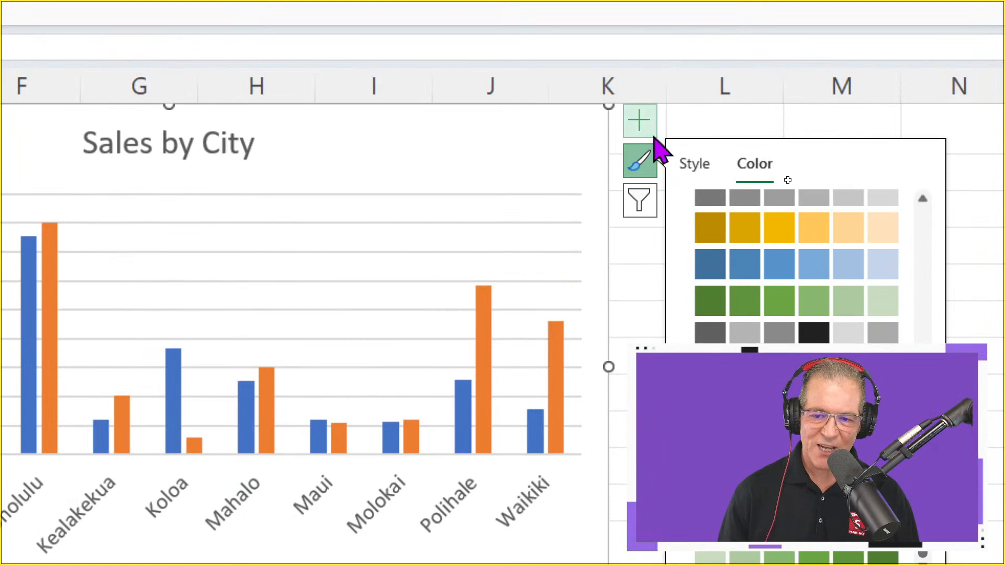
{"action": "left_click", "coordinate": [646, 157]}
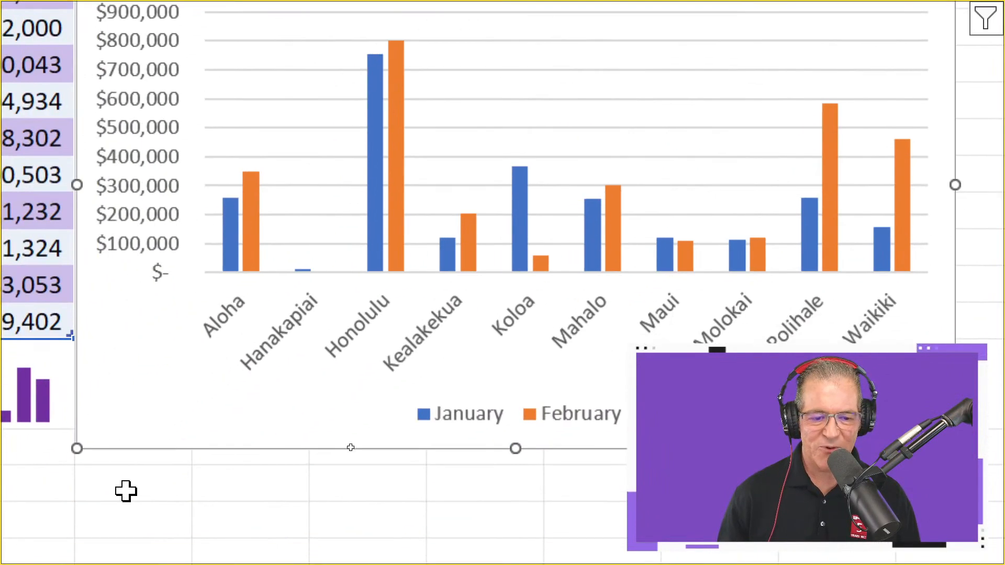
Fill the January series columns in the chart with the standard purple color
{"action": "left_click", "coordinate": [230, 254]}
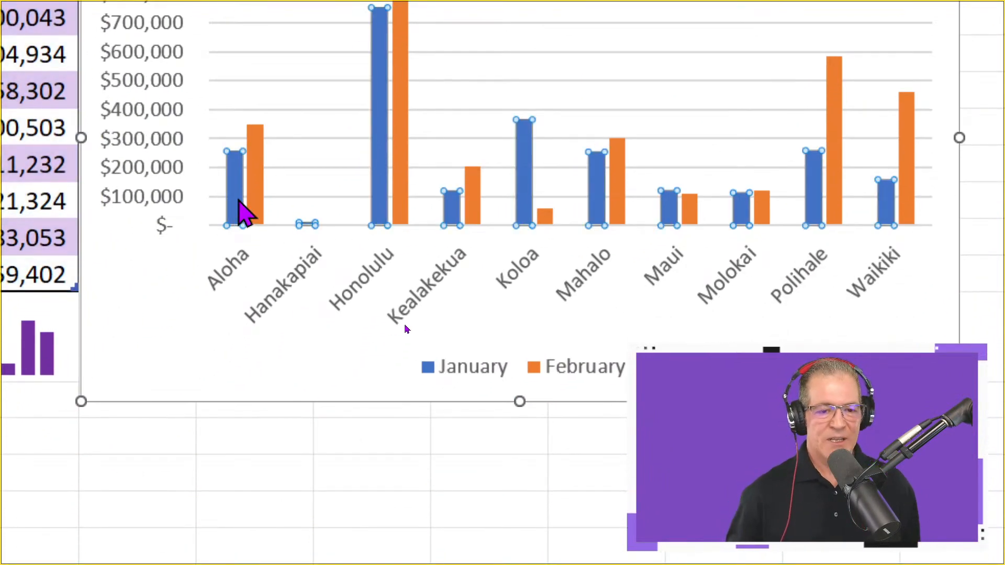
{"action": "right_click", "coordinate": [236, 198]}
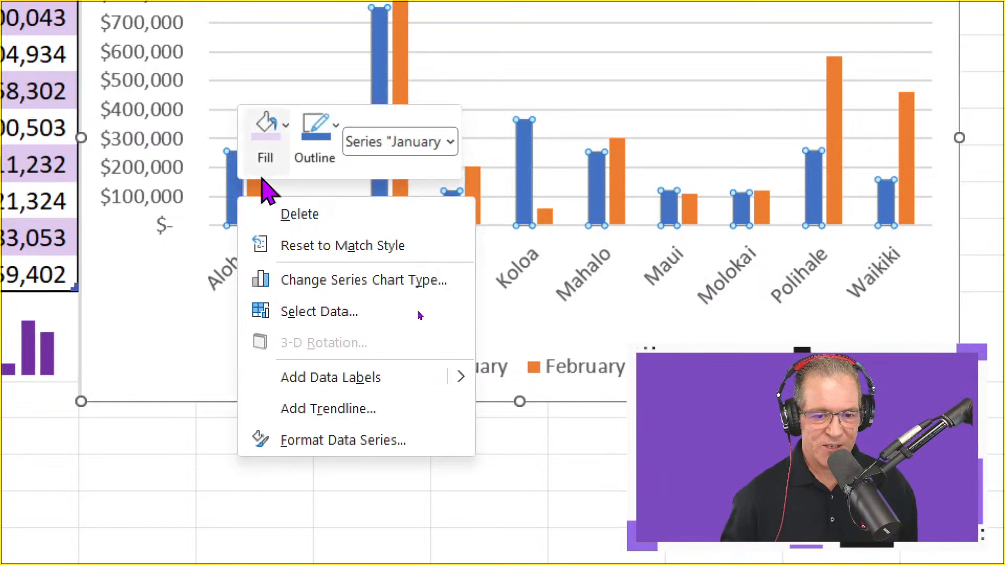
{"action": "left_click", "coordinate": [286, 157]}
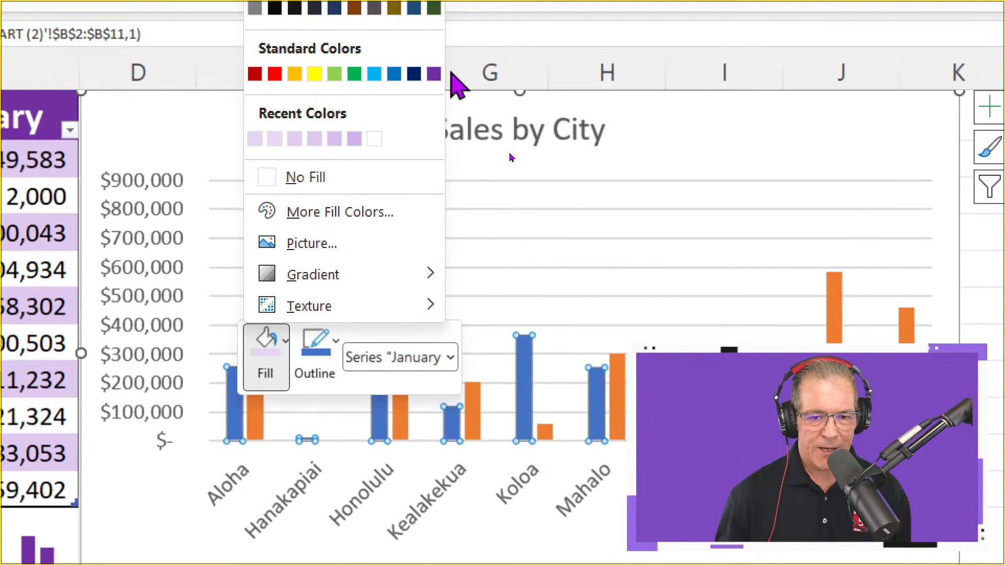
{"action": "left_click", "coordinate": [433, 48]}
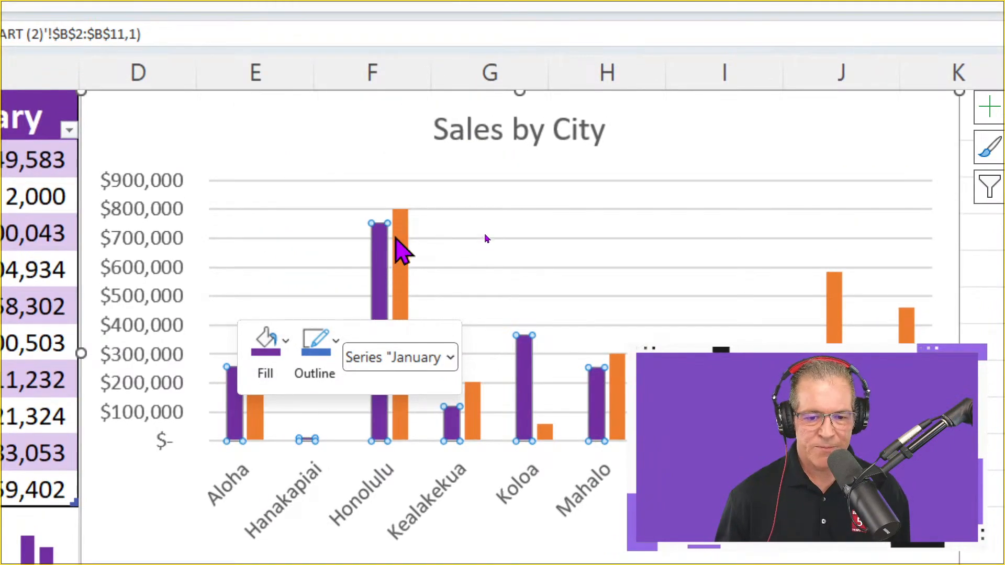
Fill the February series columns with the light purple recent color and deselect the chart
{"action": "left_click", "coordinate": [406, 223]}
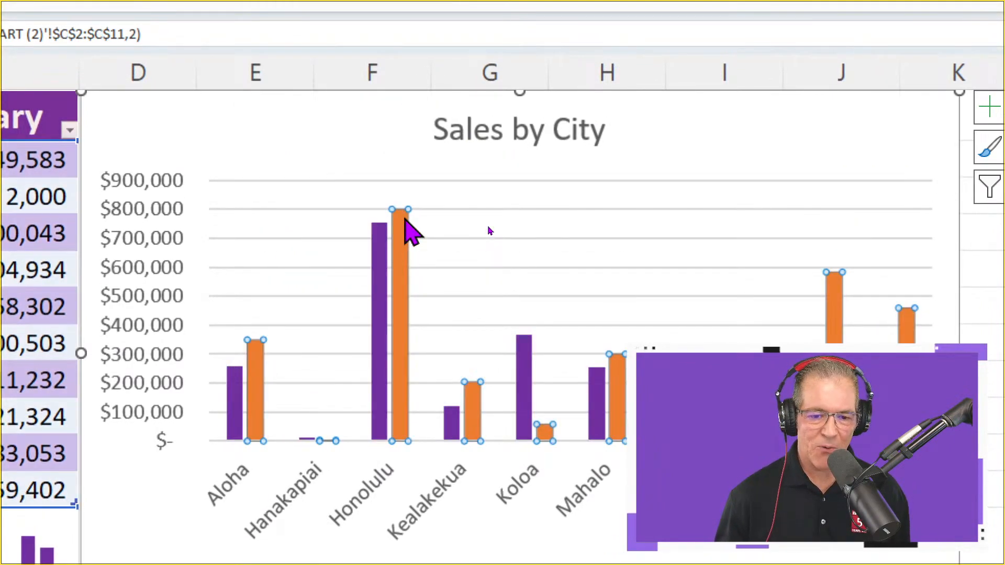
{"action": "right_click", "coordinate": [406, 221]}
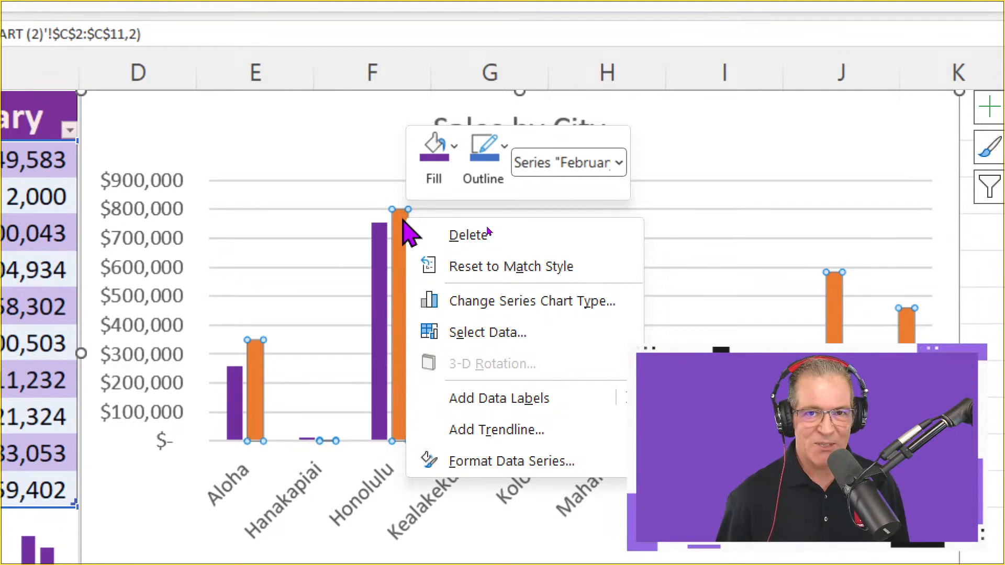
{"action": "left_click", "coordinate": [449, 176]}
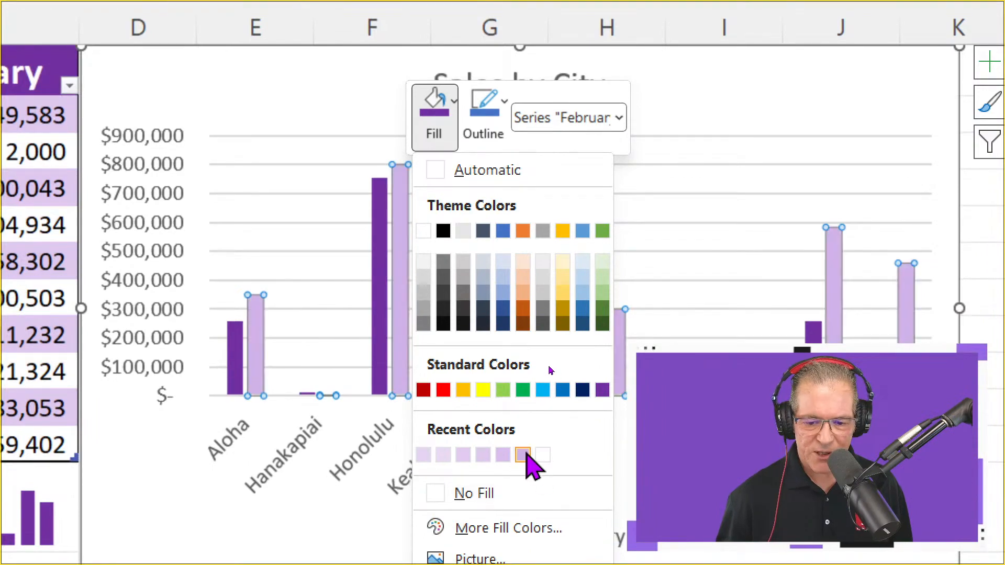
{"action": "left_click", "coordinate": [522, 500]}
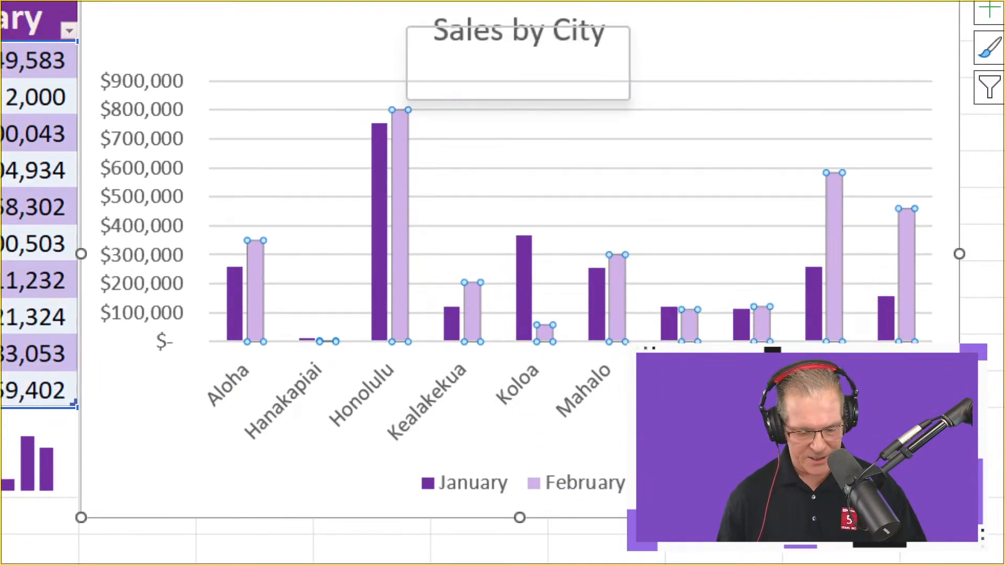
{"action": "left_click", "coordinate": [989, 9]}
{"action": "left_click", "coordinate": [823, 394]}
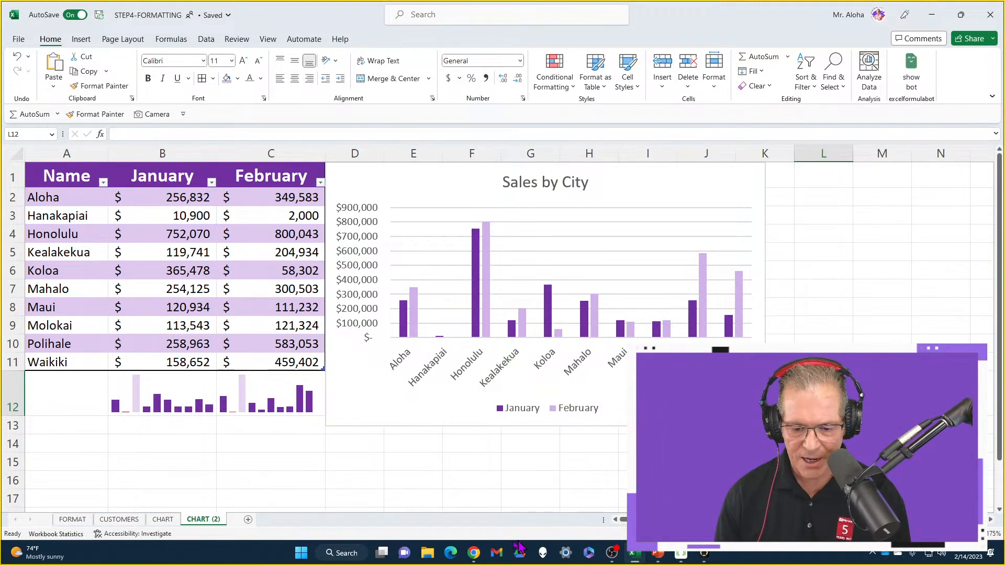
Compare the design and formatting options offered for the selected chart with those offered for the sales table
{"action": "left_click", "coordinate": [474, 554]}
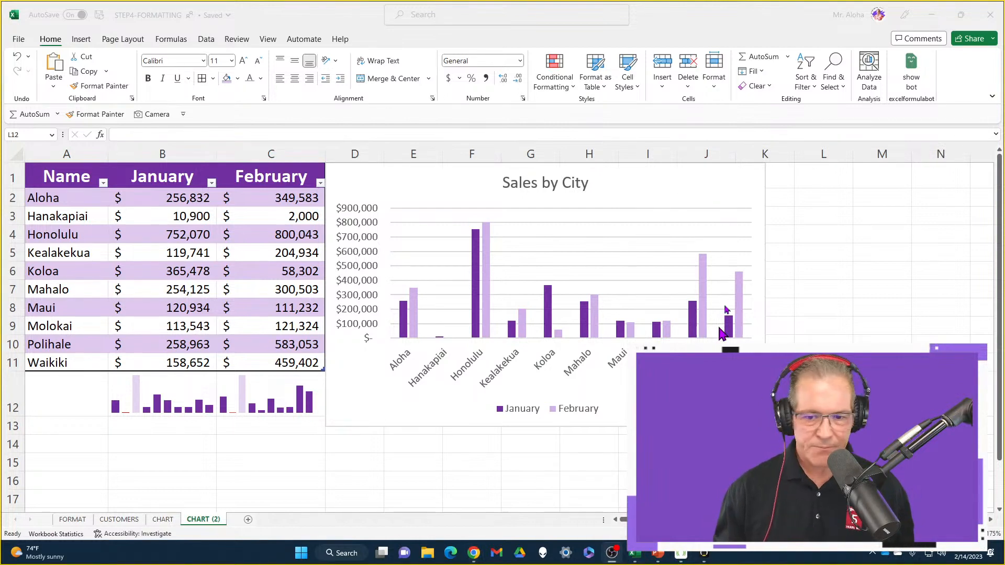
{"action": "left_click", "coordinate": [714, 178]}
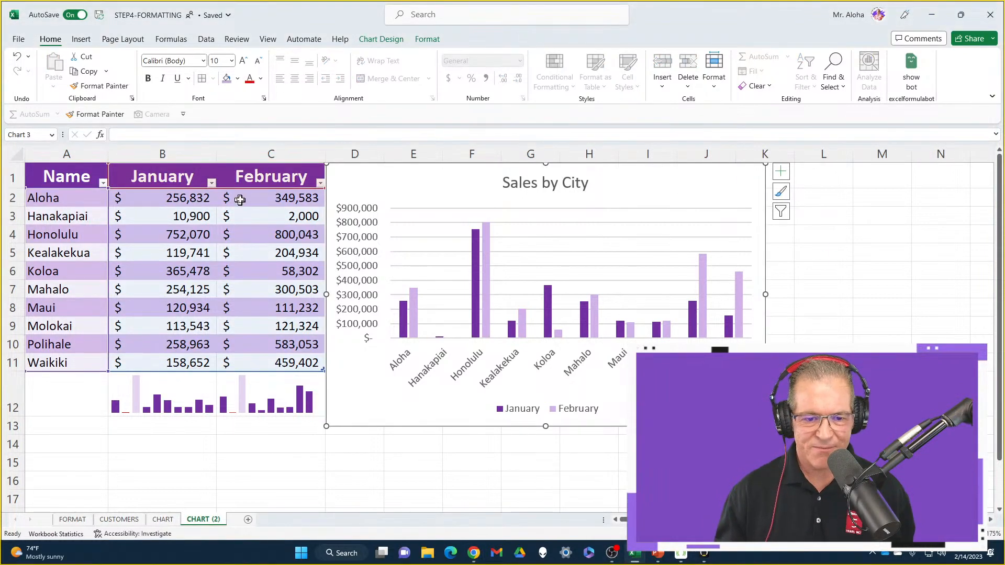
{"action": "left_click", "coordinate": [249, 177]}
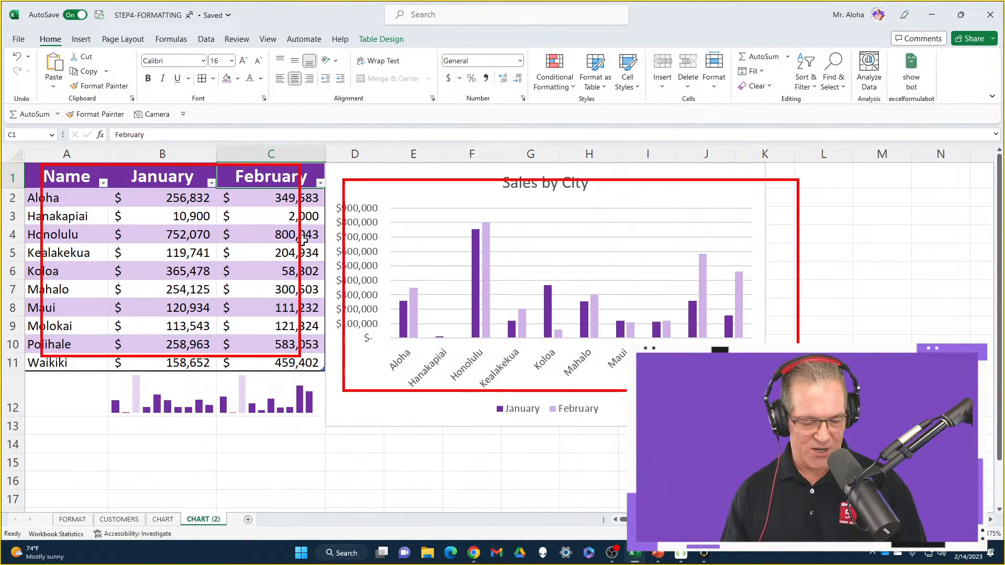
{"action": "left_click", "coordinate": [670, 178]}
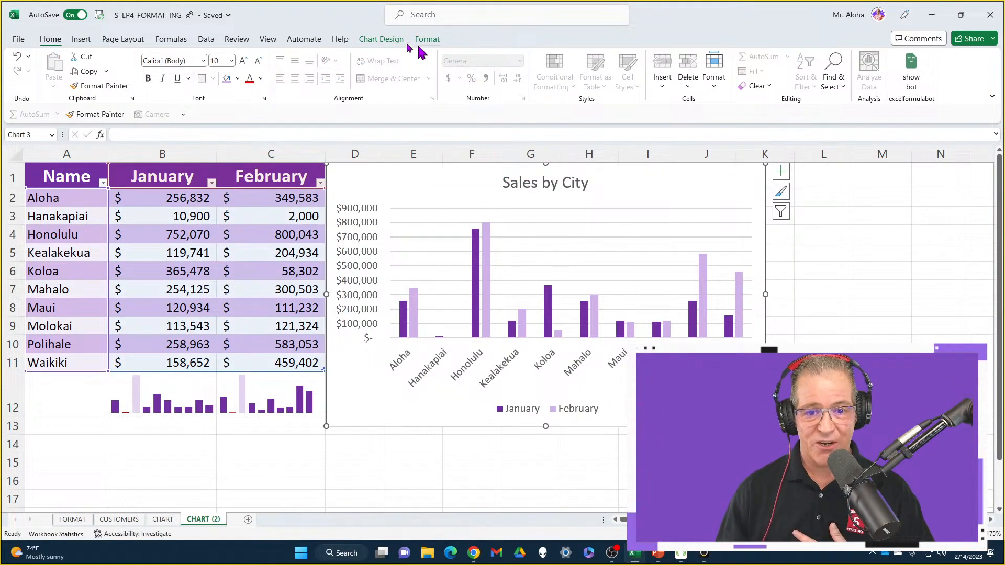
{"action": "left_click", "coordinate": [390, 42]}
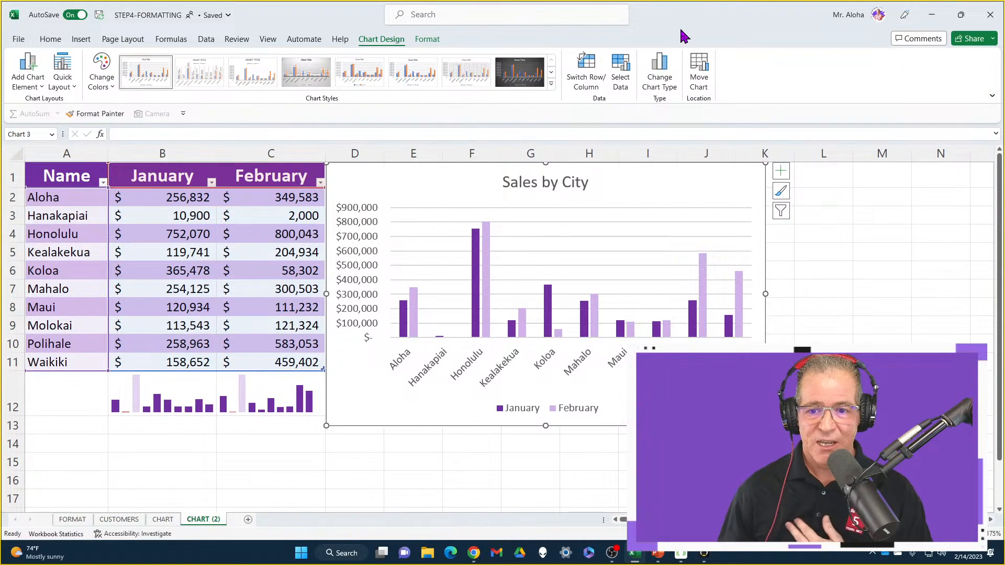
{"action": "left_click", "coordinate": [437, 43]}
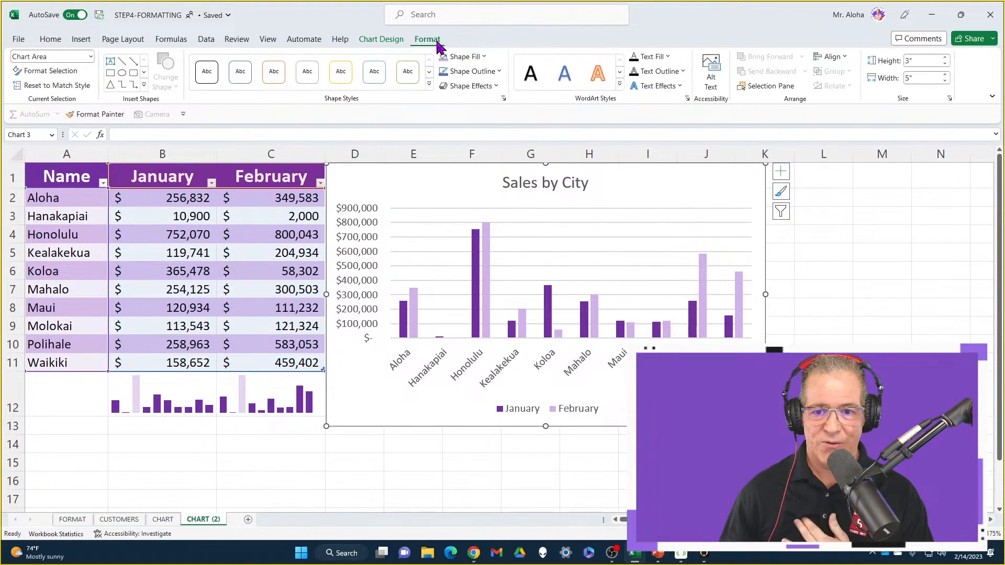
{"action": "left_click", "coordinate": [386, 40]}
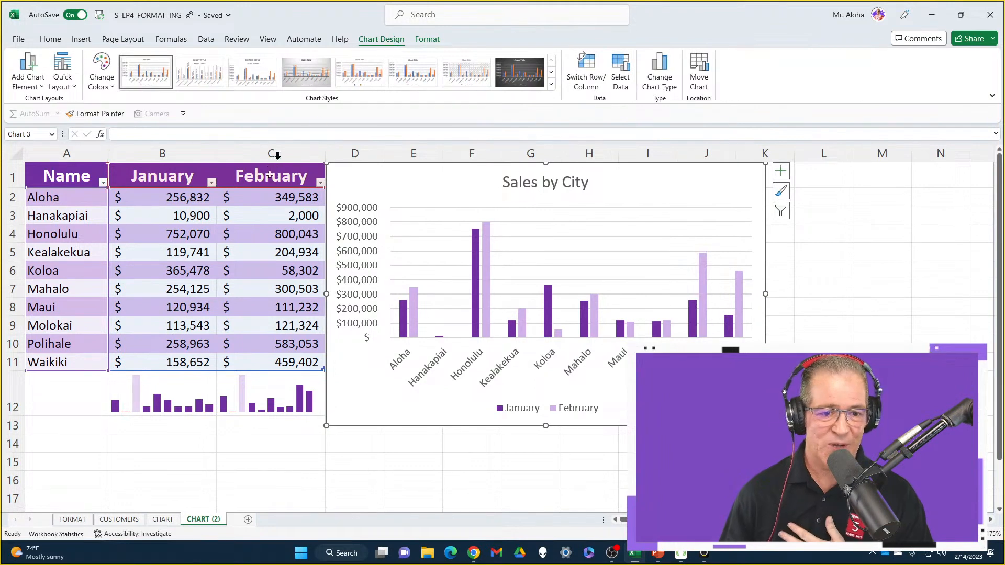
{"action": "left_click", "coordinate": [267, 179]}
{"action": "left_click", "coordinate": [392, 43]}
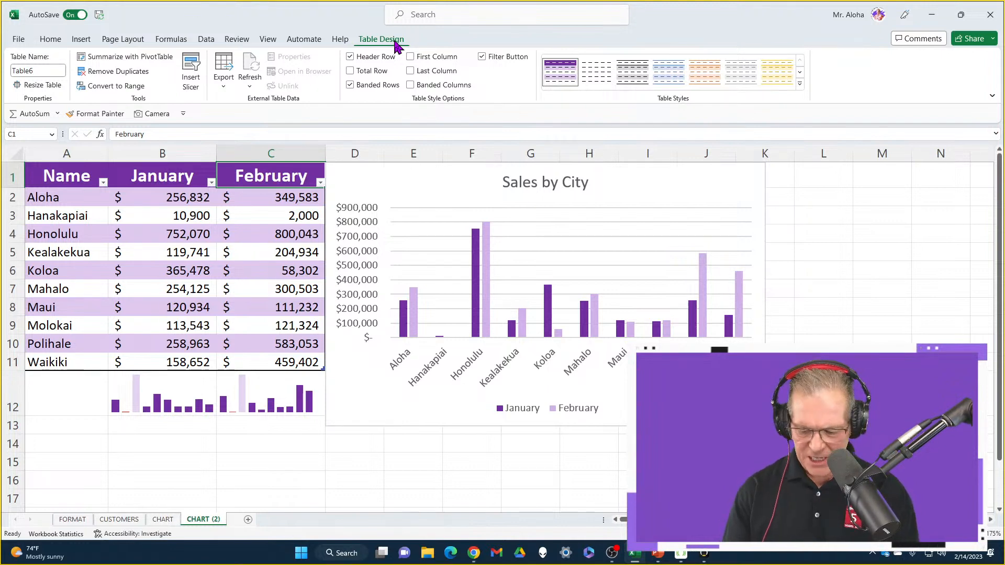
{"action": "key", "text": "alt"}
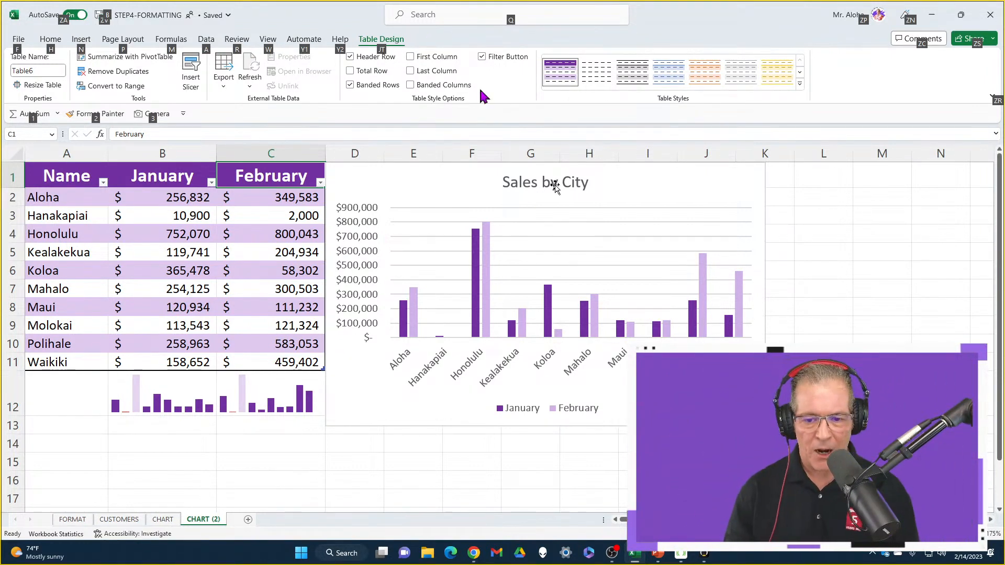
Insert a slicer for the Name field of the purple sales table
{"action": "left_click", "coordinate": [823, 181]}
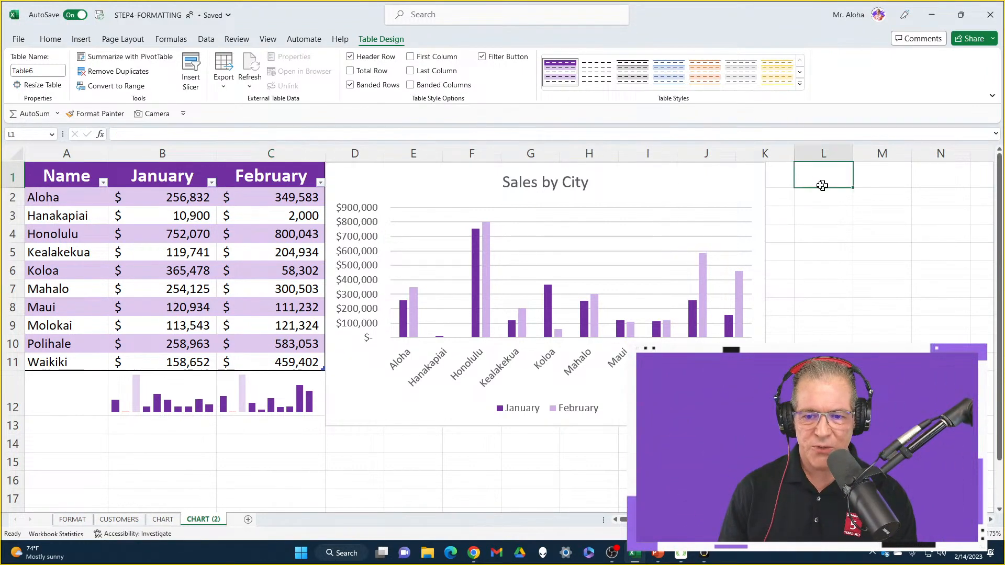
{"action": "left_click", "coordinate": [716, 178]}
{"action": "left_click", "coordinate": [291, 180]}
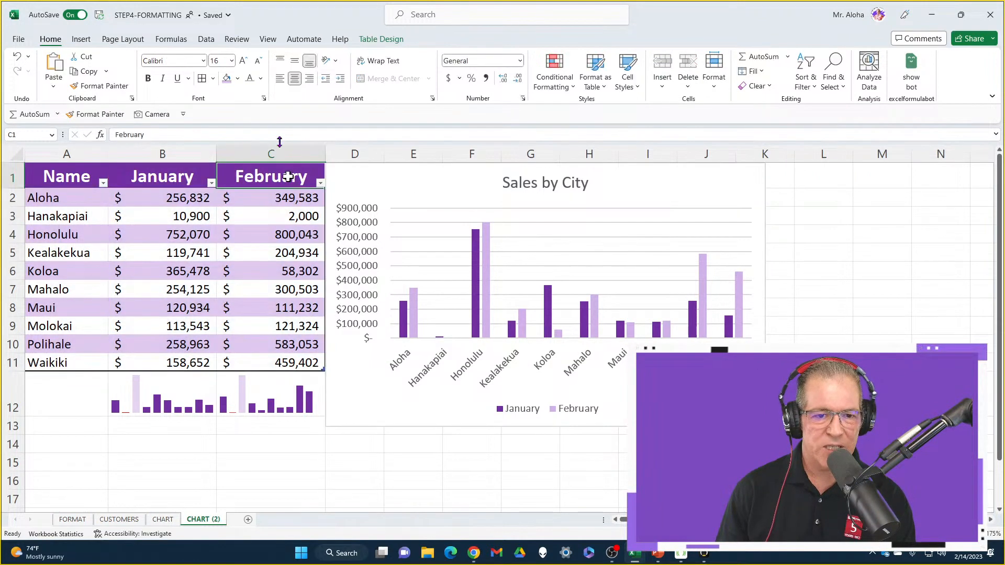
{"action": "left_click", "coordinate": [396, 43]}
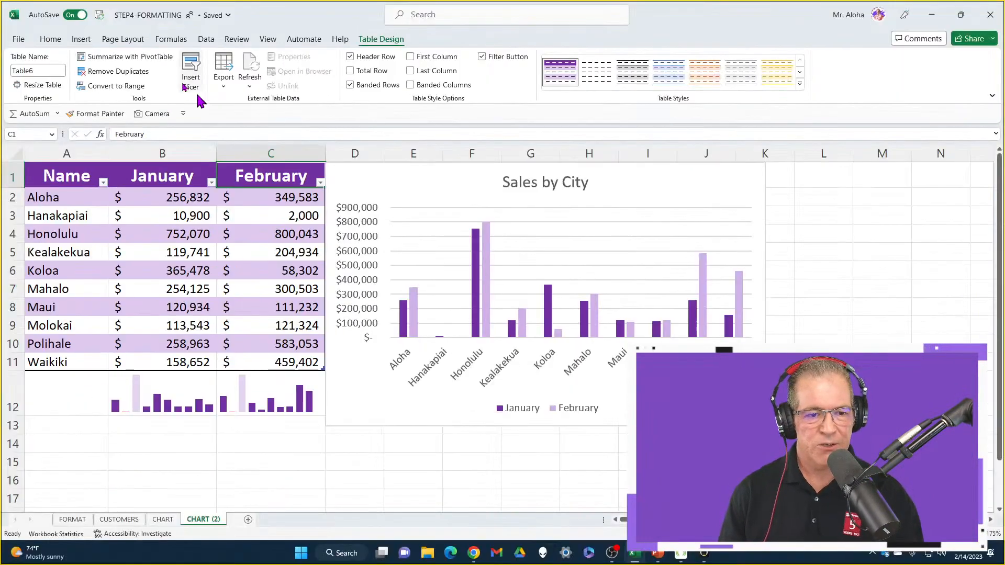
{"action": "left_click", "coordinate": [190, 75]}
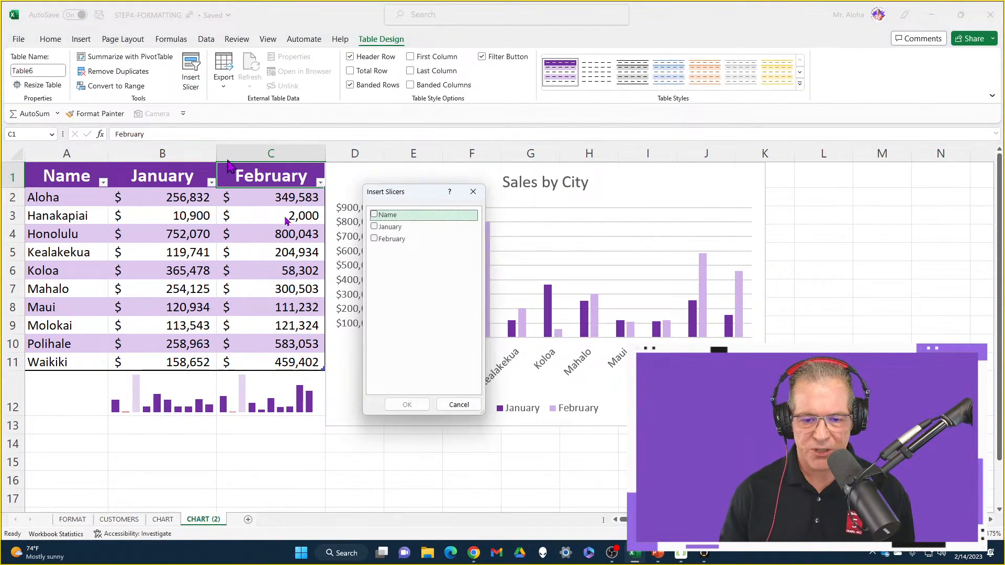
{"action": "left_click", "coordinate": [375, 215]}
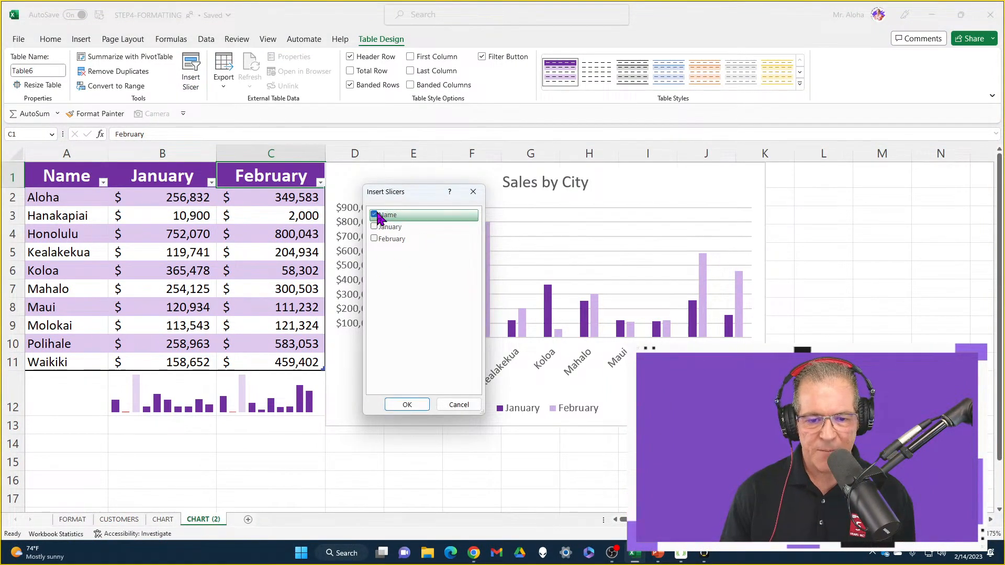
{"action": "left_click", "coordinate": [406, 405]}
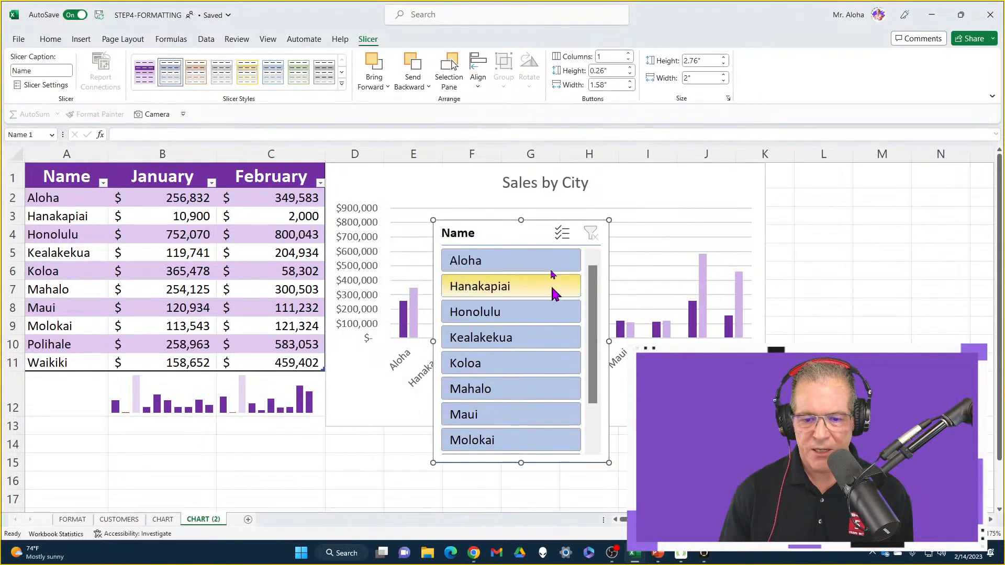
Place the Name slicer beside the chart, starting at column K, and widen it to 2.16"
{"action": "left_click_drag", "start_coordinate": [511, 230], "coordinate": [837, 182]}
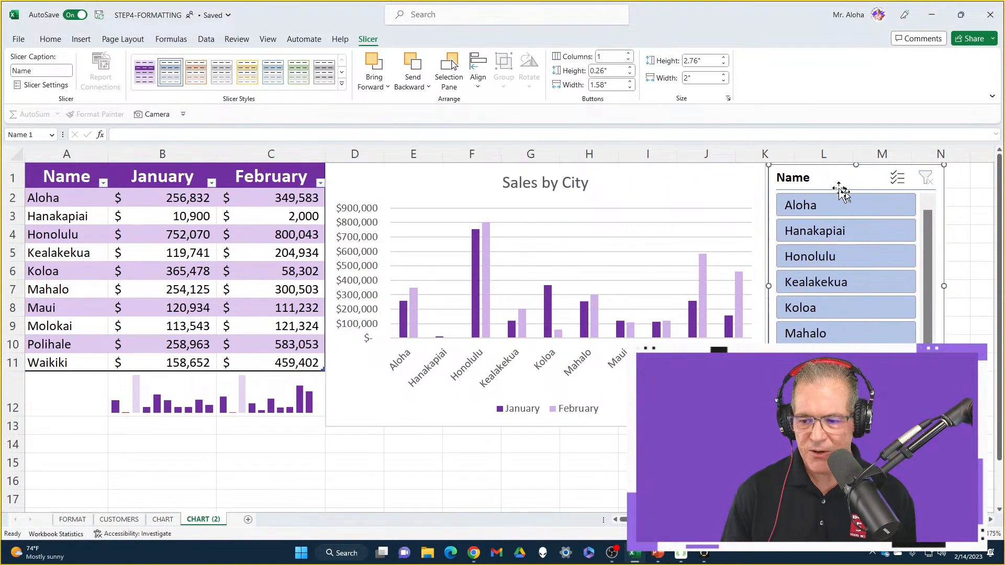
{"action": "left_click_drag", "start_coordinate": [944, 289], "coordinate": [958, 286]}
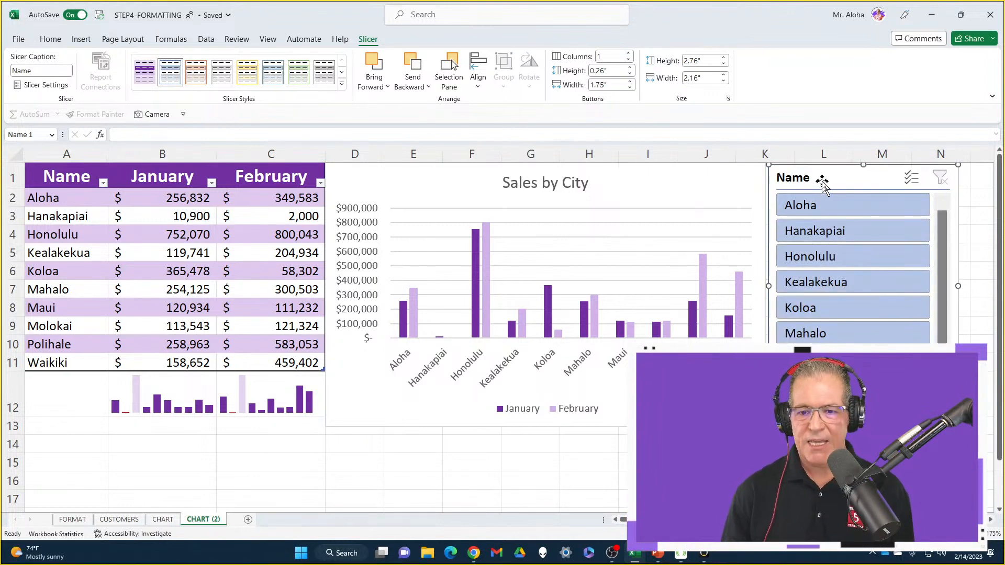
{"action": "left_click", "coordinate": [829, 481]}
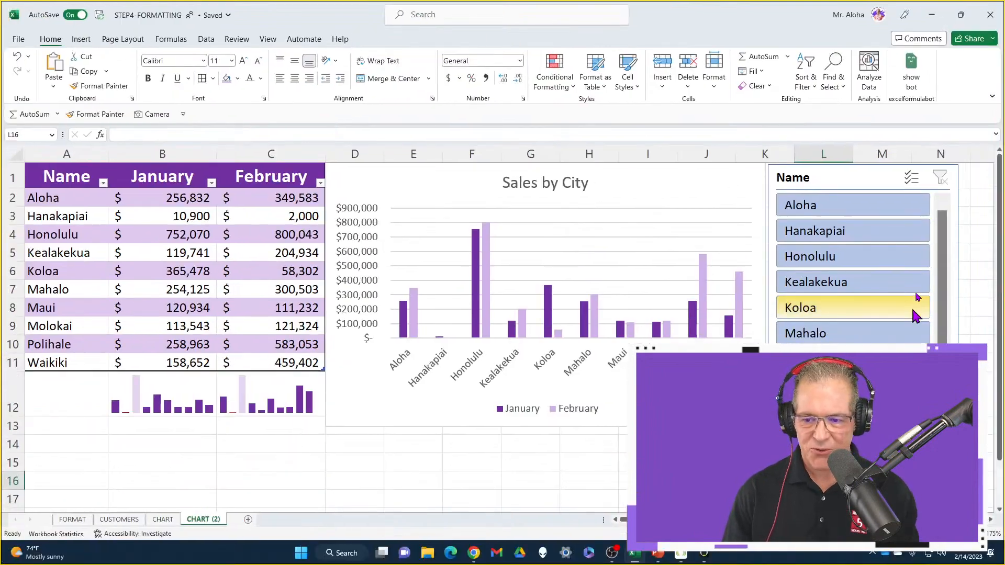
Apply the purple slicer style to the Name slicer and lengthen it to 3.38" so all cities fit
{"action": "left_click", "coordinate": [855, 179]}
{"action": "left_click", "coordinate": [368, 40]}
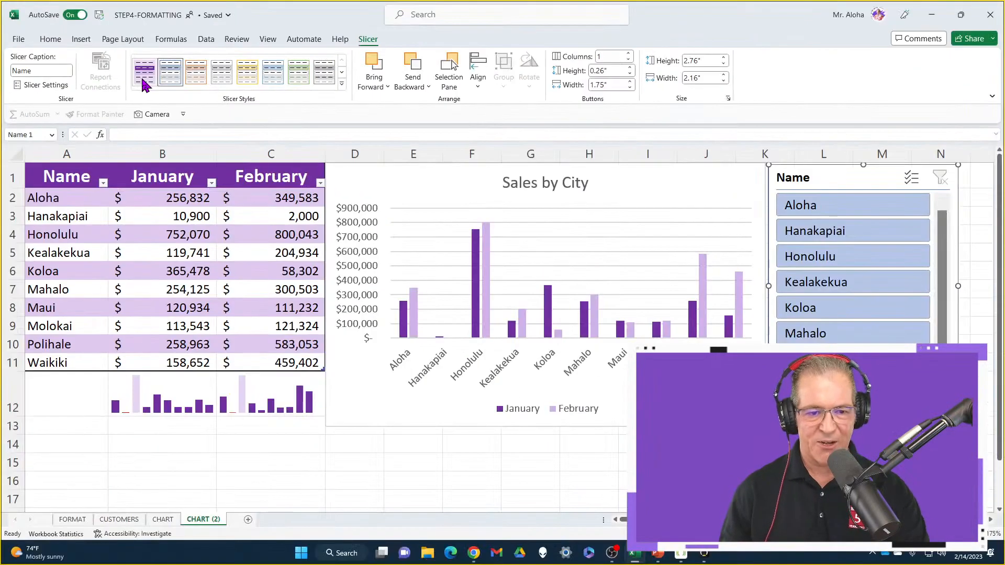
{"action": "left_click", "coordinate": [256, 149]}
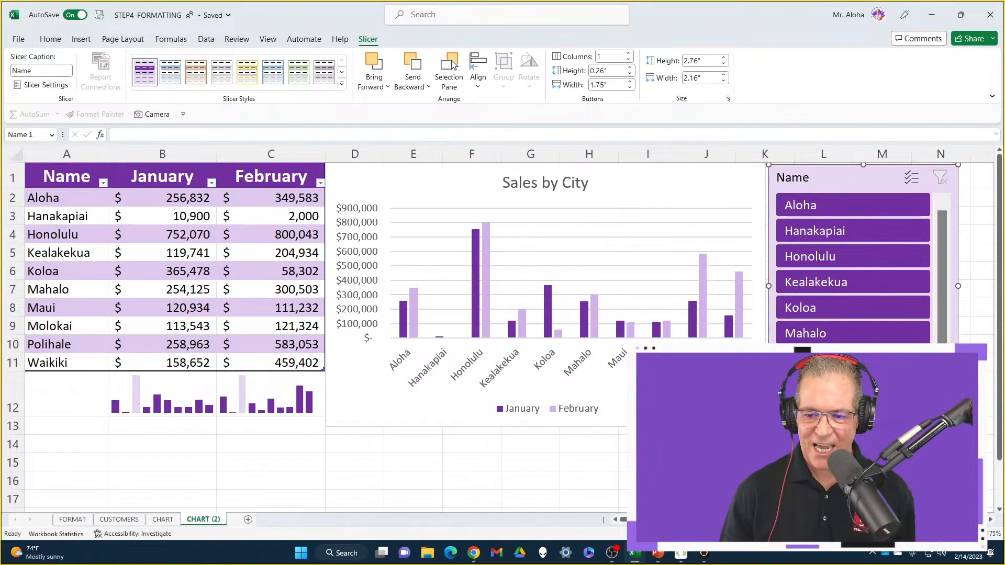
{"action": "left_click_drag", "start_coordinate": [863, 407], "coordinate": [861, 458]}
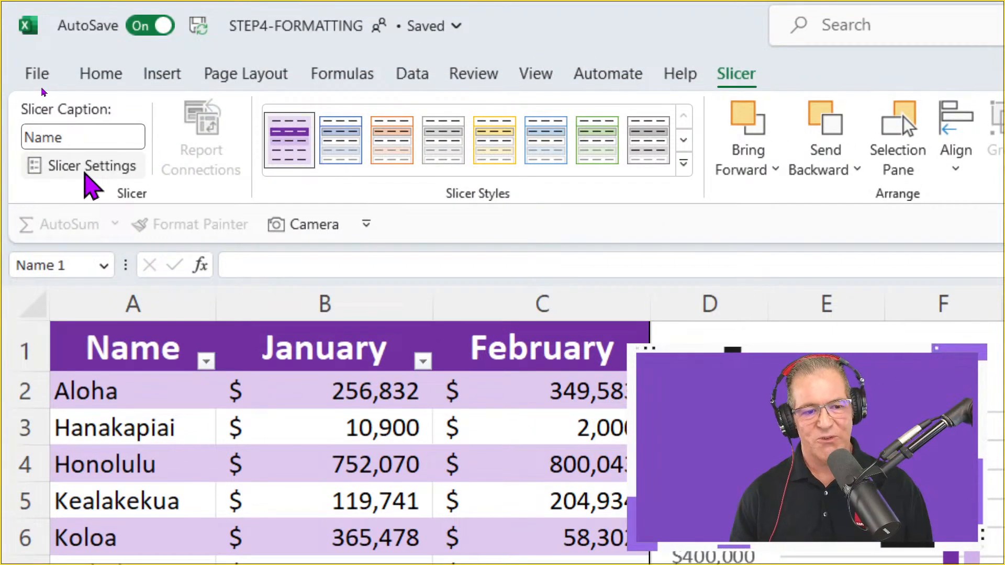
Set the slicer's header caption to "Sales By City" in its settings
{"action": "left_click", "coordinate": [89, 168]}
{"action": "left_click_drag", "start_coordinate": [698, 447], "coordinate": [164, 212]}
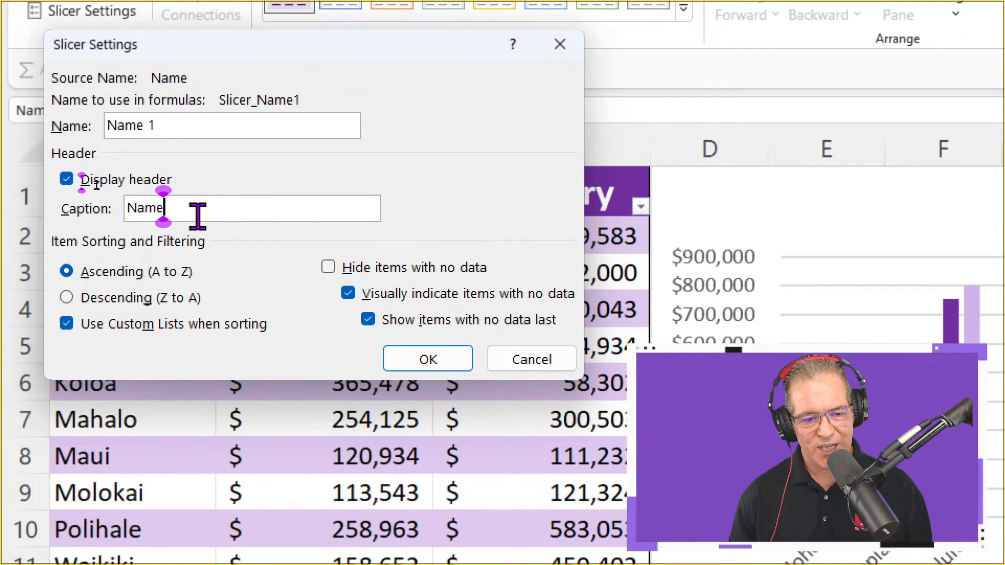
{"action": "left_click_drag", "start_coordinate": [187, 209], "coordinate": [126, 211]}
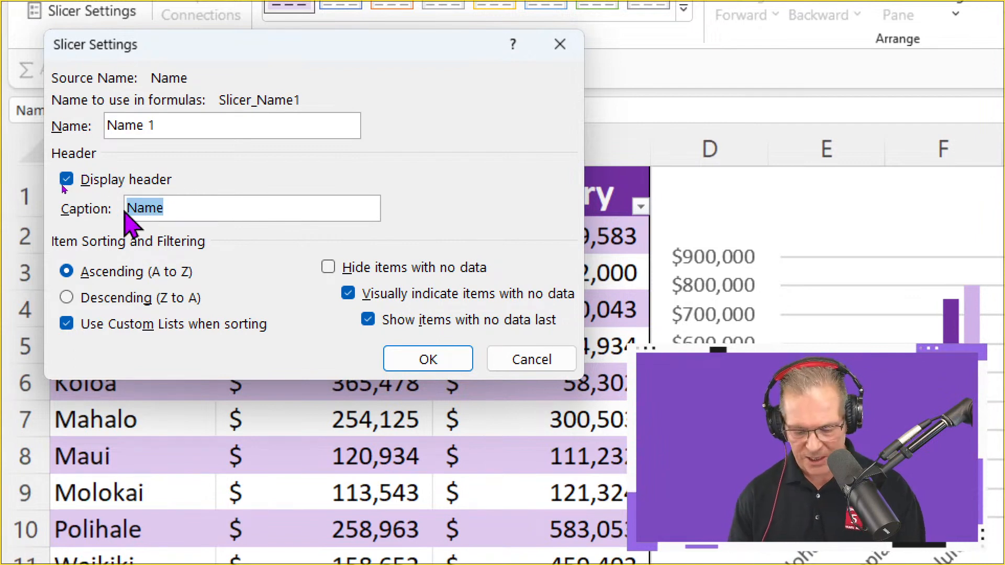
{"action": "type", "text": "Sales"}
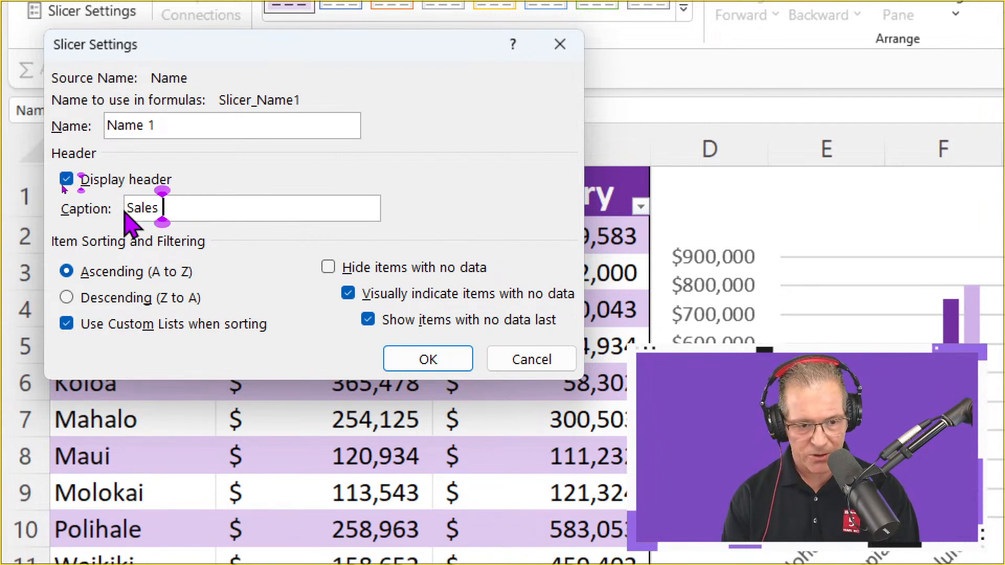
{"action": "type", "text": " By City"}
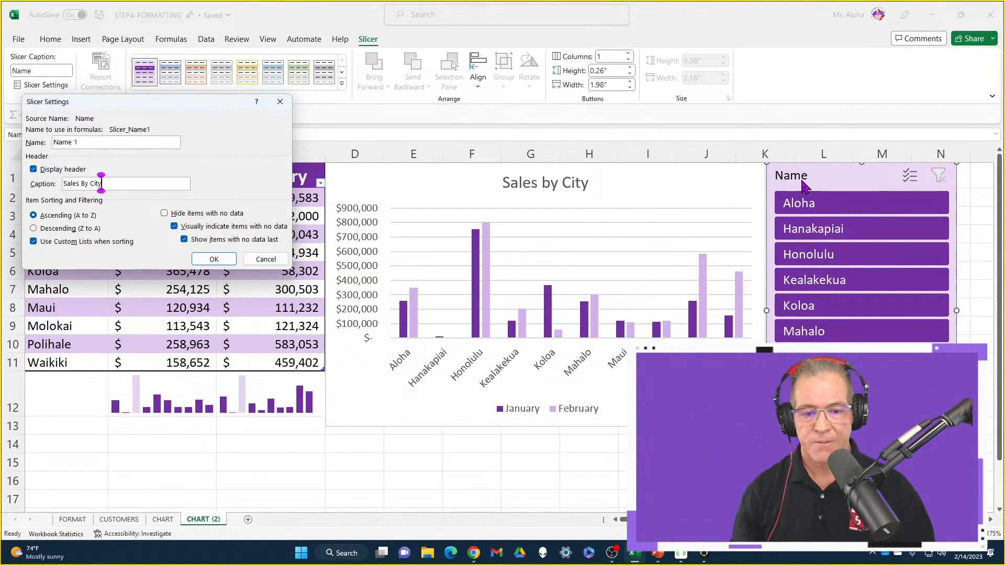
{"action": "left_click", "coordinate": [224, 266]}
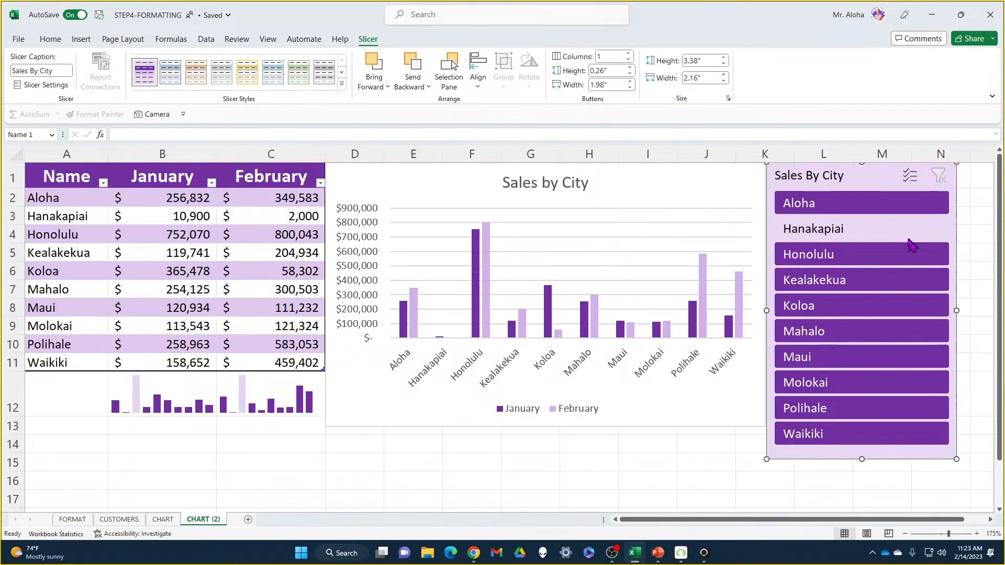
Filter the table with the slicer to Aloha, Hanakapiai and Honolulu one at a time, and clear the filter
{"action": "left_click", "coordinate": [843, 213]}
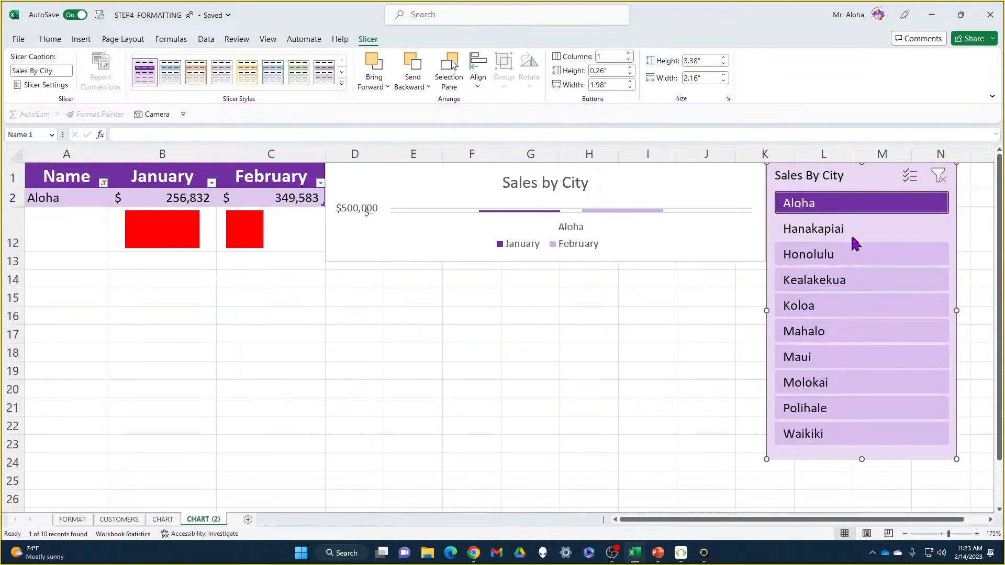
{"action": "left_click", "coordinate": [852, 231]}
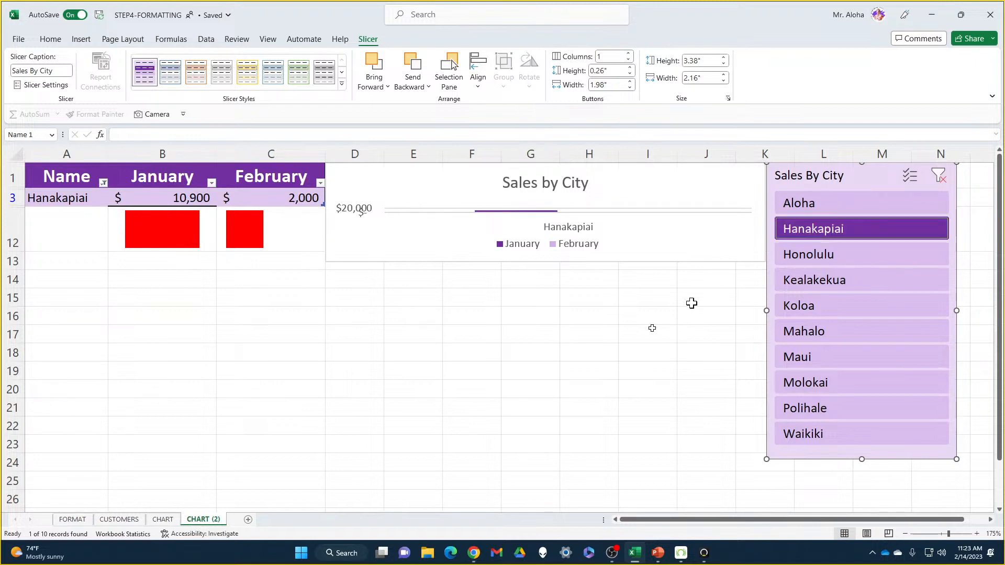
{"action": "left_click", "coordinate": [846, 256]}
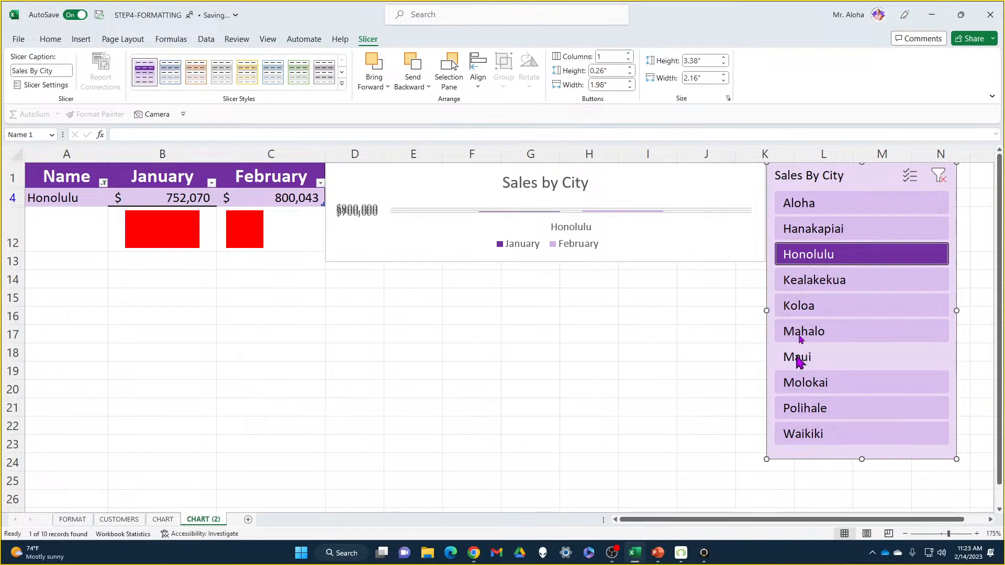
{"action": "left_click", "coordinate": [939, 175]}
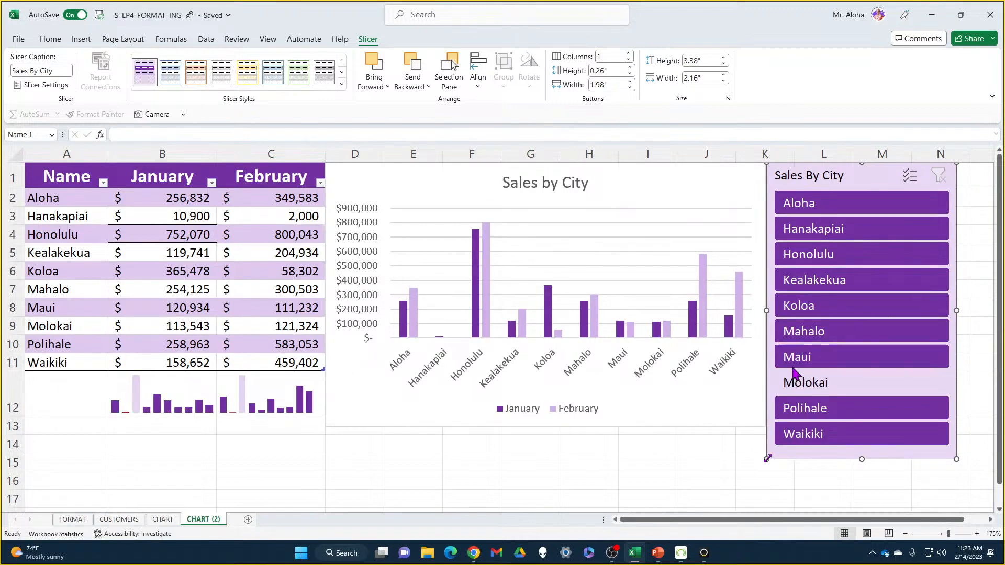
{"action": "right_click", "coordinate": [757, 555]}
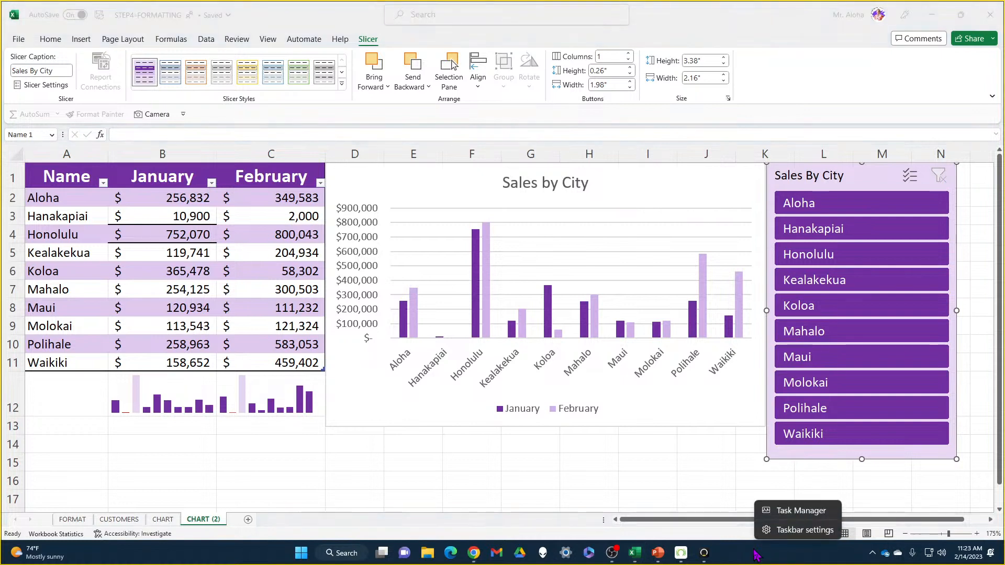
{"action": "left_click", "coordinate": [780, 531]}
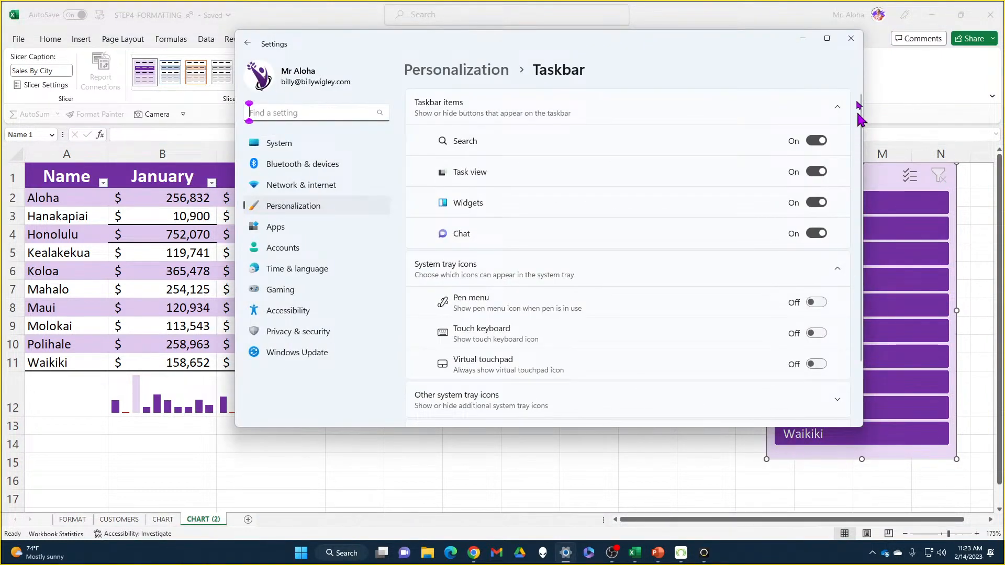
{"action": "left_click", "coordinate": [839, 44]}
Switch to Task Manager to examine the running apps and background processes, and close it
{"action": "right_click", "coordinate": [735, 559]}
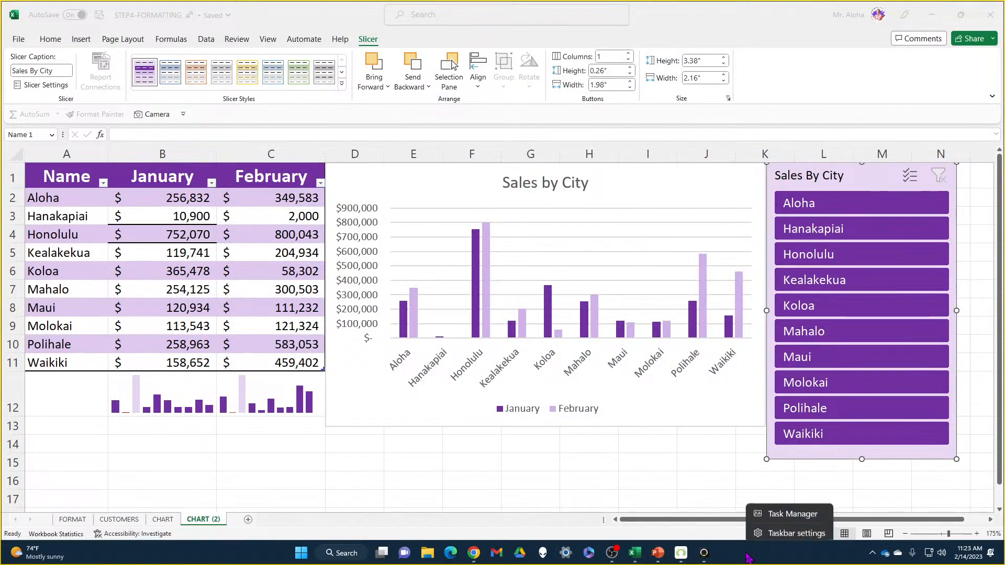
{"action": "left_click", "coordinate": [773, 512]}
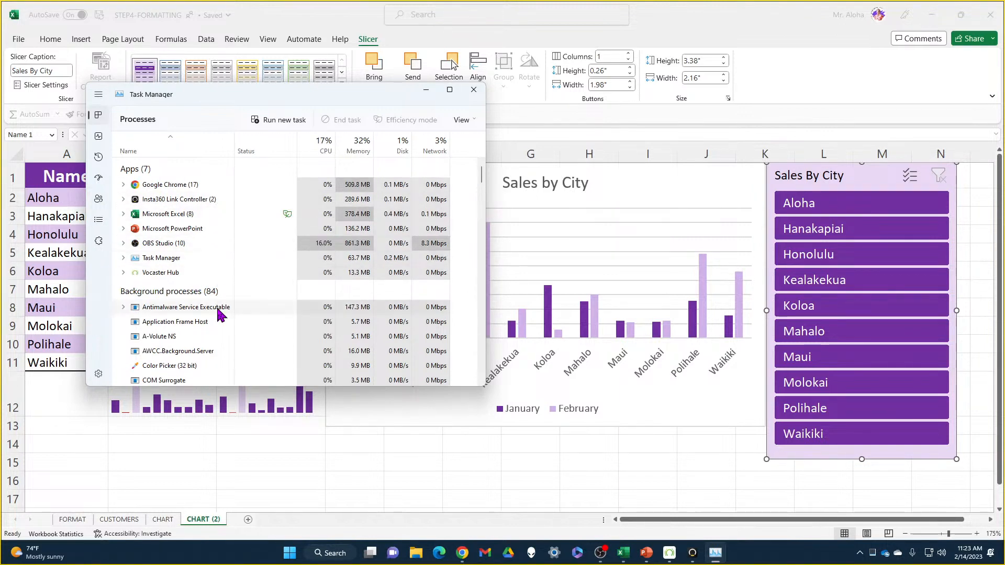
{"action": "scroll", "coordinate": [220, 314], "scroll_direction": "down", "scroll_amount": 3}
{"action": "scroll", "coordinate": [218, 314], "scroll_direction": "up", "scroll_amount": 2}
{"action": "scroll", "coordinate": [218, 314], "scroll_direction": "up", "scroll_amount": 1}
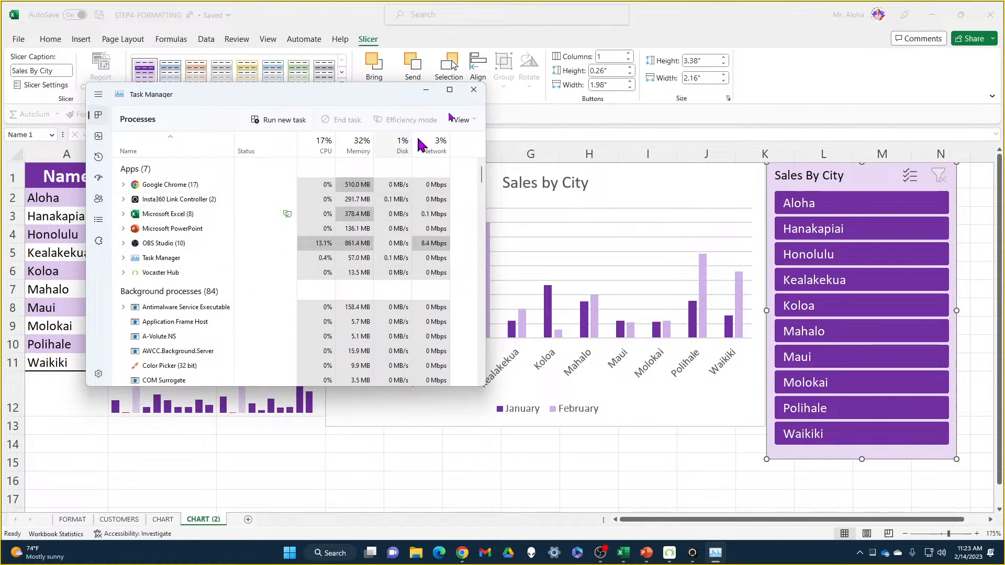
{"action": "left_click", "coordinate": [477, 91]}
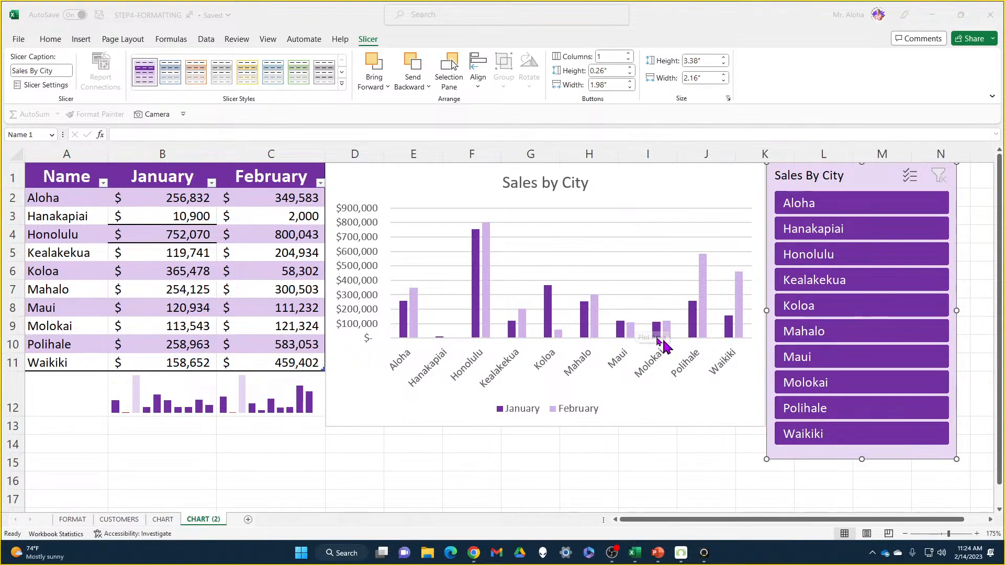
Filter the table with the slicer to Aloha and Hanakapiai in turn, and clear the filter
{"action": "left_click", "coordinate": [810, 261]}
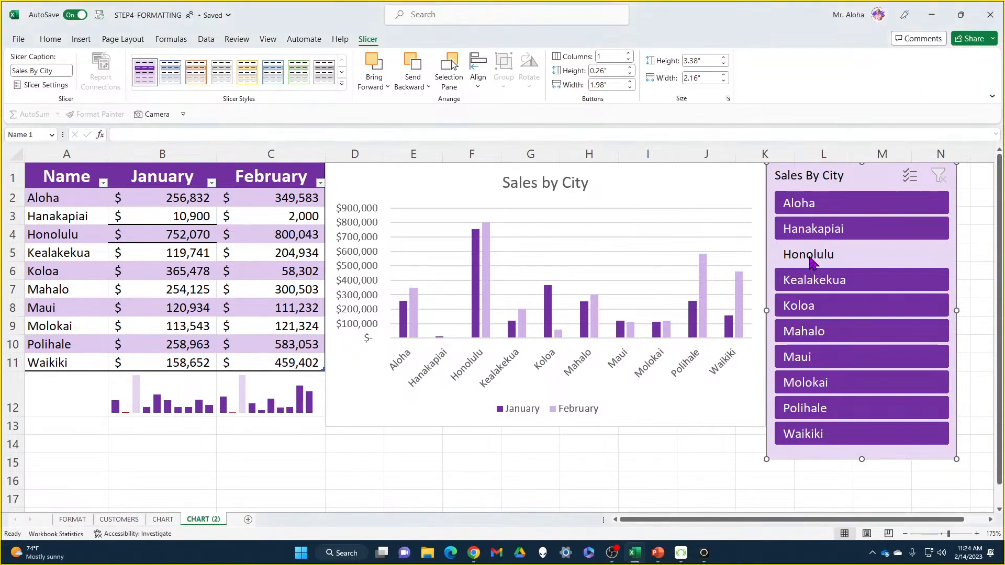
{"action": "left_click", "coordinate": [858, 211]}
{"action": "left_click", "coordinate": [863, 230]}
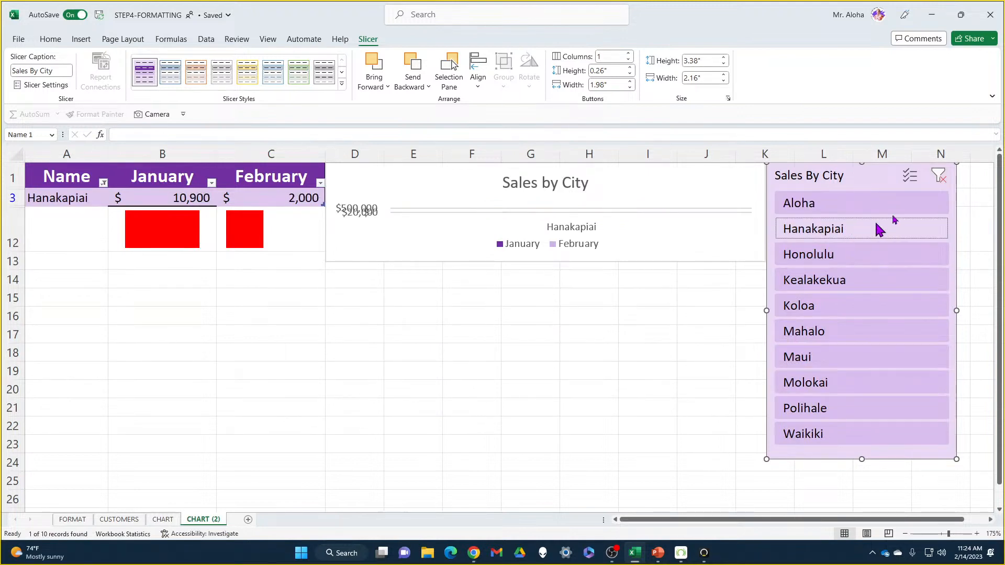
{"action": "left_click", "coordinate": [940, 177]}
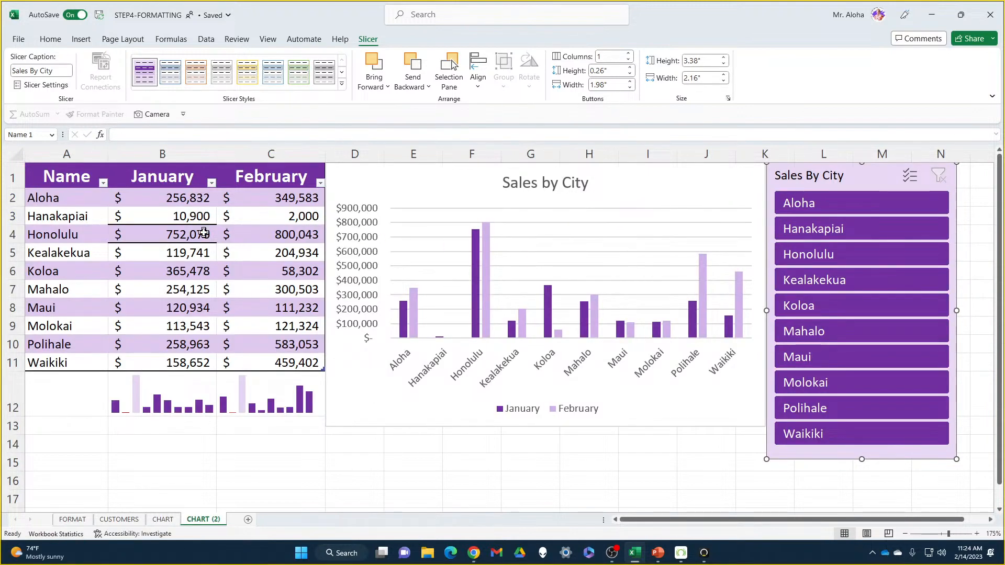
Check both sparkline cells, filter the slicer to Kealakekua, Mahalo and Hanakapiai one at a time, and clear the filter
{"action": "left_click", "coordinate": [167, 399]}
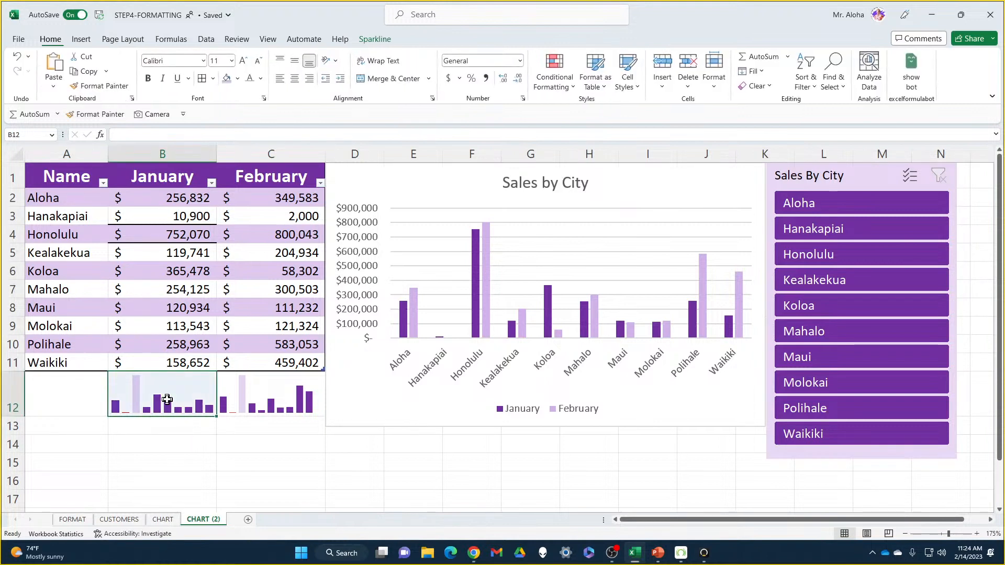
{"action": "left_click", "coordinate": [276, 390]}
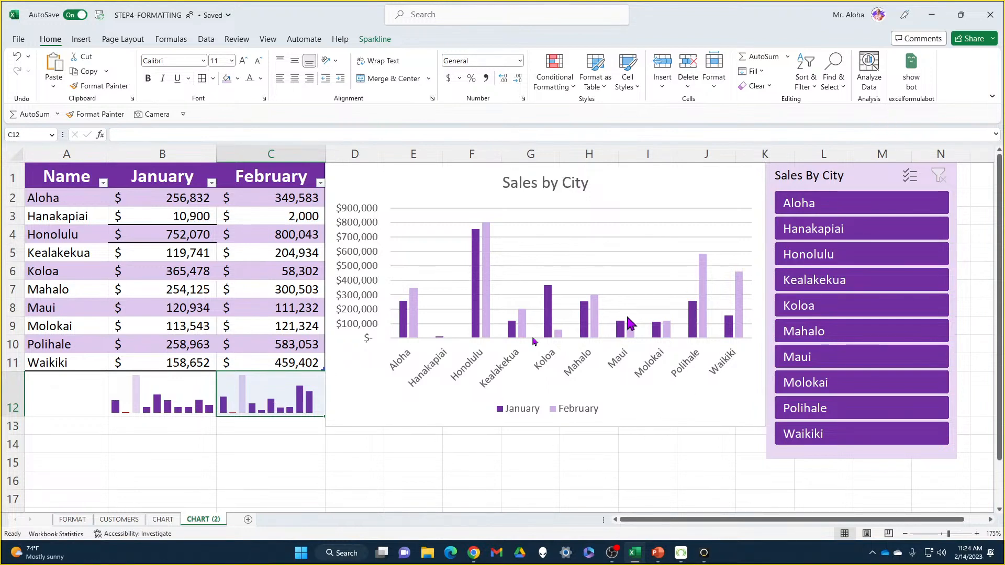
{"action": "left_click", "coordinate": [833, 287]}
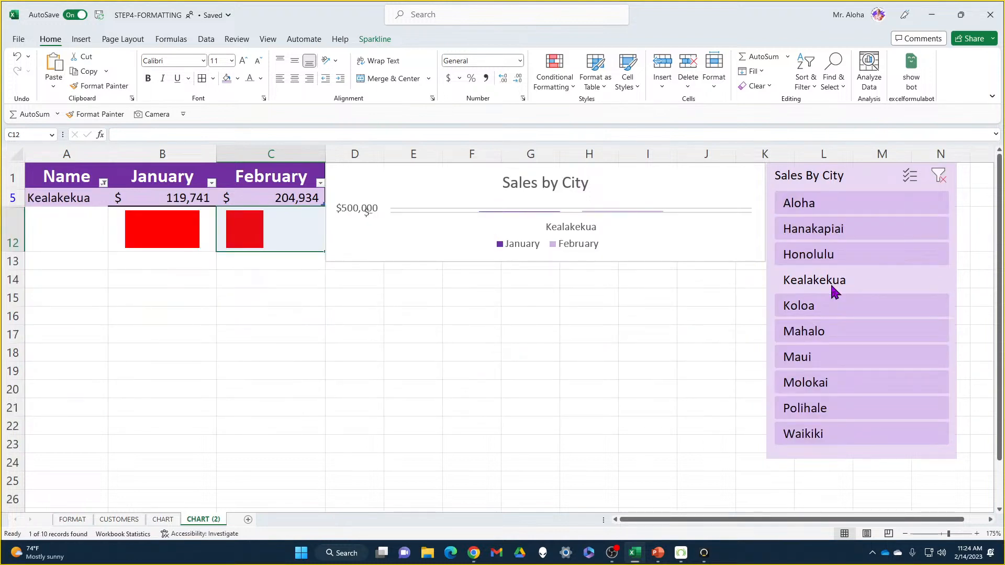
{"action": "left_click", "coordinate": [826, 331]}
{"action": "left_click", "coordinate": [854, 233]}
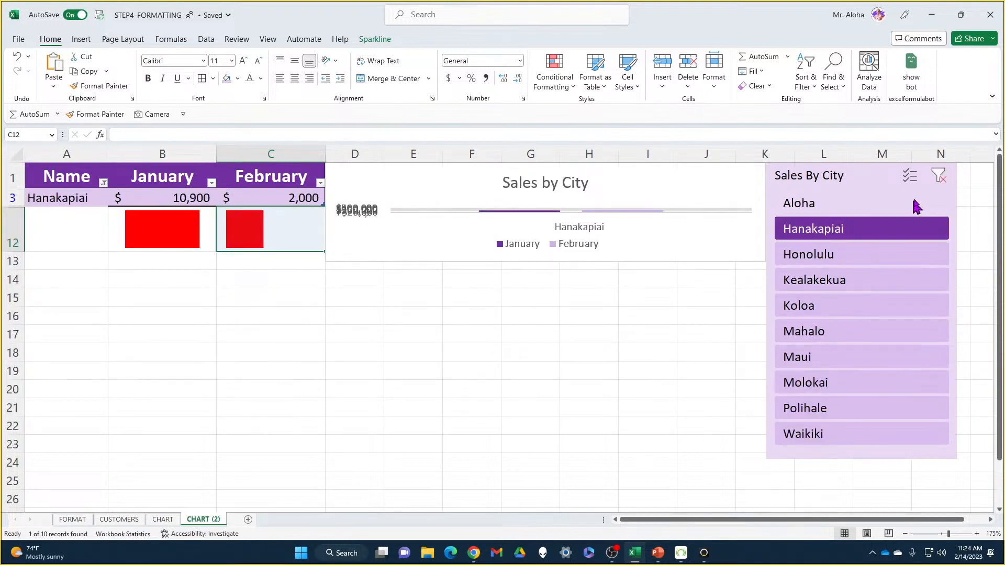
{"action": "left_click", "coordinate": [937, 175]}
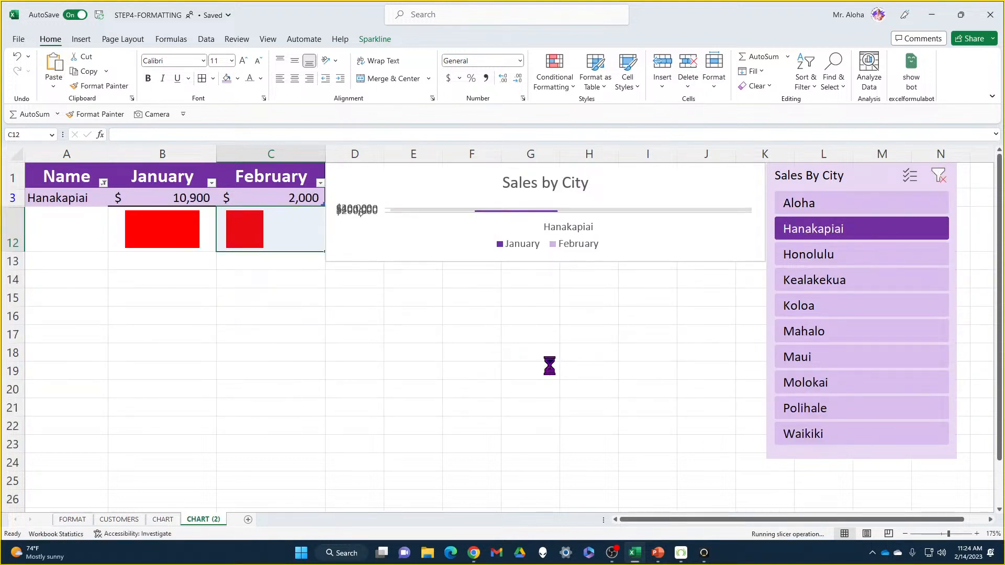